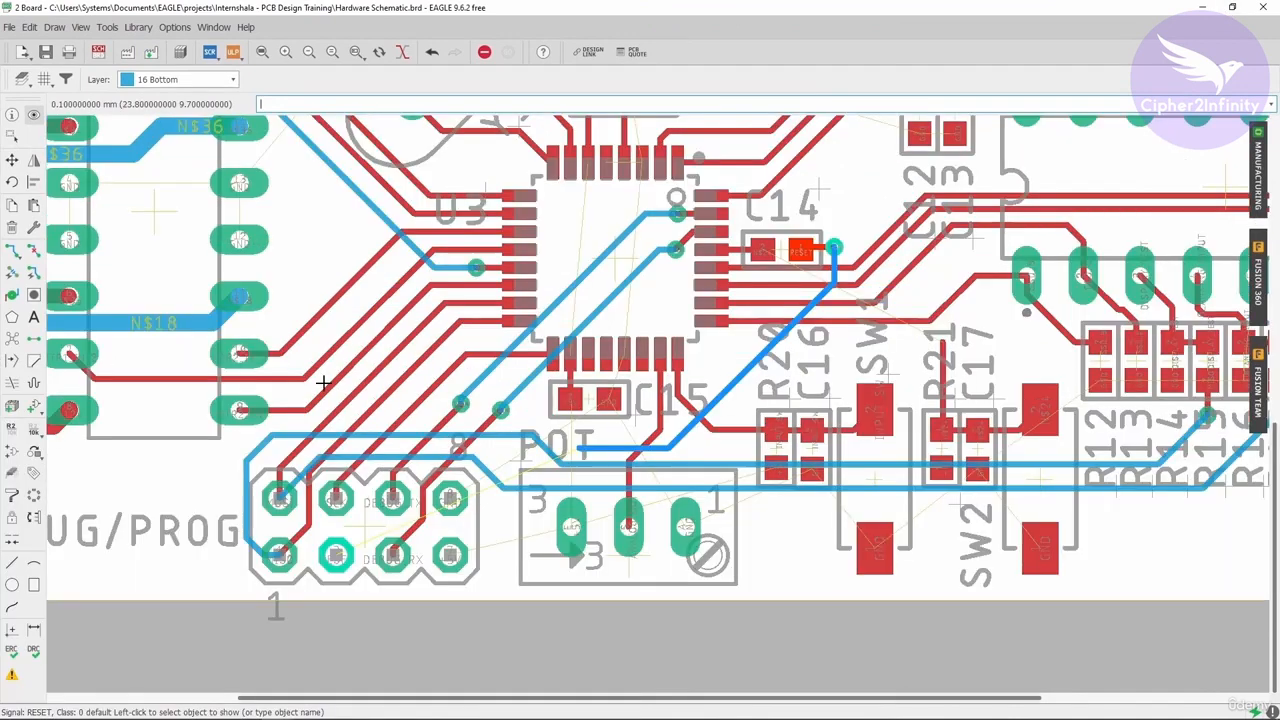
# Step: Try routing RESET on the Top layer from the end of its bottom trace near POT, up and across the two DEBUG traces toward SCK
pyautogui.click(12, 249)
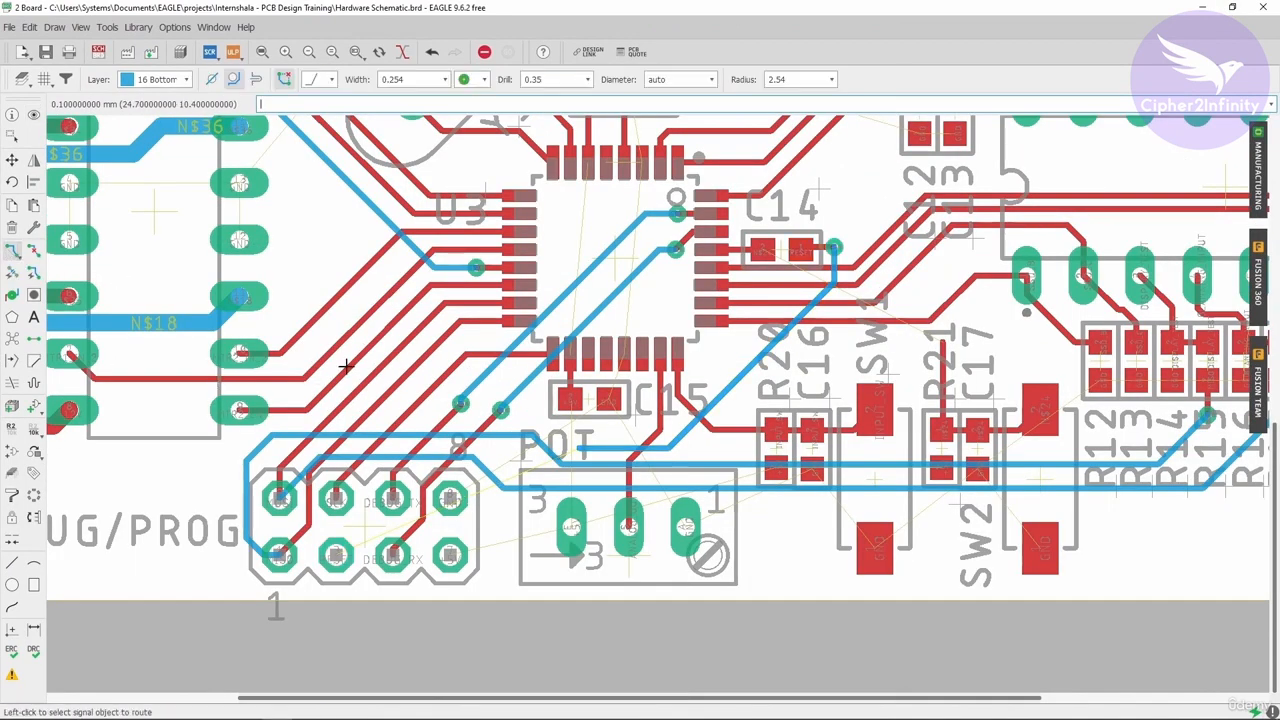
pyautogui.click(582, 447)
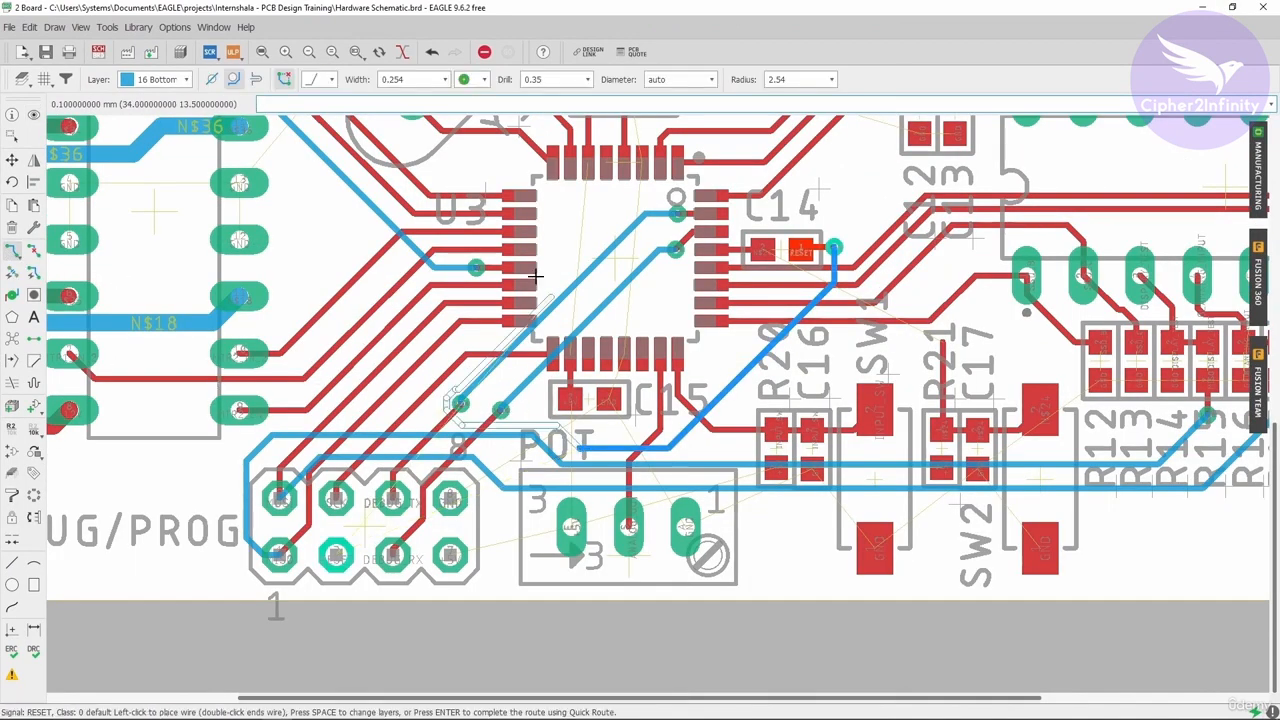
pyautogui.click(155, 79)
pyautogui.click(160, 109)
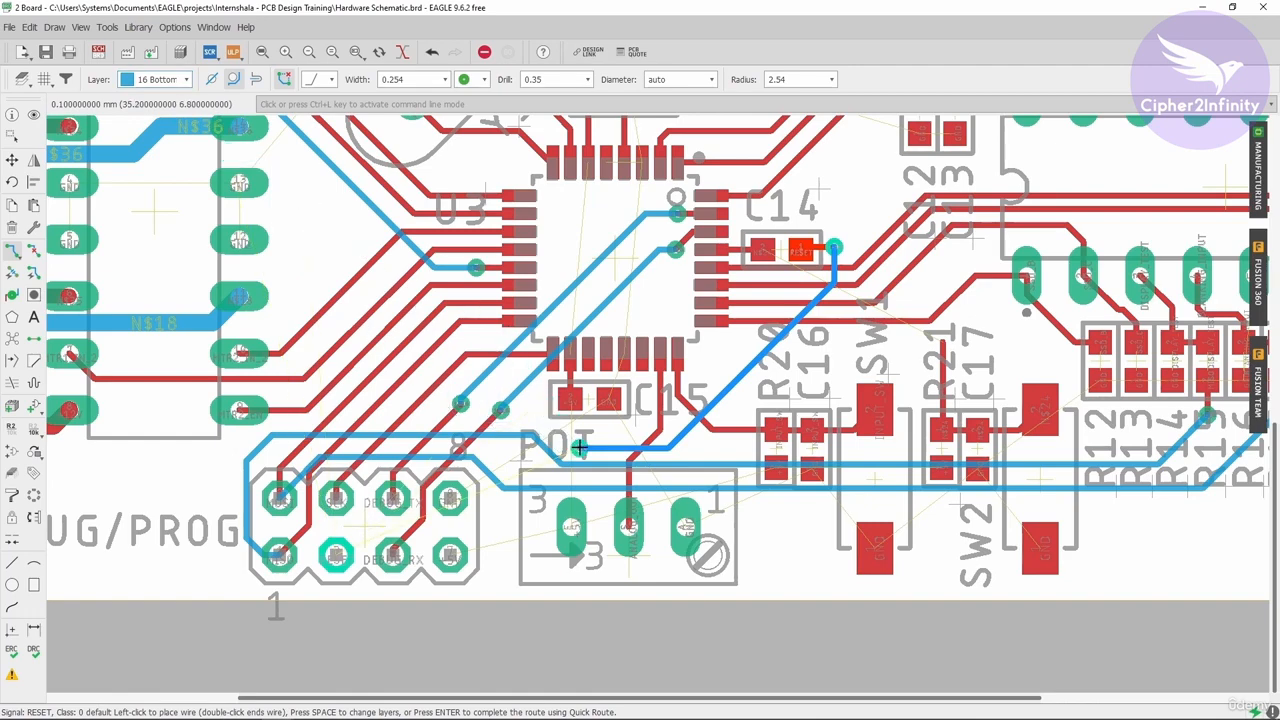
pyautogui.press('space')
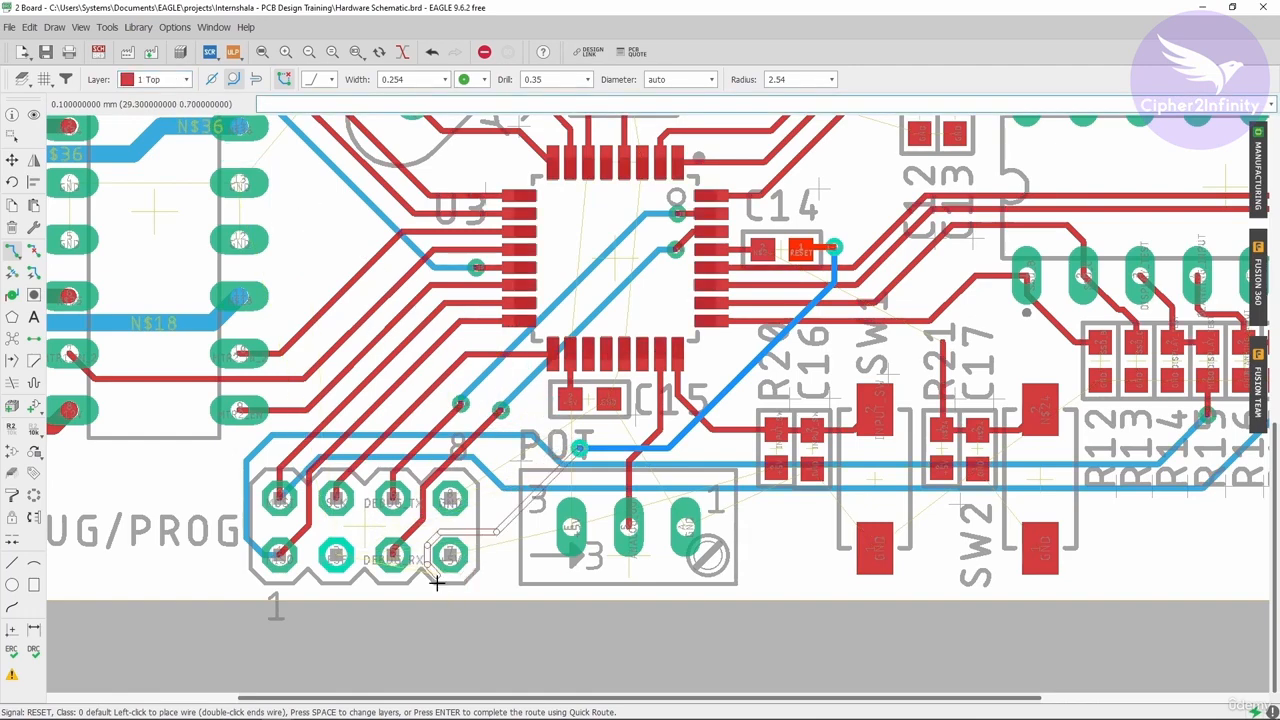
pyautogui.scroll(3, 455, 590)
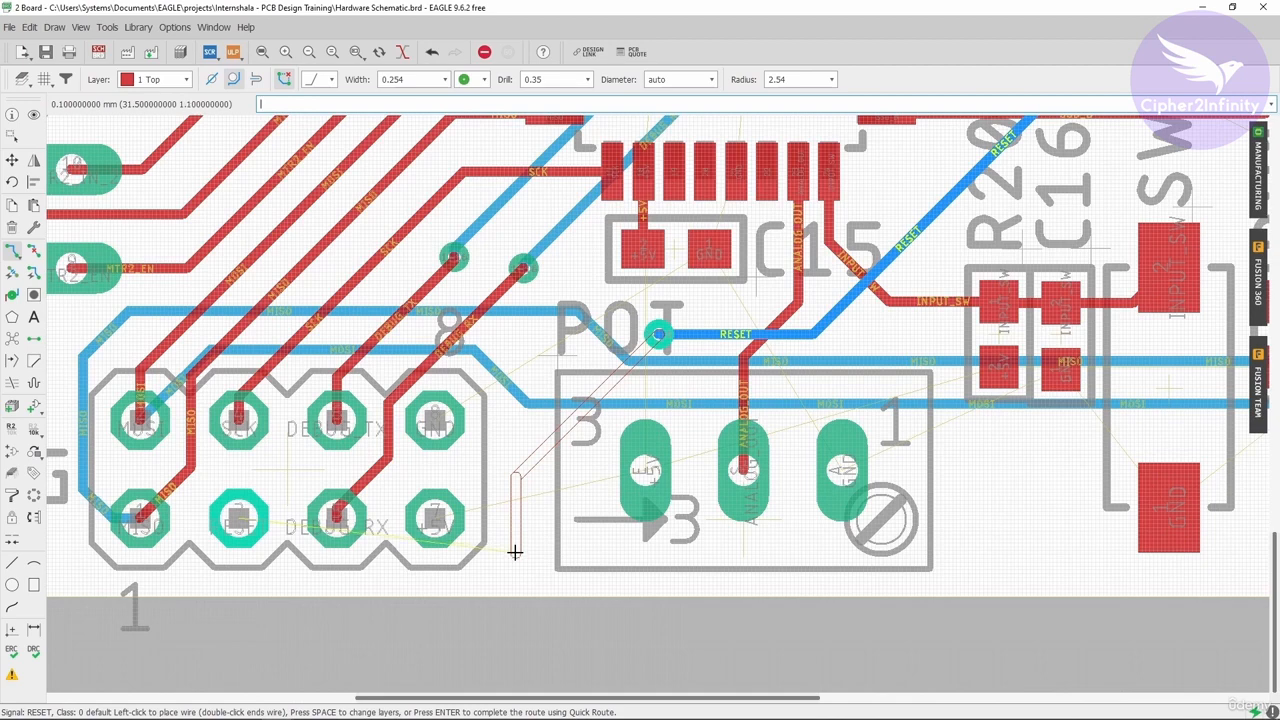
pyautogui.scroll(1, 514, 552)
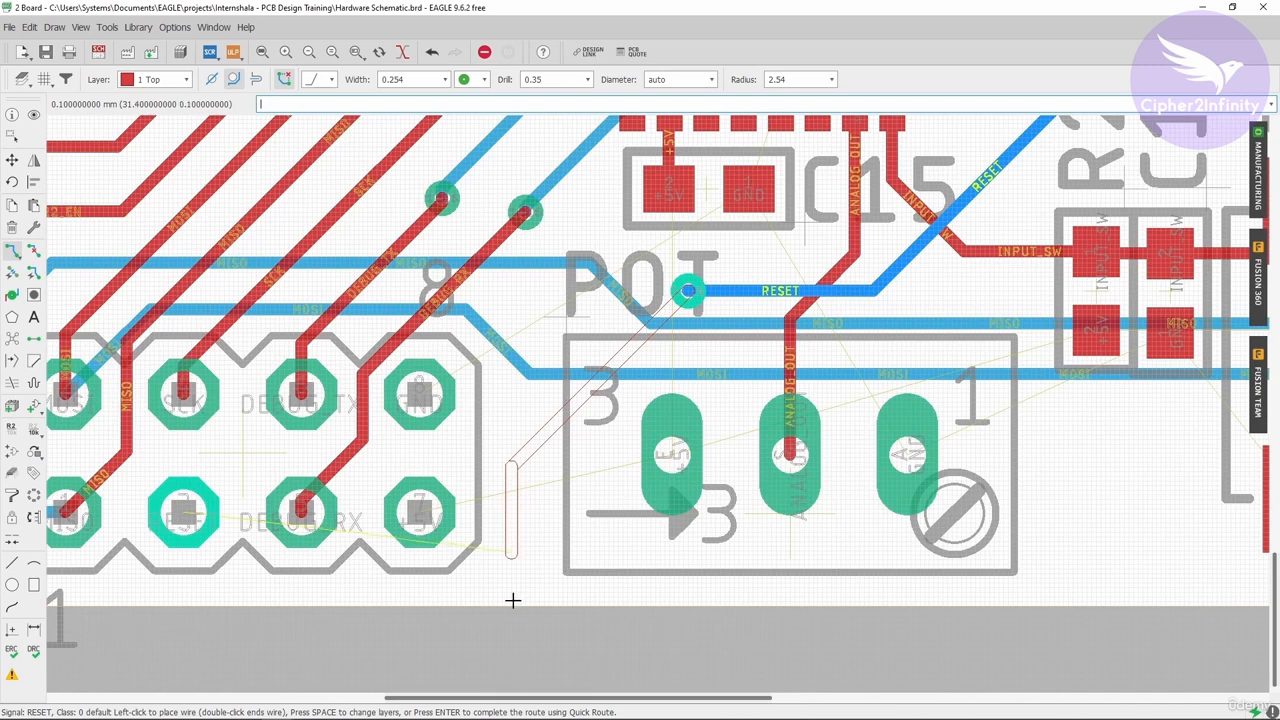
pyautogui.scroll(1, 511, 595)
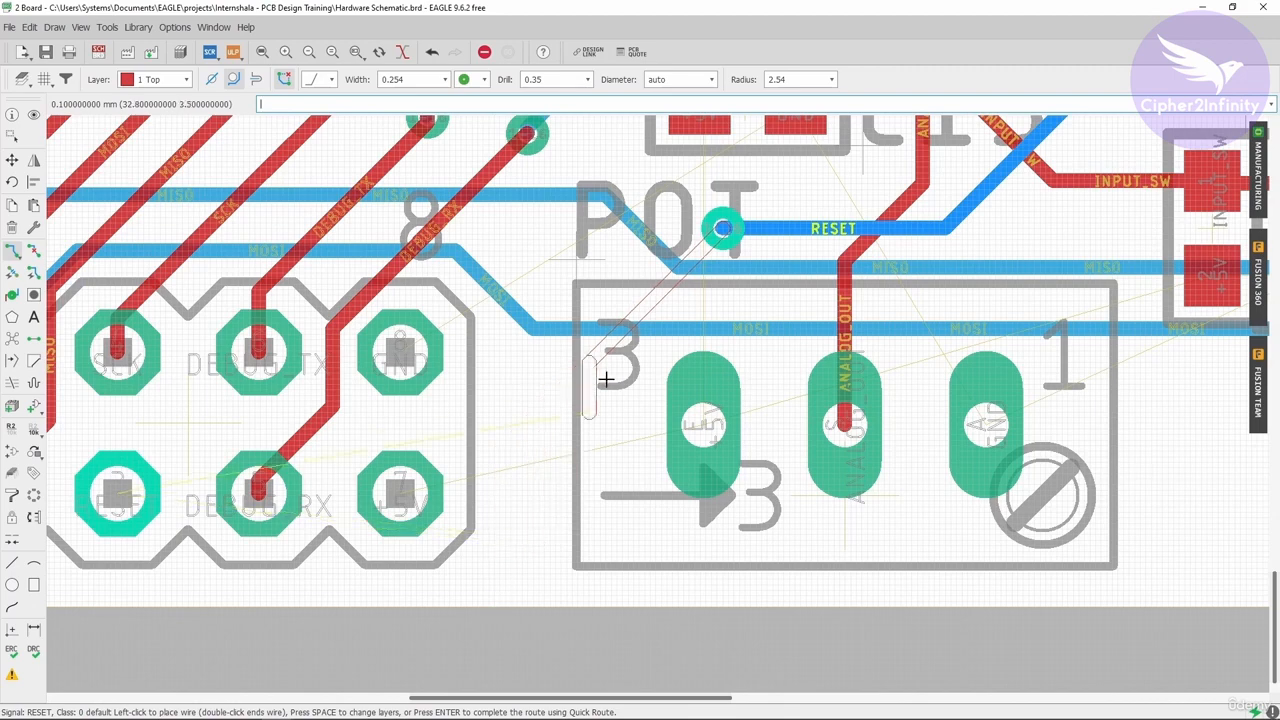
pyautogui.scroll(-1, 660, 412)
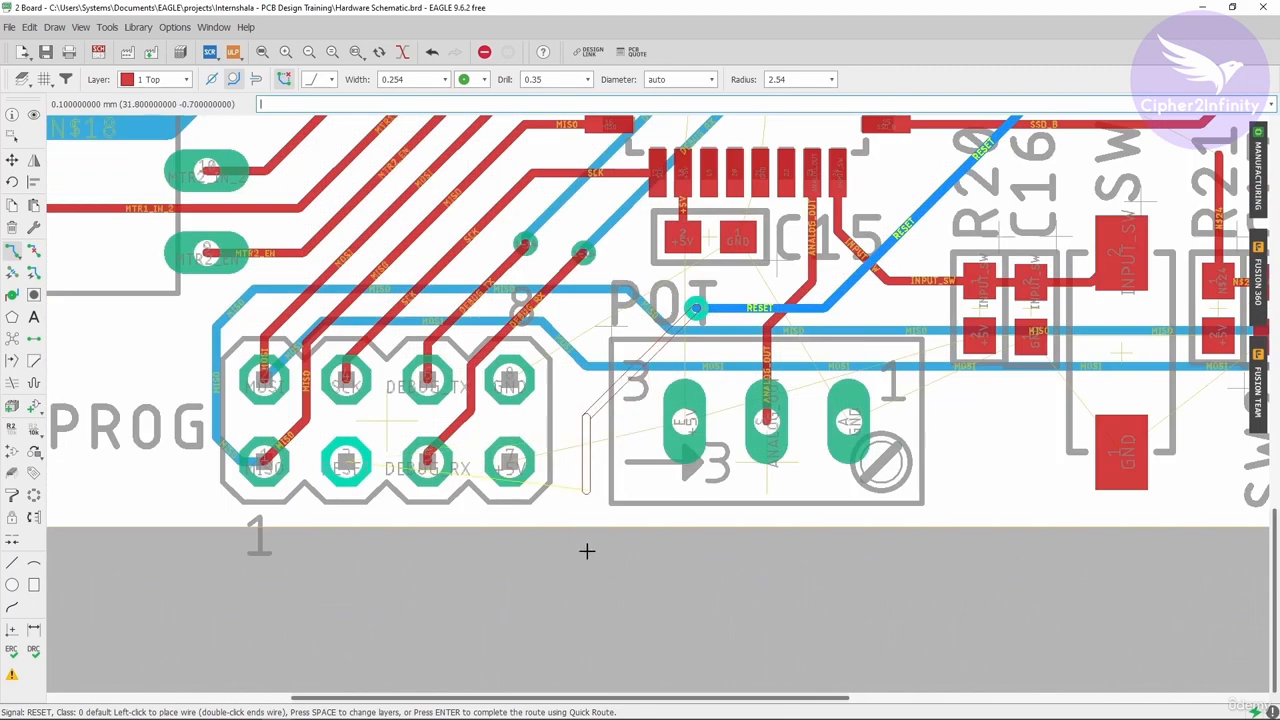
pyautogui.scroll(1, 589, 535)
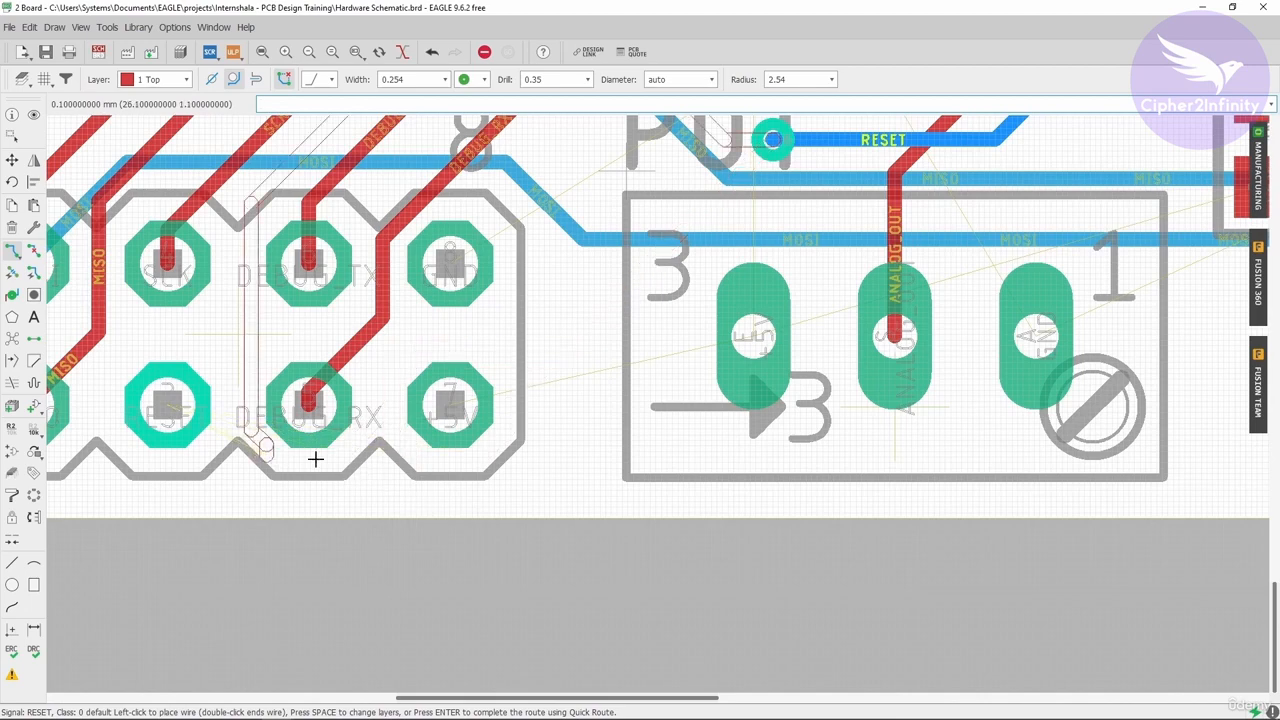
pyautogui.scroll(-2, 690, 352)
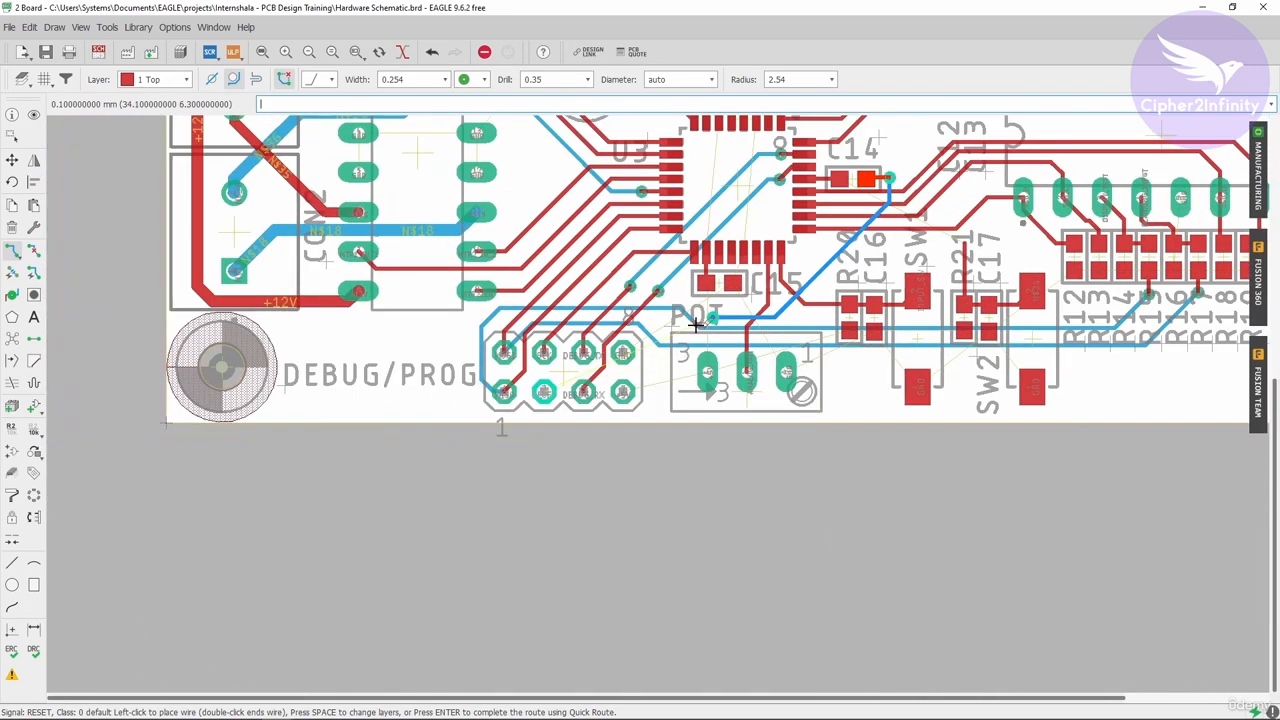
pyautogui.scroll(3, 670, 290)
pyautogui.click(635, 220)
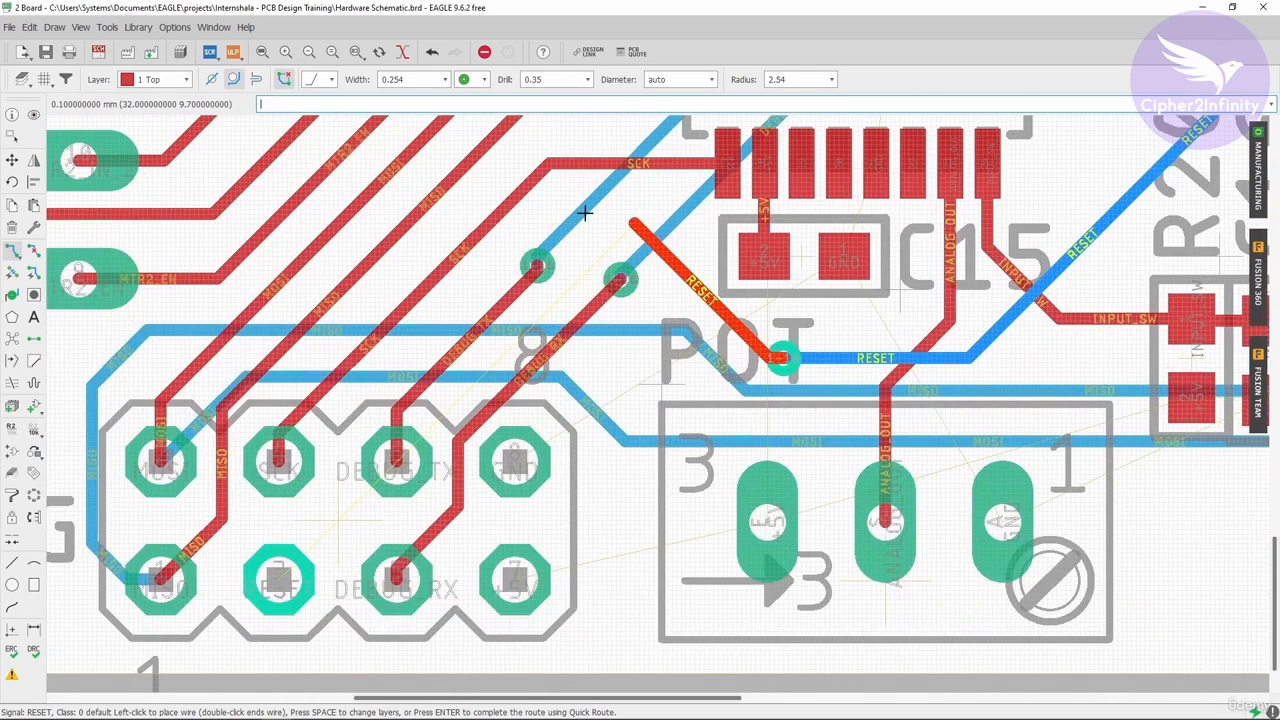
pyautogui.doubleClick(514, 226)
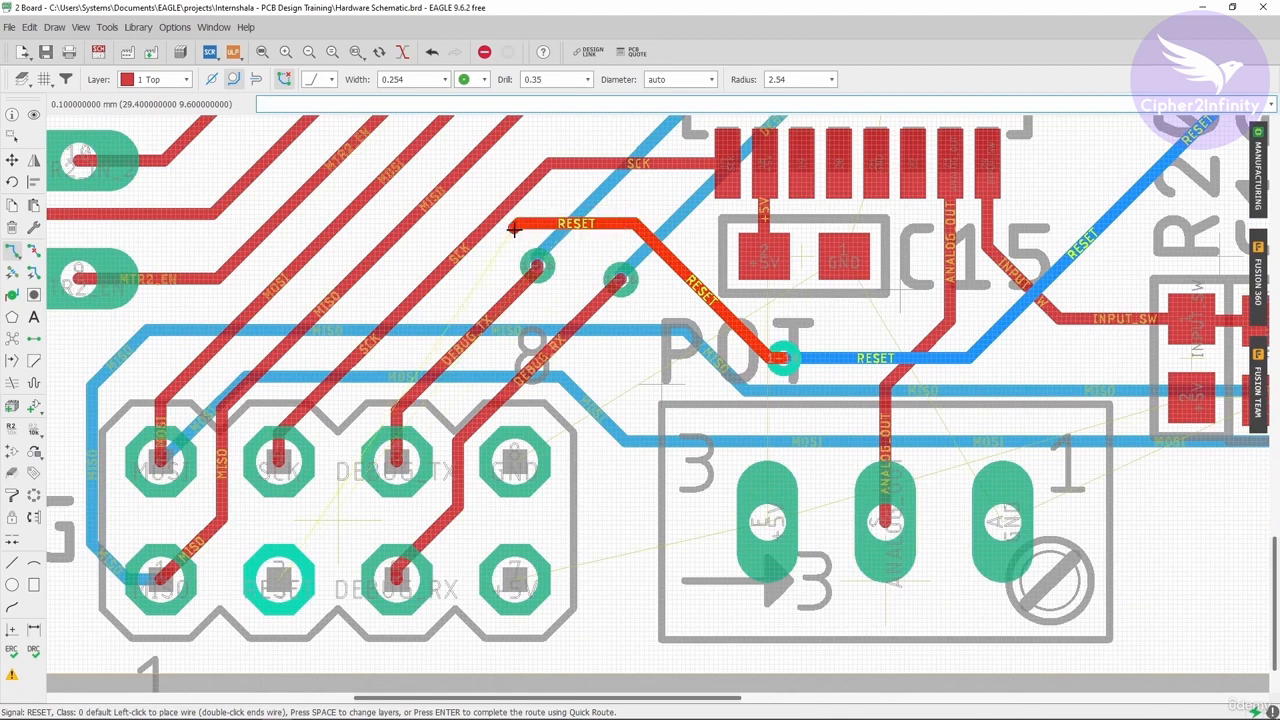
# Step: Rip up the bottom-layer RESET trace between C14 and POT, including the via at its POT end
pyautogui.scroll(-2, 660, 300)
pyautogui.scroll(1, 663, 303)
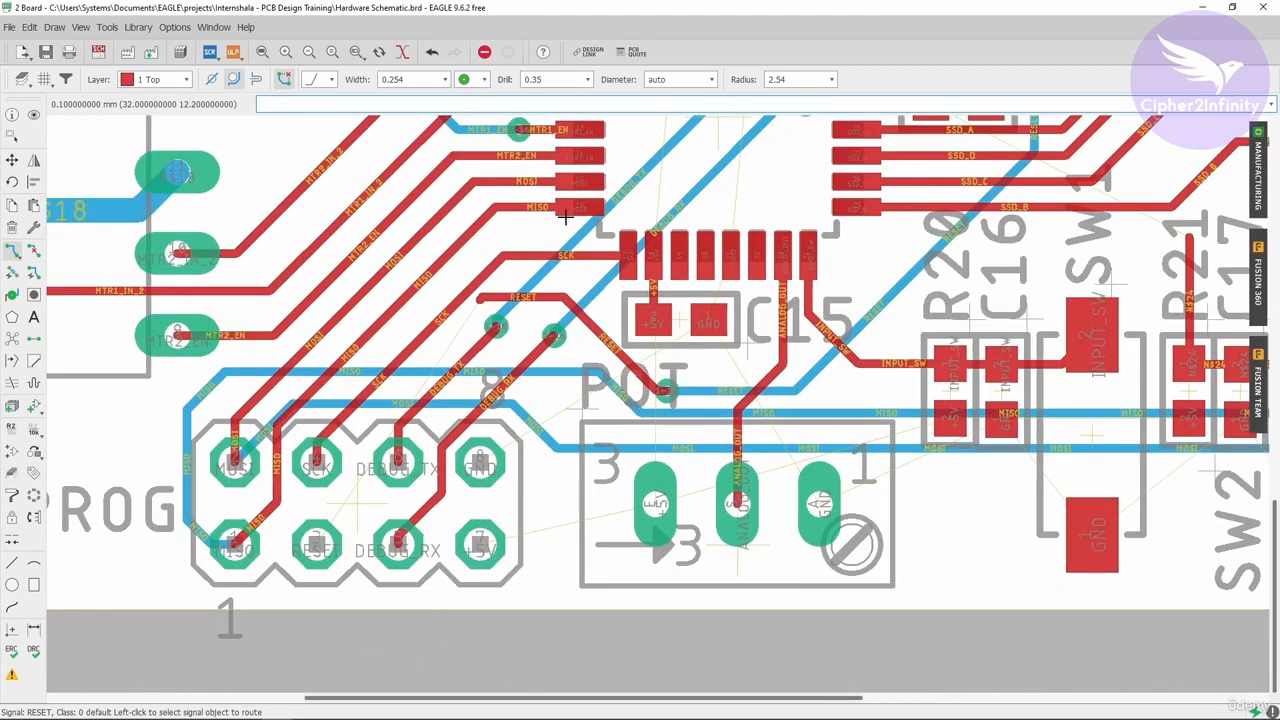
pyautogui.scroll(-2, 565, 217)
pyautogui.scroll(2, 883, 185)
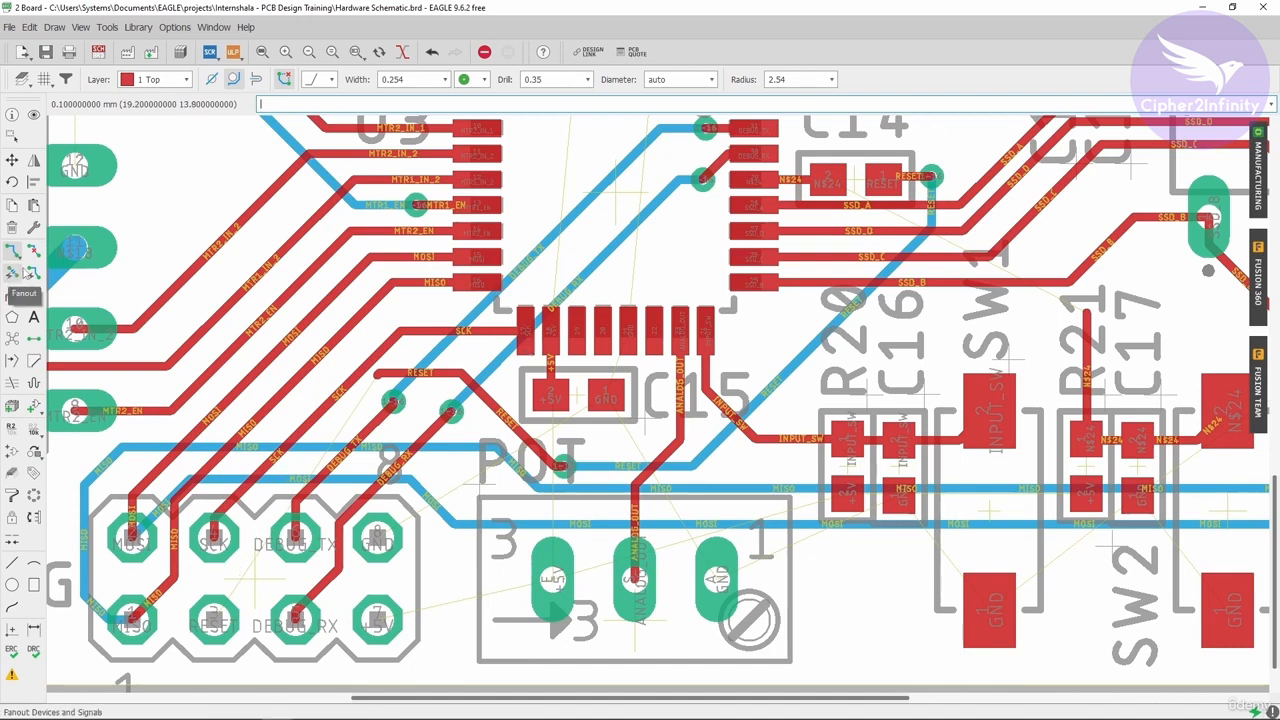
pyautogui.click(33, 250)
pyautogui.click(927, 210)
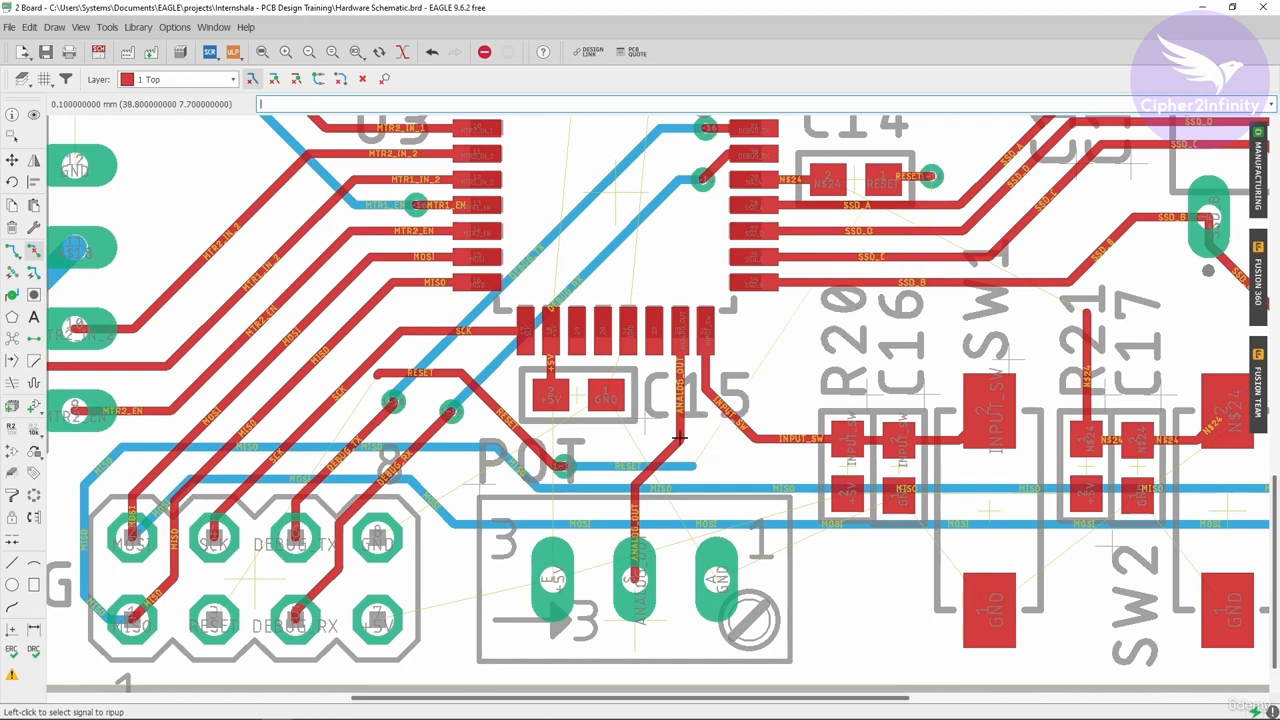
pyautogui.click(601, 468)
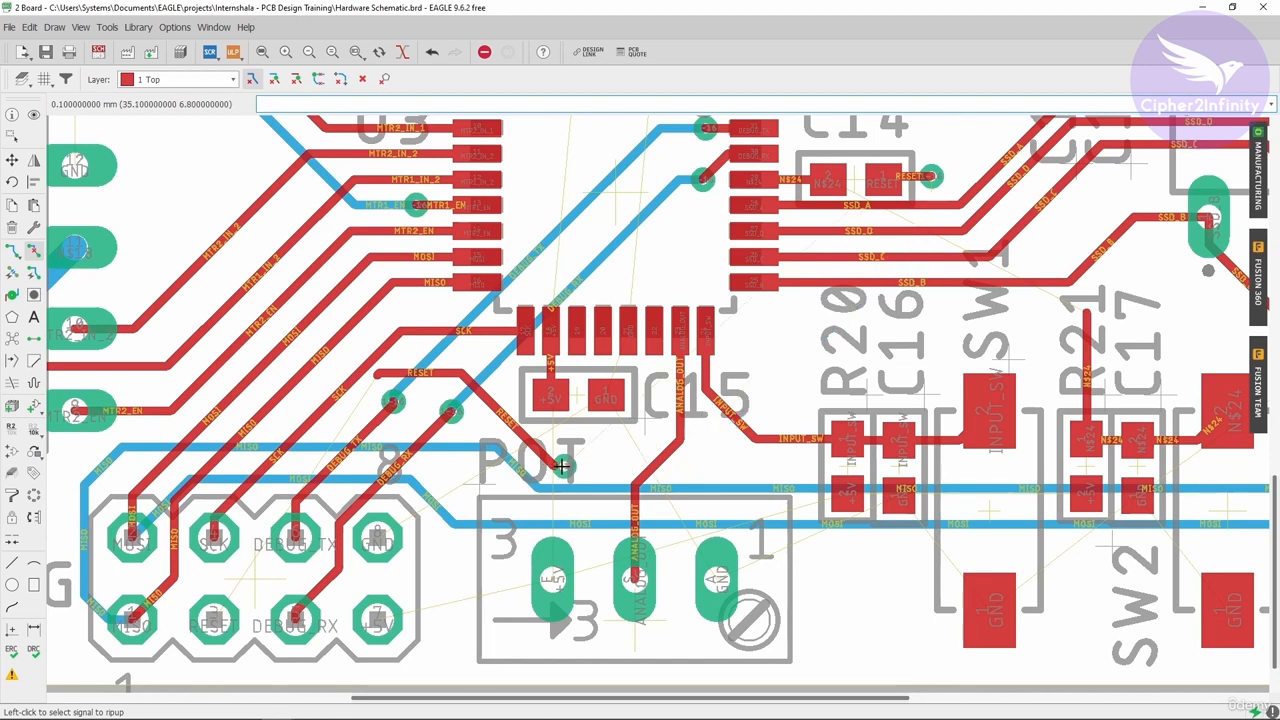
pyautogui.click(563, 465)
pyautogui.click(12, 250)
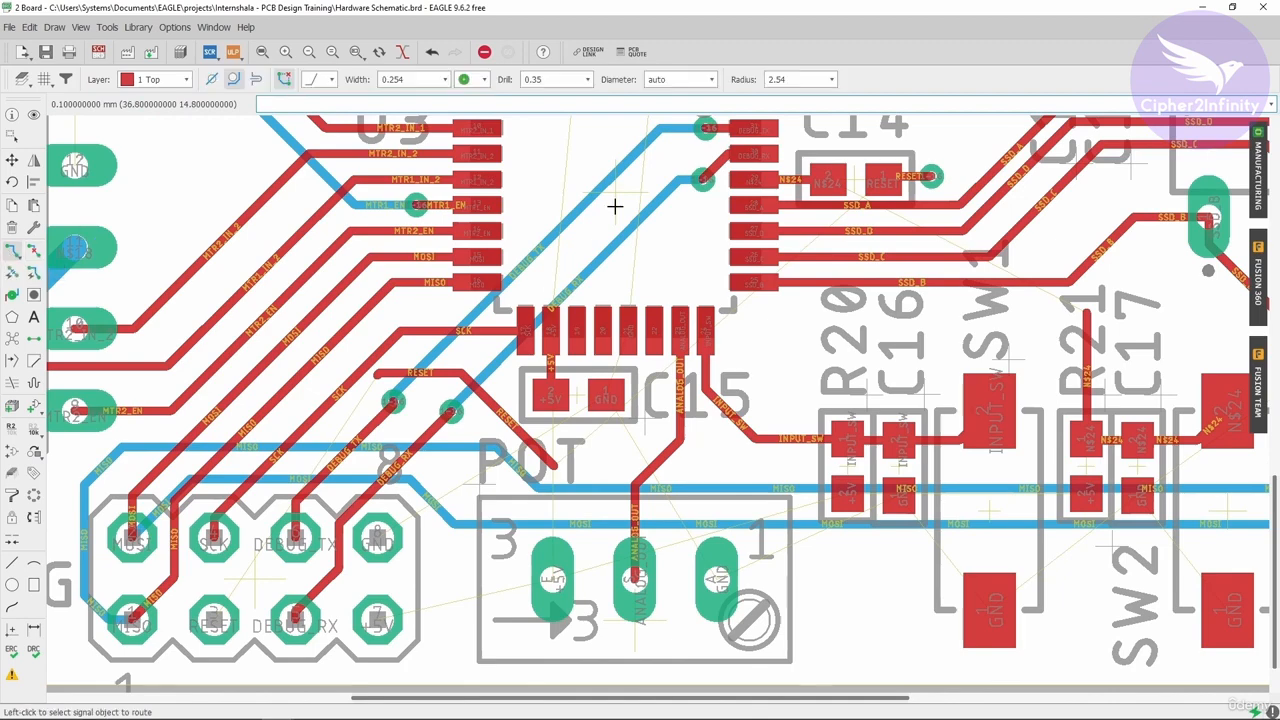
pyautogui.scroll(1, 810, 181)
pyautogui.click(985, 178)
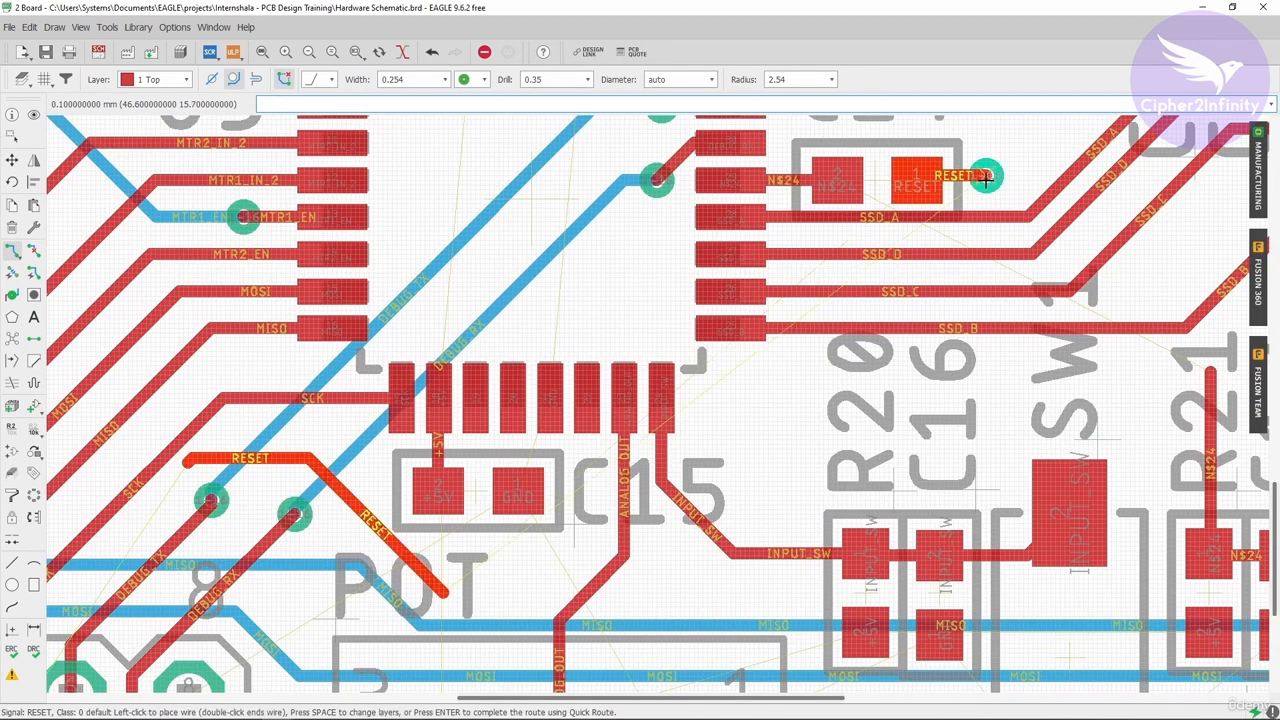
pyautogui.click(168, 80)
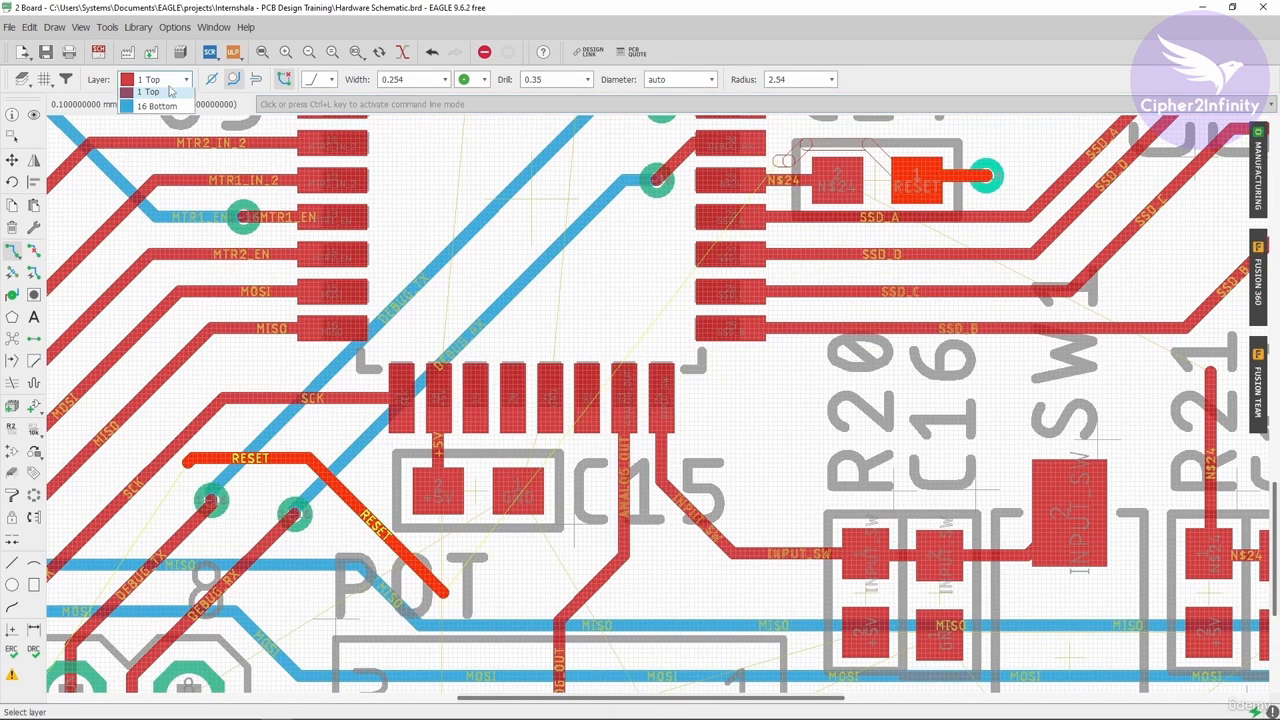
pyautogui.click(168, 106)
pyautogui.press('Escape')
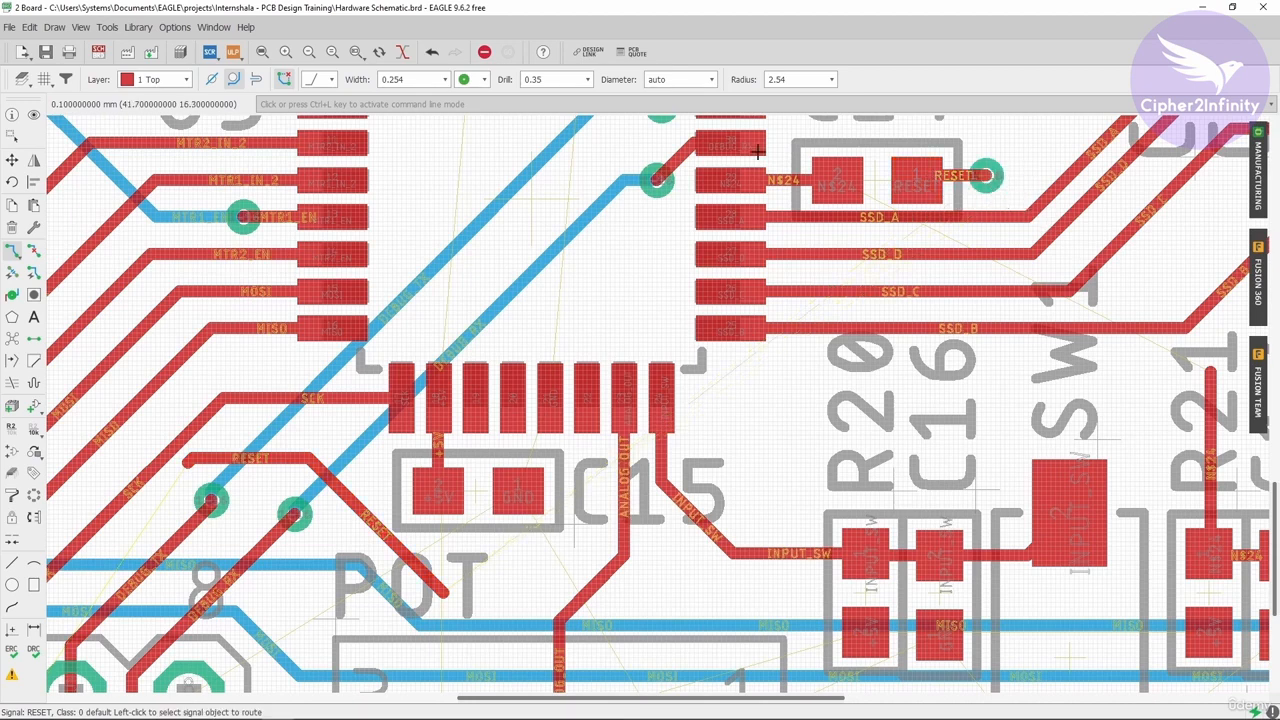
# Step: Try routing RESET on layer 16 Bottom from the via beside C14 straight across C14 into U3
pyautogui.click(168, 80)
pyautogui.click(168, 106)
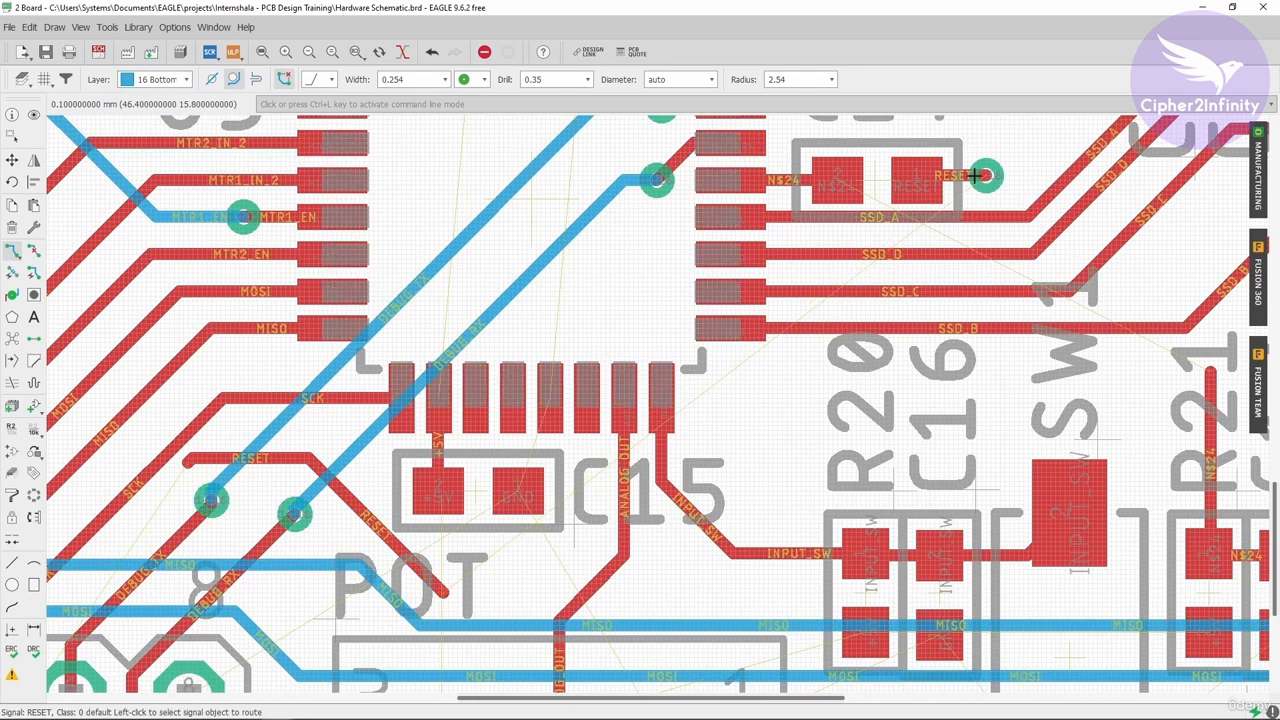
pyautogui.click(985, 178)
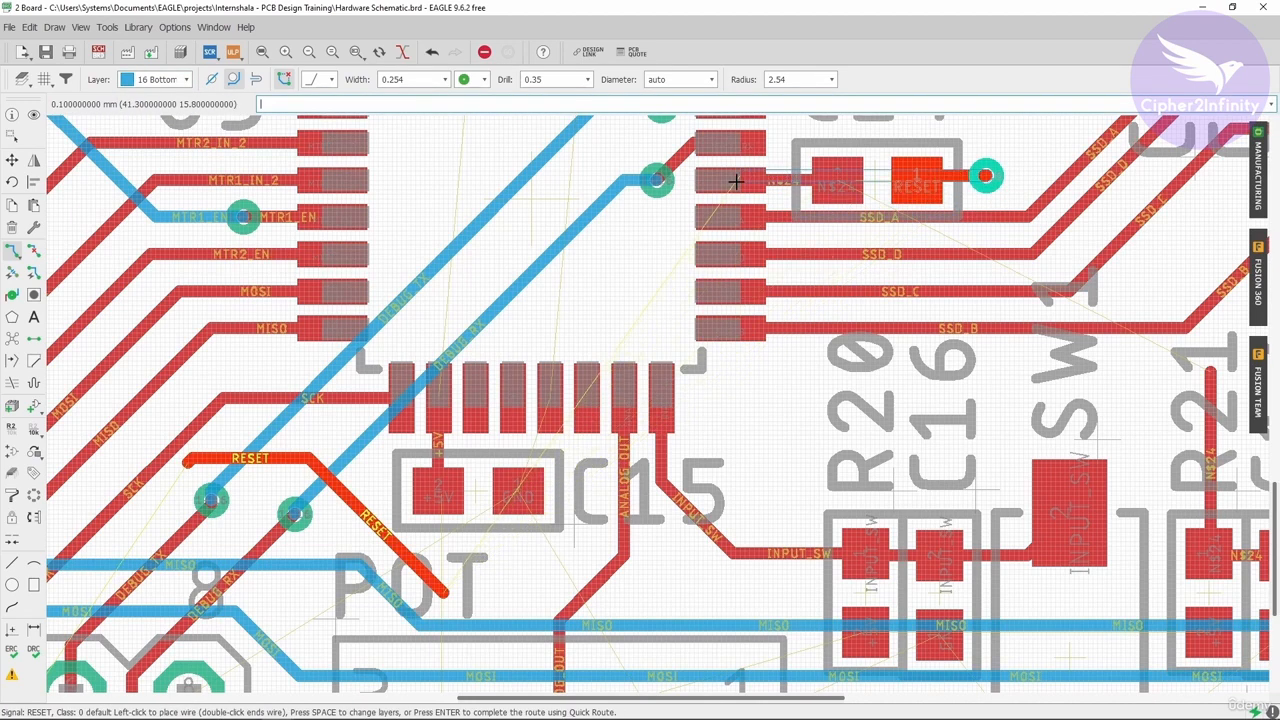
pyautogui.scroll(-2, 715, 470)
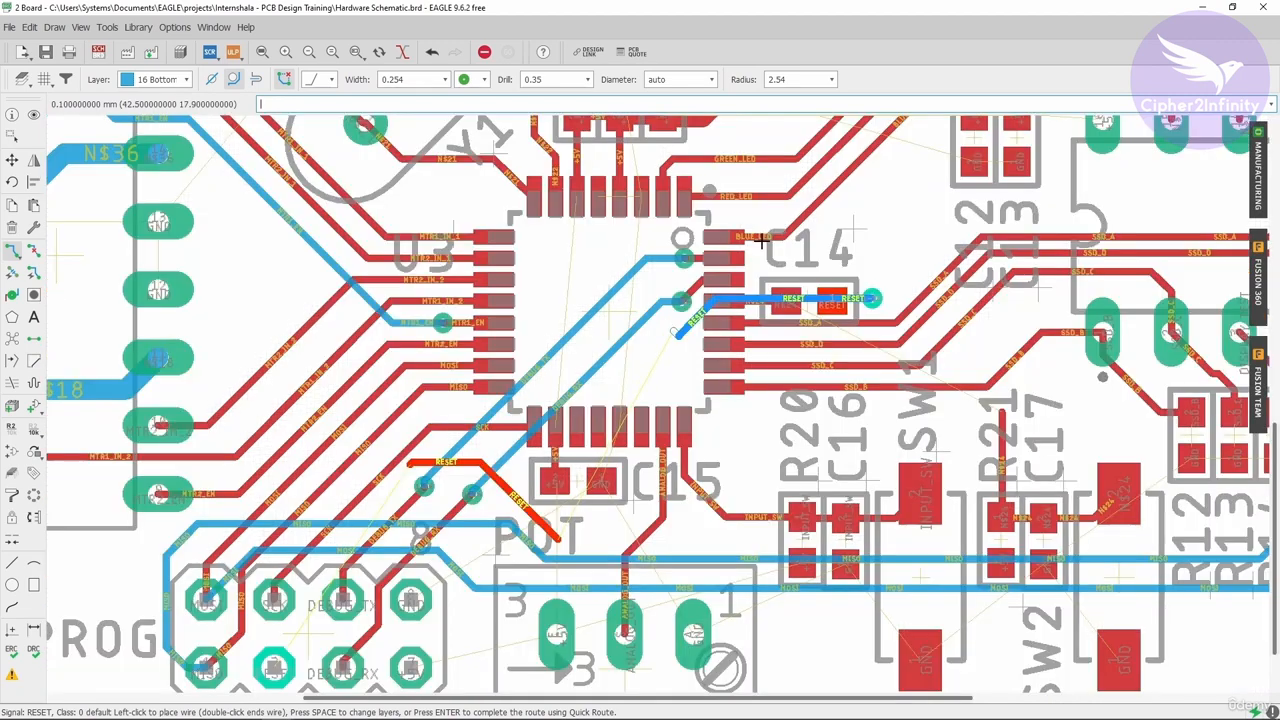
pyautogui.press('Escape')
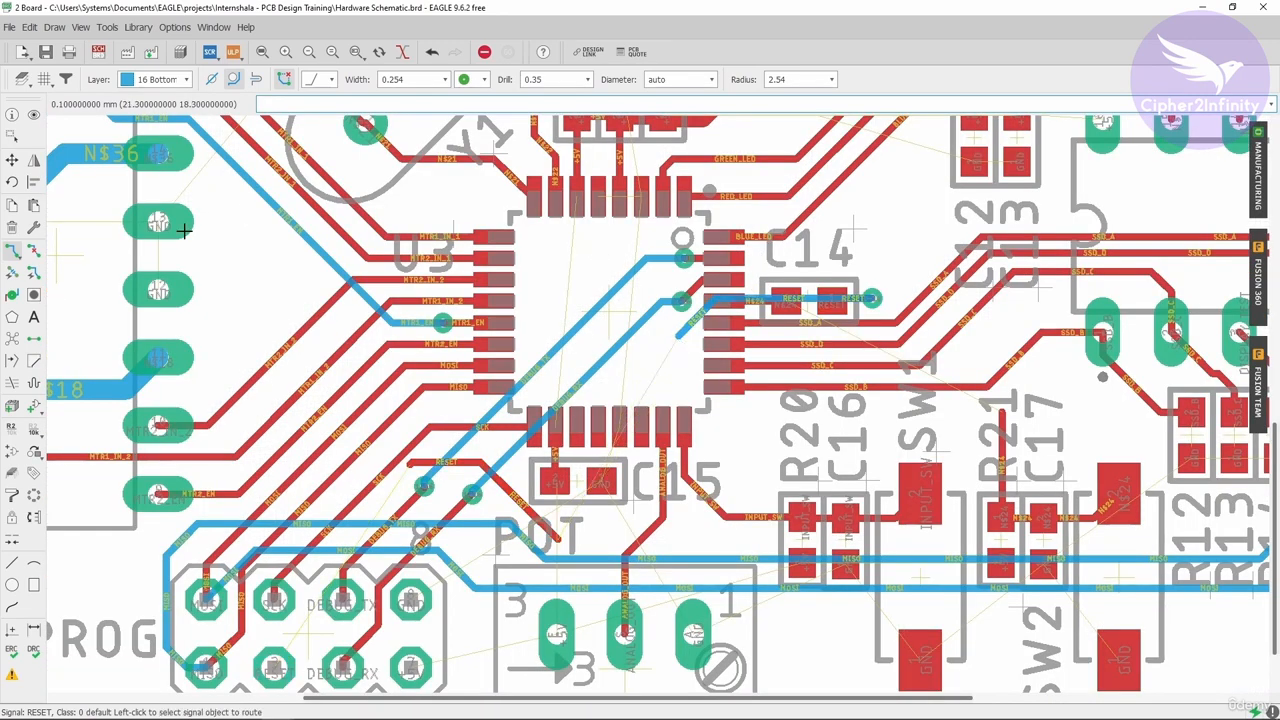
# Step: Rip up the bottom-layer RESET segments running across C14 into U3
pyautogui.click(33, 250)
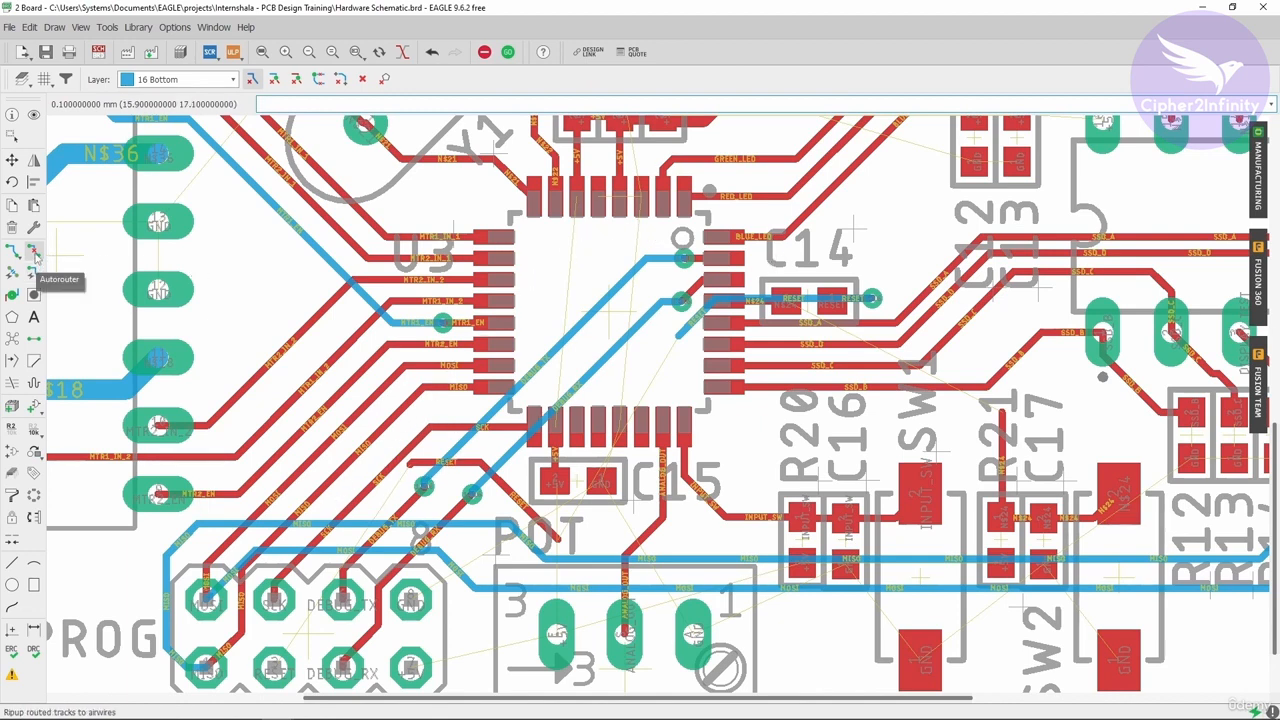
pyautogui.click(688, 325)
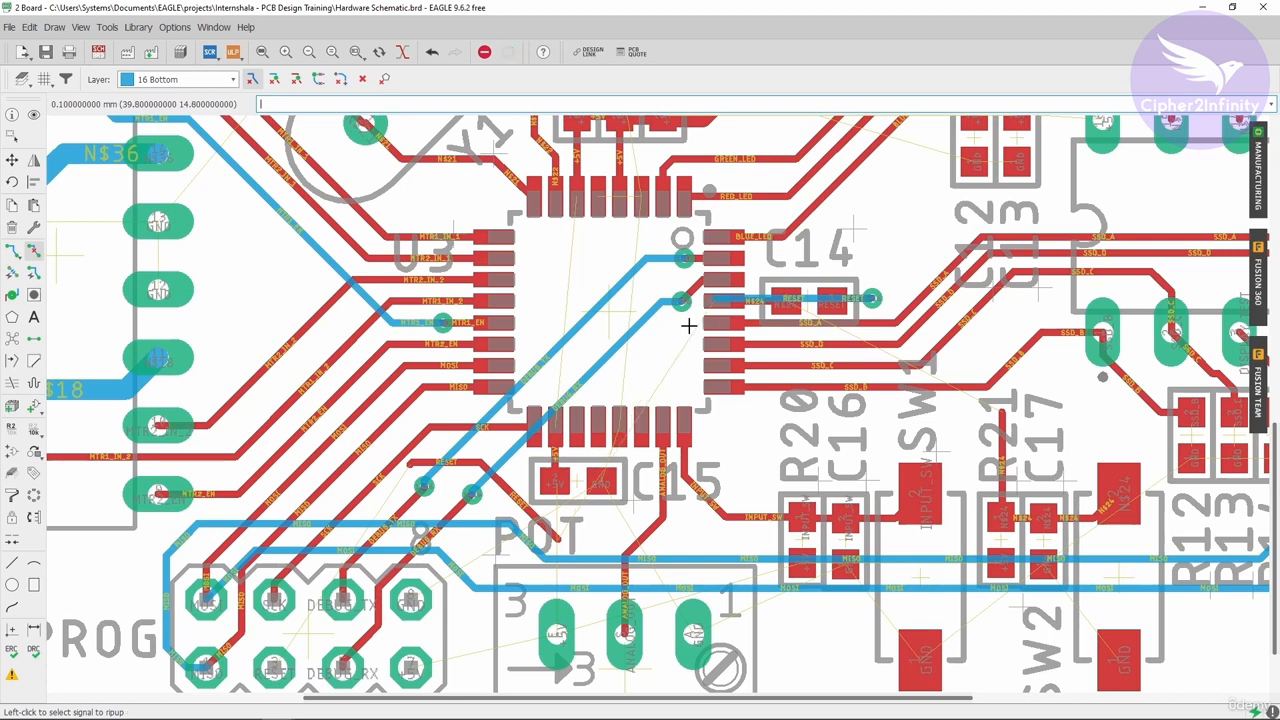
pyautogui.click(782, 297)
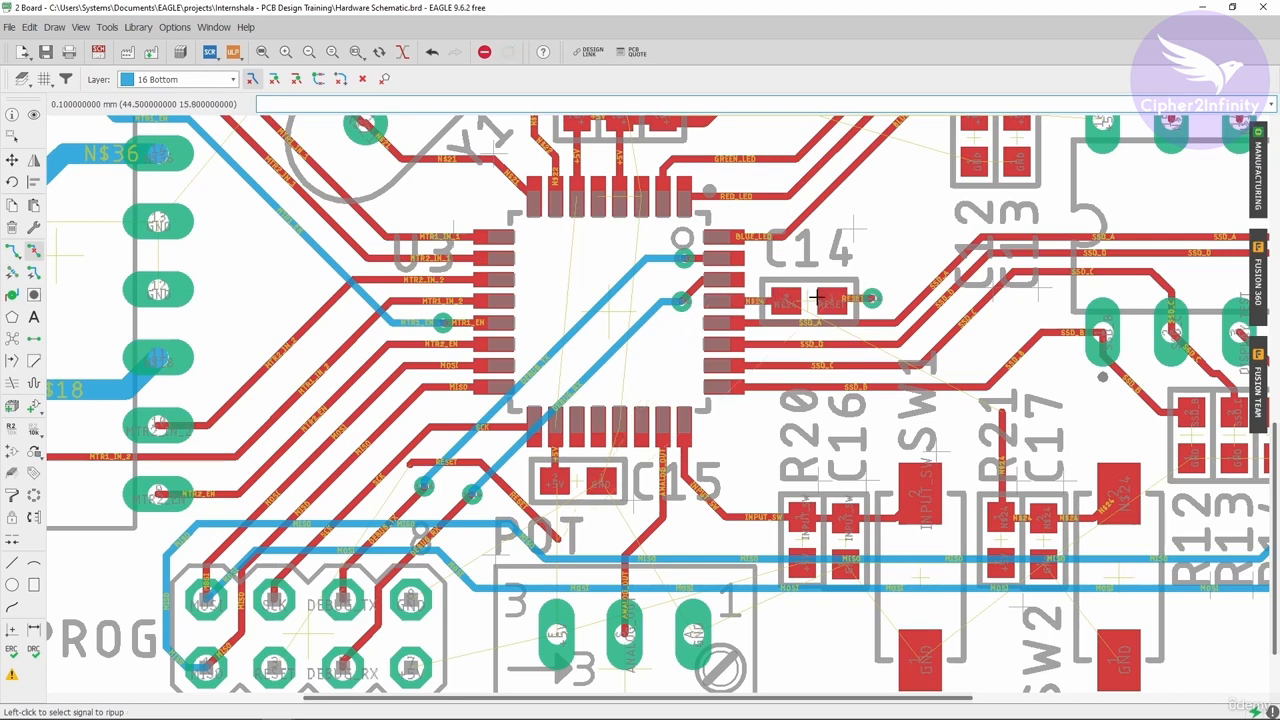
# Step: Route RESET on the Bottom layer from the via beside C14, above the DEBUG vias and diagonally through U3, ending between the MISO and SCK traces
pyautogui.click(12, 250)
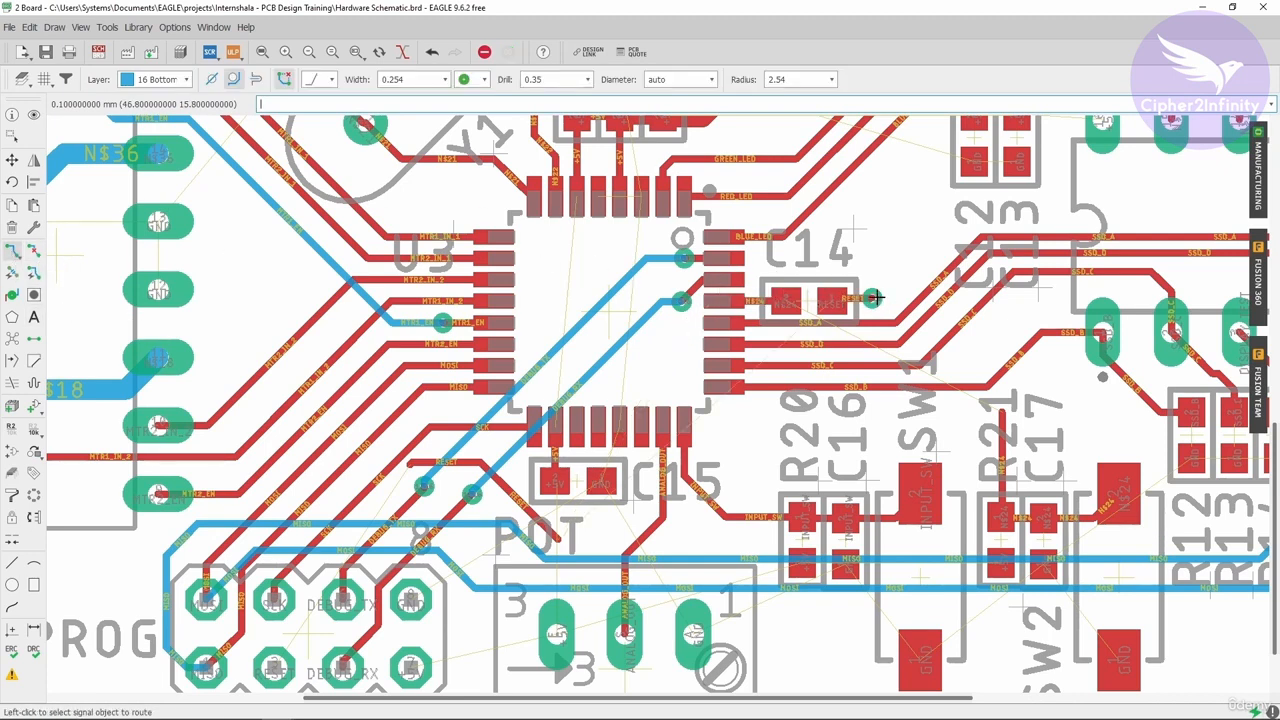
pyautogui.click(872, 297)
pyautogui.scroll(1, 700, 245)
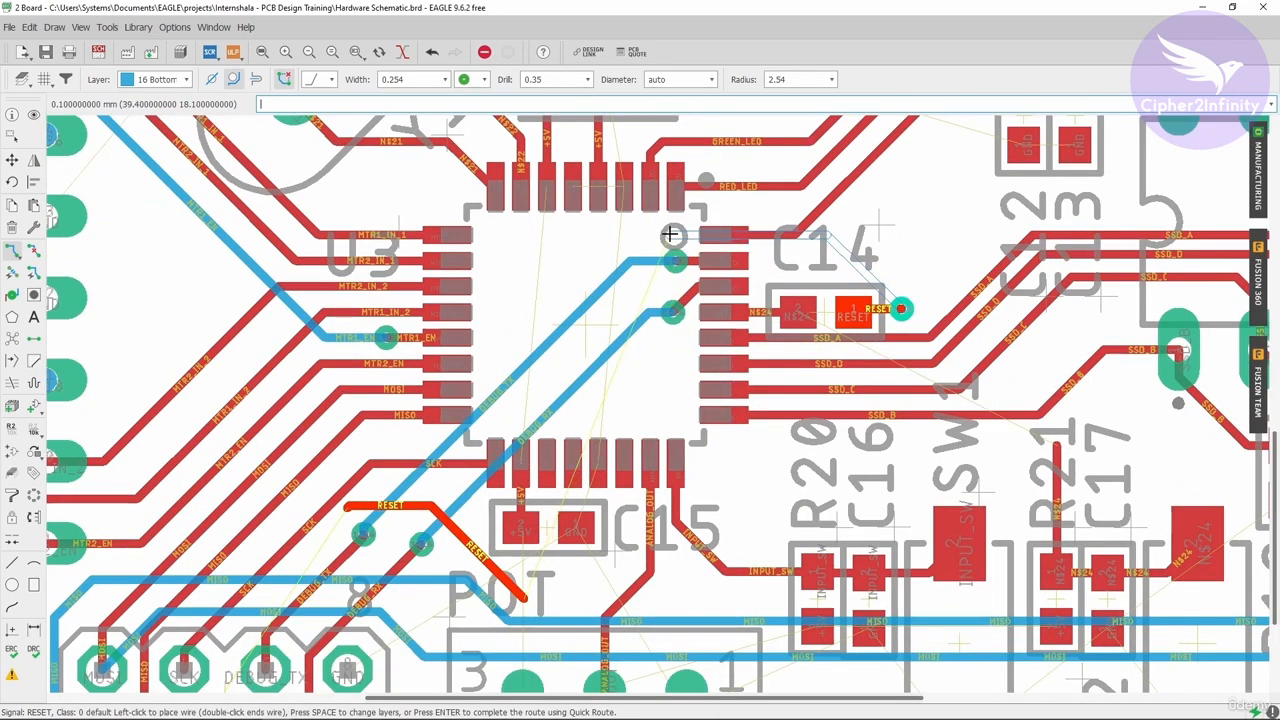
pyautogui.click(641, 234)
pyautogui.scroll(-1, 620, 260)
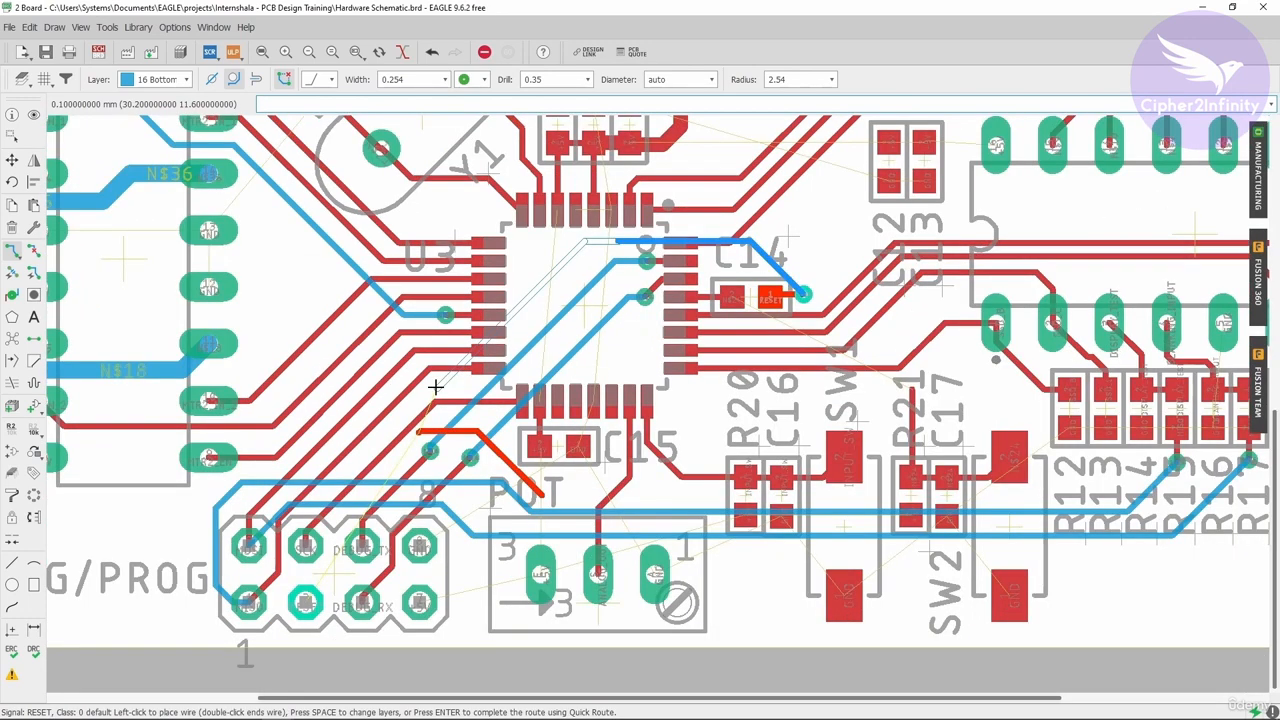
pyautogui.click(435, 386)
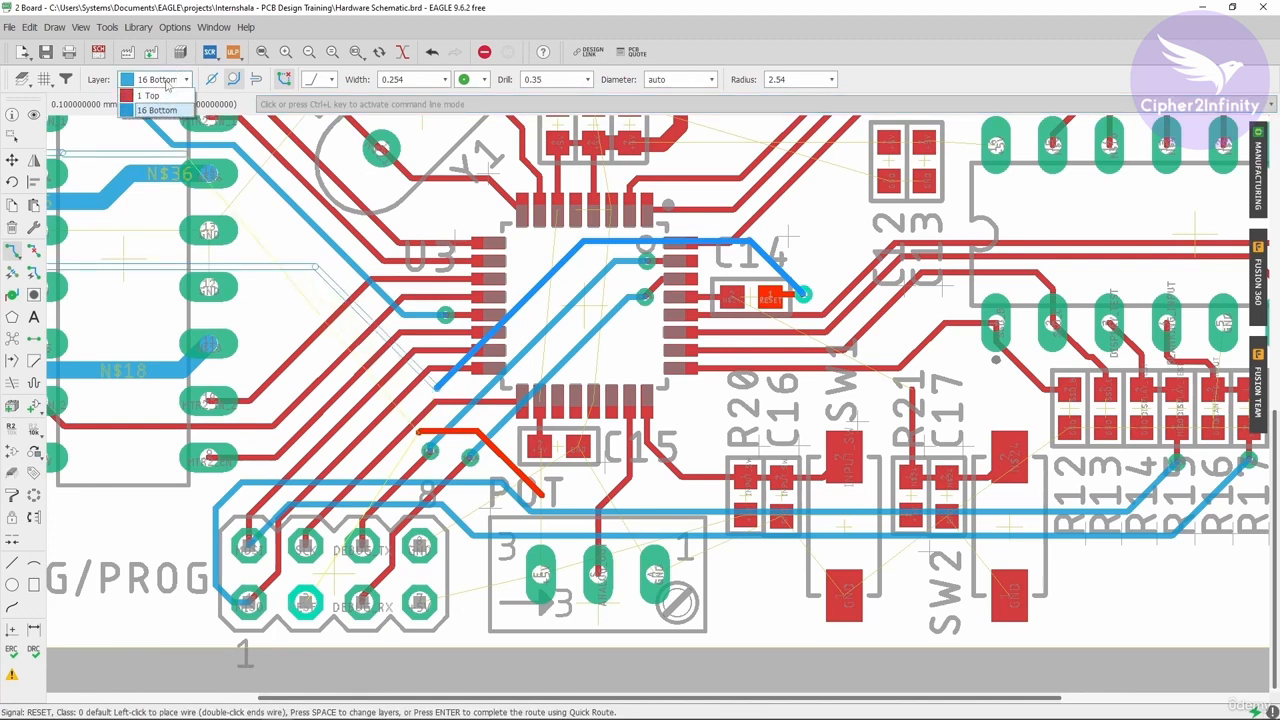
pyautogui.scroll(5, 440, 390)
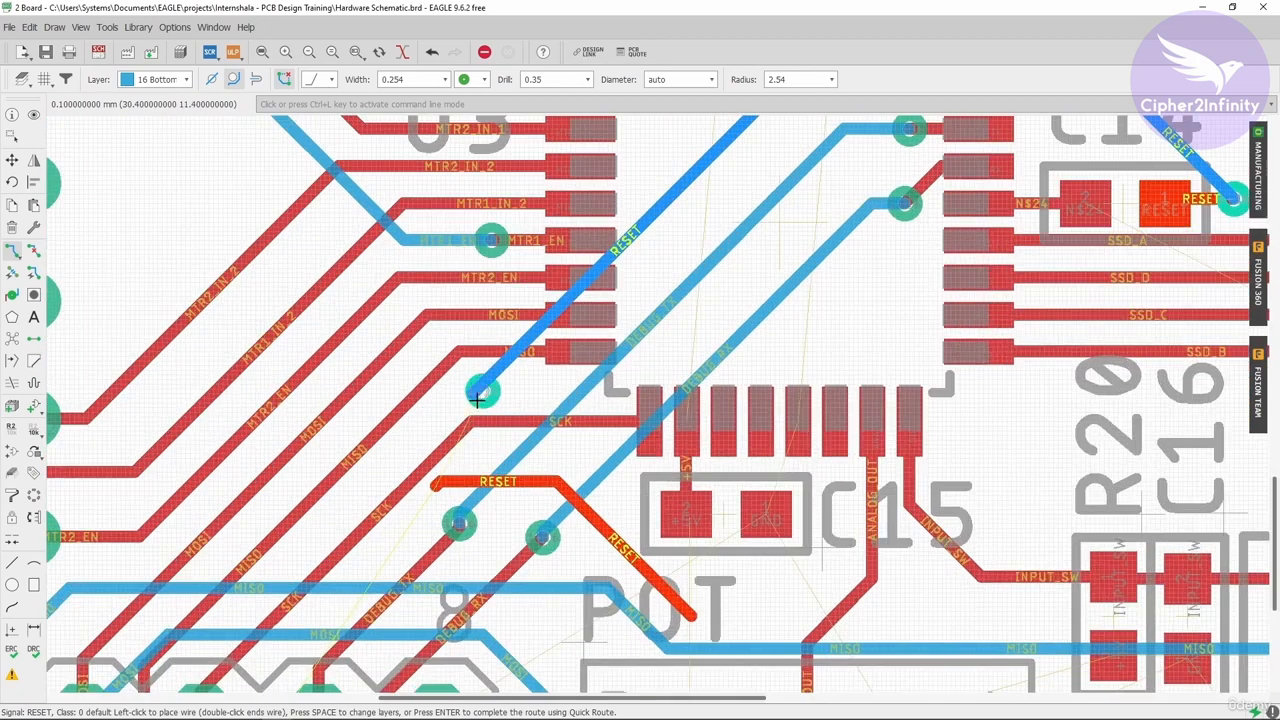
pyautogui.scroll(-4, 498, 385)
pyautogui.scroll(5, 522, 364)
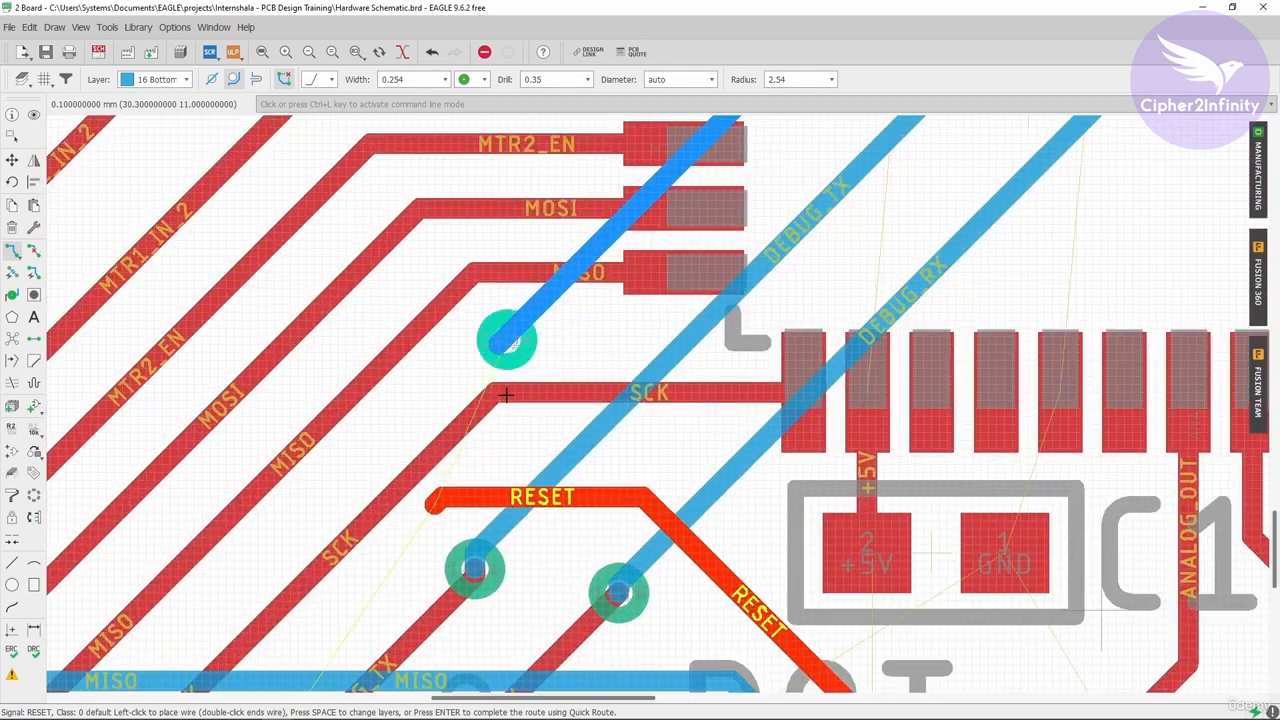
pyautogui.press('Escape')
# Step: Rip up the leftover top-layer RESET segments beside the DEBUG_TX and DEBUG_RX vias
pyautogui.scroll(-5, 558, 388)
pyautogui.scroll(-5, 555, 314)
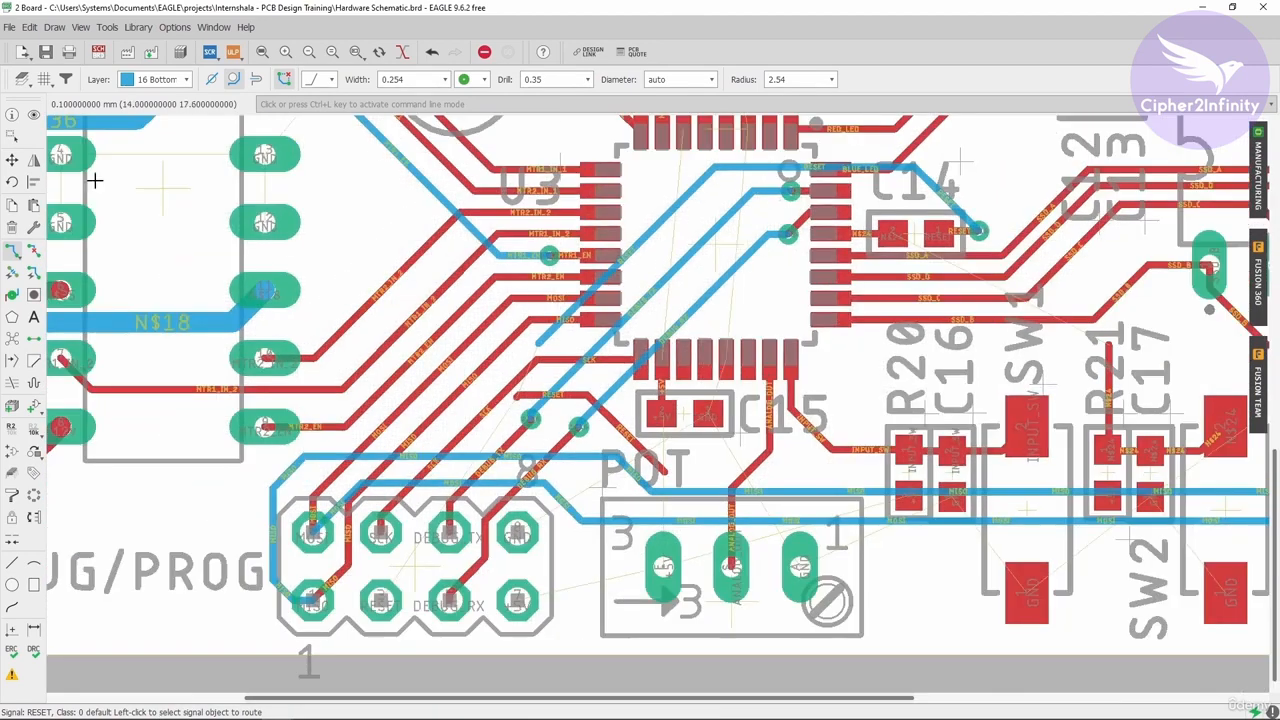
pyautogui.click(33, 250)
pyautogui.scroll(5, 540, 398)
pyautogui.click(540, 398)
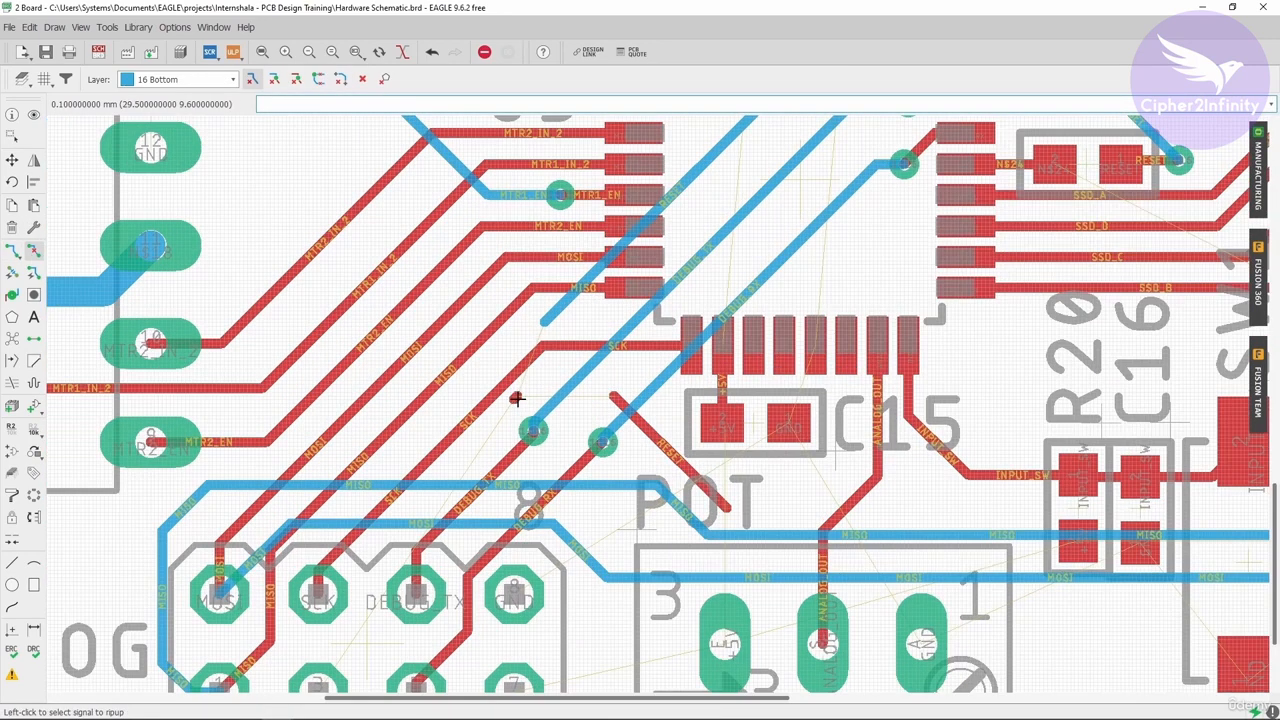
pyautogui.click(647, 435)
pyautogui.scroll(-2, 694, 271)
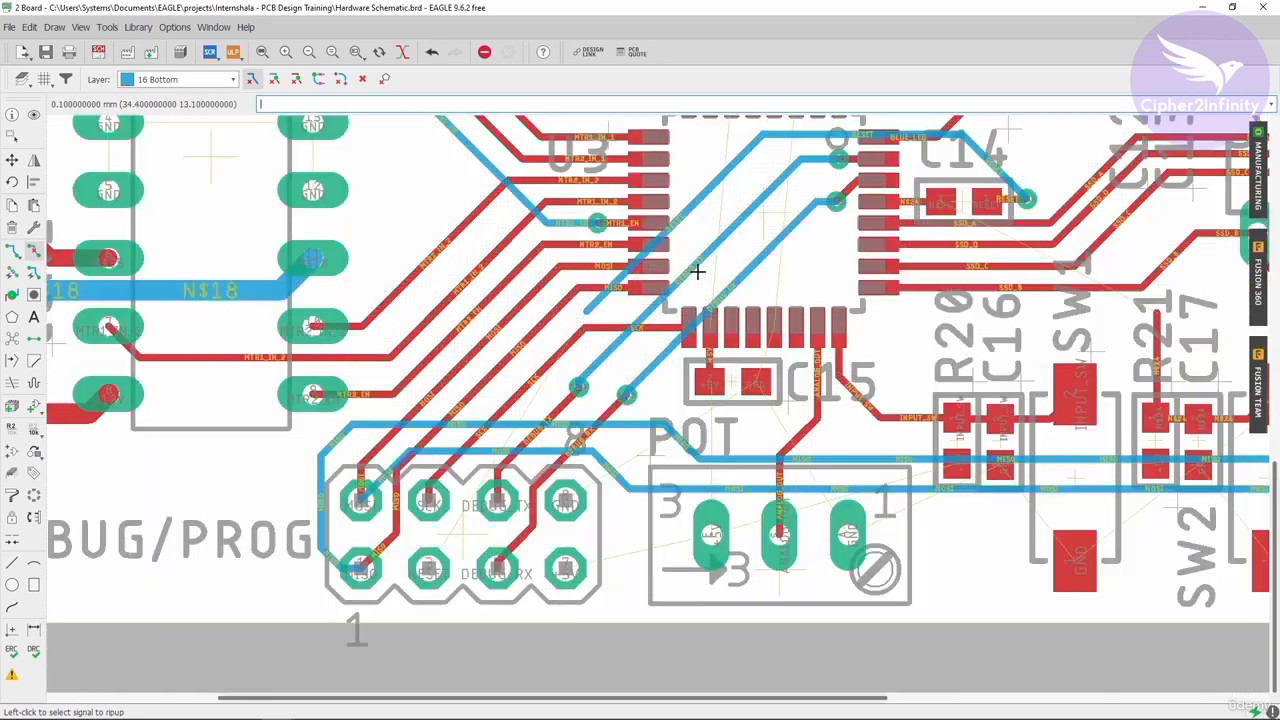
pyautogui.scroll(2, 597, 349)
pyautogui.scroll(-2, 707, 227)
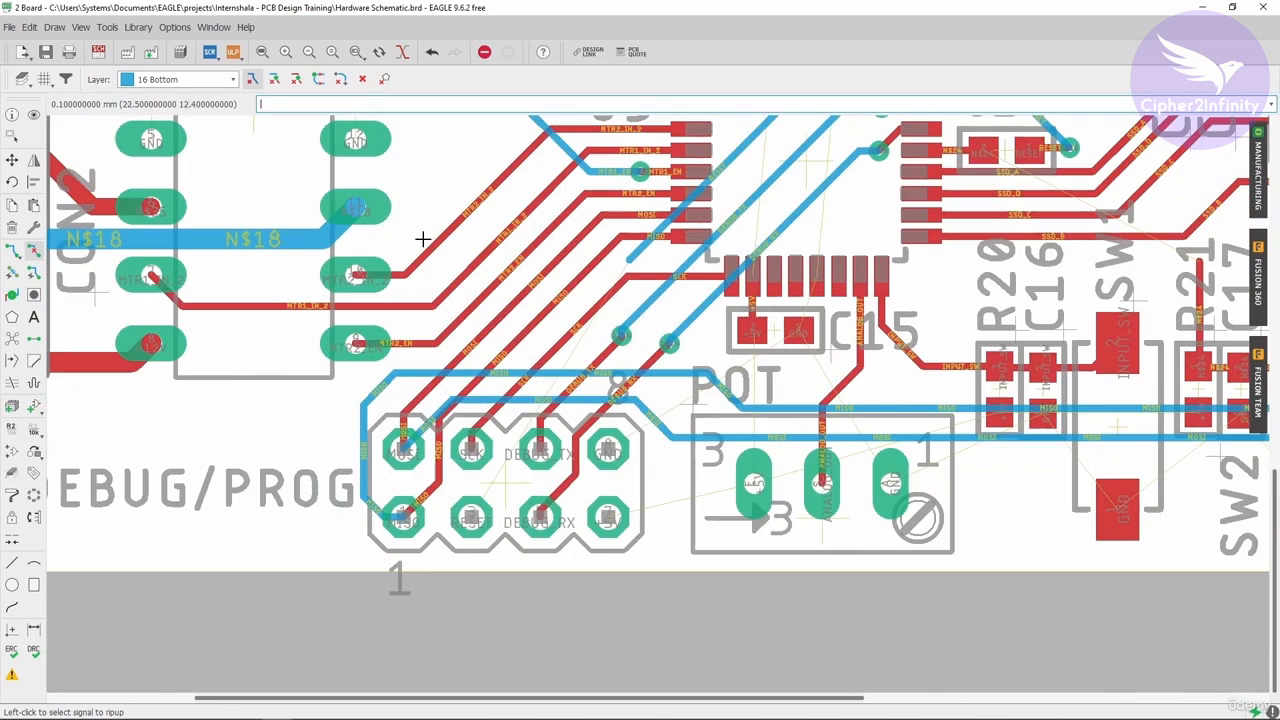
# Step: Extend RESET on layer 16 Bottom from its free end diagonally, then along and around the outside of the MISO trace beside the DEBUG/PROG header
pyautogui.click(12, 250)
pyautogui.scroll(2, 531, 226)
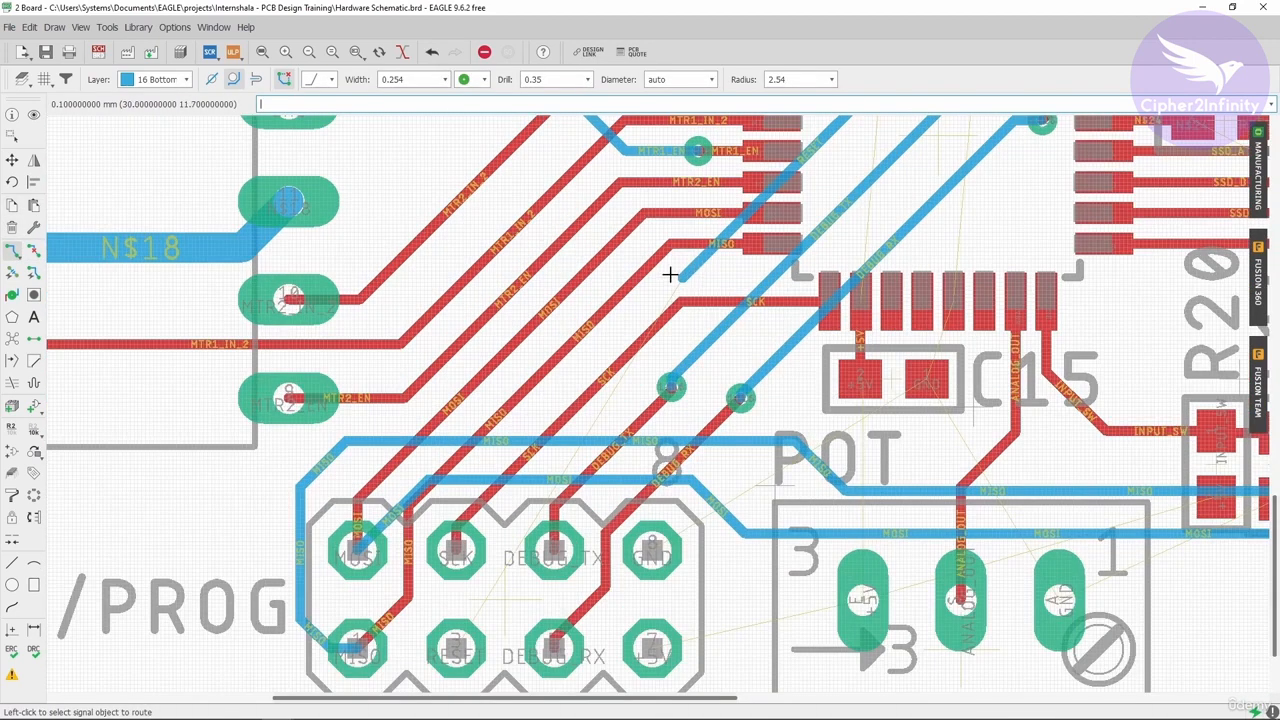
pyautogui.click(682, 283)
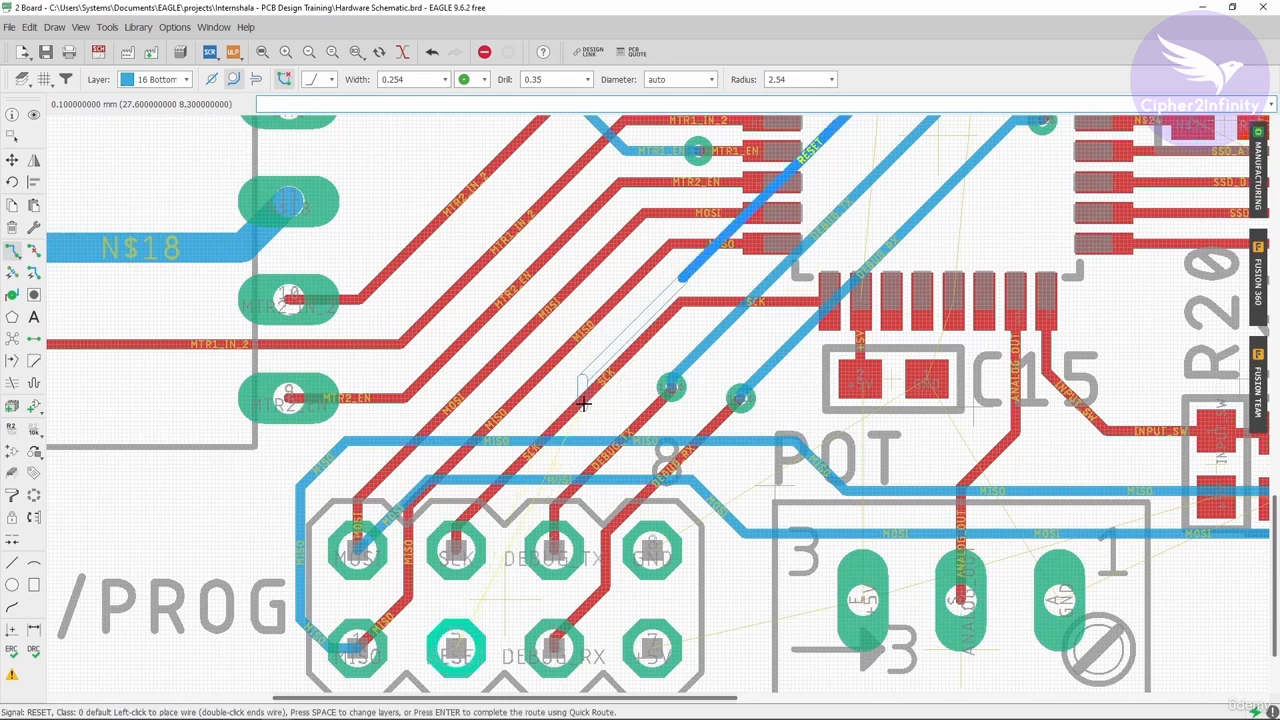
pyautogui.scroll(-2, 577, 290)
pyautogui.scroll(2, 458, 364)
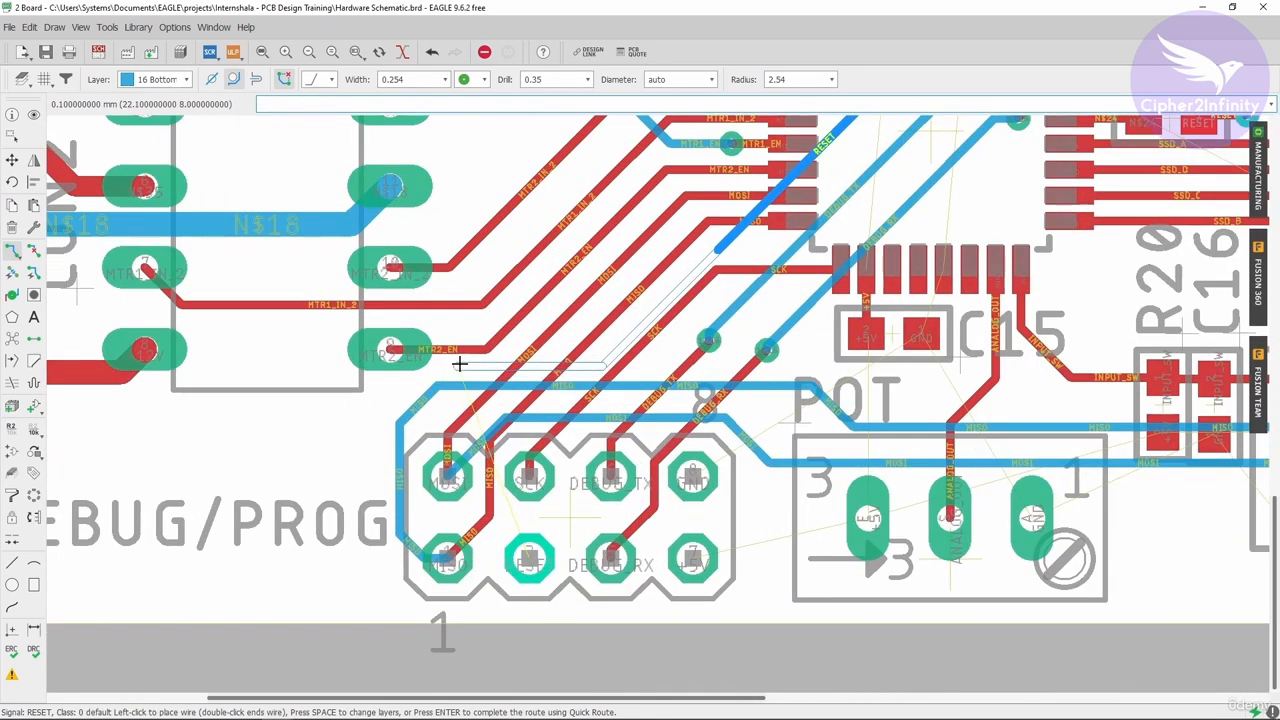
pyautogui.click(459, 367)
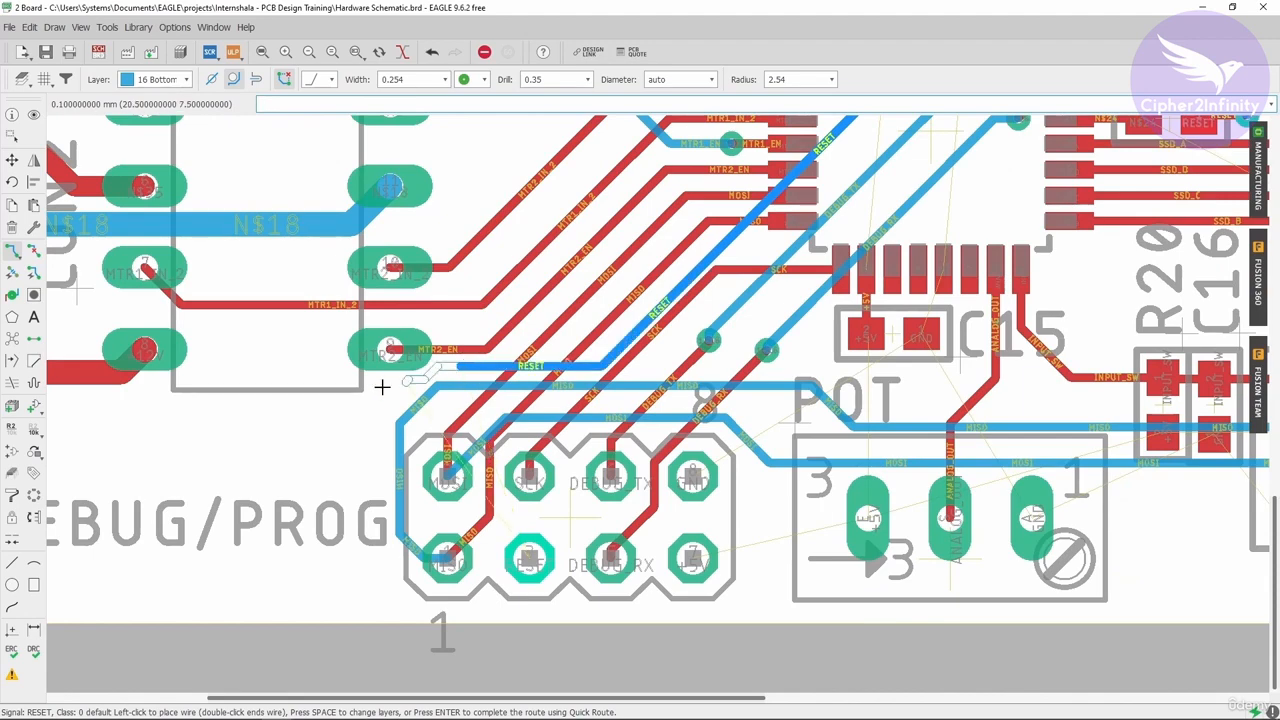
pyautogui.click(369, 481)
pyautogui.scroll(2, 380, 600)
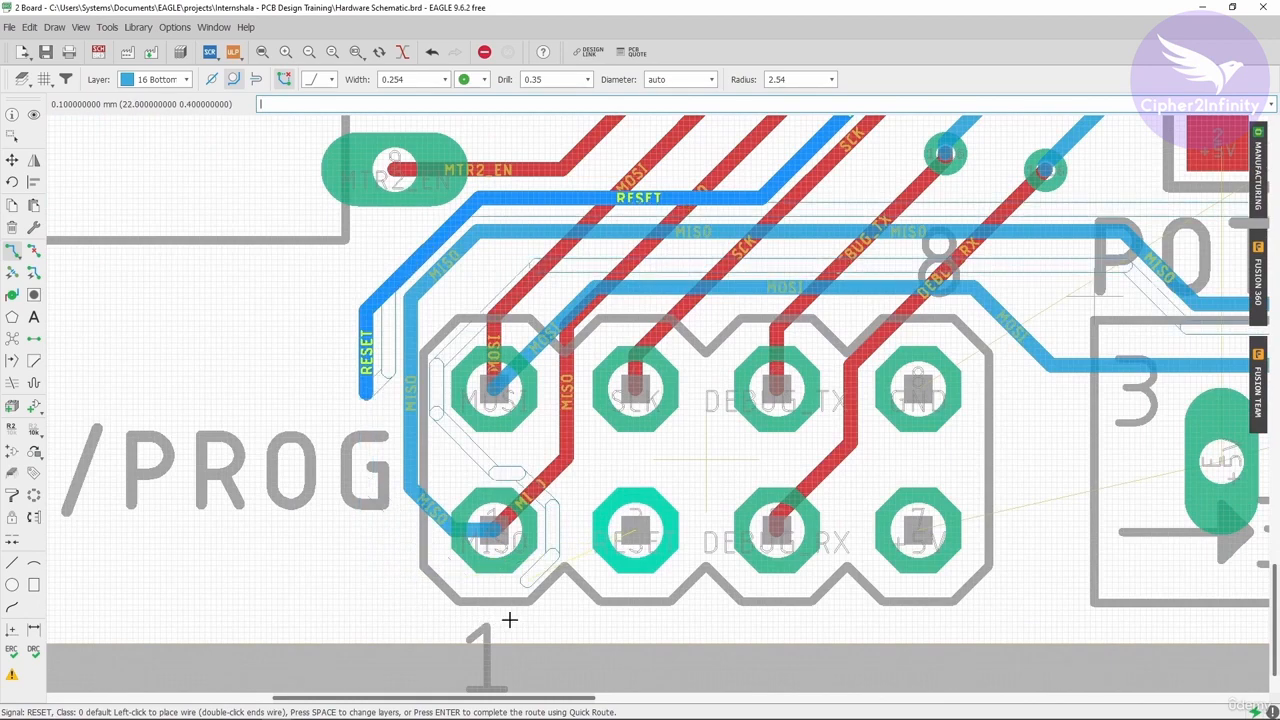
pyautogui.press('Escape')
pyautogui.scroll(-2, 311, 514)
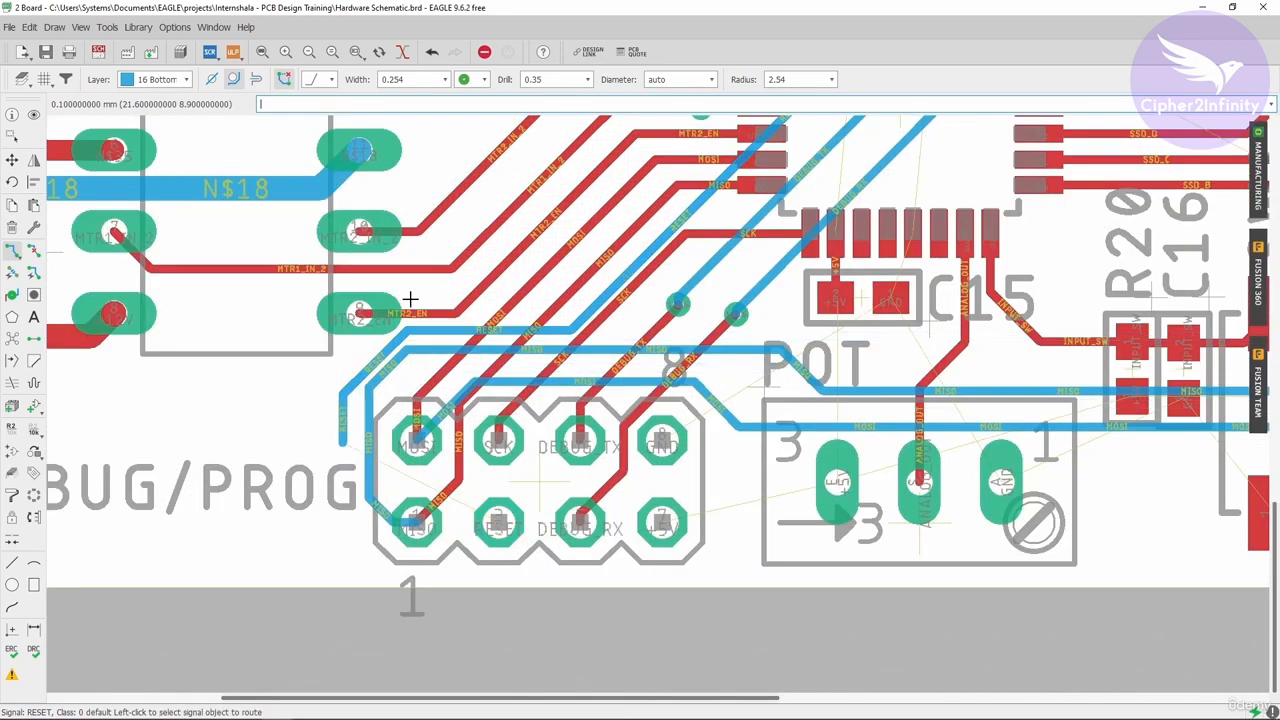
# Step: Rip up the RESET segments running along and around the MISO trace, keeping the long diagonal from U3
pyautogui.click(33, 250)
pyautogui.click(338, 432)
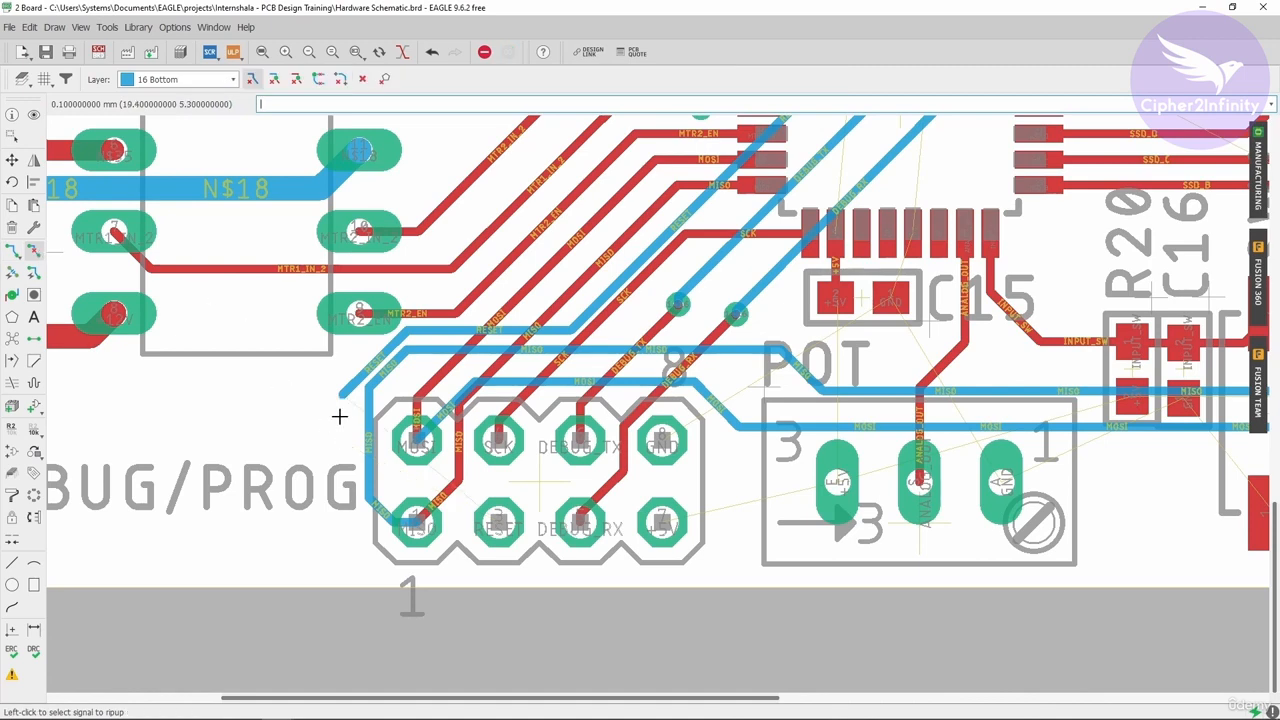
pyautogui.click(352, 381)
pyautogui.click(459, 328)
pyautogui.scroll(-2, 548, 355)
# Step: Shift the bottom-layer RESET diagonal toward the DEBUG_TX via and the top-layer SCK diagonal toward the MISO trace
pyautogui.click(12, 160)
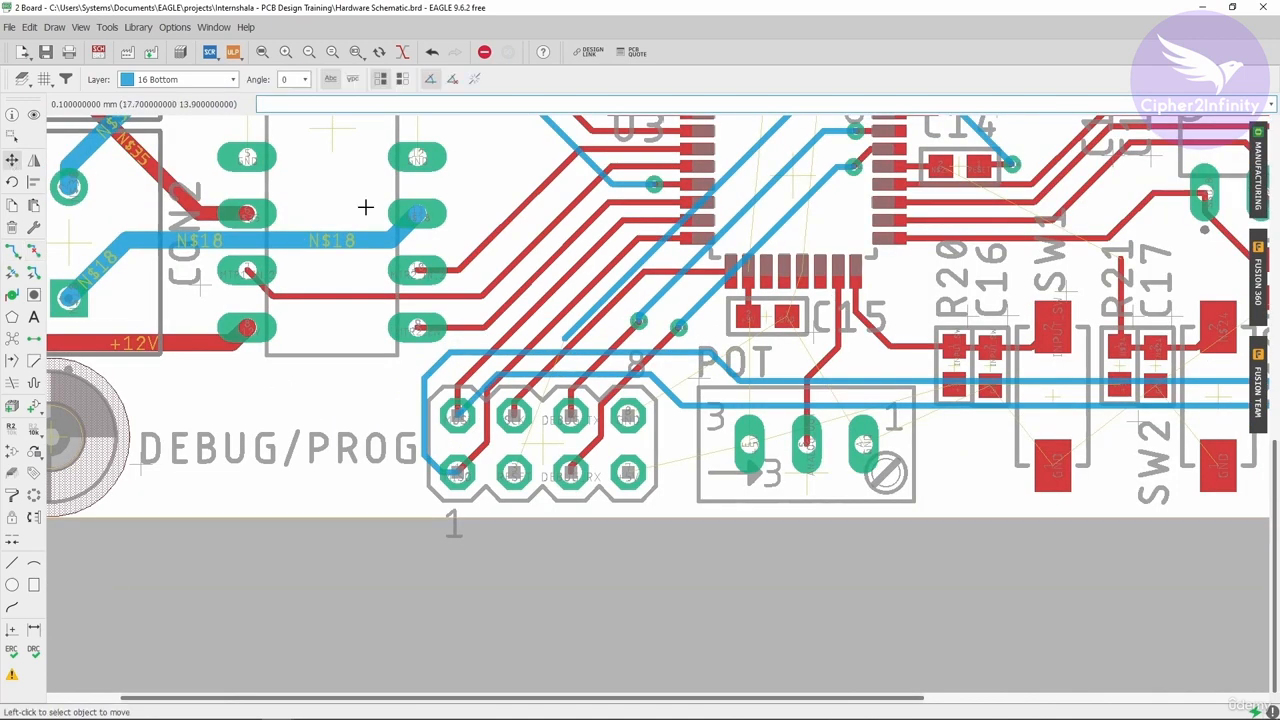
pyautogui.scroll(1, 520, 293)
pyautogui.click(611, 311)
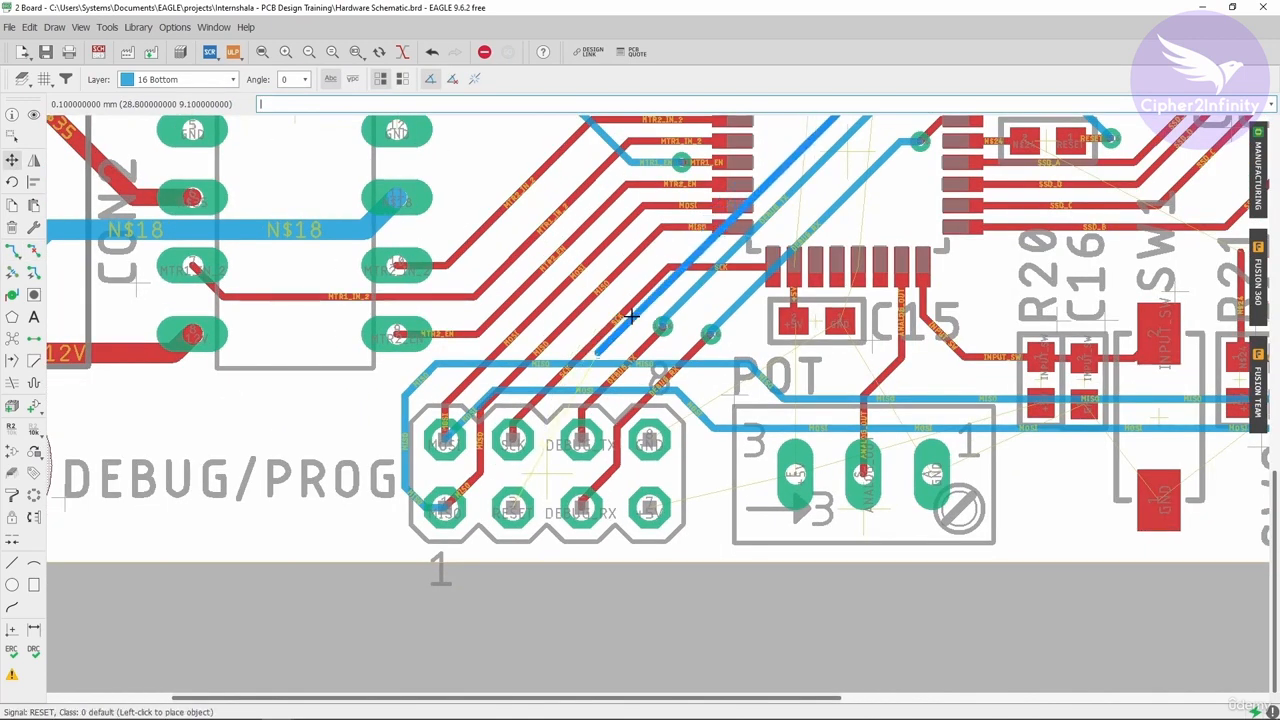
pyautogui.click(632, 316)
pyautogui.scroll(-2, 662, 336)
pyautogui.scroll(4, 688, 293)
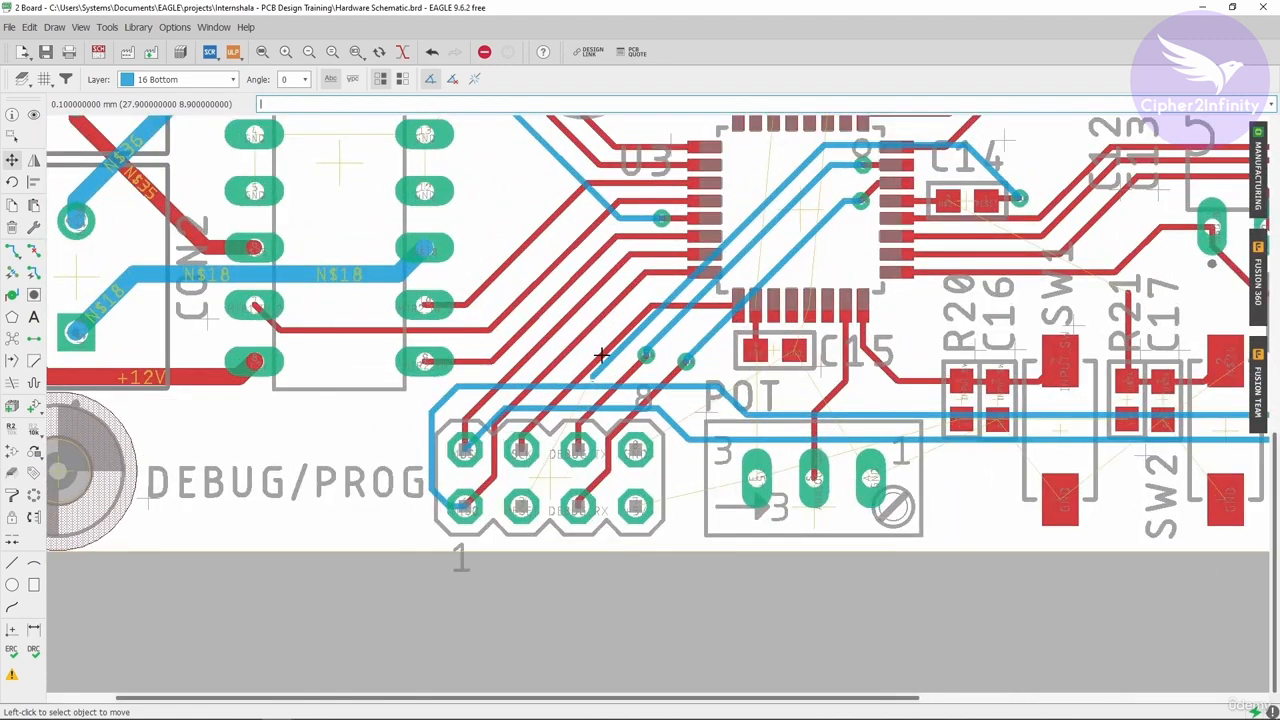
pyautogui.click(602, 357)
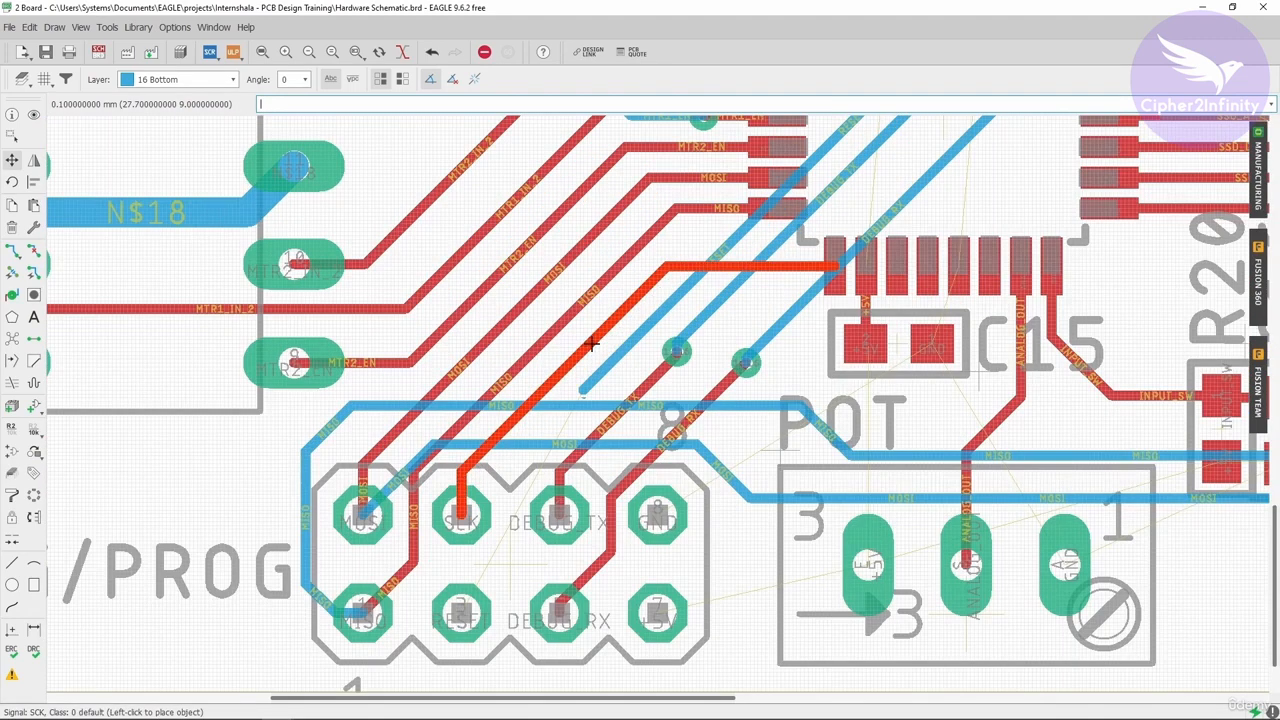
pyautogui.click(591, 343)
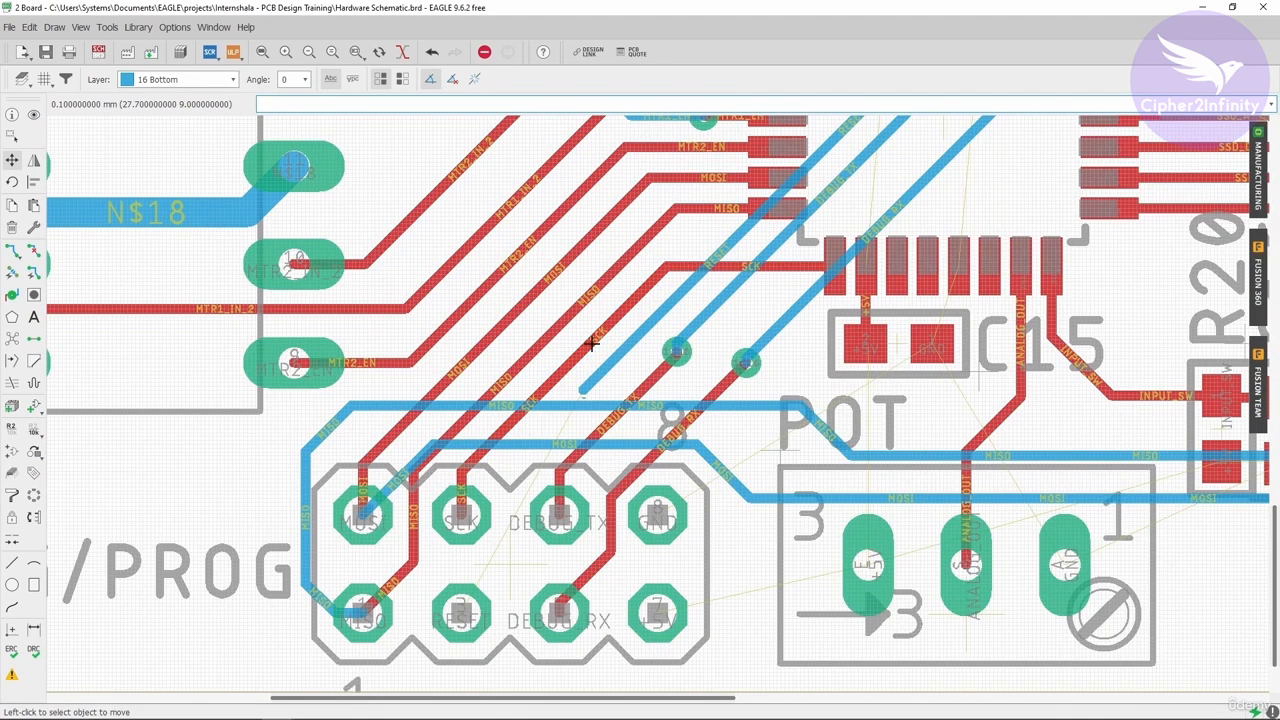
# Step: Try switching the RESET route to the other layer with a via at its free end, just above the horizontal MISO trace
pyautogui.click(12, 250)
pyautogui.click(34, 250)
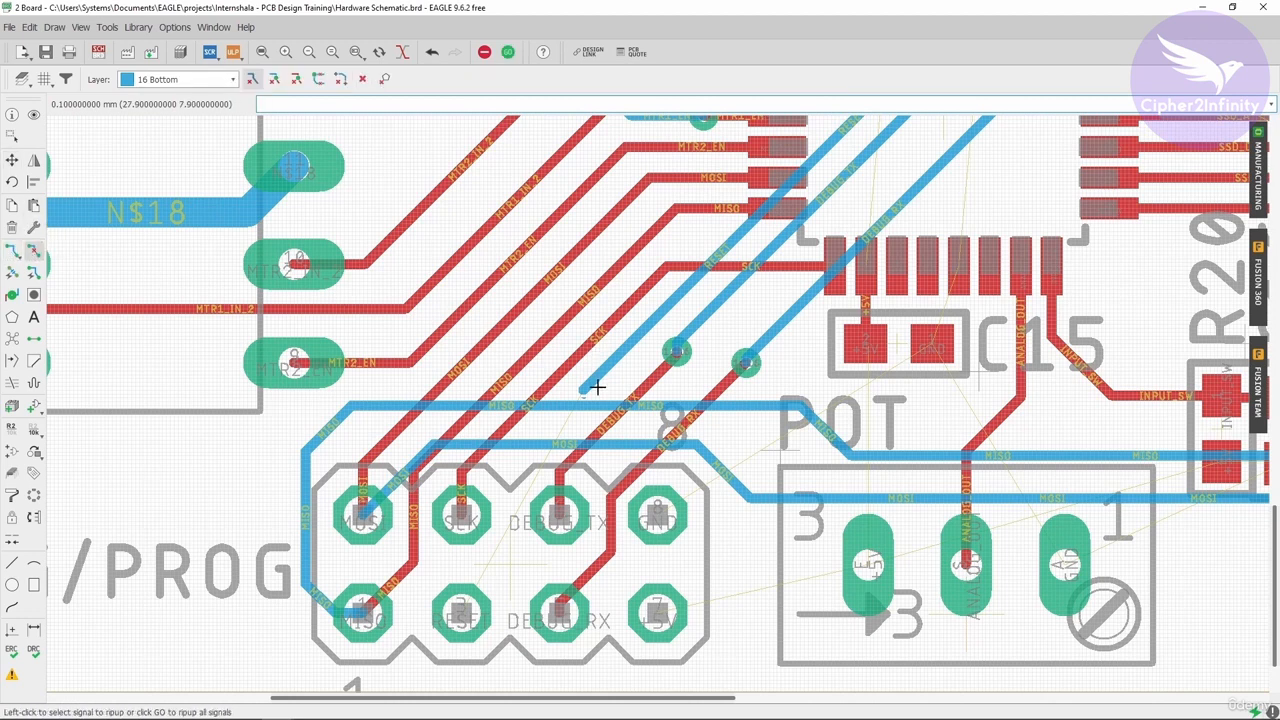
pyautogui.click(12, 250)
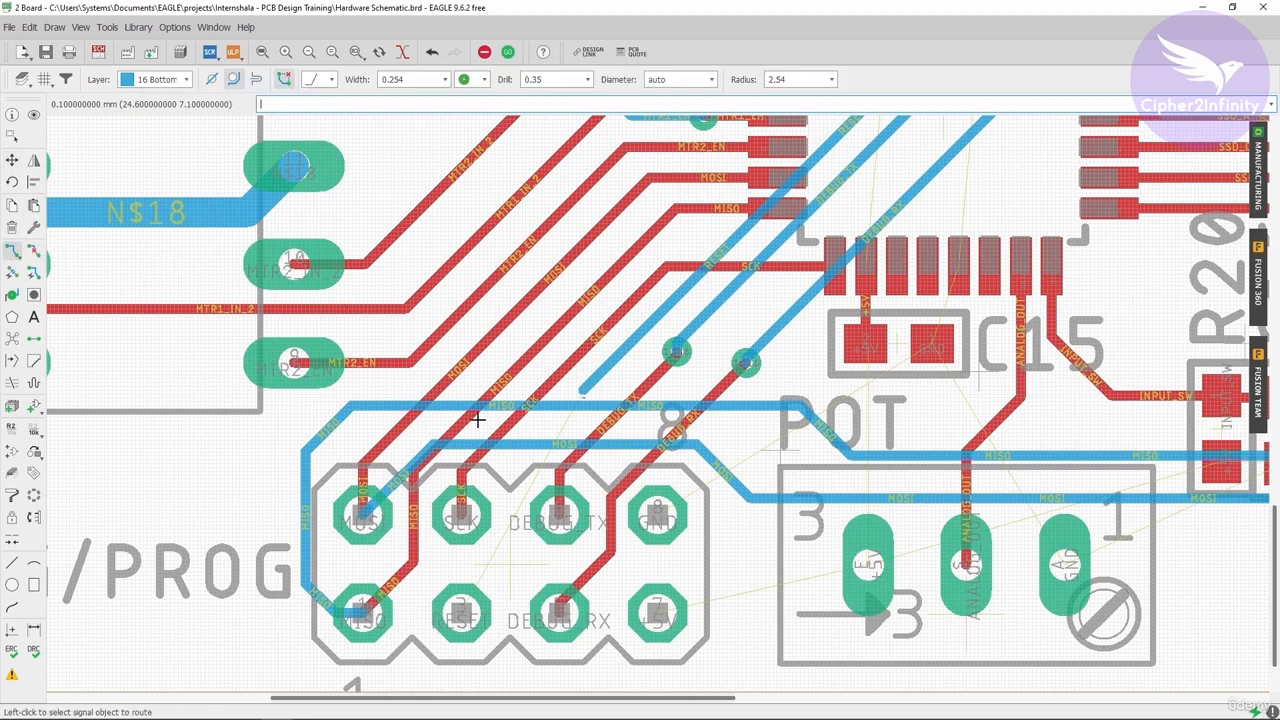
pyautogui.click(585, 385)
pyautogui.click(172, 80)
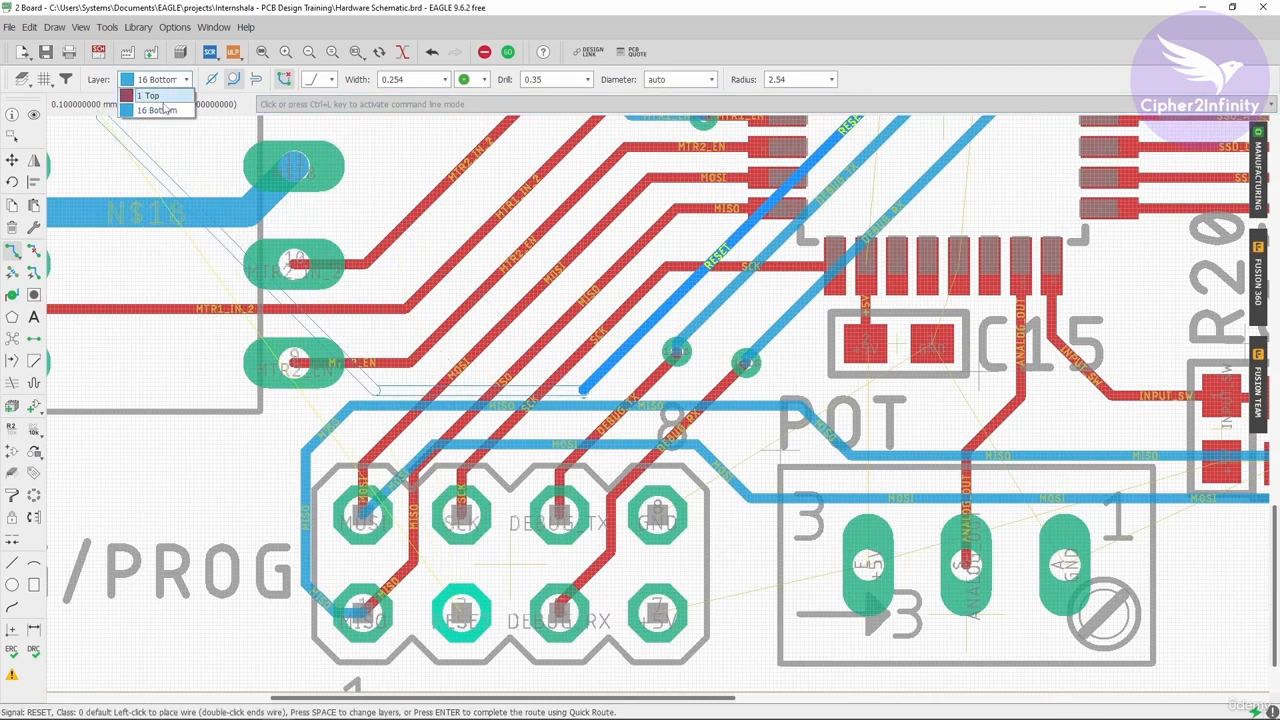
pyautogui.click(160, 109)
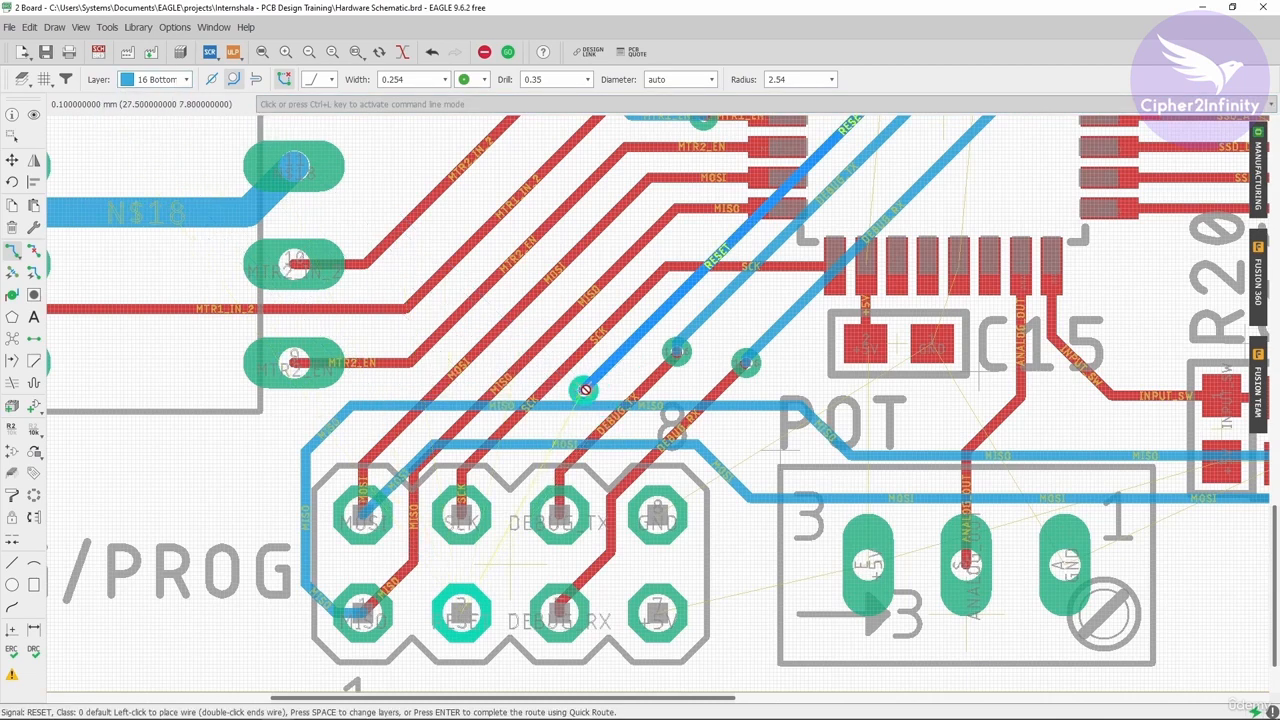
pyautogui.press('Escape')
pyautogui.scroll(4, 594, 428)
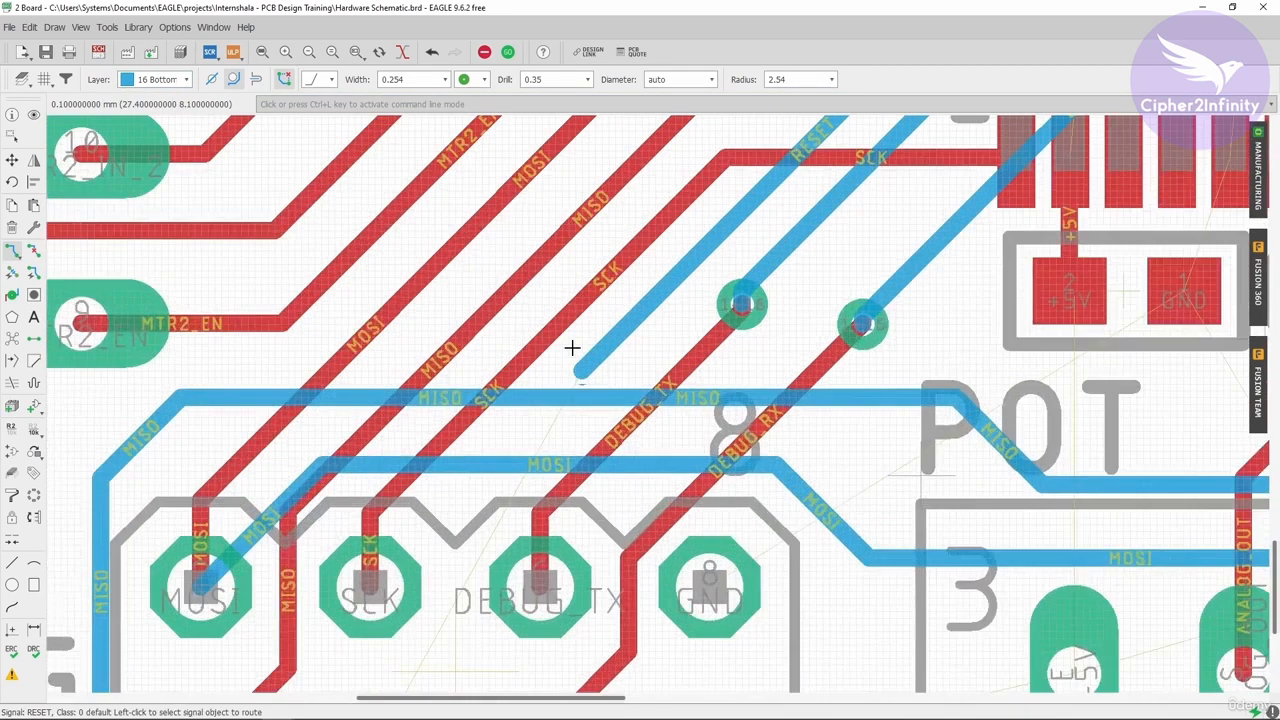
# Step: Pull the free end of RESET back from the horizontal MISO trace and place a via on it to continue on layer 1 Top
pyautogui.click(12, 160)
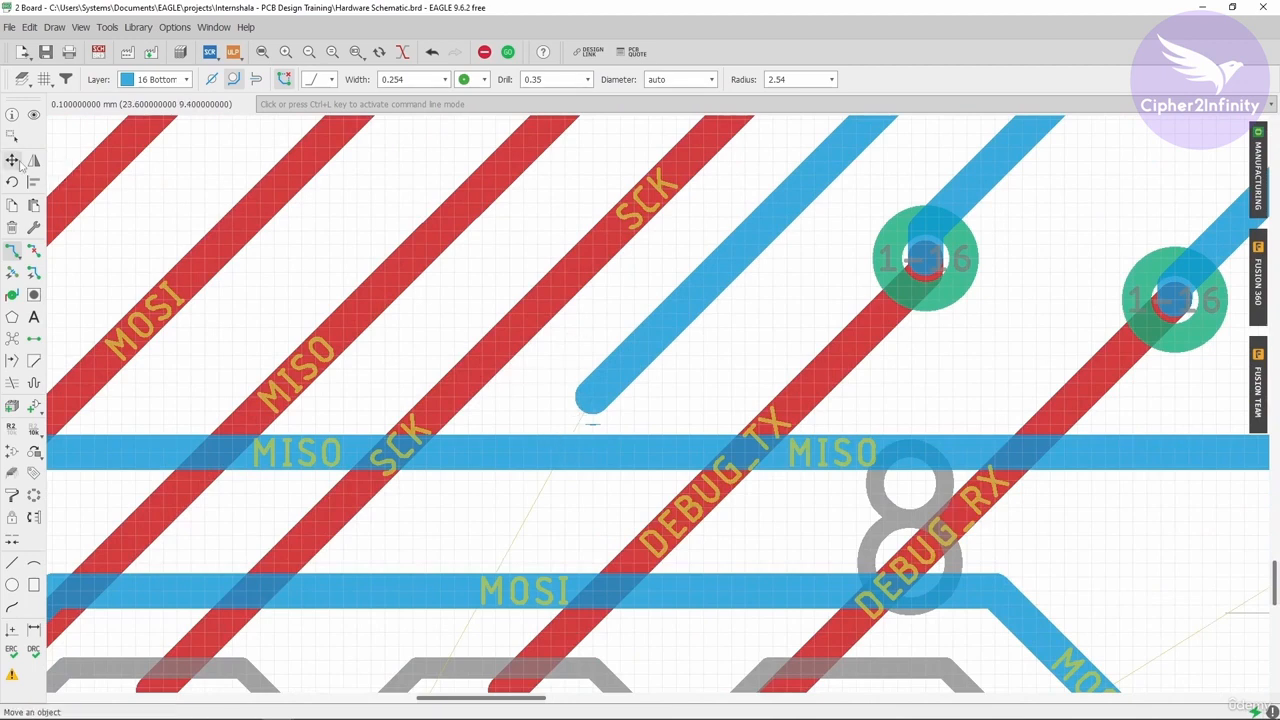
pyautogui.click(594, 399)
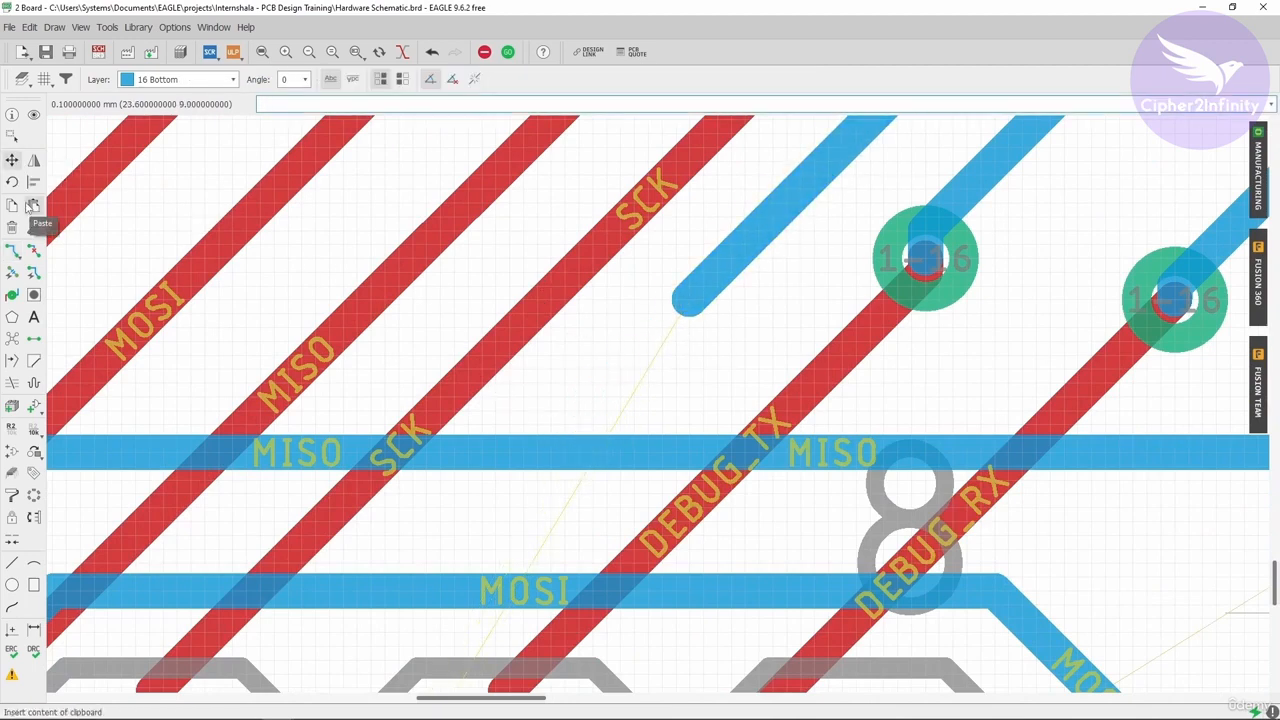
pyautogui.click(12, 252)
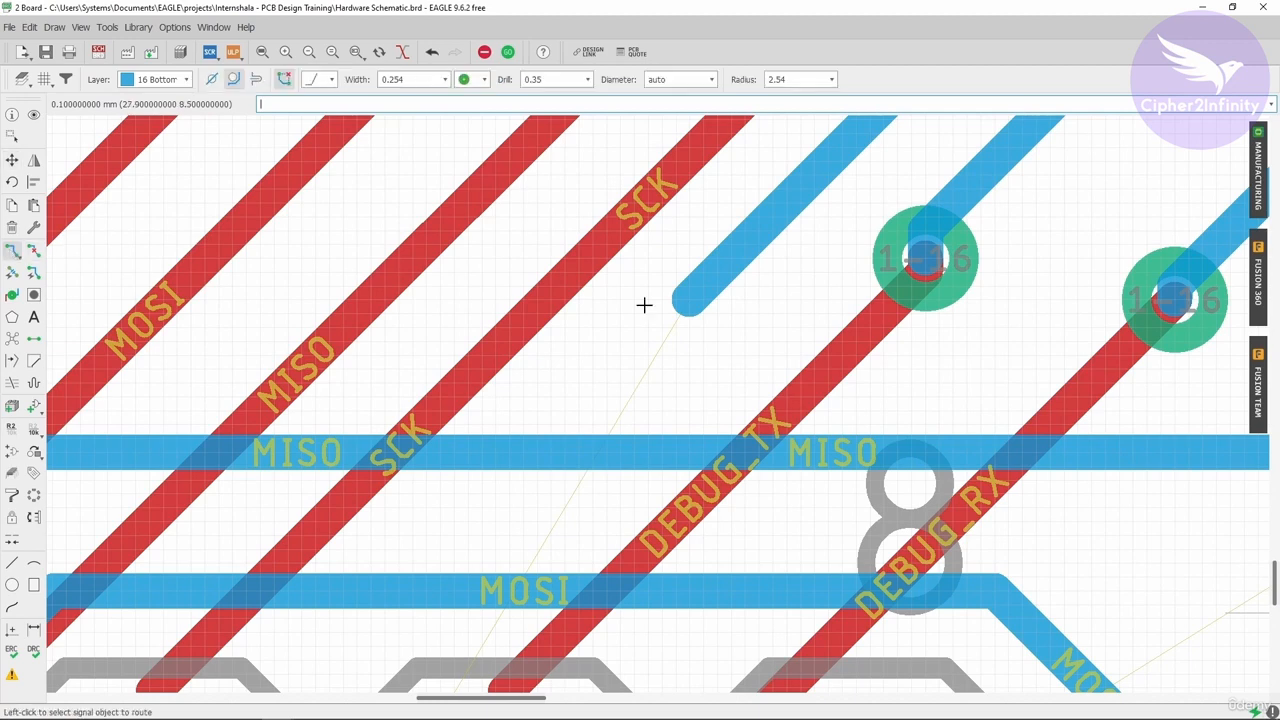
pyautogui.click(675, 302)
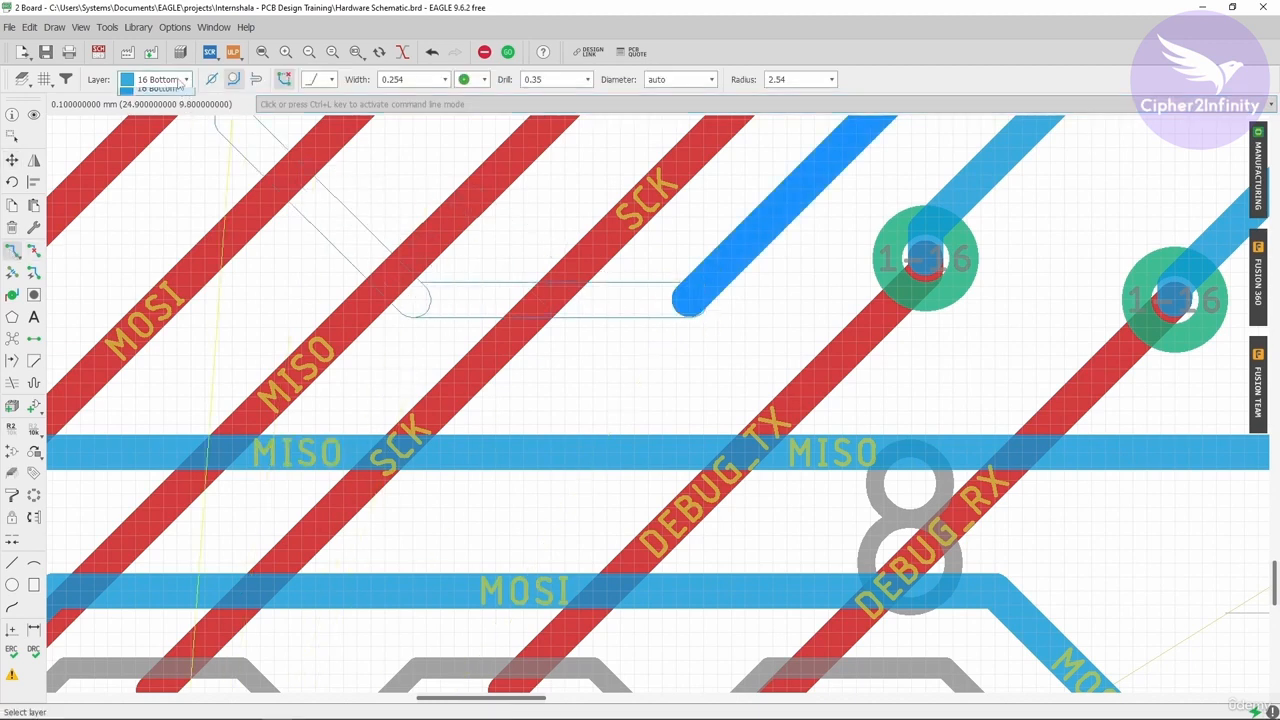
pyautogui.click(160, 79)
pyautogui.click(158, 110)
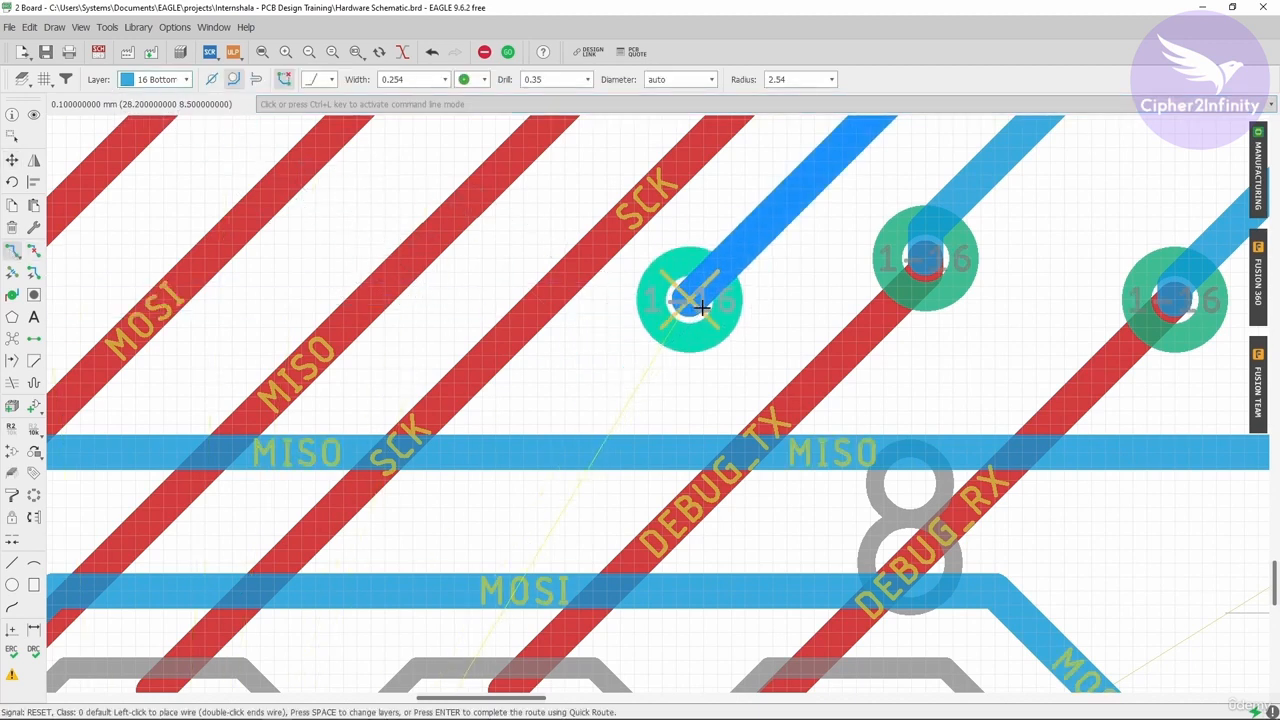
pyautogui.click(686, 306)
# Step: Route RESET on layer 1 Top from the new via between SCK and DEBUG_TX to the RESET pad of the DEBUG/PROG header
pyautogui.scroll(-6, 814, 178)
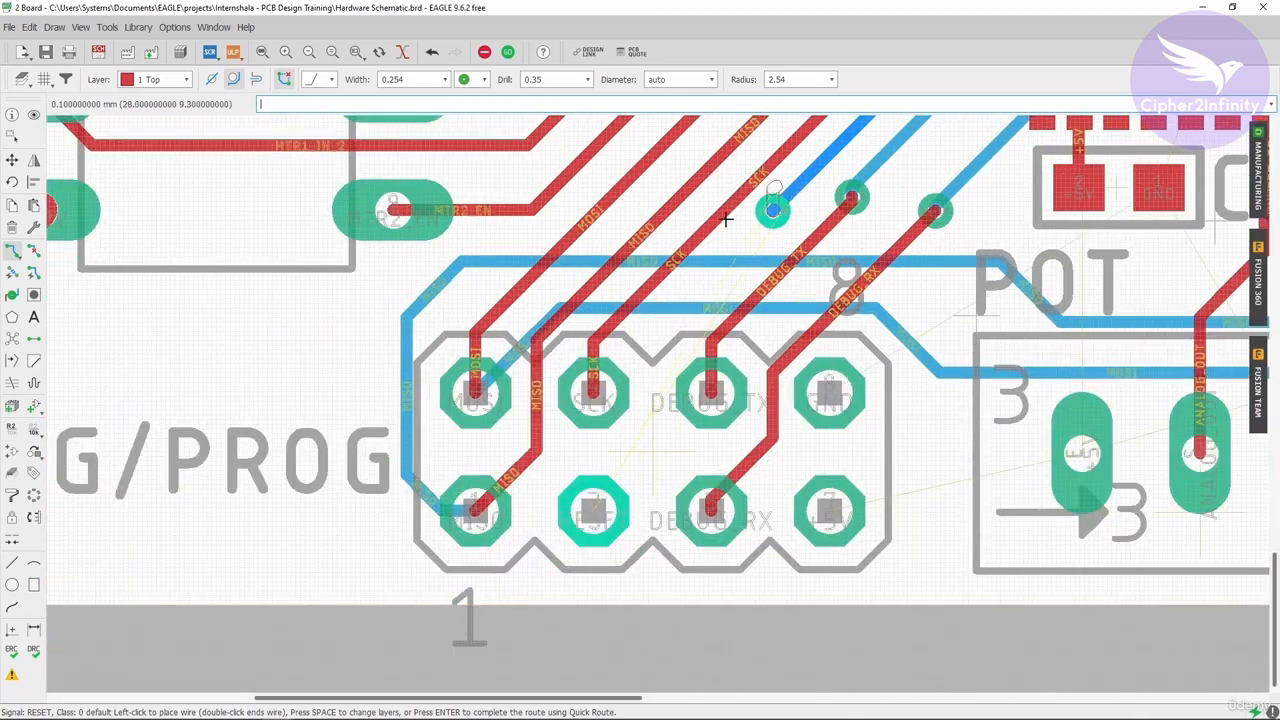
pyautogui.click(648, 478)
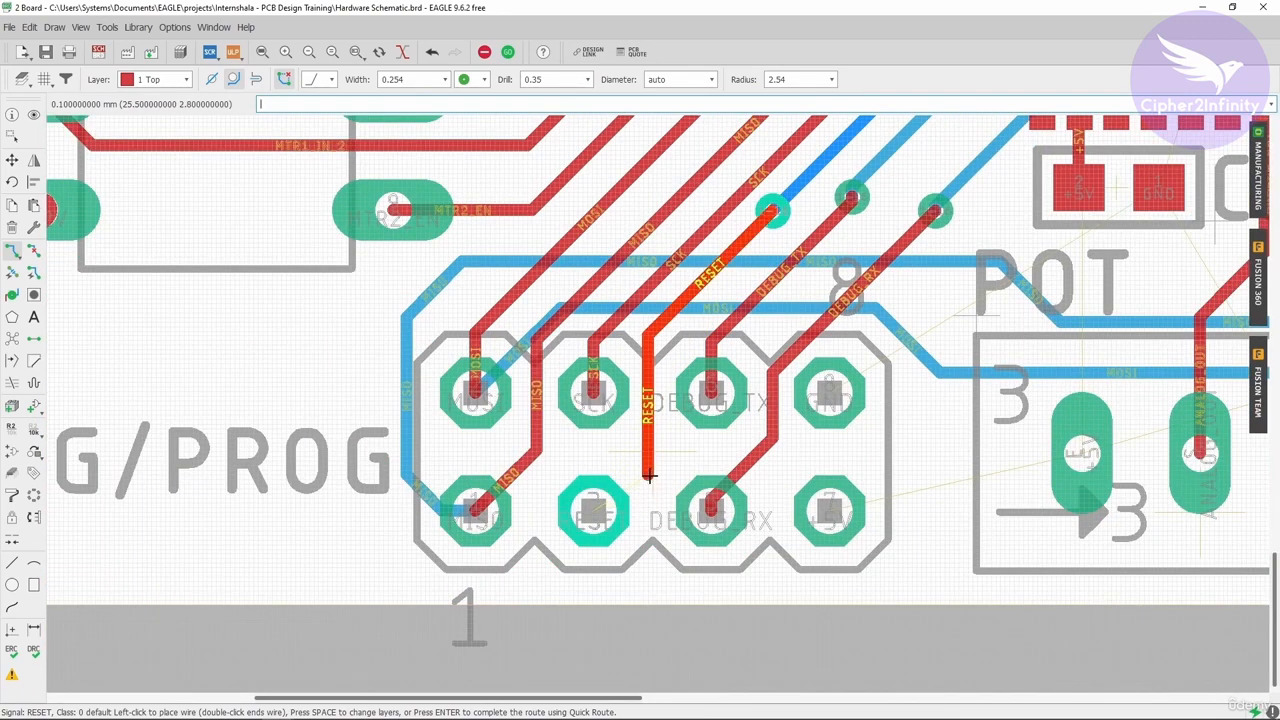
pyautogui.click(579, 511)
pyautogui.scroll(-3, 579, 511)
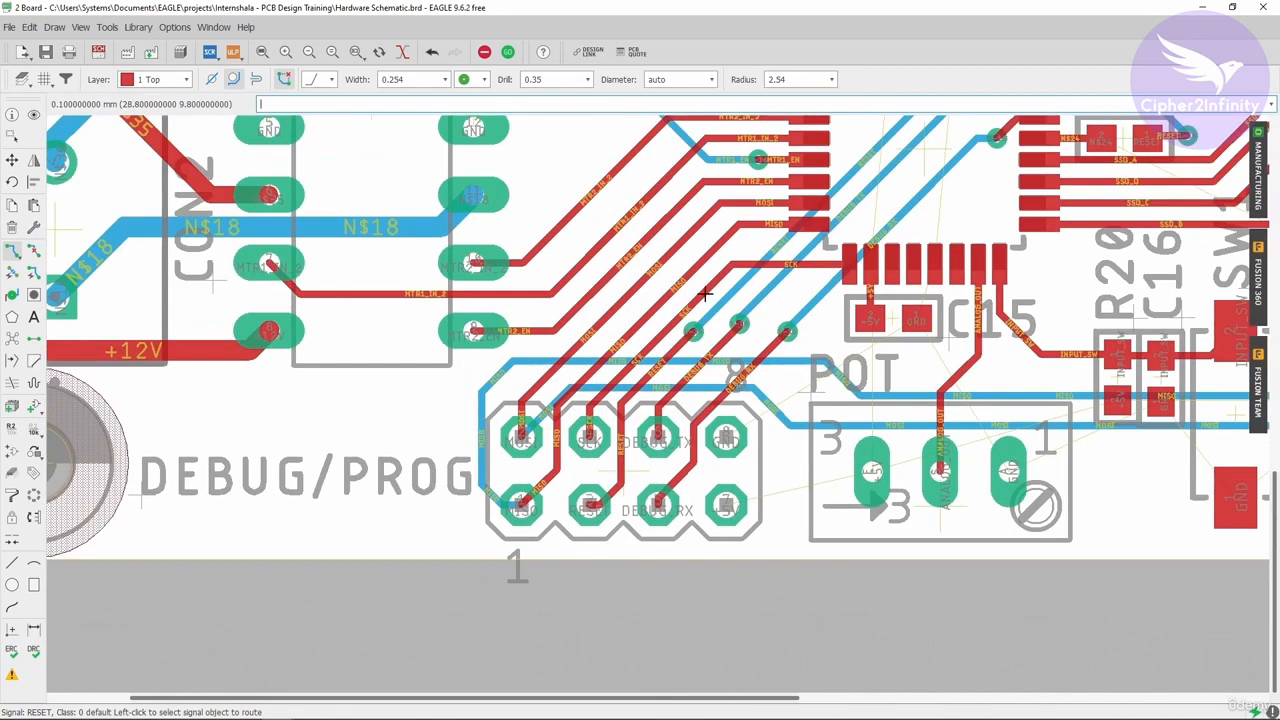
pyautogui.scroll(-3, 631, 336)
pyautogui.scroll(6, 640, 360)
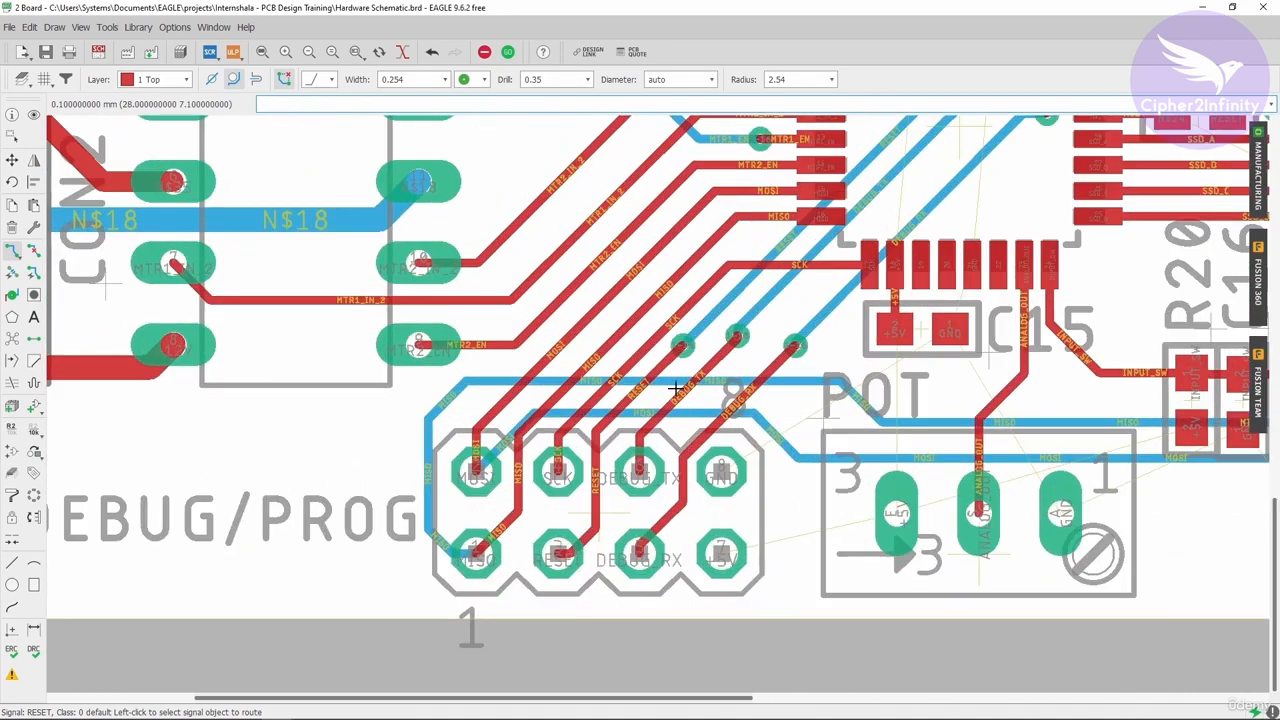
pyautogui.scroll(-3, 591, 367)
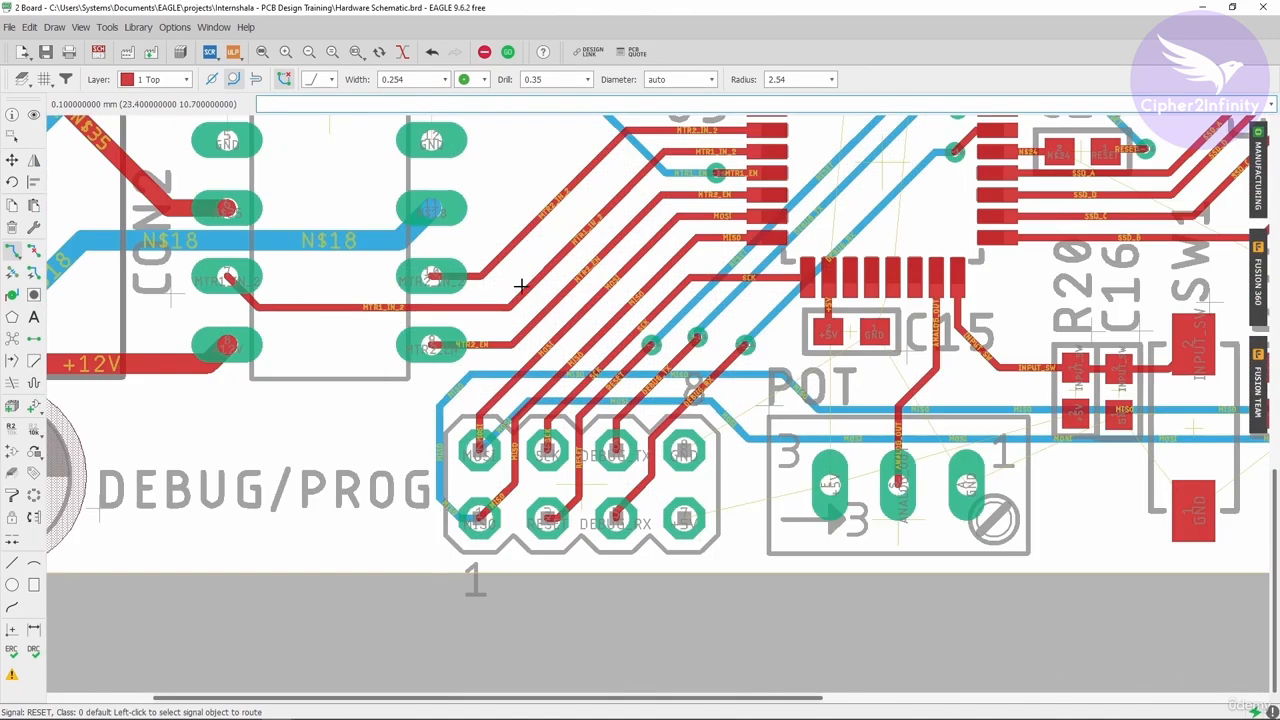
# Step: Shift the bottom-layer DEBUG_RX diagonal slightly away from the neighbouring DEBUG_TX trace
pyautogui.click(11, 160)
pyautogui.scroll(-3, 742, 296)
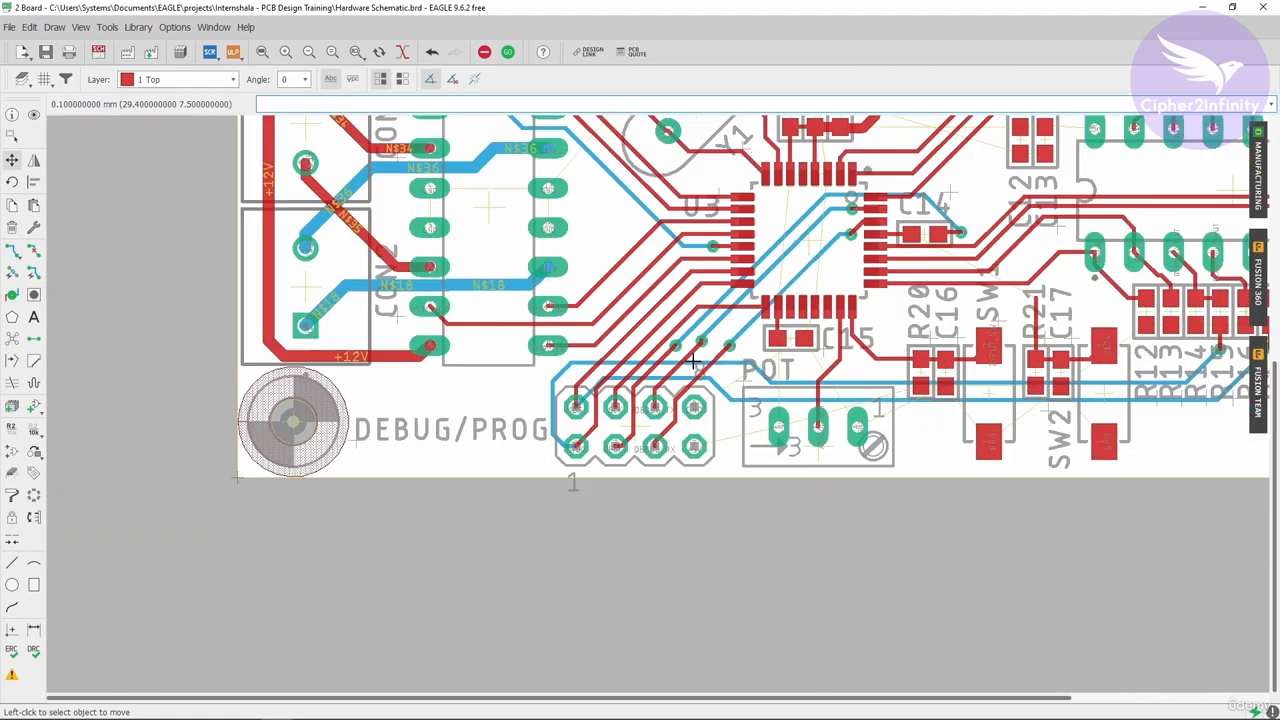
pyautogui.scroll(2, 748, 315)
pyautogui.click(757, 314)
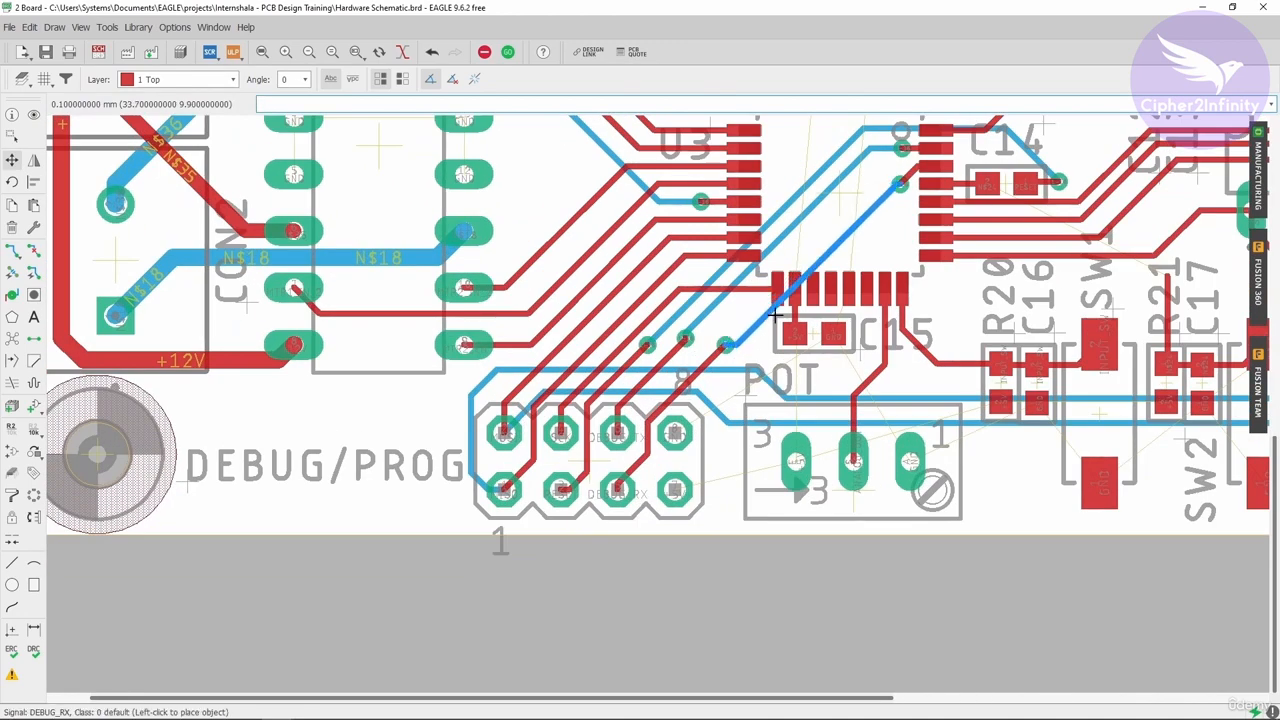
pyautogui.click(771, 315)
pyautogui.scroll(3, 760, 316)
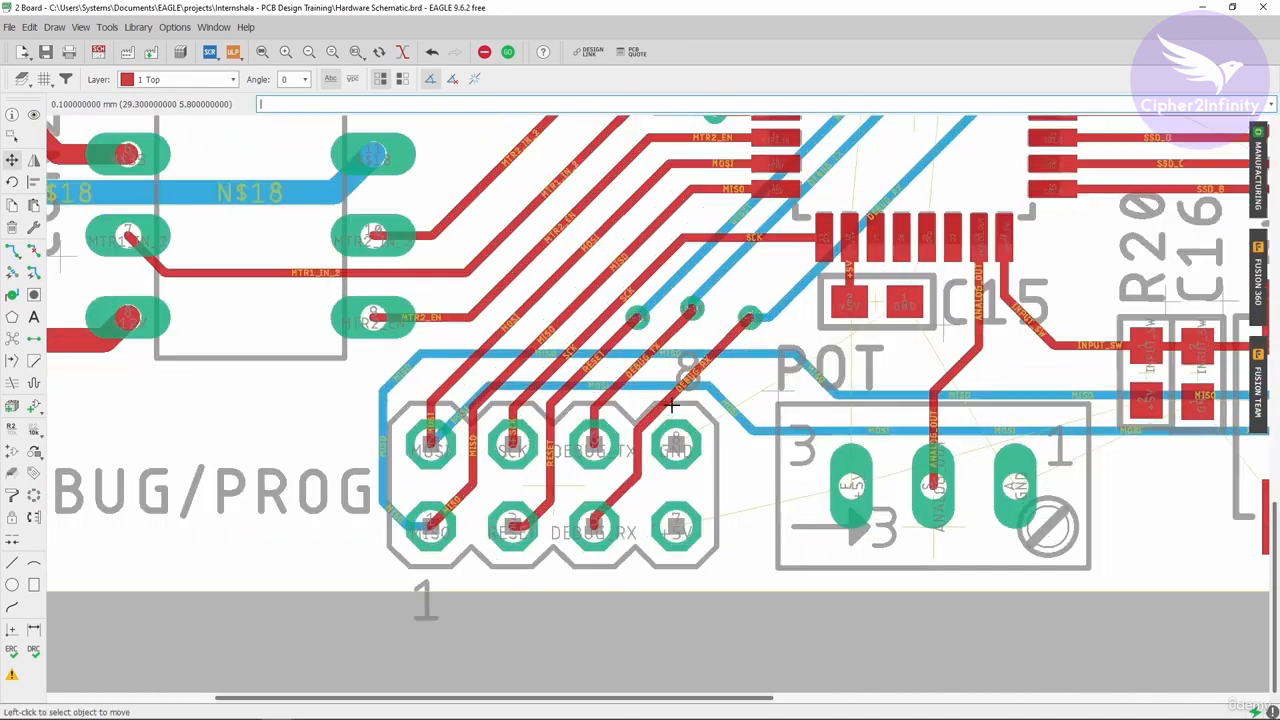
# Step: Move the DEBUG_RX via outward onto its bottom-layer diagonal and shift the top-layer DEBUG_RX diagonal toward DEBUG_TX
pyautogui.click(760, 298)
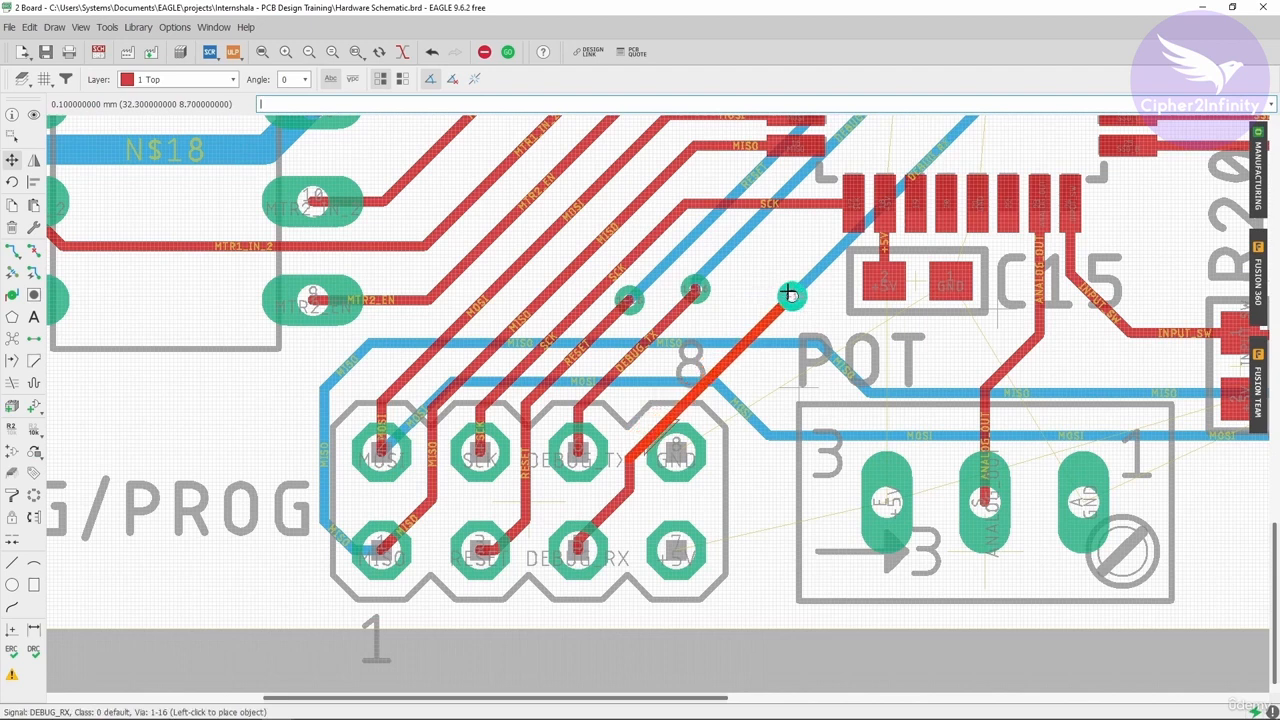
pyautogui.click(790, 296)
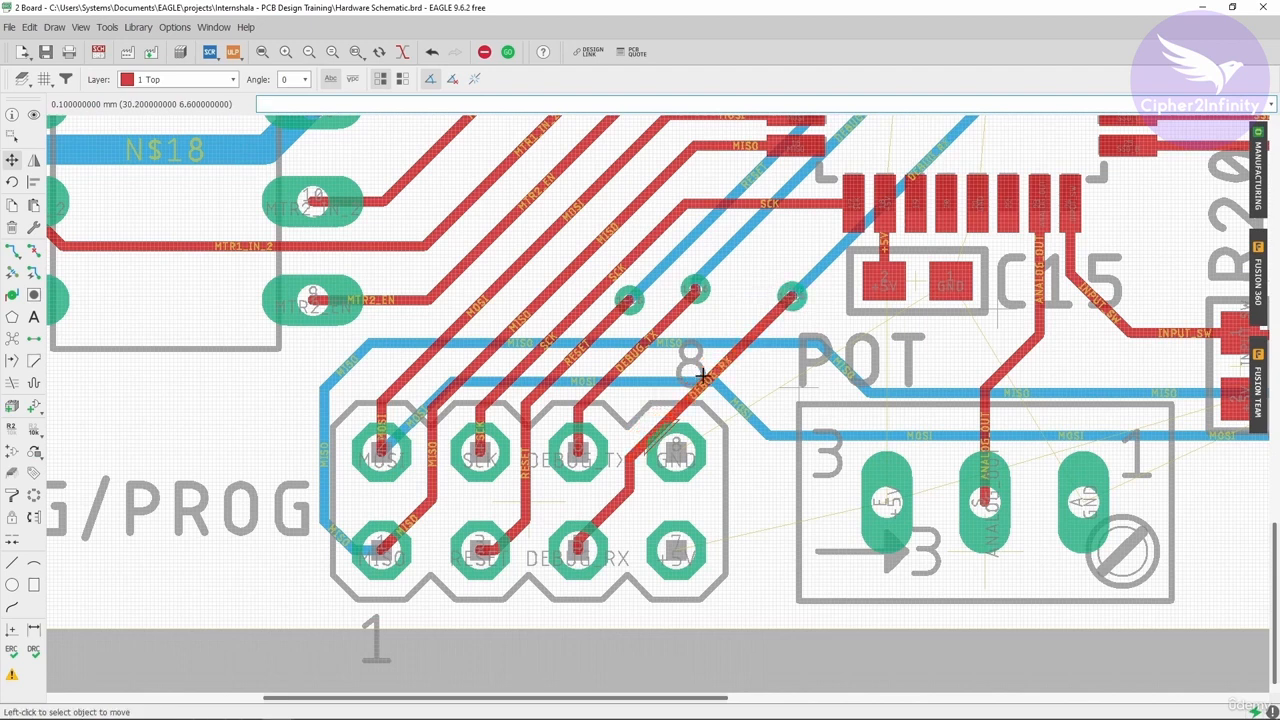
pyautogui.click(630, 470)
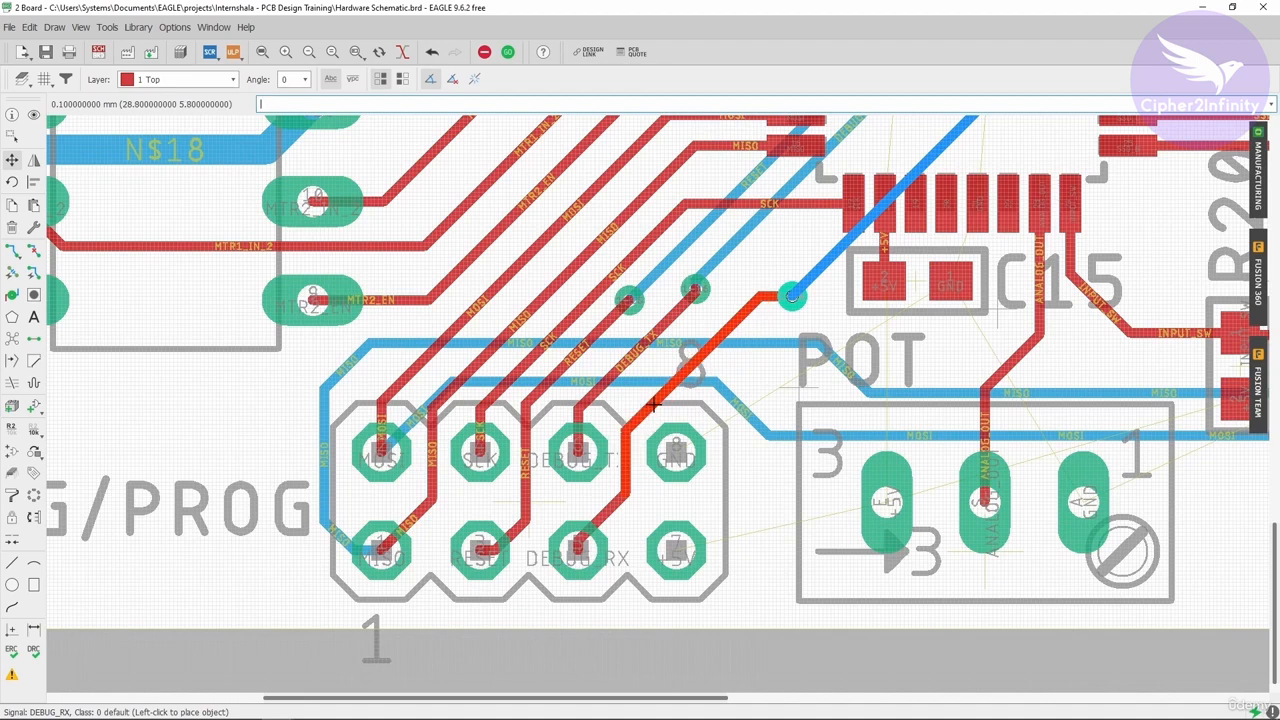
pyautogui.click(655, 403)
# Step: Shift the bottom-layer DEBUG_TX diagonal away from RESET and move the DEBUG_TX via up and outward to meet it
pyautogui.scroll(3, 648, 455)
pyautogui.scroll(-3, 670, 452)
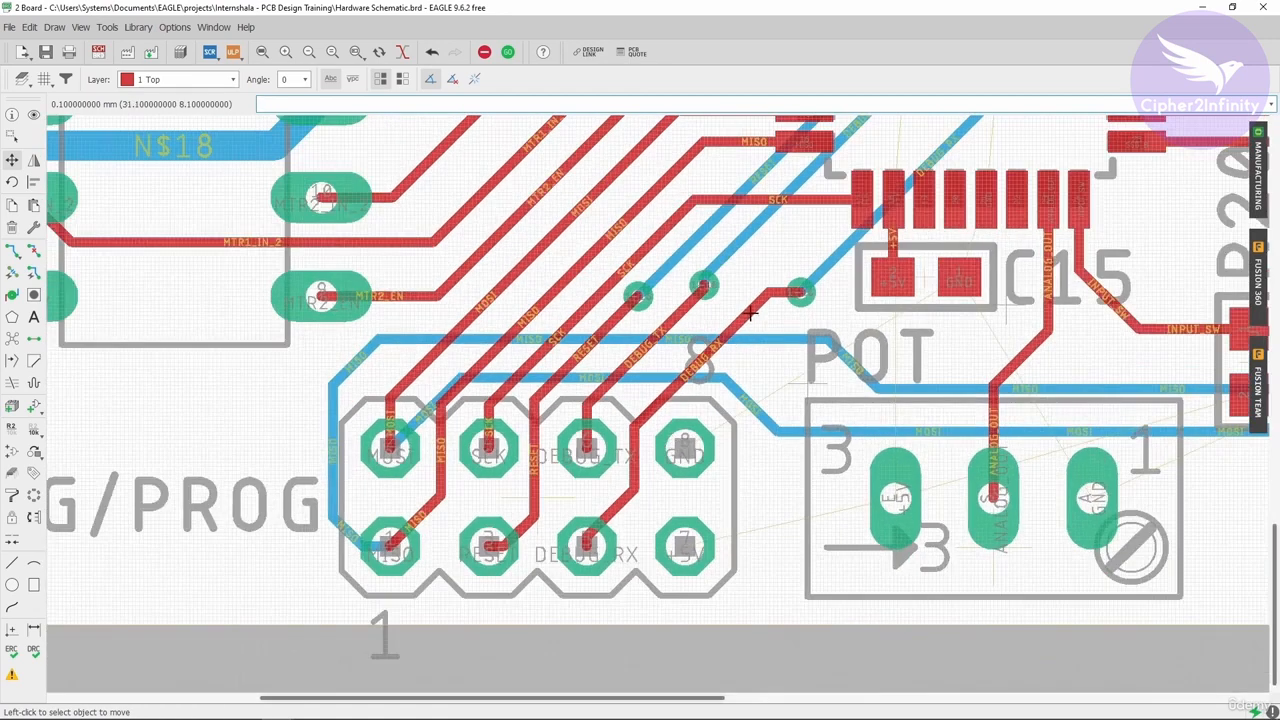
pyautogui.scroll(-1, 740, 330)
pyautogui.scroll(2, 790, 285)
pyautogui.click(744, 297)
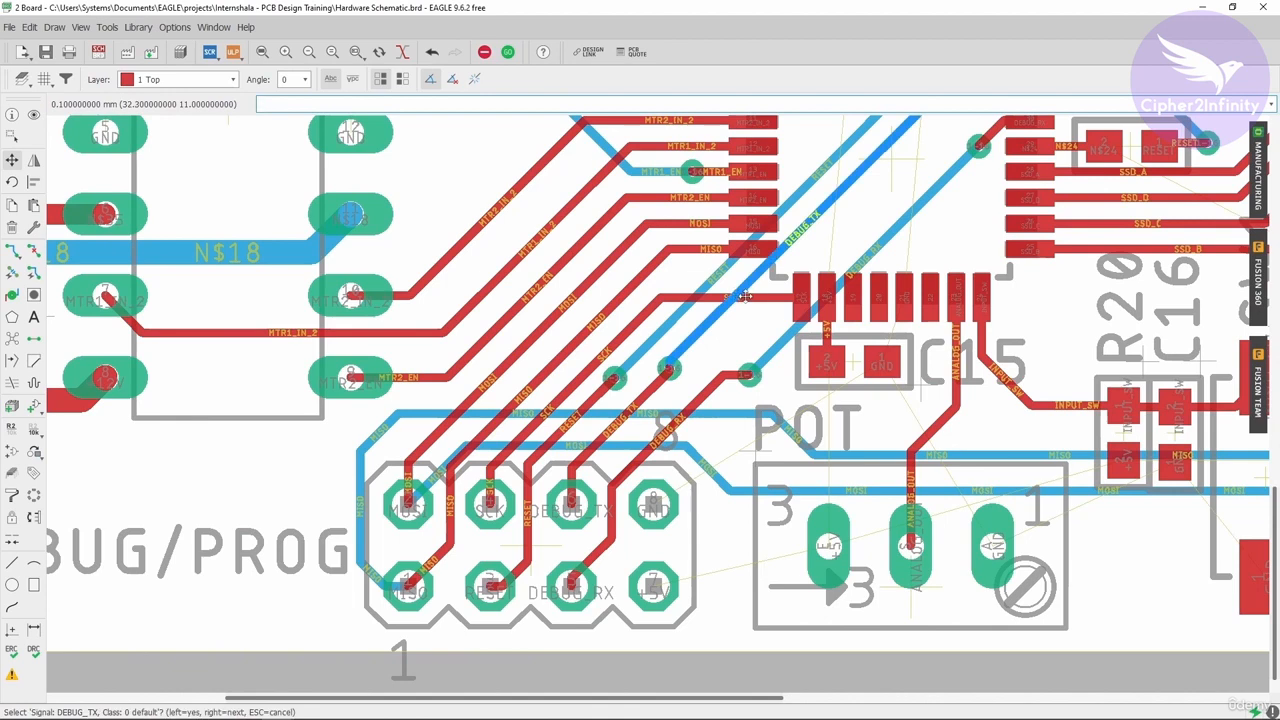
pyautogui.click(747, 283)
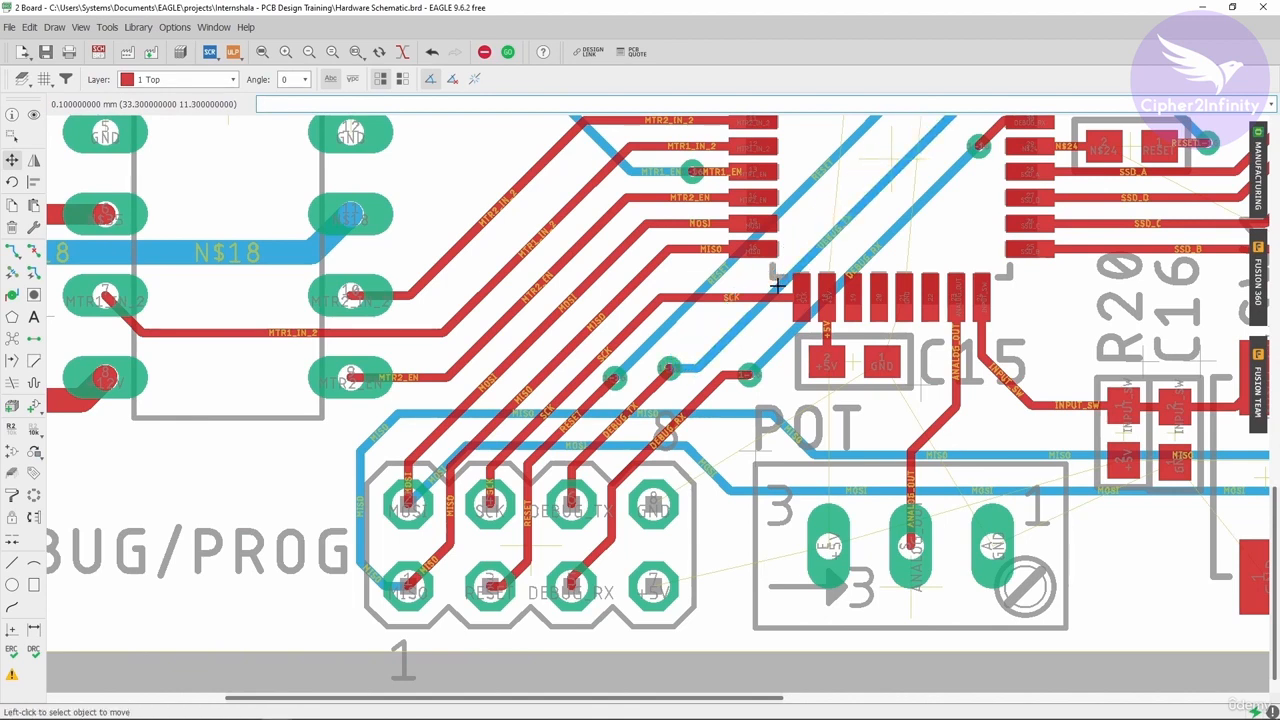
pyautogui.click(676, 368)
pyautogui.click(676, 368)
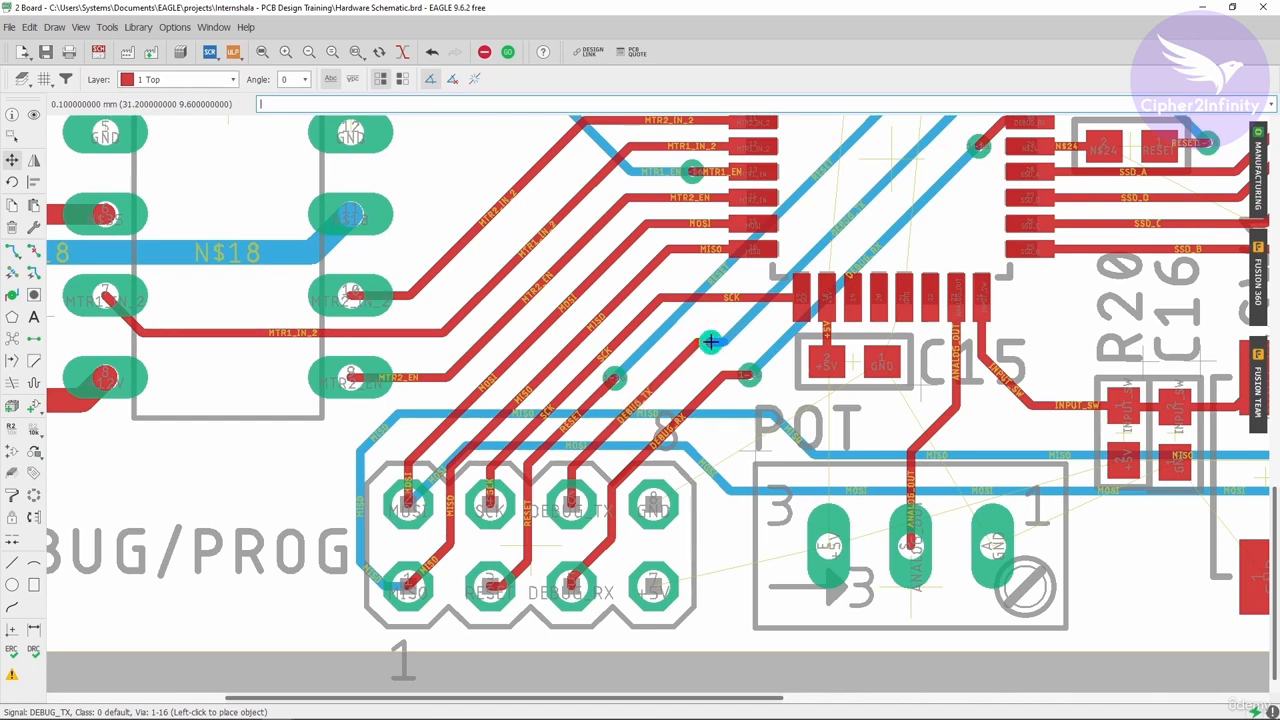
pyautogui.click(705, 341)
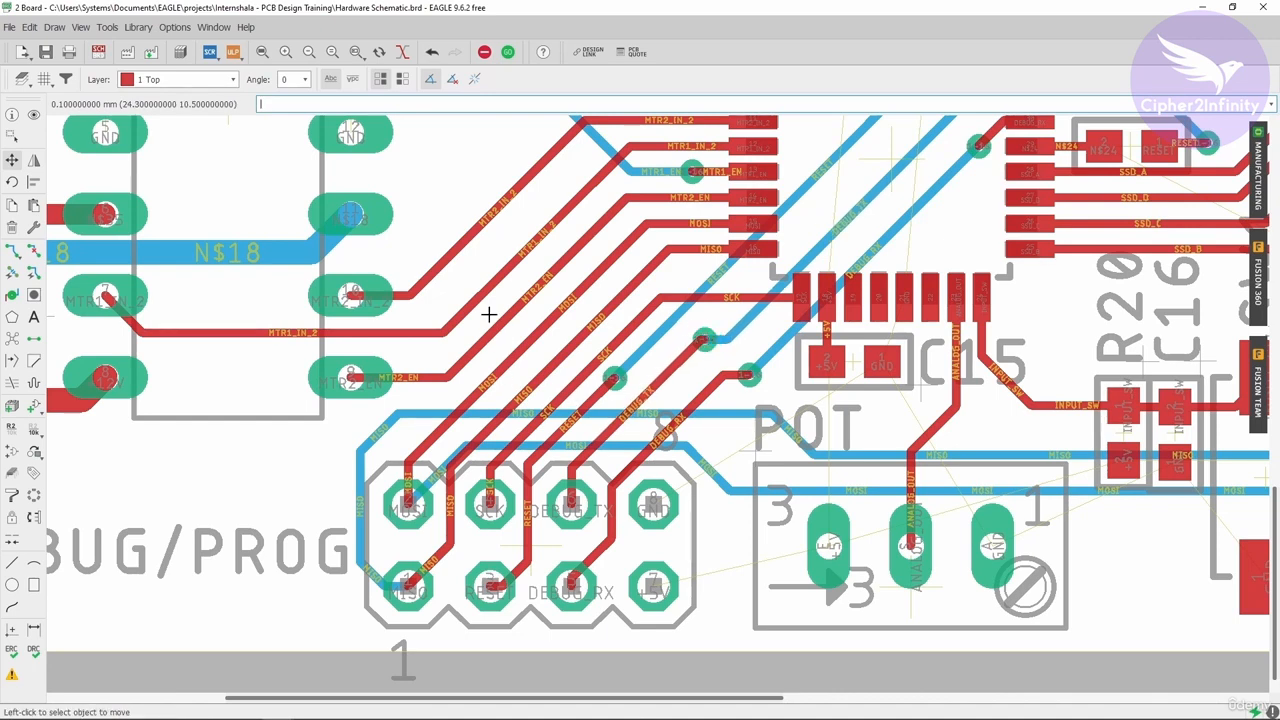
# Step: Close up the MTR1_IN_2 and MTR2_EN diagonals toward MTR2_IN_2 on the top layer with even spacing
pyautogui.scroll(-2, 523, 266)
pyautogui.scroll(3, 534, 280)
pyautogui.click(523, 268)
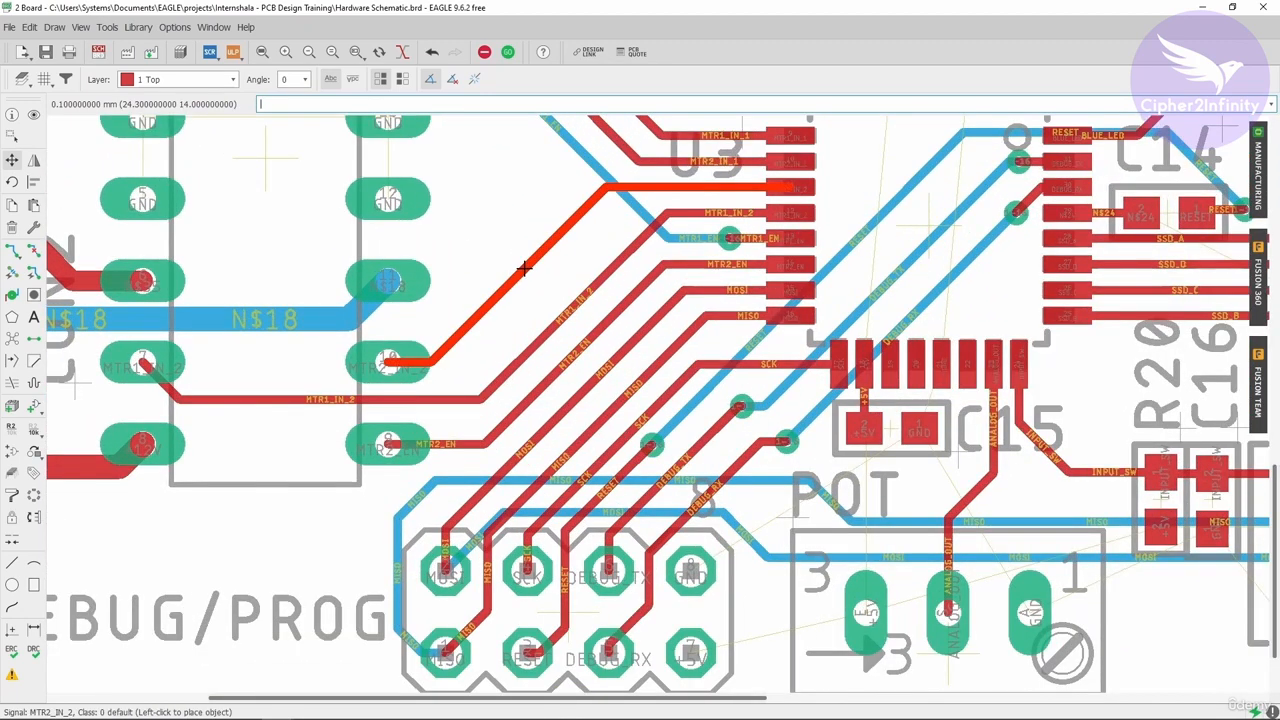
pyautogui.click(523, 268)
pyautogui.click(560, 319)
pyautogui.click(538, 302)
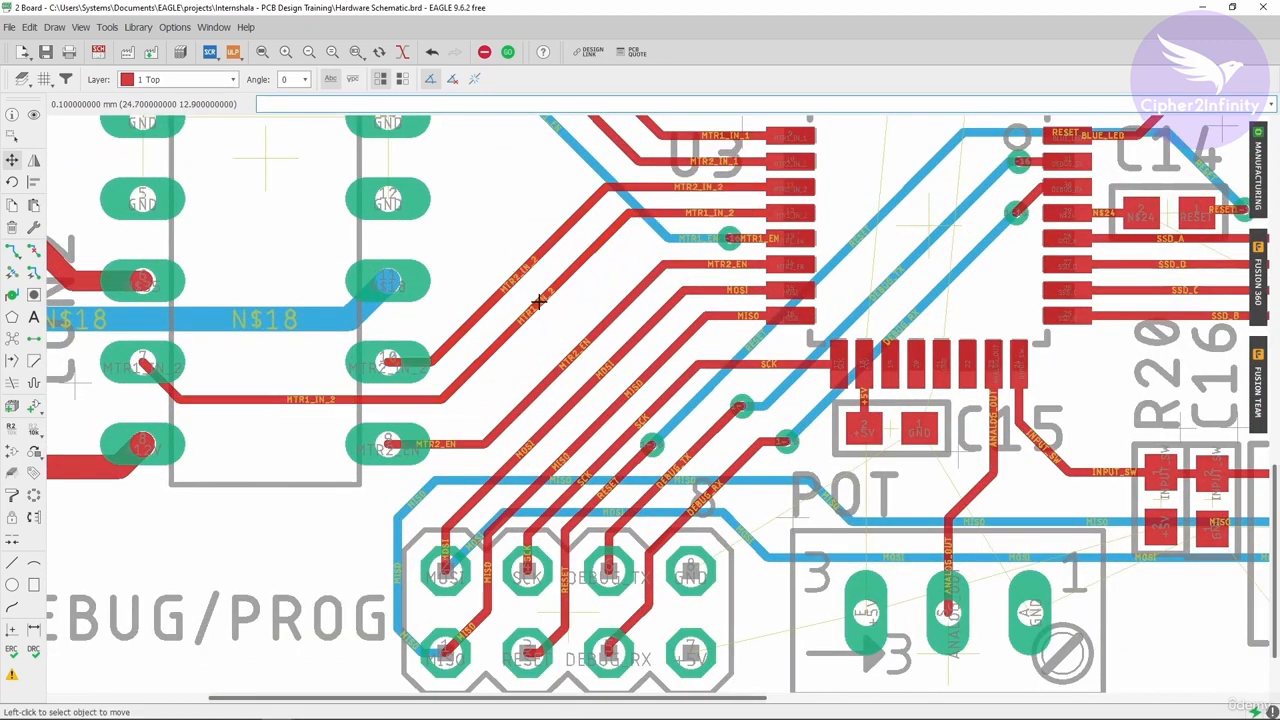
pyautogui.click(577, 347)
pyautogui.click(578, 366)
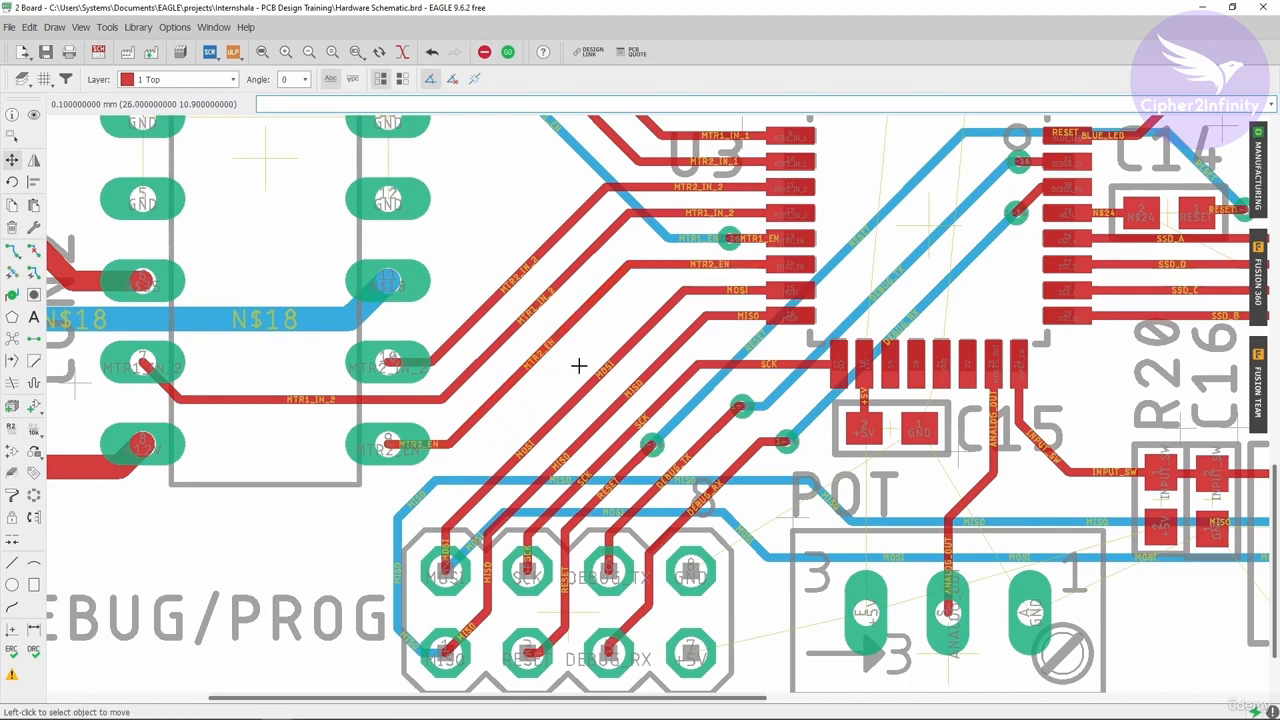
# Step: Shift the top-layer MOSI, MISO and SCK diagonals toward MTR2_EN, leaving more room beside the RESET via
pyautogui.click(586, 385)
pyautogui.click(586, 398)
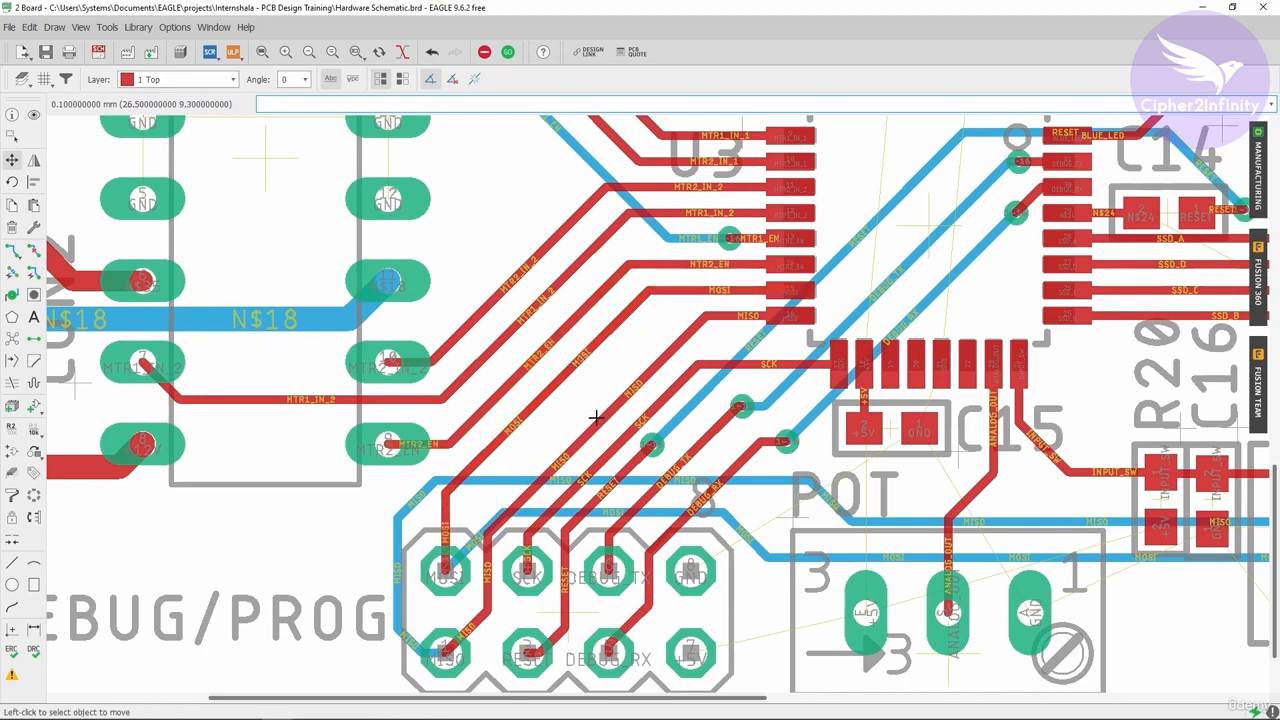
pyautogui.click(584, 408)
pyautogui.click(614, 452)
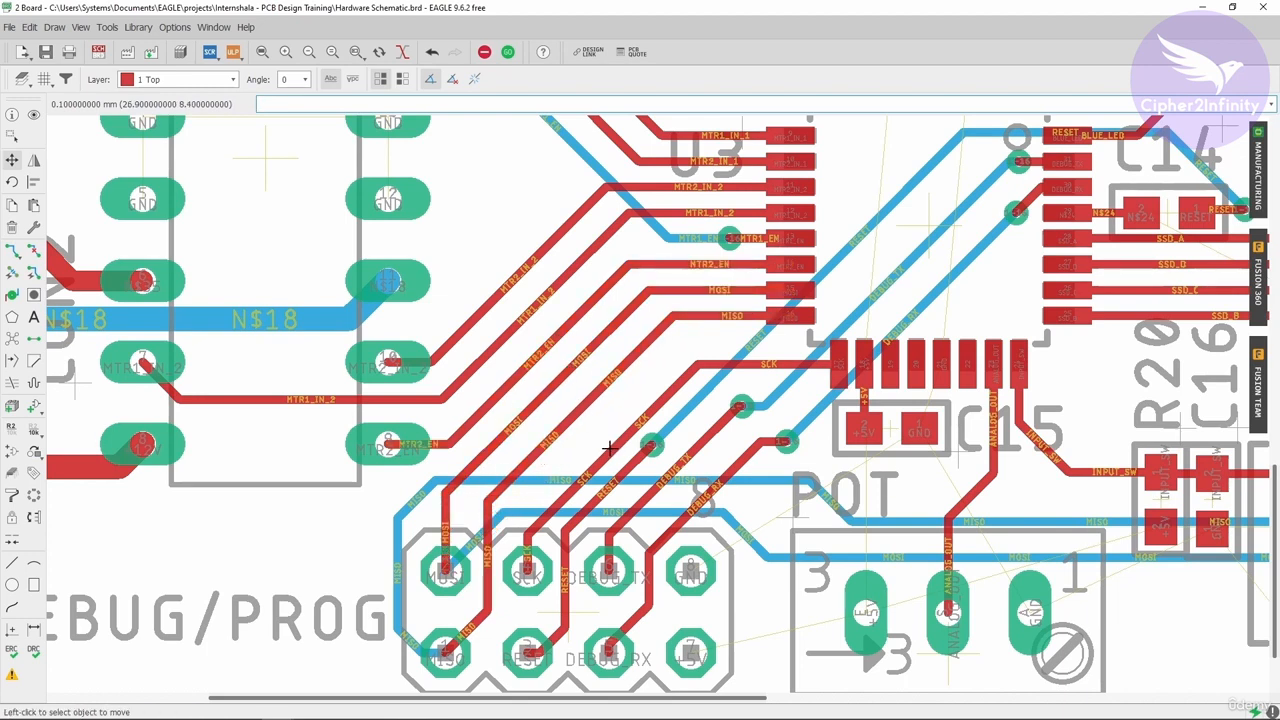
pyautogui.click(609, 449)
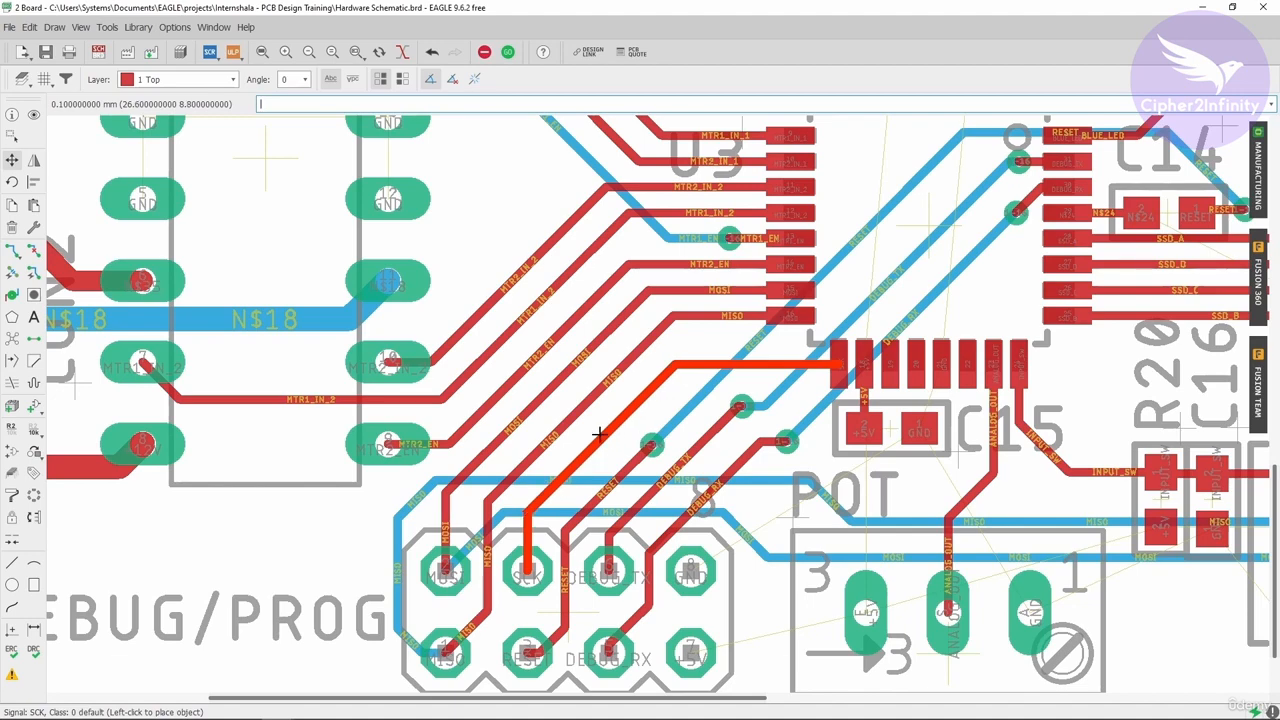
pyautogui.click(602, 434)
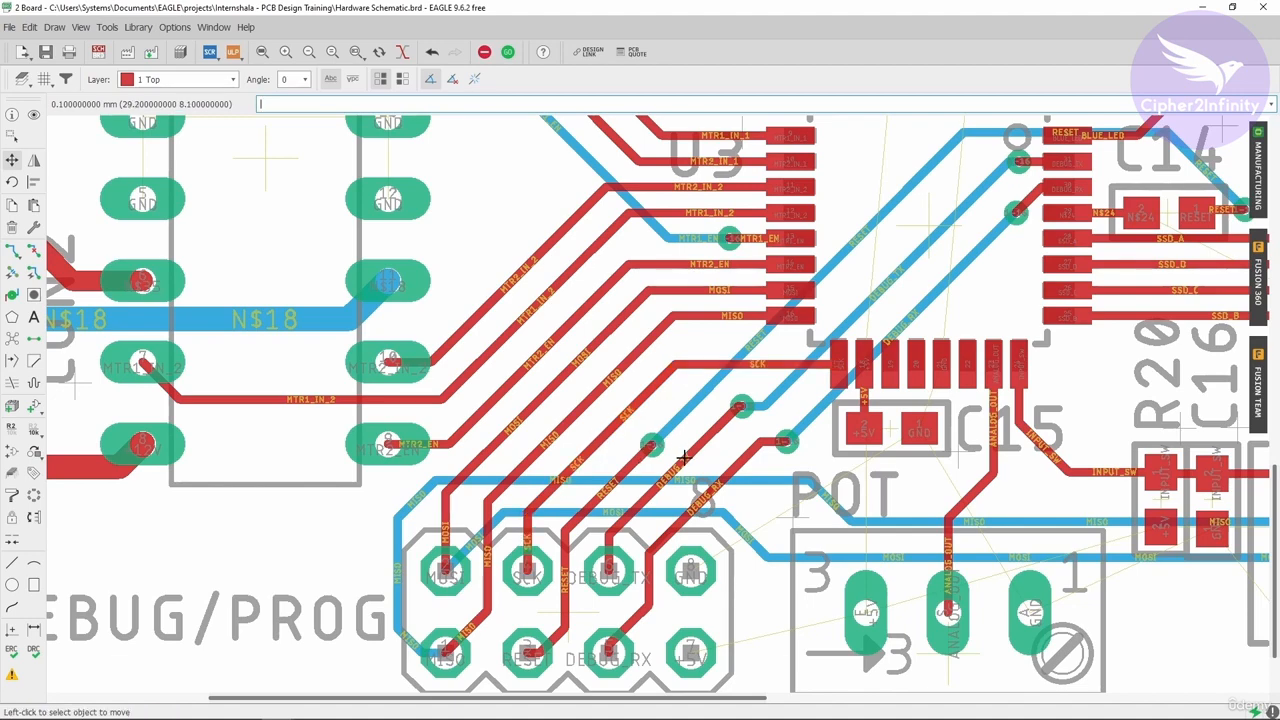
pyautogui.scroll(-4, 651, 451)
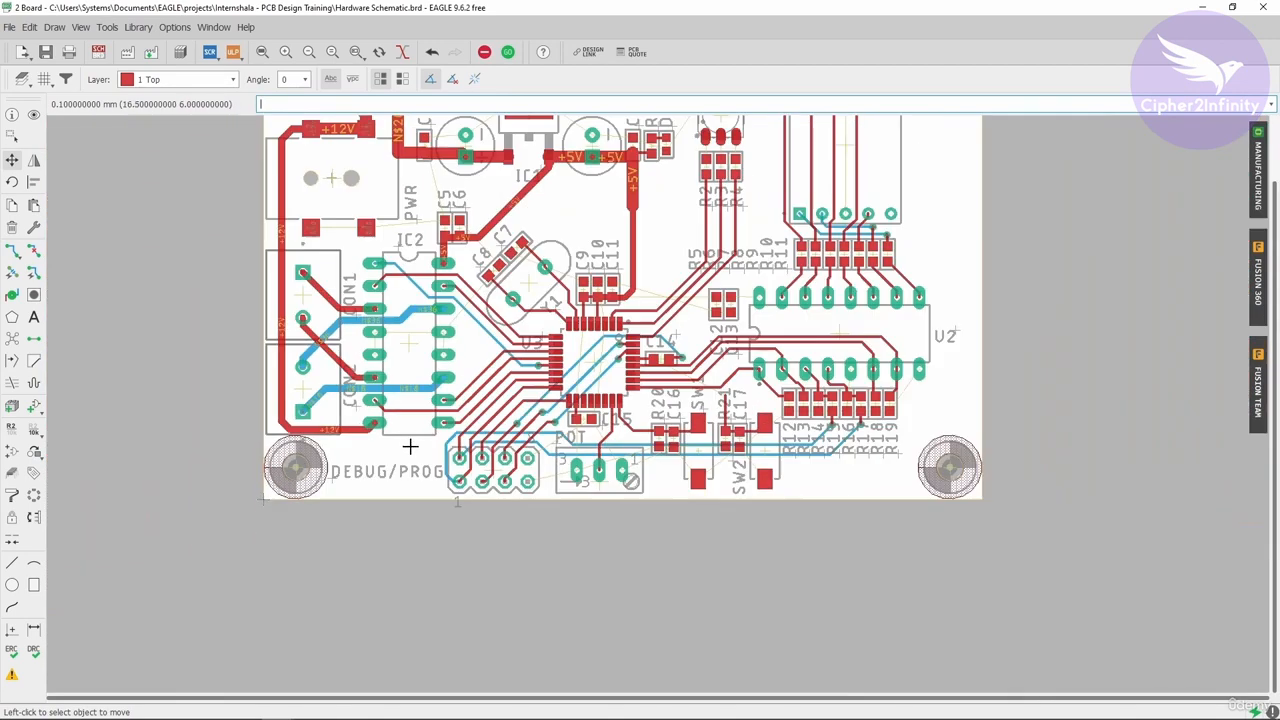
pyautogui.scroll(2, 556, 367)
pyautogui.scroll(1, 556, 367)
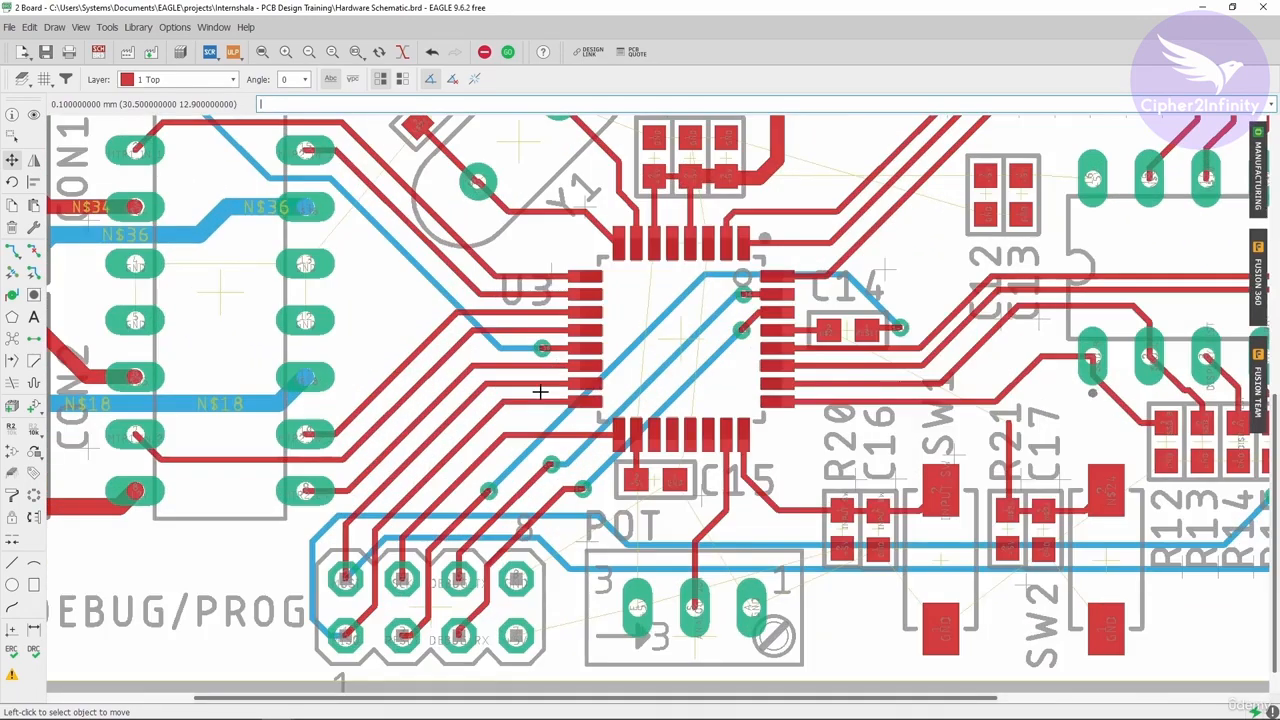
pyautogui.scroll(-2, 540, 392)
pyautogui.scroll(2, 763, 402)
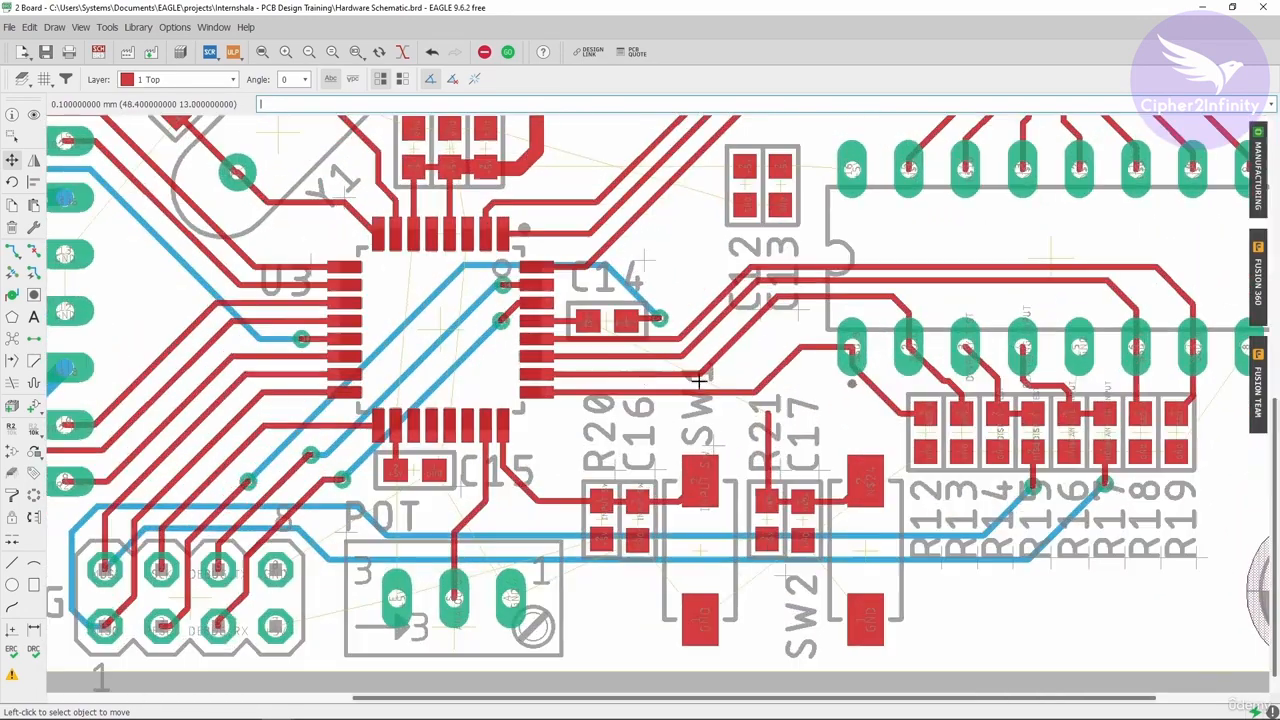
# Step: Change the board layout background to black in the user interface settings
pyautogui.click(175, 27)
pyautogui.click(187, 70)
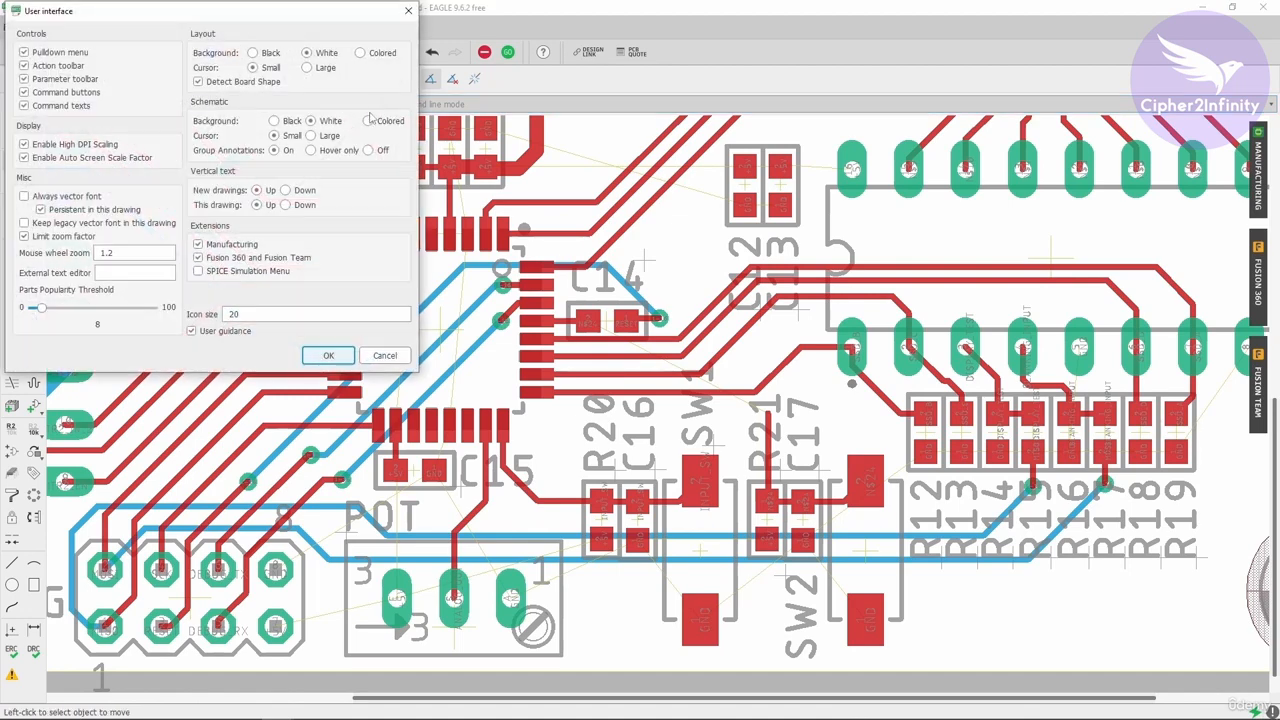
pyautogui.click(328, 356)
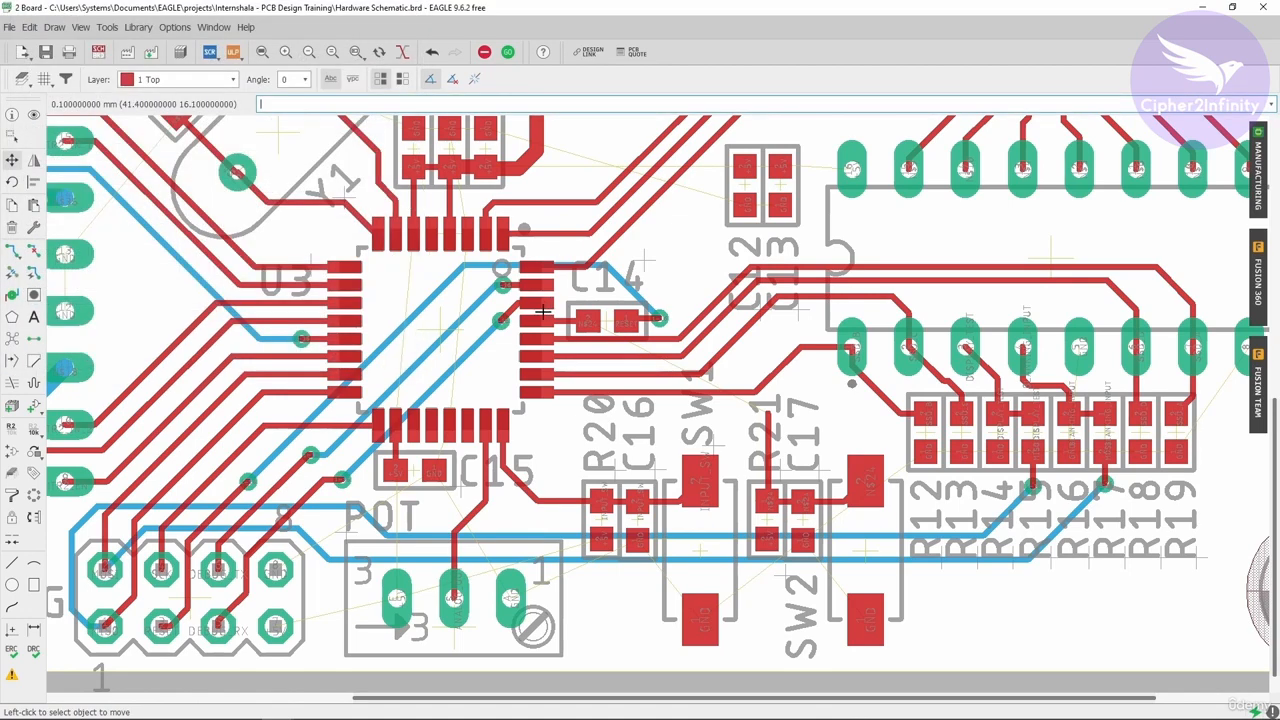
pyautogui.click(175, 27)
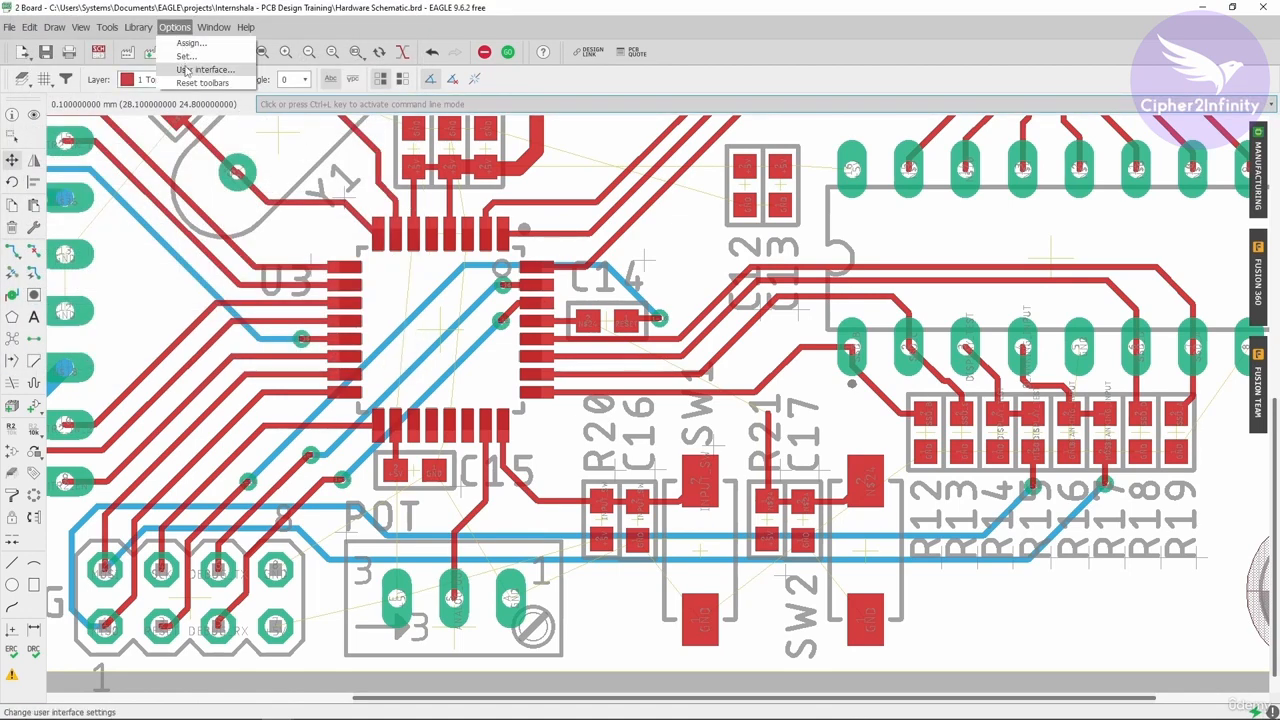
pyautogui.click(189, 70)
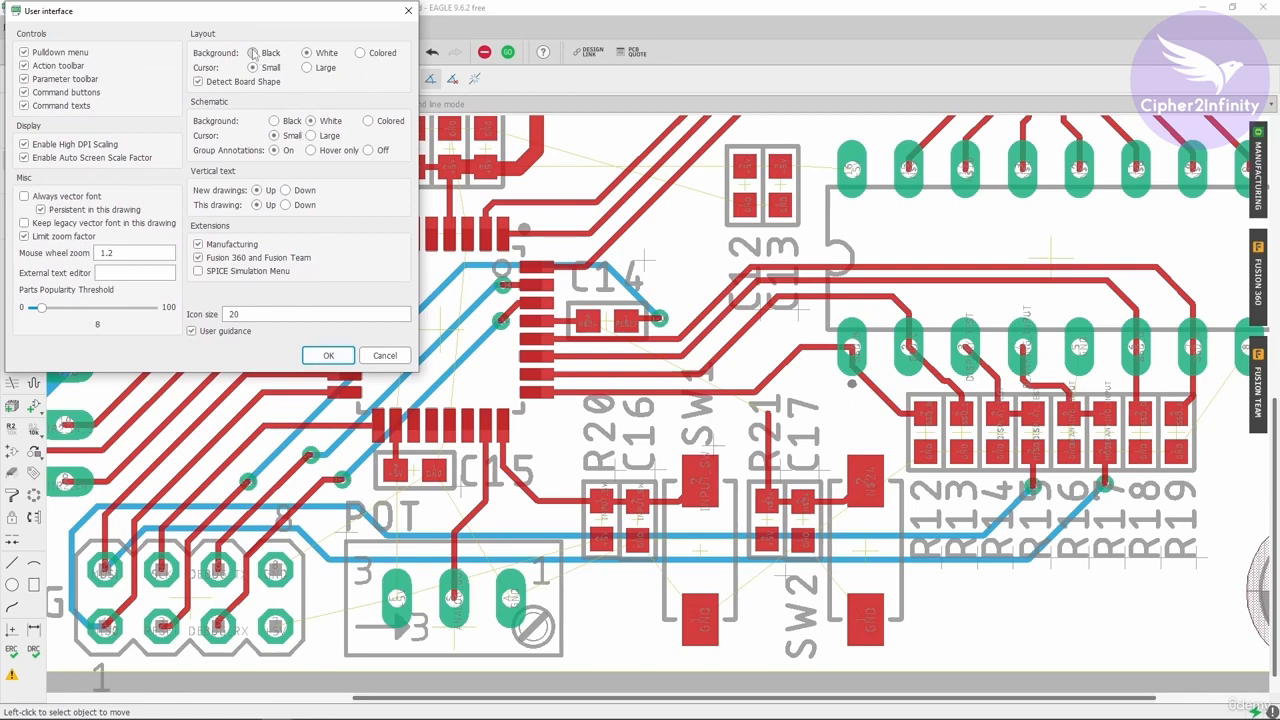
pyautogui.click(328, 356)
pyautogui.scroll(4, 397, 472)
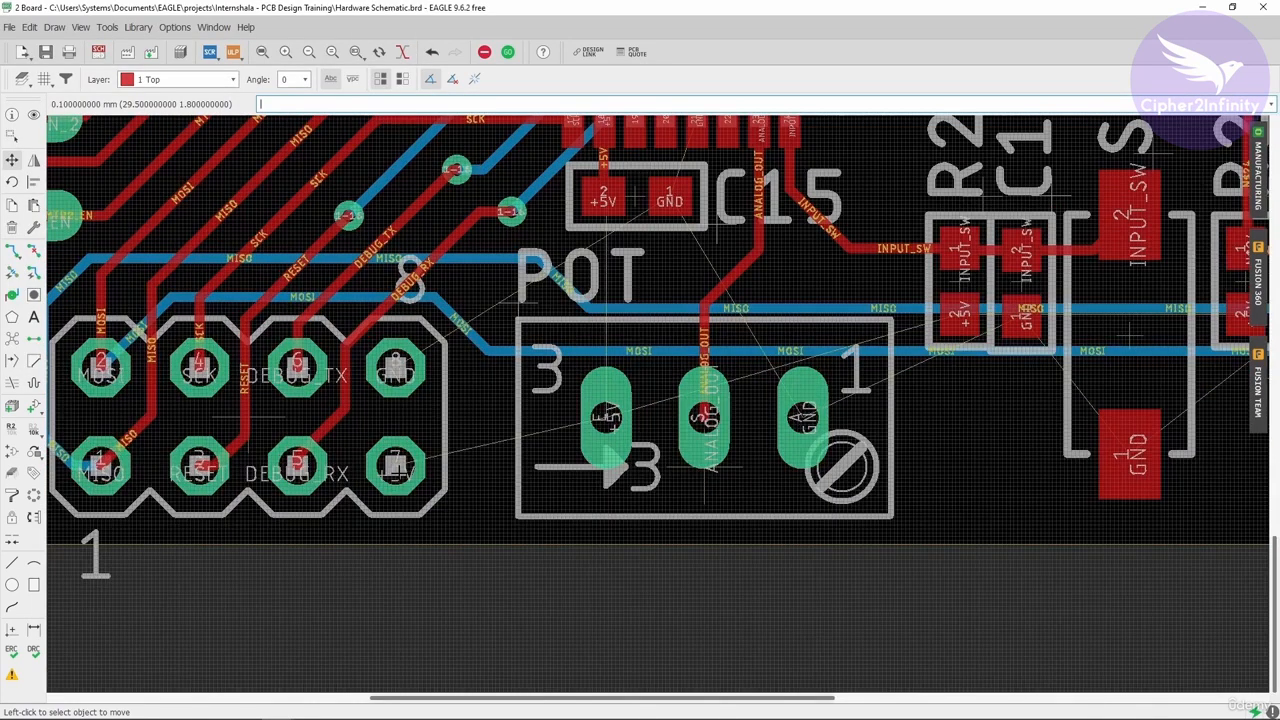
pyautogui.scroll(-4, 398, 473)
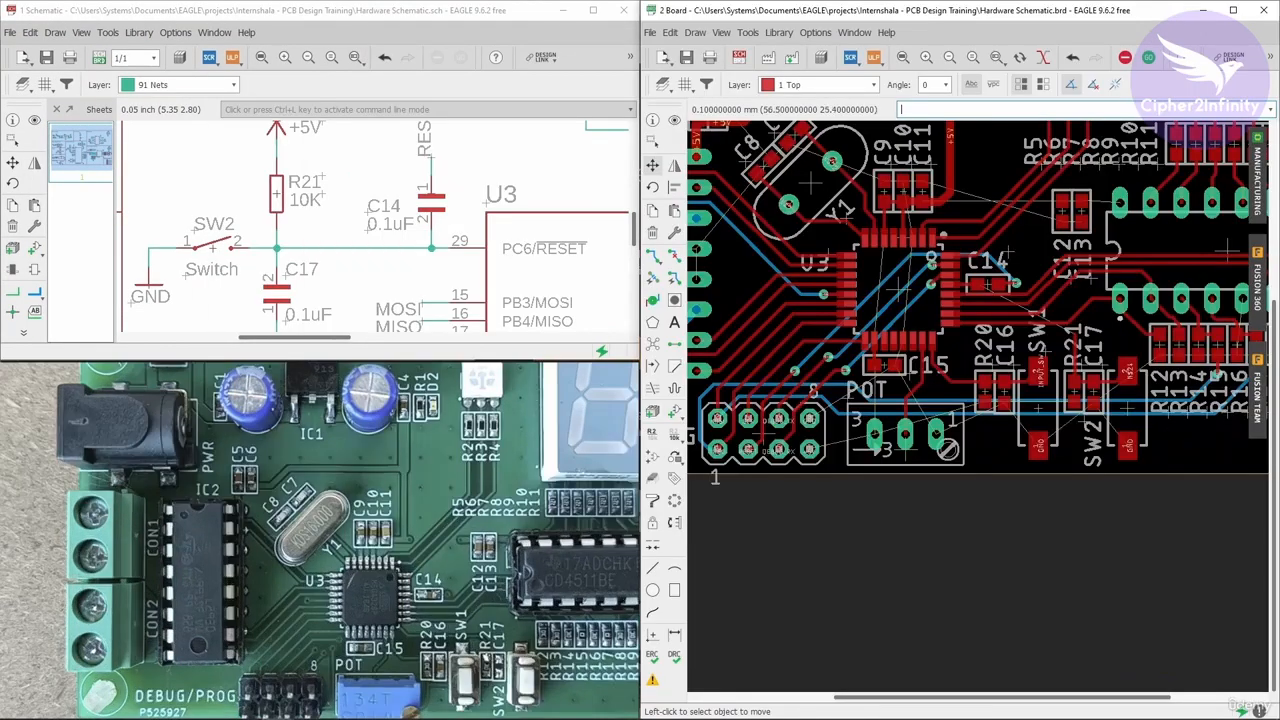
# Step: Highlight the GND signal on the board with Show and examine its pads around POT, SW1, SW2 and C14
pyautogui.scroll(-5, 832, 308)
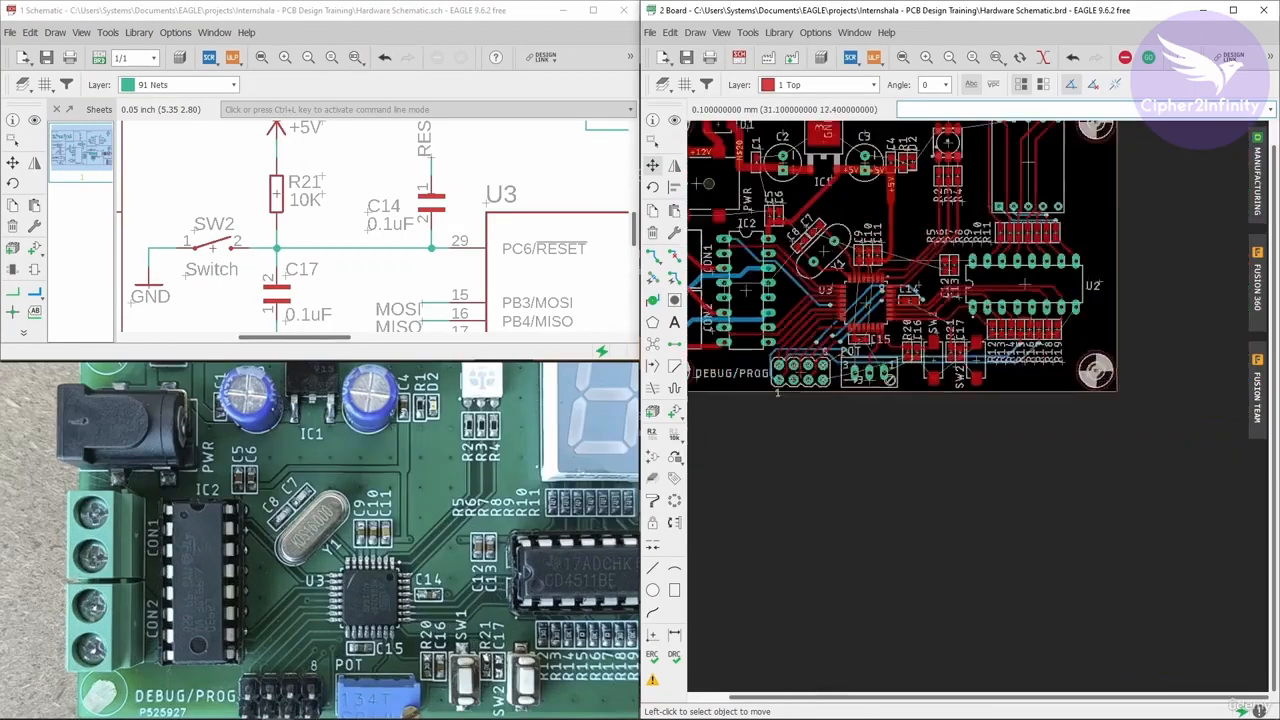
pyautogui.scroll(2, 878, 252)
pyautogui.click(34, 119)
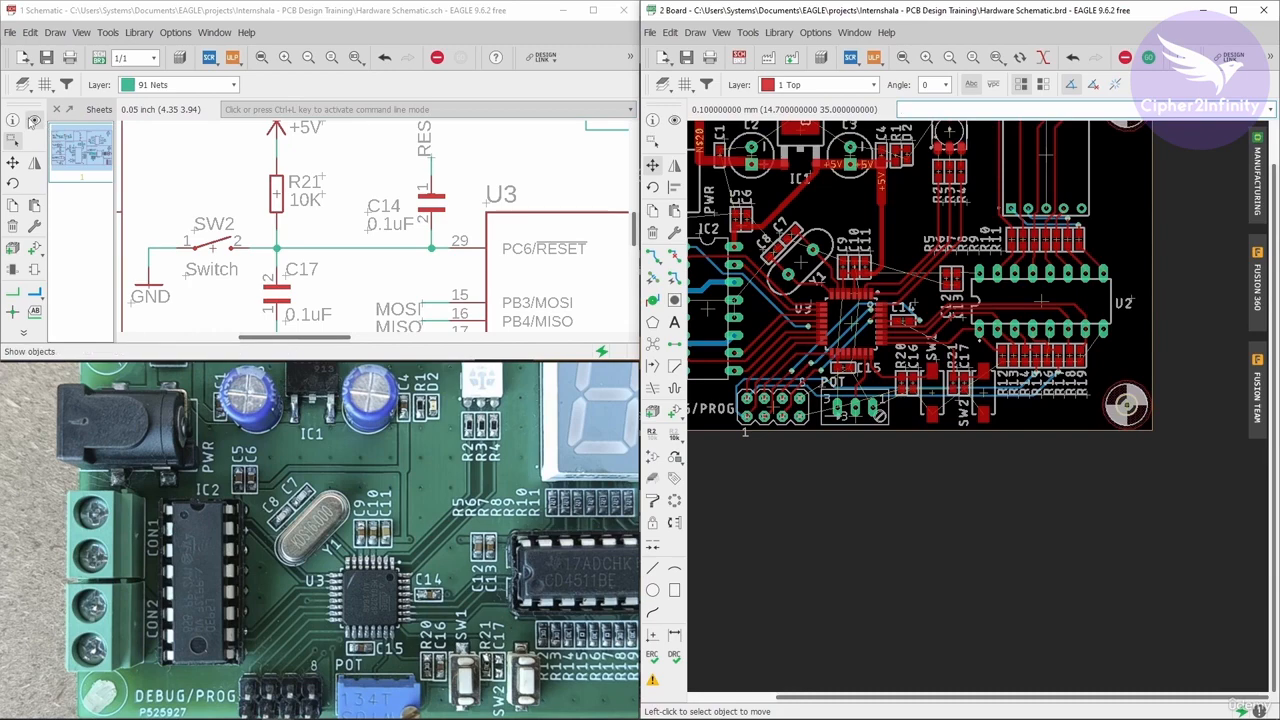
pyautogui.click(674, 119)
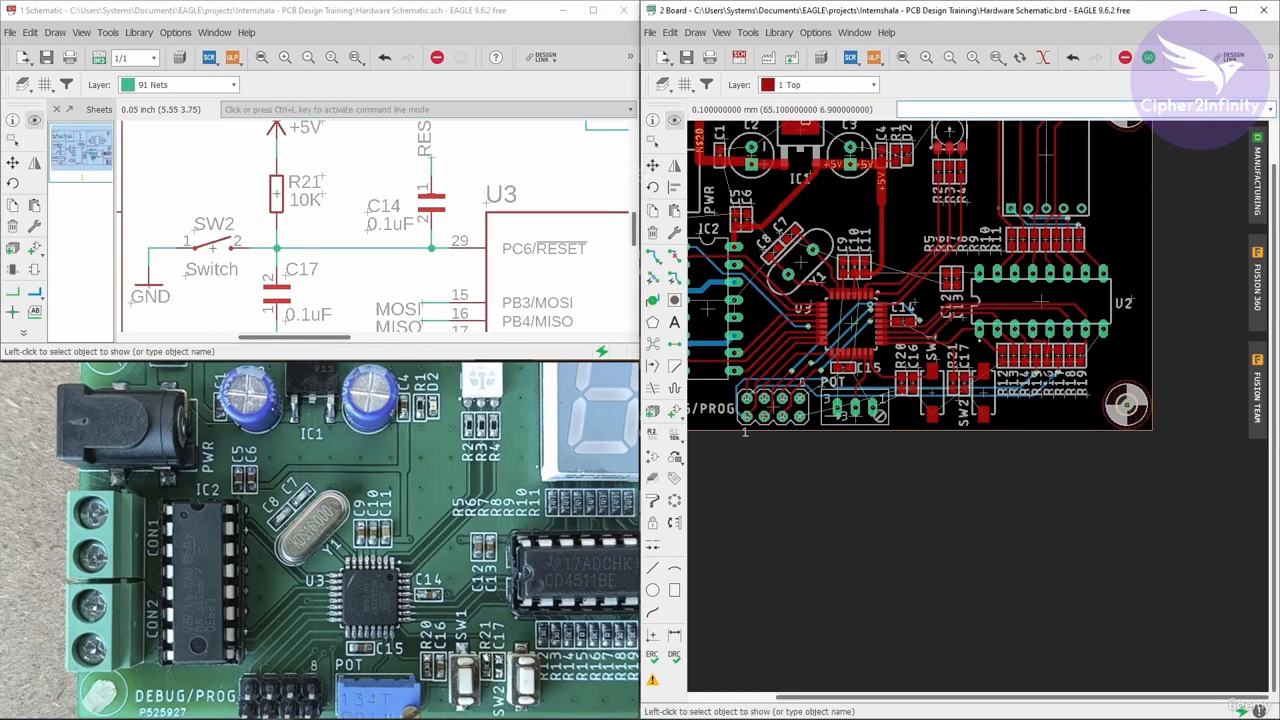
pyautogui.scroll(6, 1010, 370)
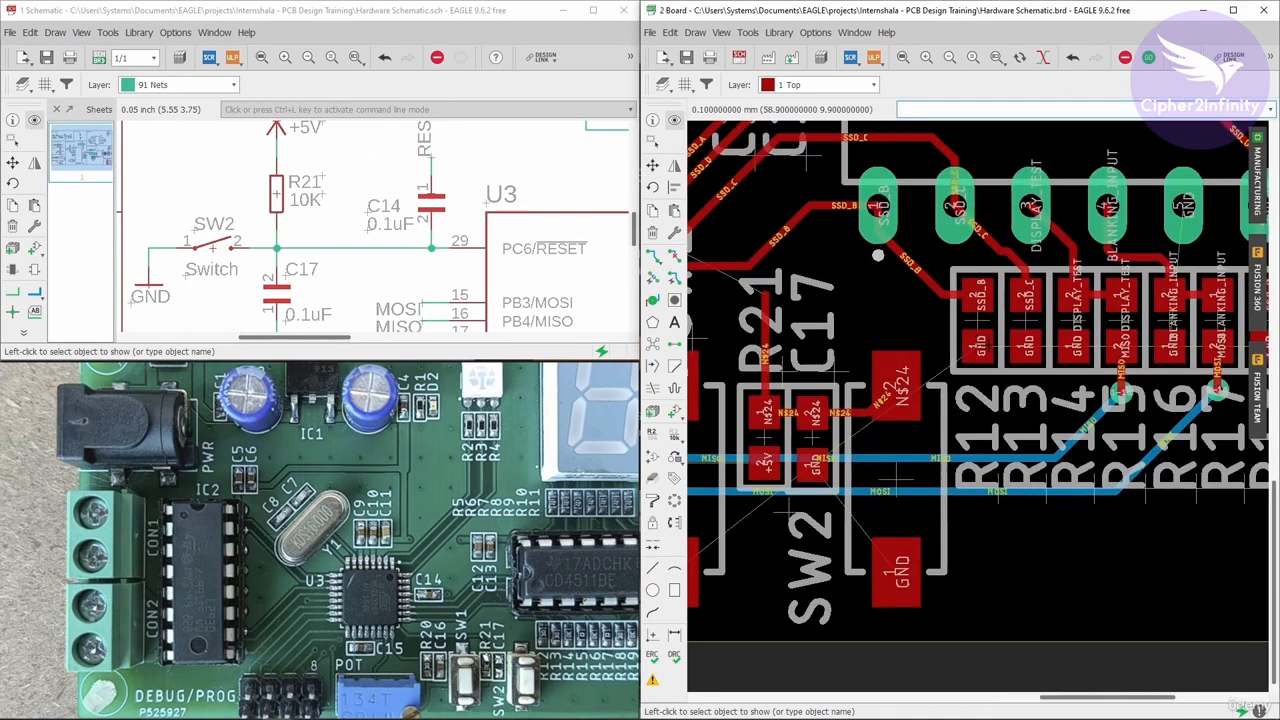
pyautogui.scroll(-6, 1016, 237)
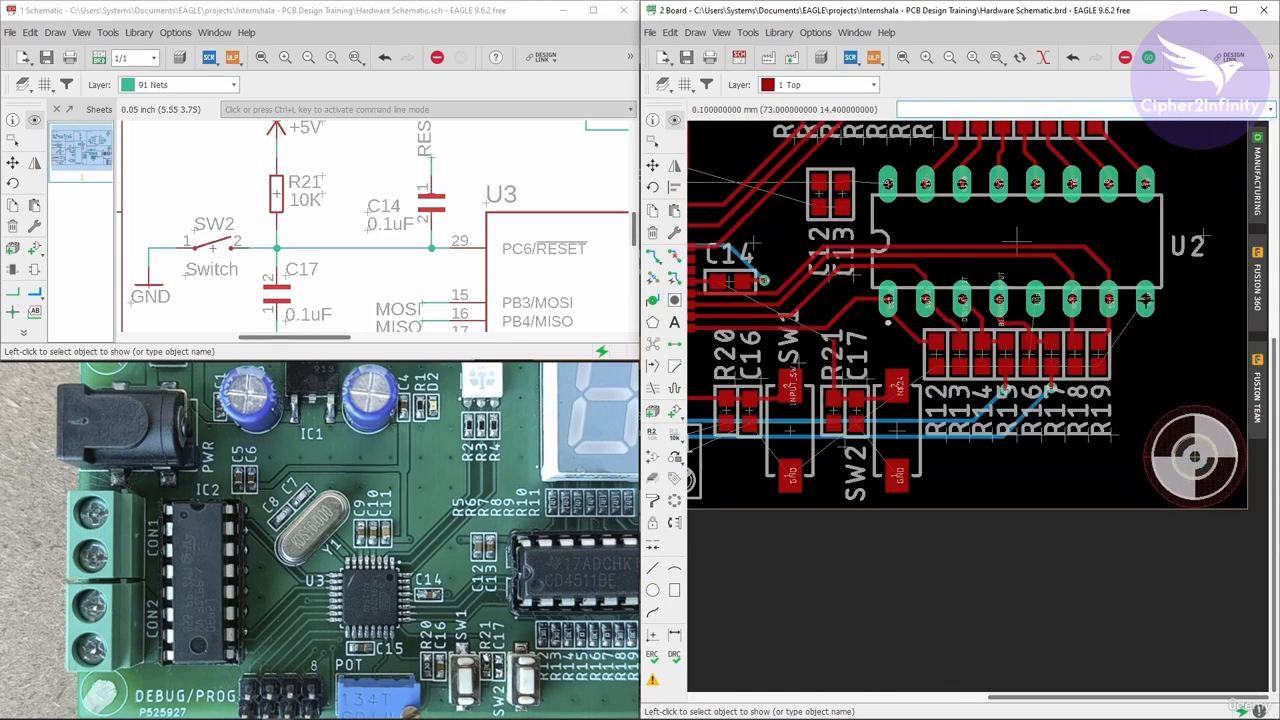
pyautogui.scroll(-2, 1030, 245)
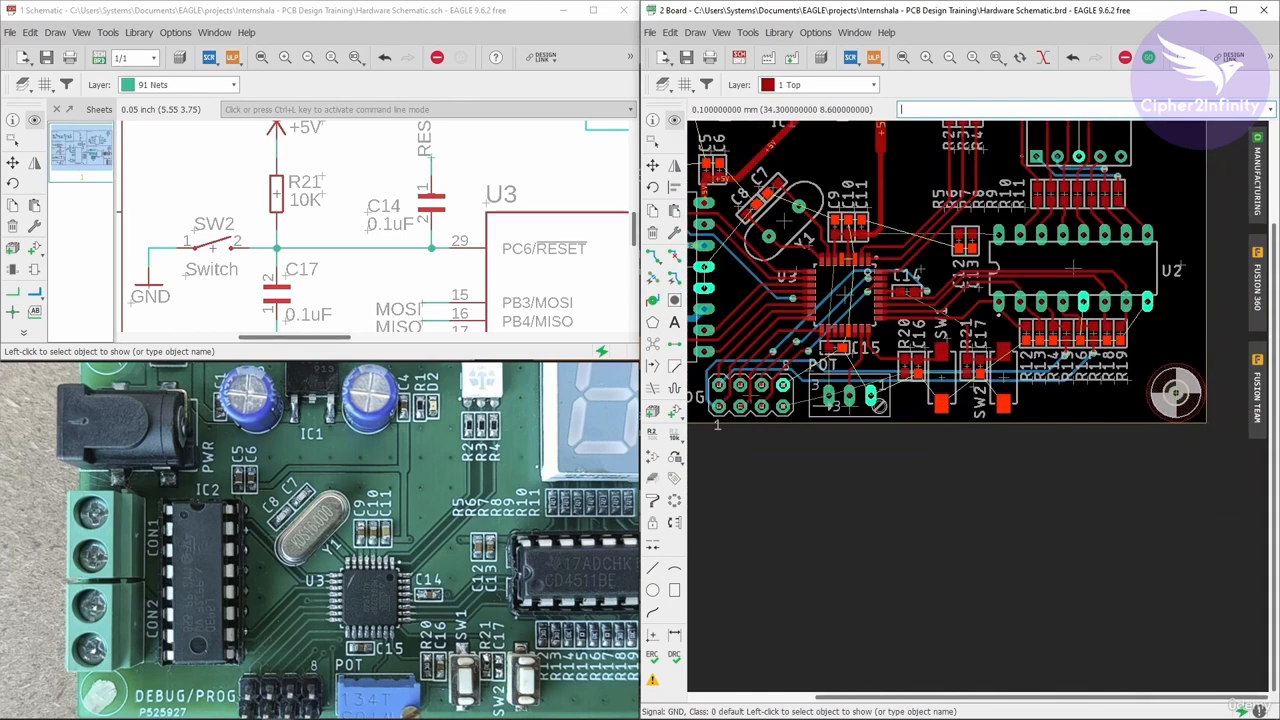
pyautogui.scroll(2, 820, 346)
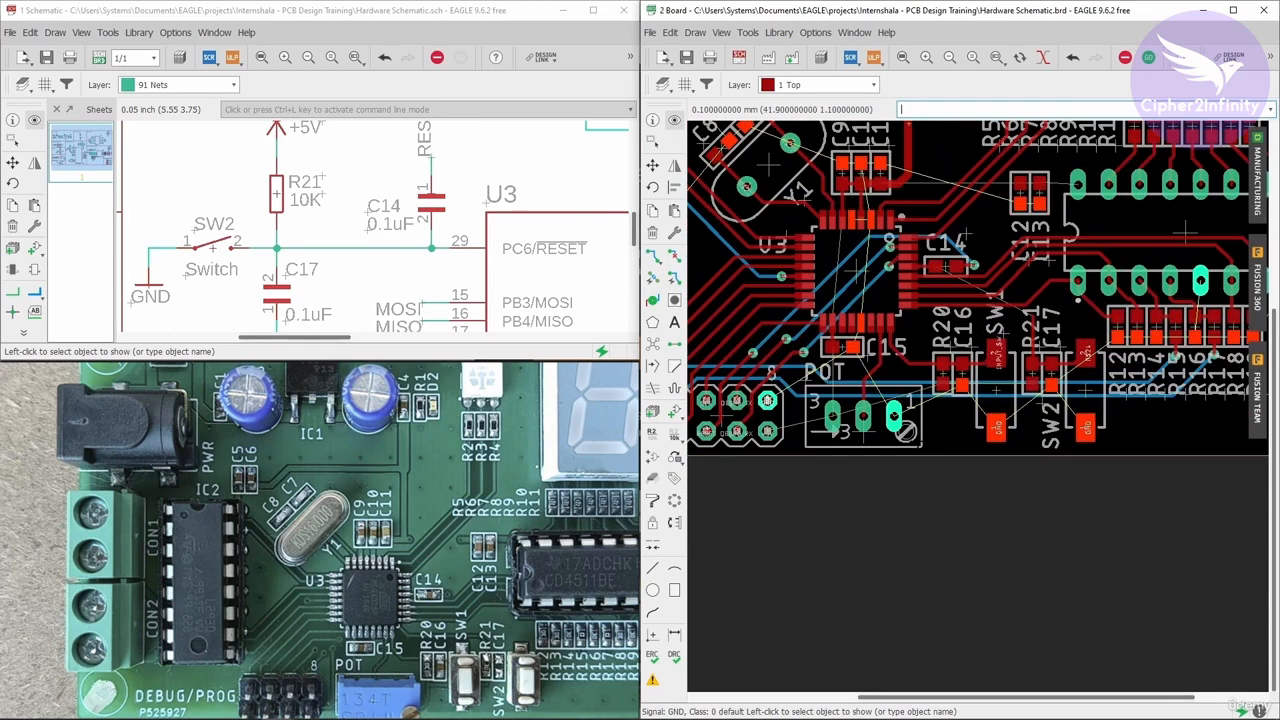
pyautogui.scroll(2, 990, 295)
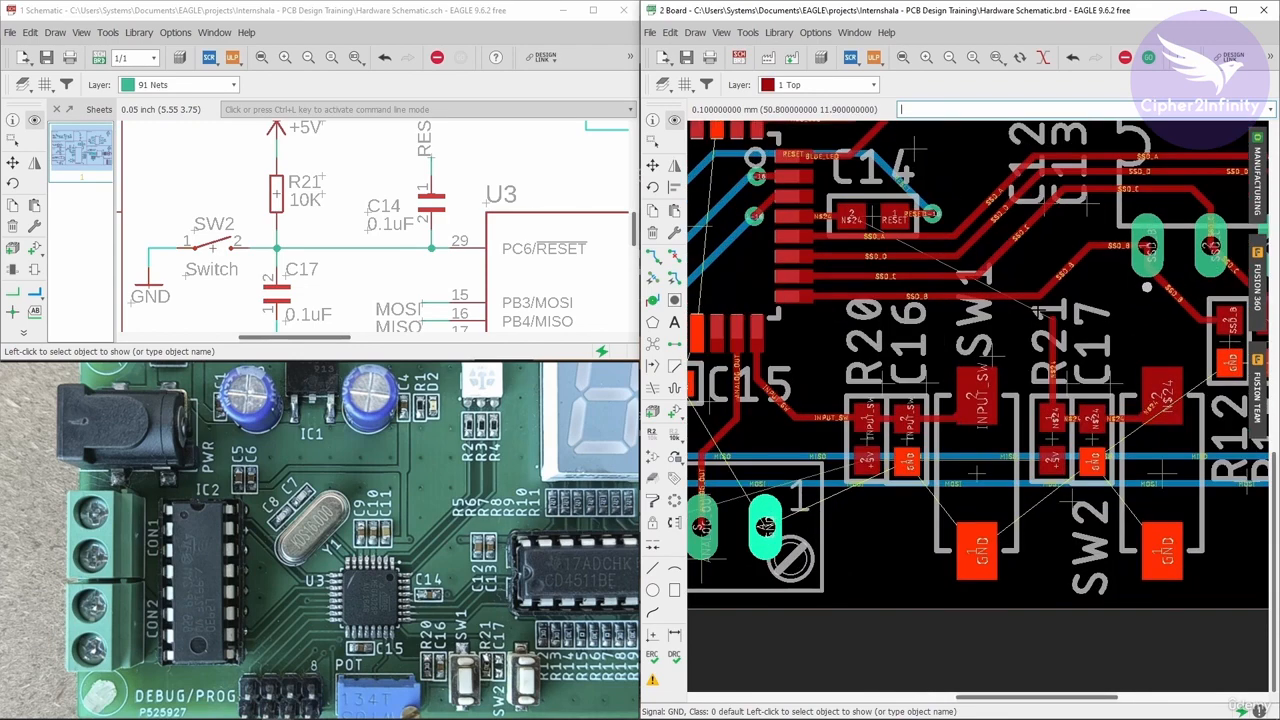
# Step: Highlight the N$24 signal on the board and examine its unrouted gap between C14 and R21
pyautogui.scroll(2, 1040, 312)
pyautogui.scroll(-1, 836, 218)
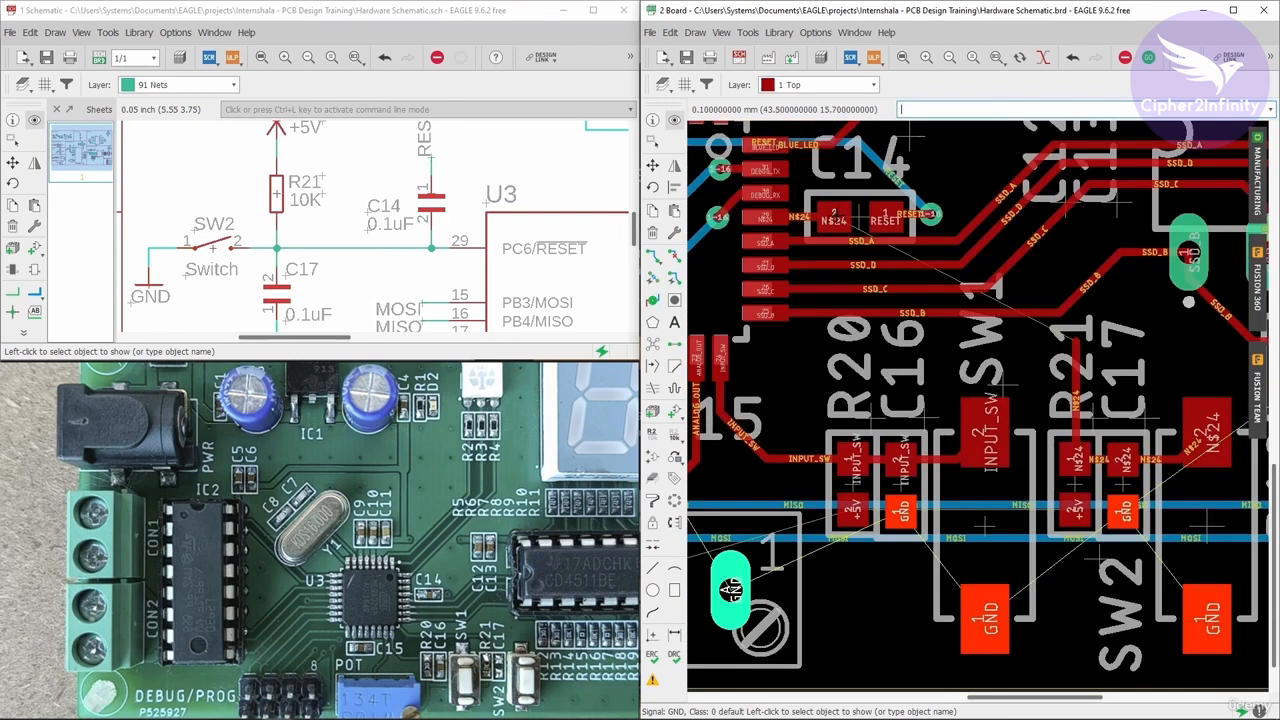
pyautogui.scroll(-2, 836, 220)
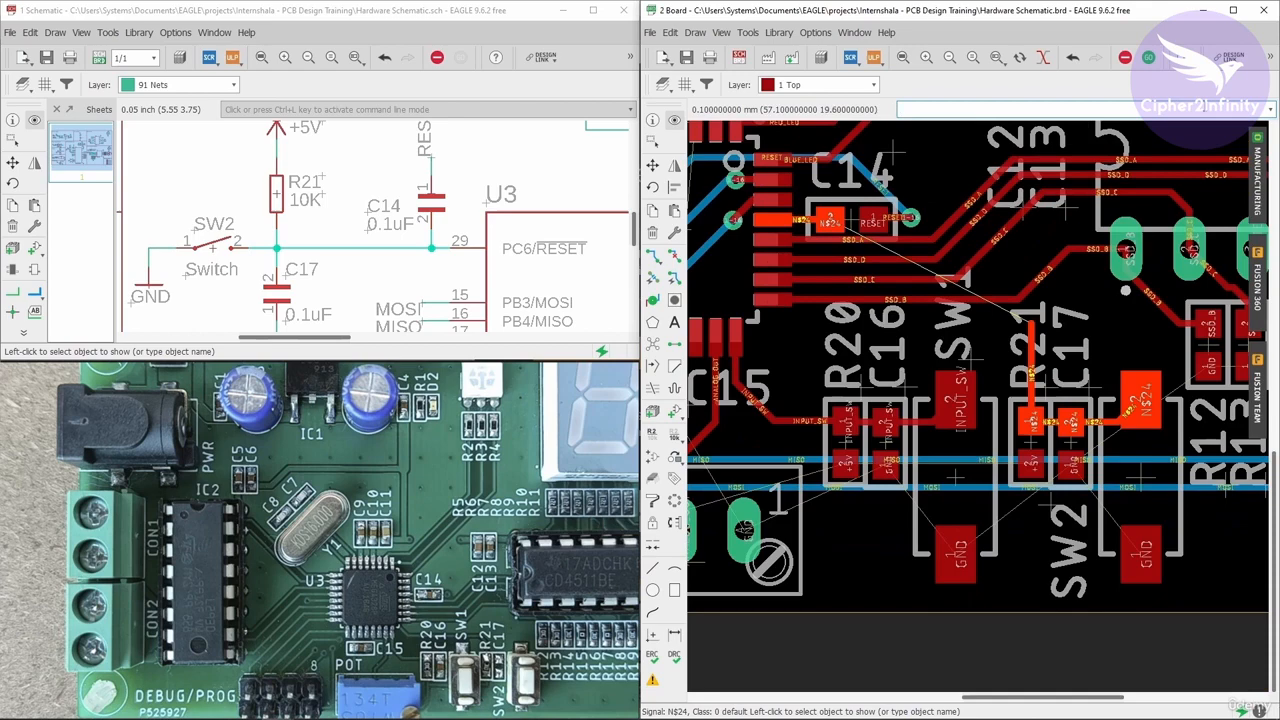
# Step: Maximize the board window and set the board layout background to white in the user interface settings
pyautogui.click(1233, 10)
pyautogui.scroll(-3, 514, 507)
pyautogui.scroll(1, 530, 305)
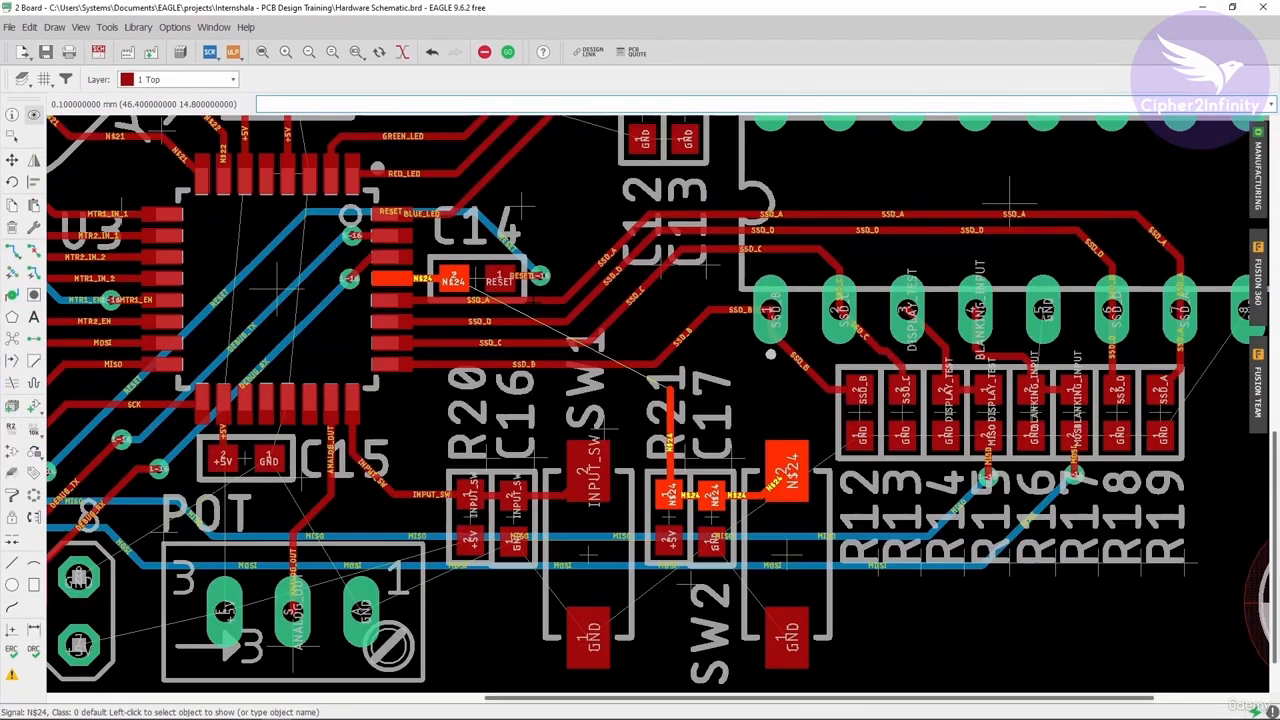
pyautogui.click(174, 27)
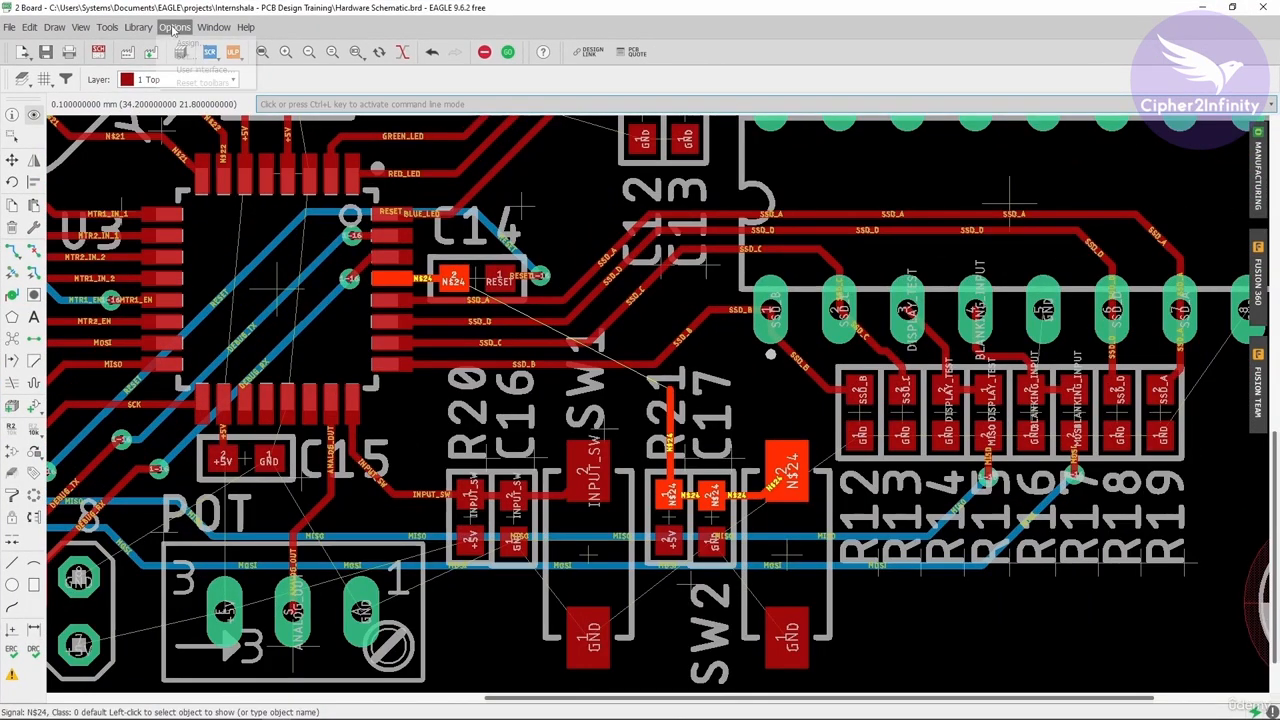
pyautogui.click(192, 69)
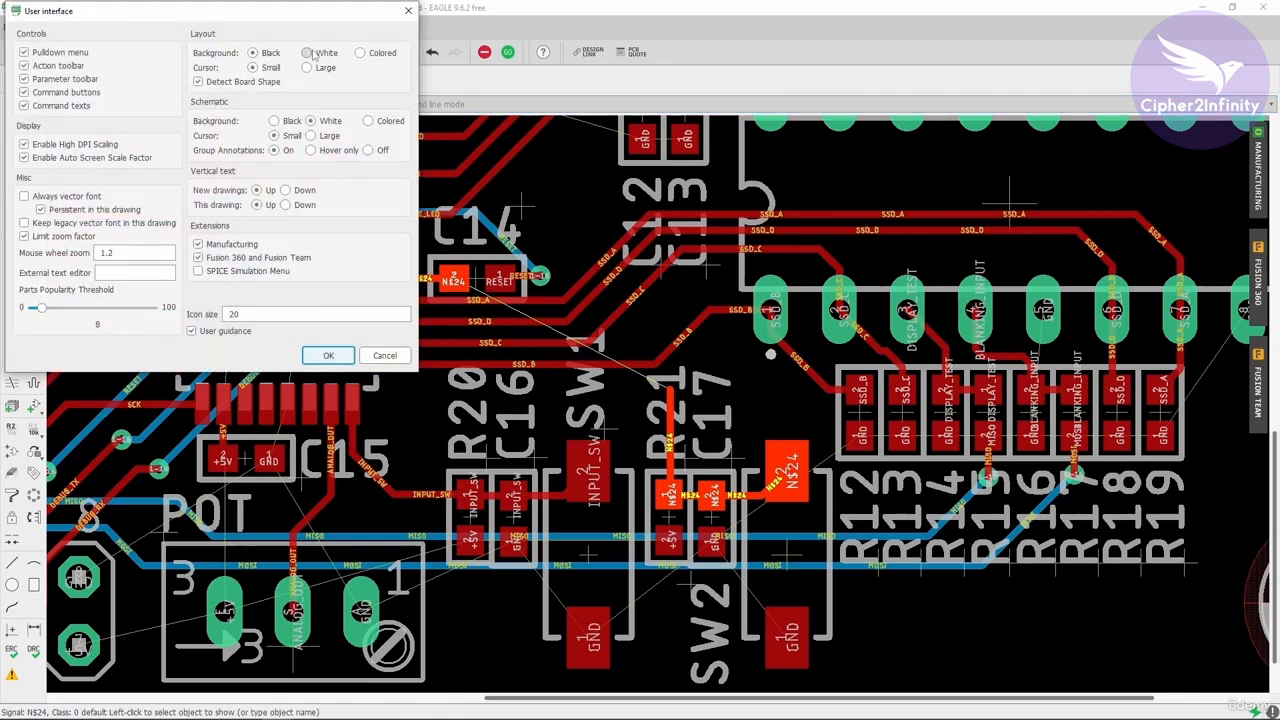
pyautogui.click(328, 355)
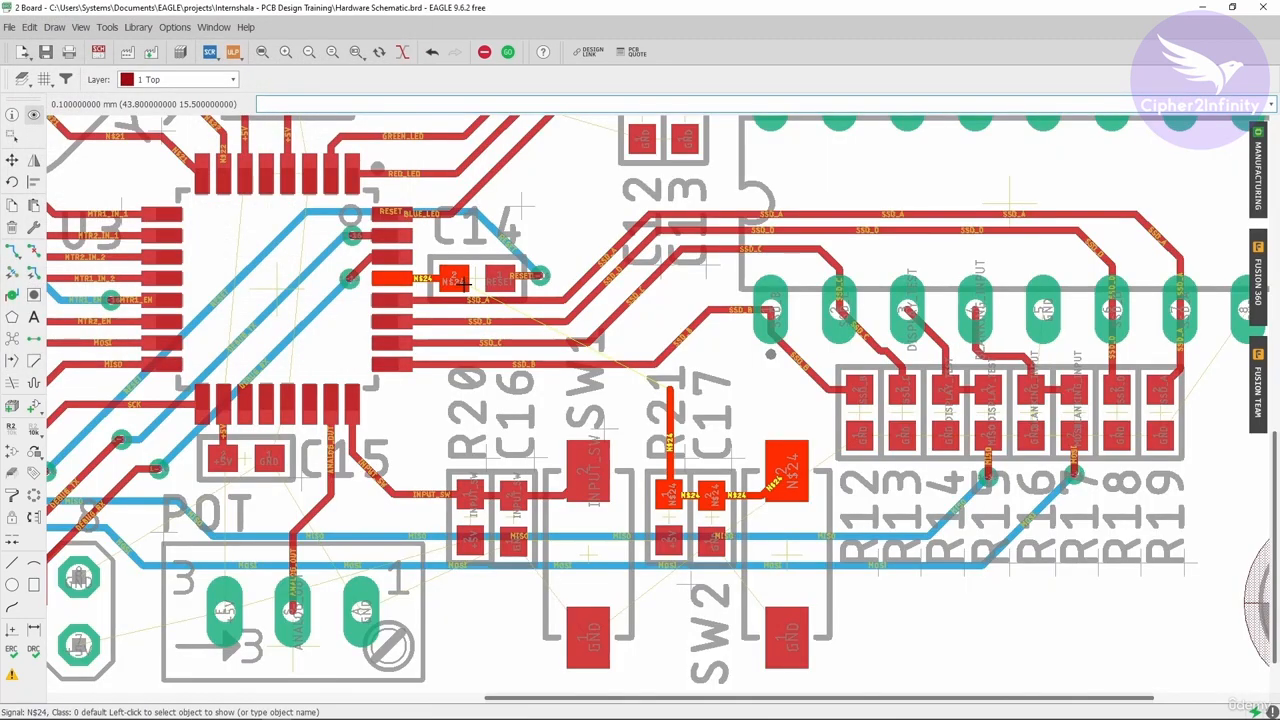
# Step: Rip up the unfinished N$24 trace stub above R21
pyautogui.click(12, 251)
pyautogui.click(34, 251)
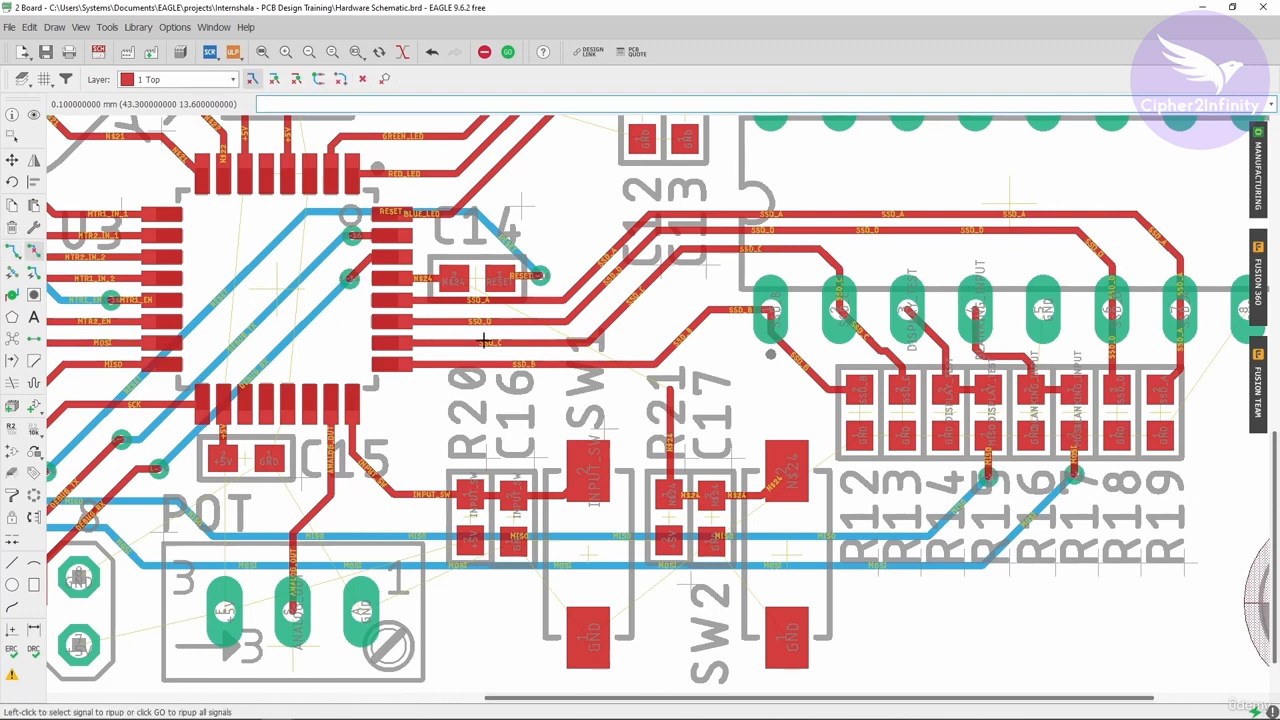
pyautogui.click(672, 425)
# Step: Route N$24 on the top layer with 0.254 width from R21's upper pad, below SSD_B and around inside U3's pads
pyautogui.click(12, 251)
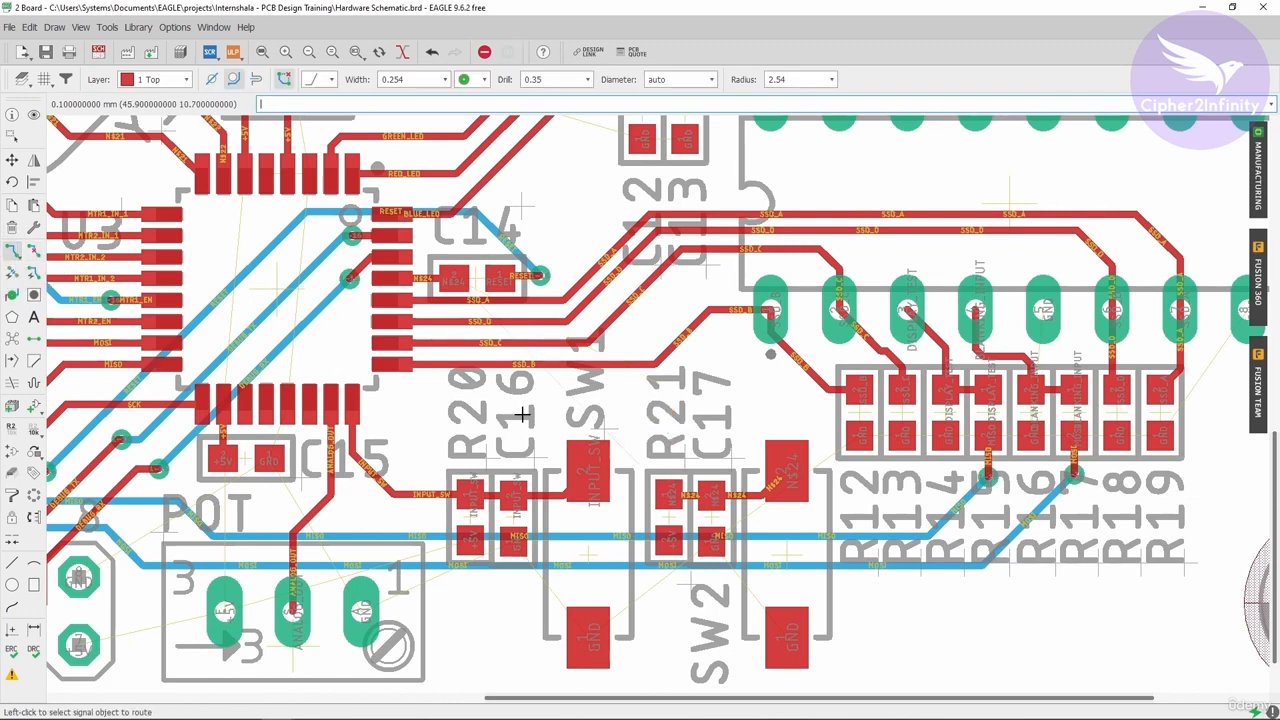
pyautogui.click(669, 490)
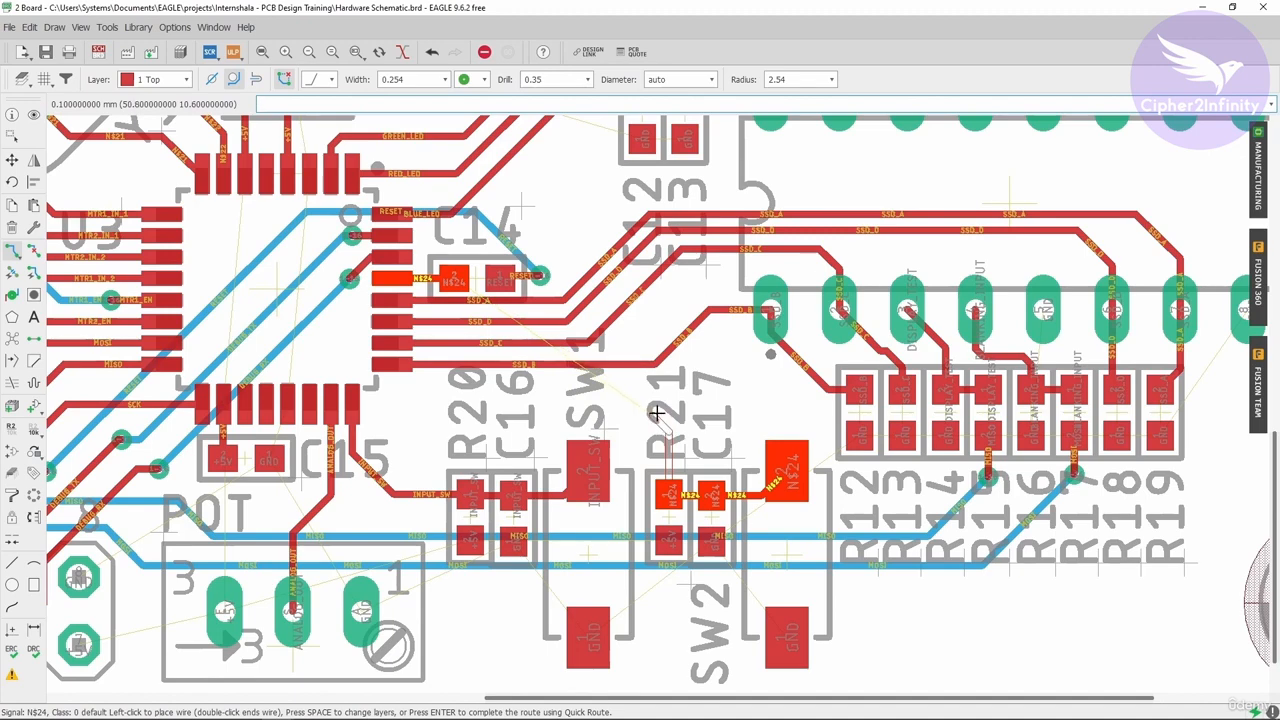
pyautogui.scroll(3, 383, 397)
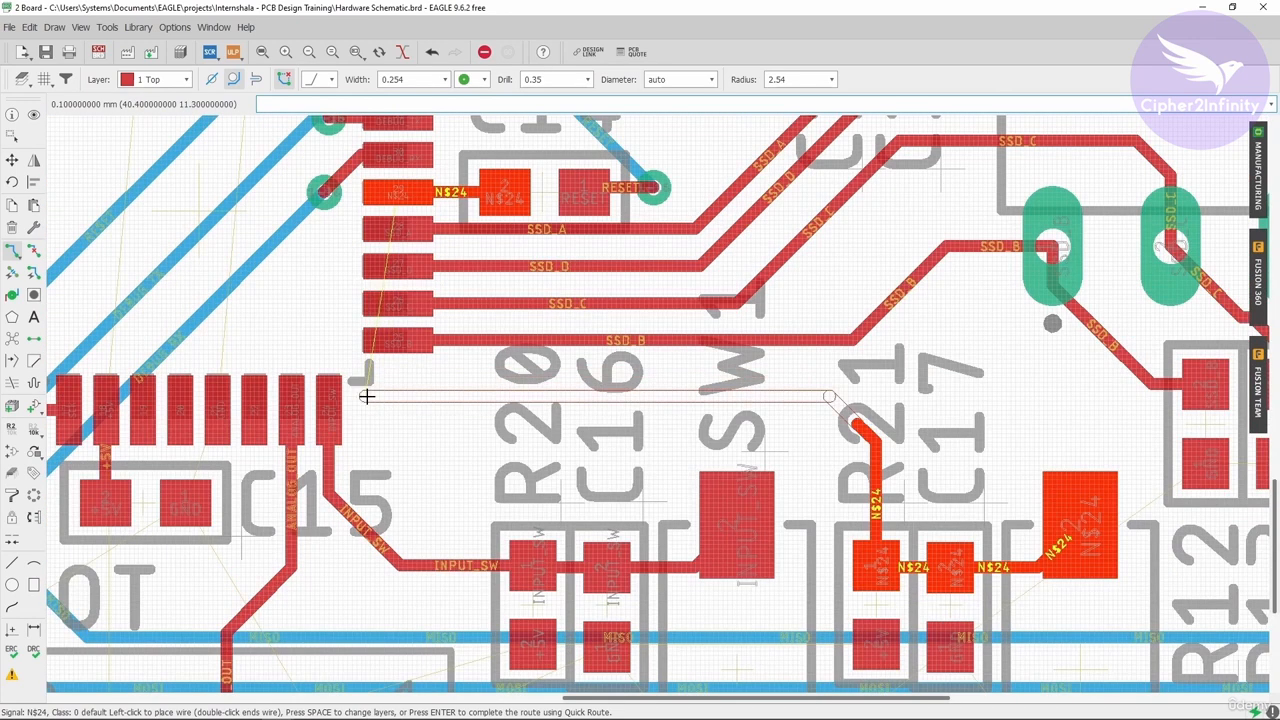
pyautogui.click(318, 268)
pyautogui.click(158, 80)
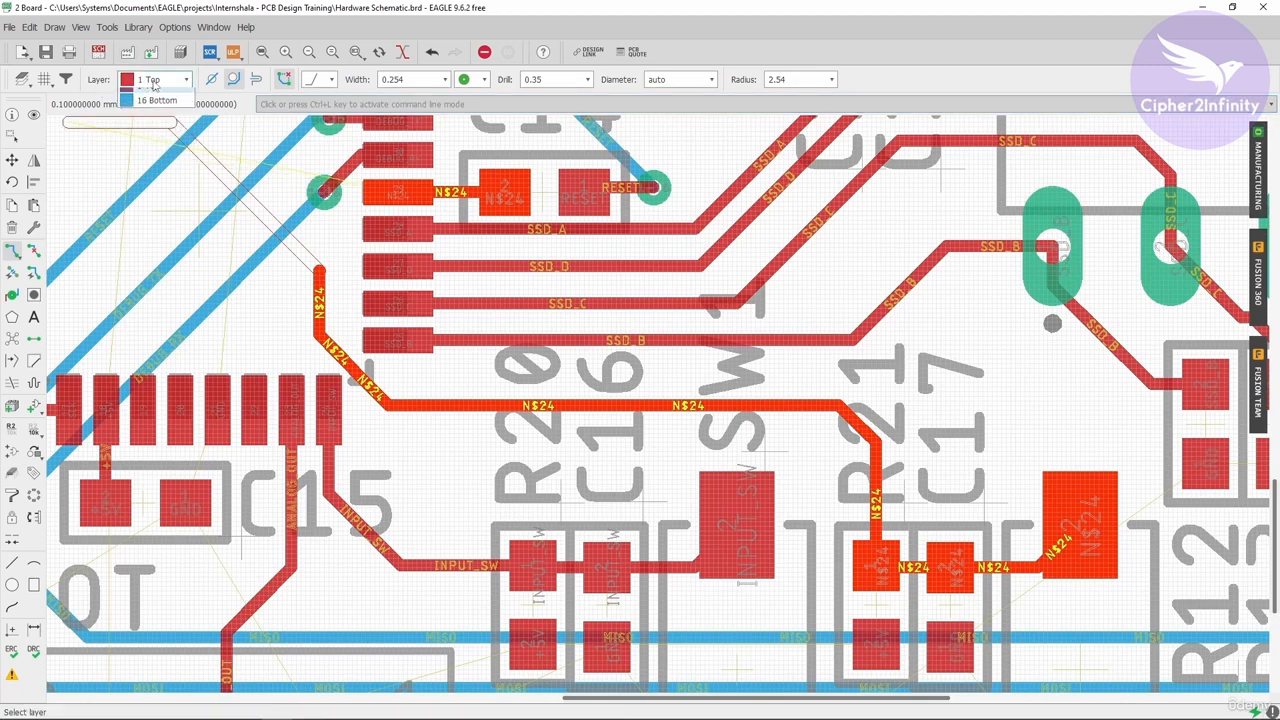
pyautogui.click(163, 109)
pyautogui.press('Escape')
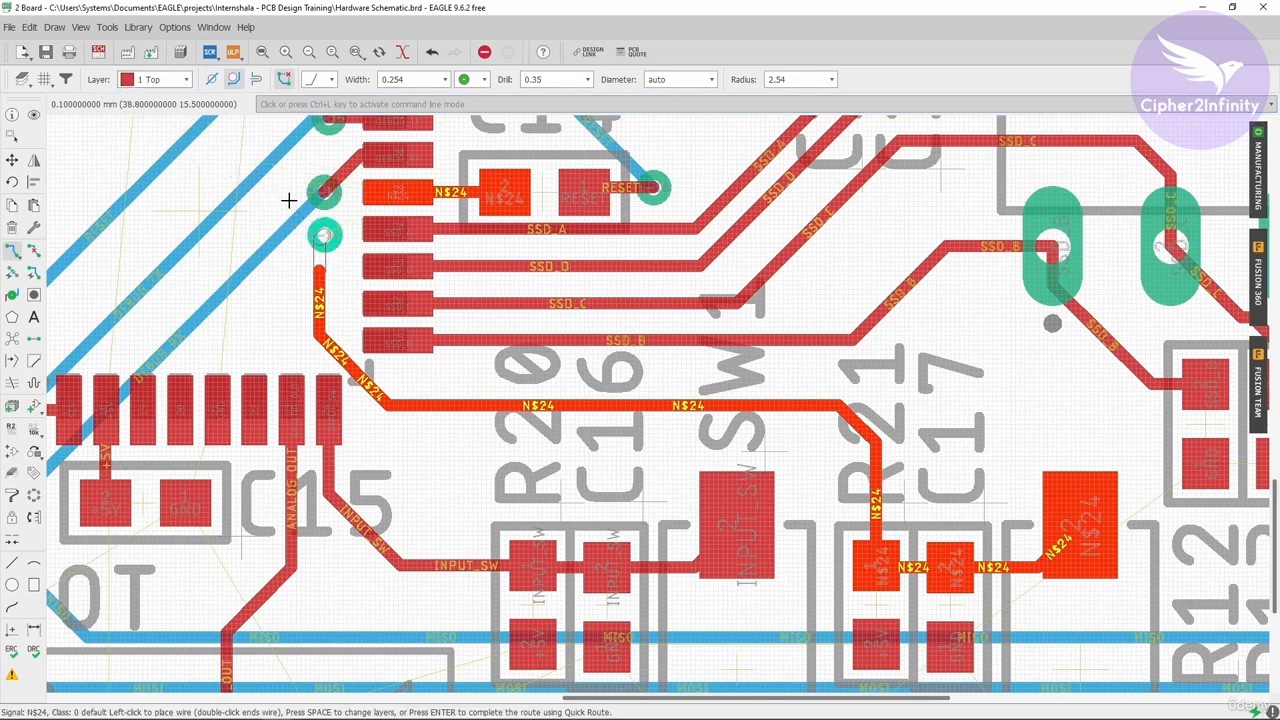
# Step: Finish the top-layer N$24 trace into the U3 pad connected to C14
pyautogui.click(320, 272)
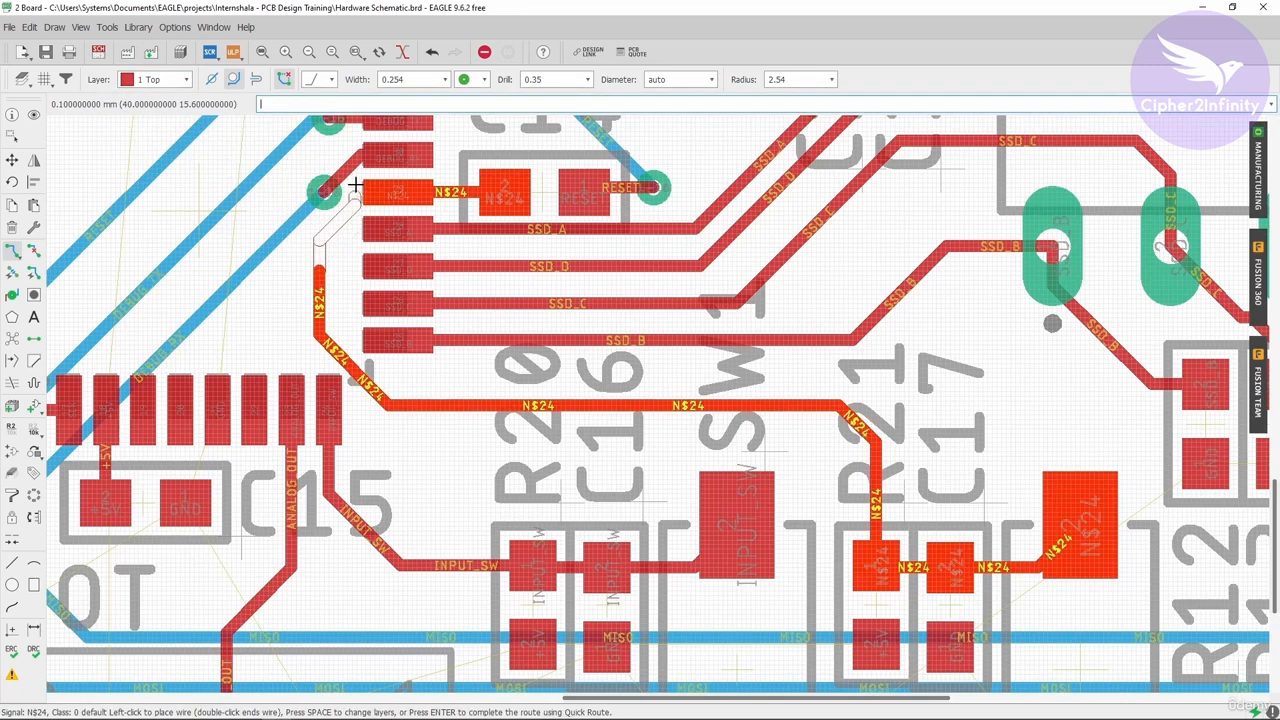
pyautogui.scroll(2, 355, 188)
pyautogui.click(422, 198)
pyautogui.scroll(-3, 848, 313)
pyautogui.scroll(3, 500, 220)
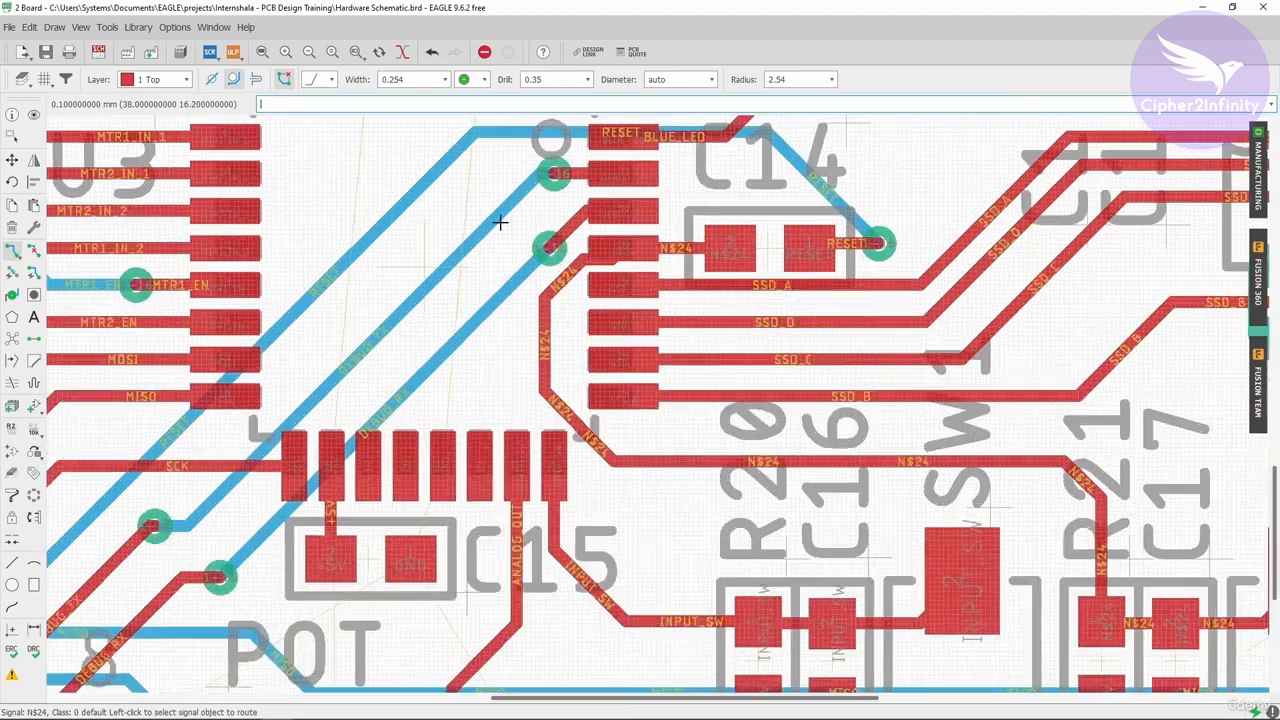
# Step: Reposition the bottom-layer DEBUG_TX and DEBUG_RX diagonals under U3 to even out their spacing from RESET
pyautogui.scroll(-3, 1063, 343)
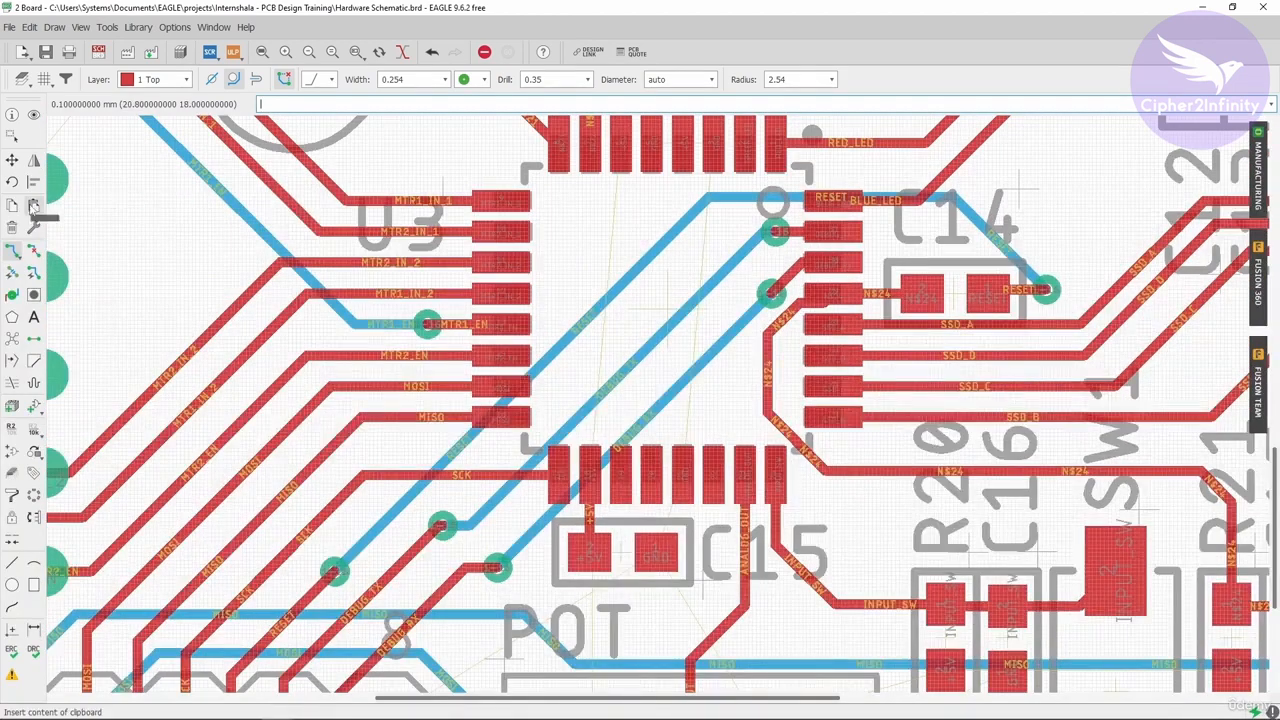
pyautogui.click(11, 160)
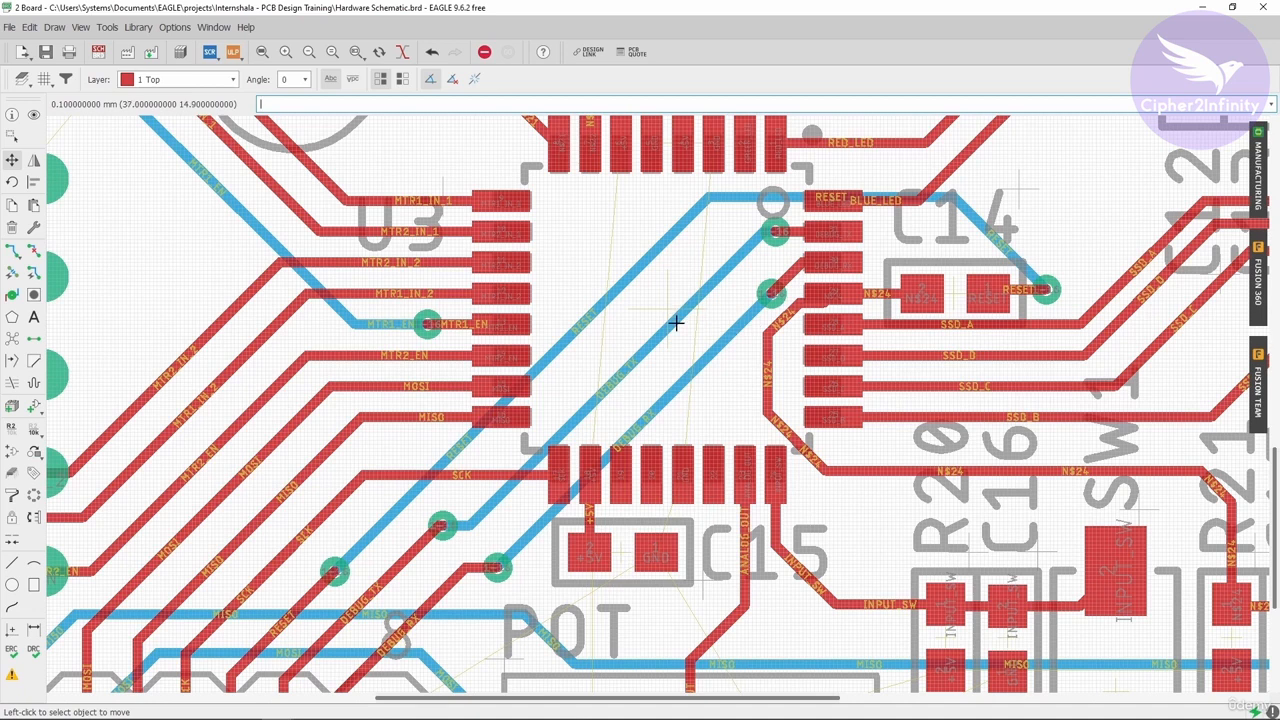
pyautogui.click(673, 324)
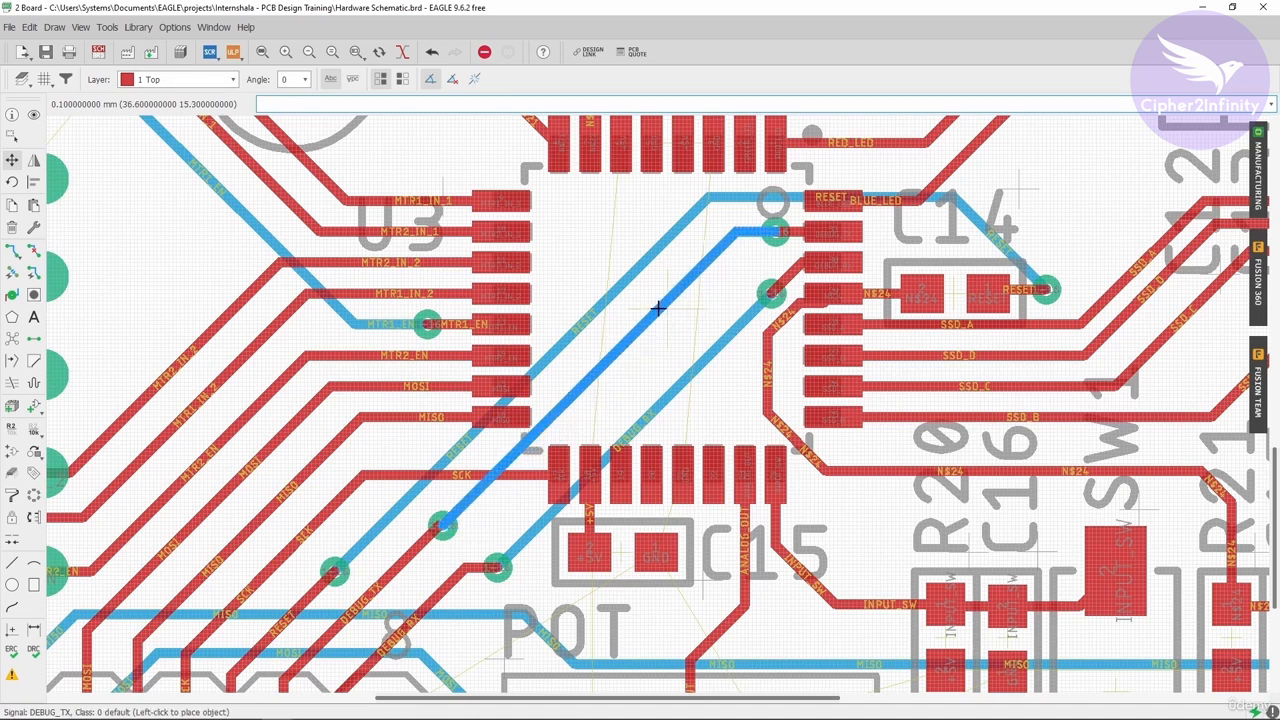
pyautogui.click(658, 309)
pyautogui.click(703, 355)
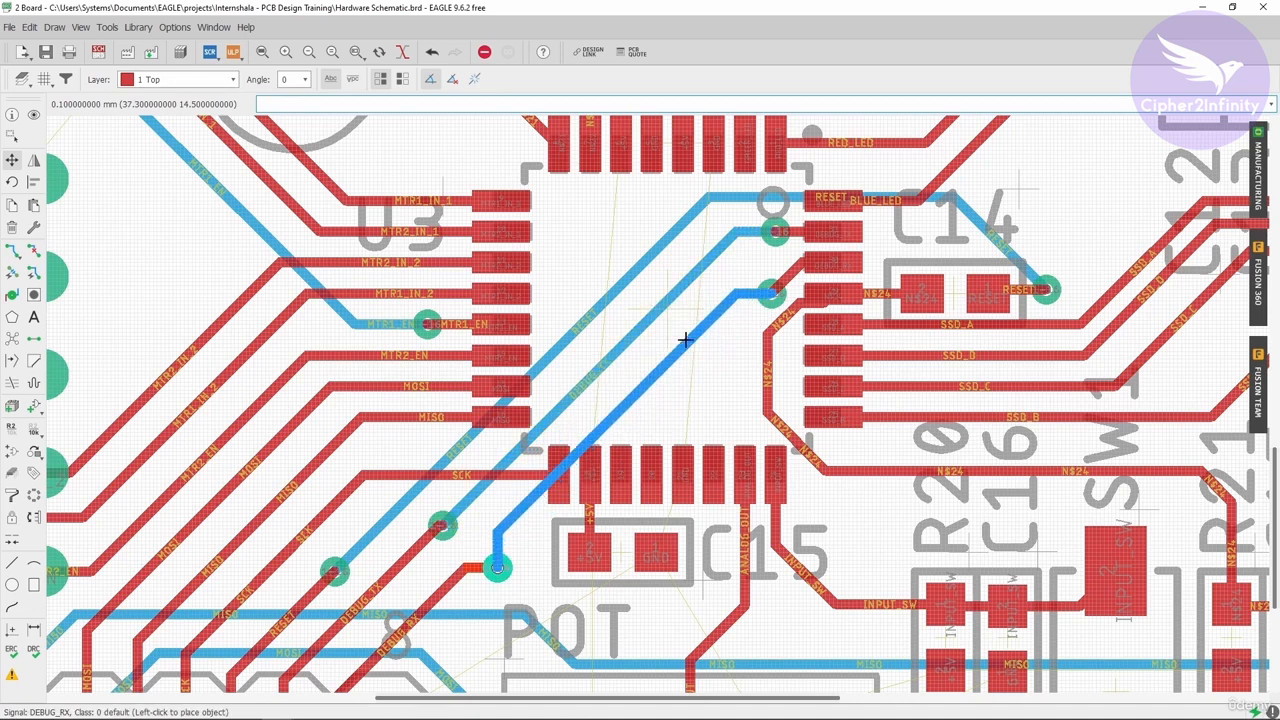
pyautogui.click(700, 333)
# Step: Move the upper DEBUG_RX via inward from U3's pads and reshape its top-layer trace for more clearance from N$24
pyautogui.click(767, 293)
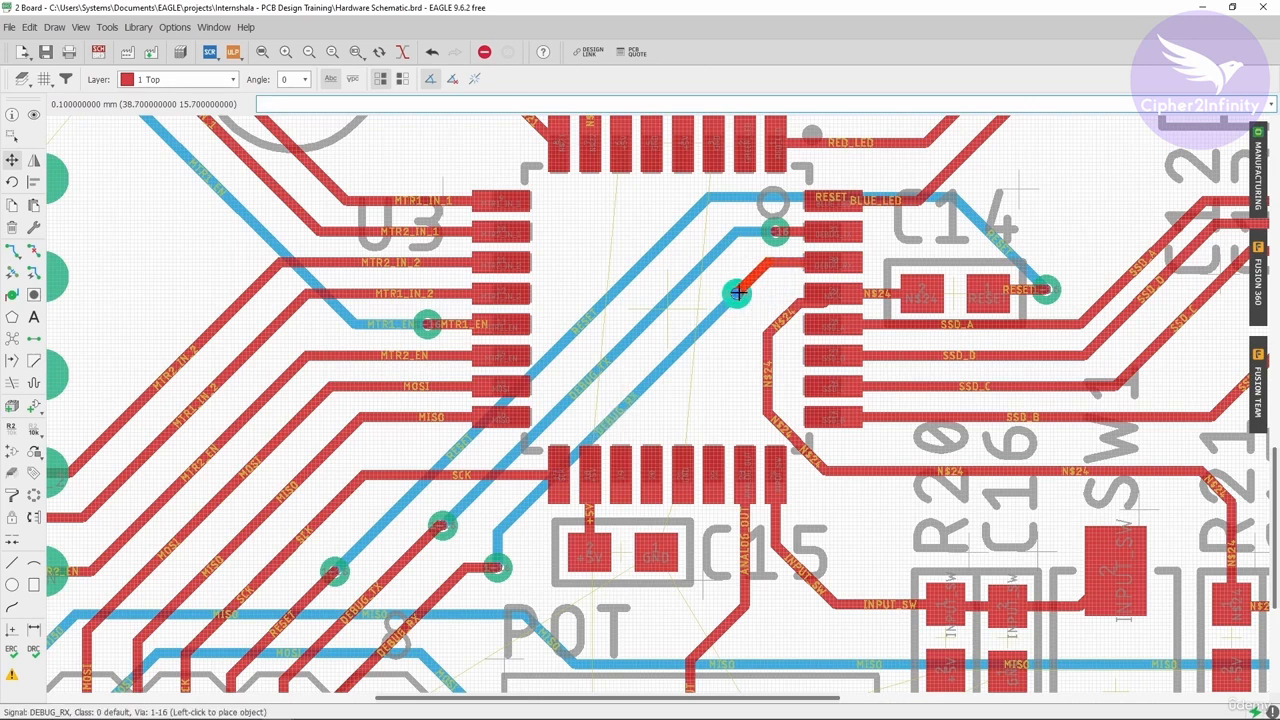
pyautogui.click(733, 296)
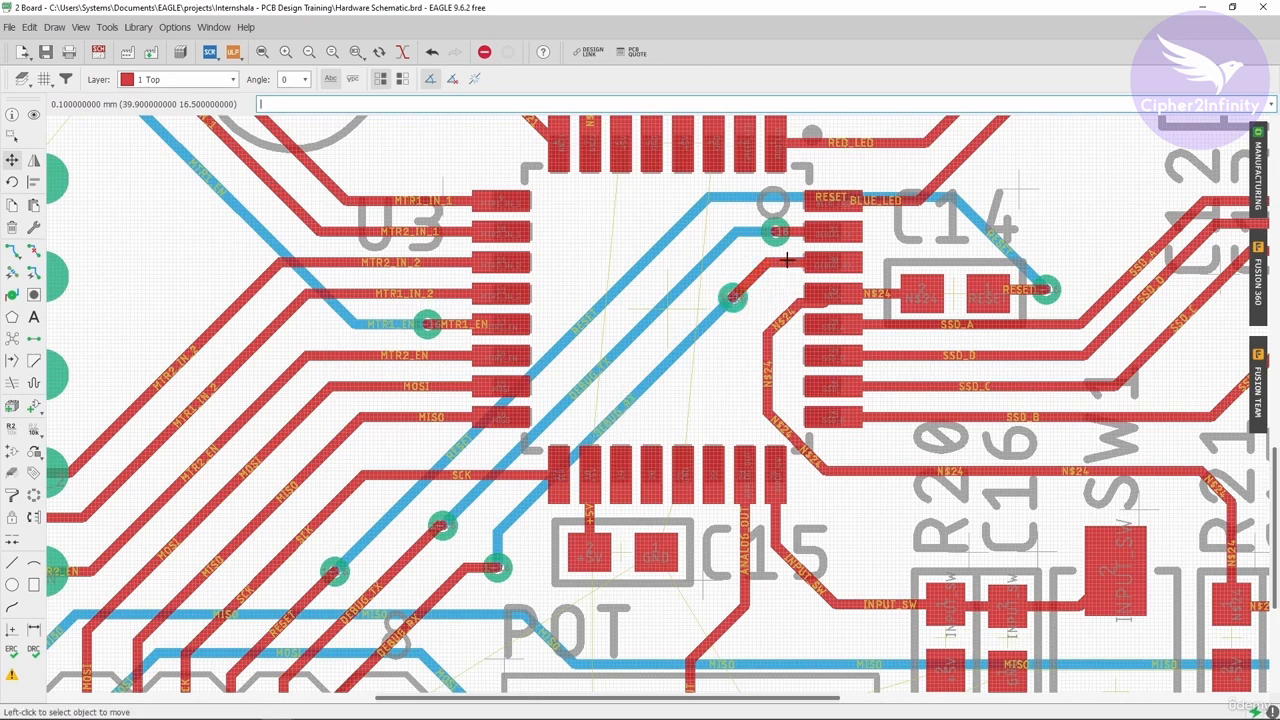
pyautogui.scroll(2, 787, 260)
pyautogui.click(786, 268)
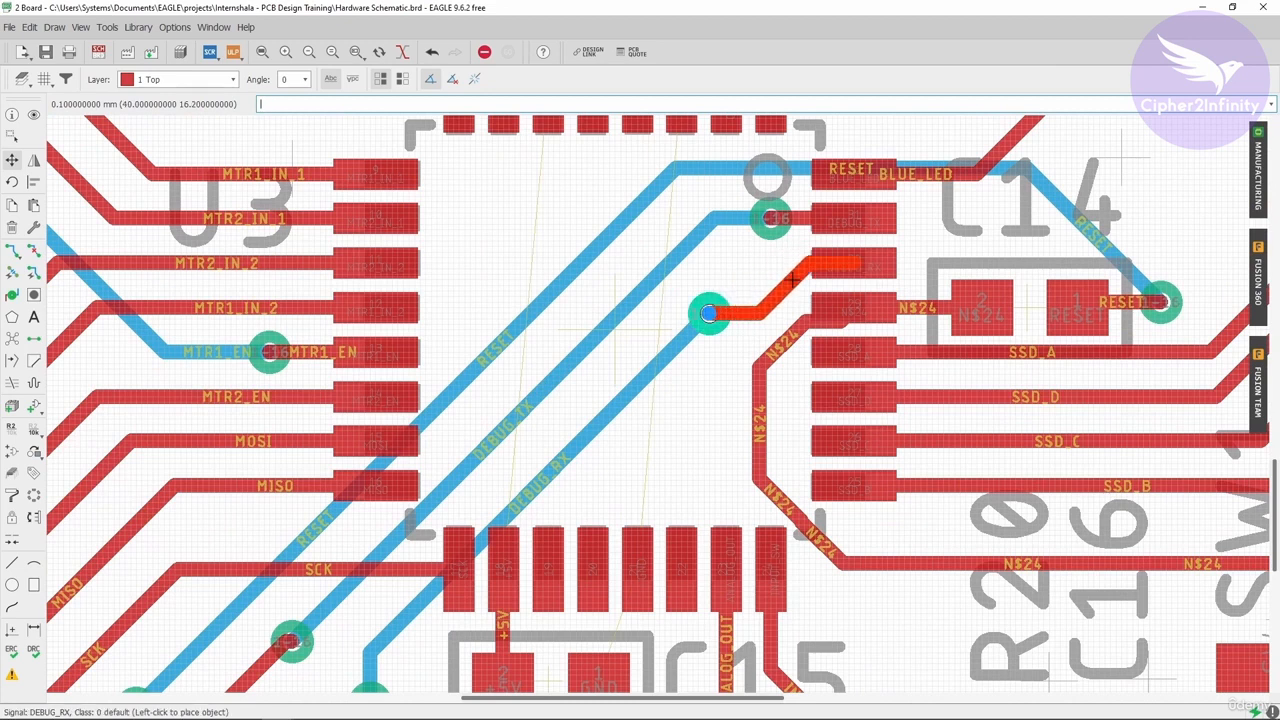
pyautogui.click(783, 309)
pyautogui.click(778, 293)
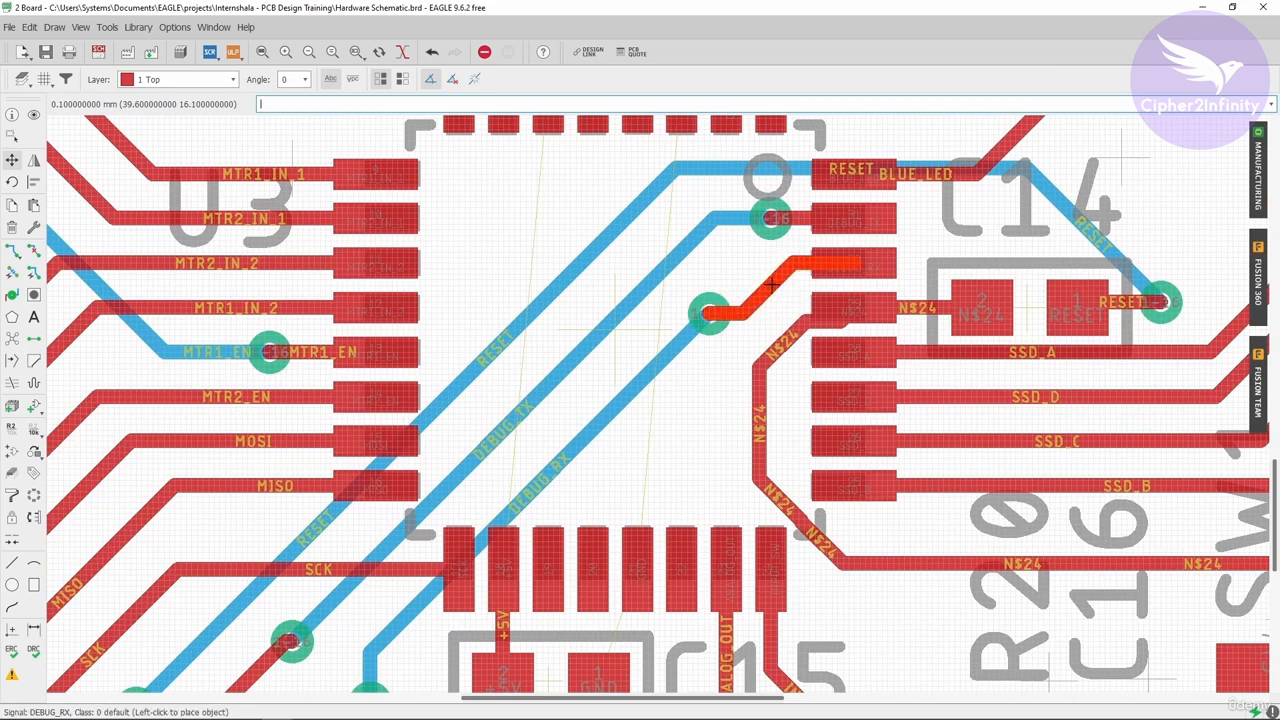
pyautogui.click(771, 281)
# Step: Adjust the N$24 bend beside the DEBUG_RX trace and align its end segment with the centre of the U3 pad
pyautogui.click(787, 329)
pyautogui.click(782, 316)
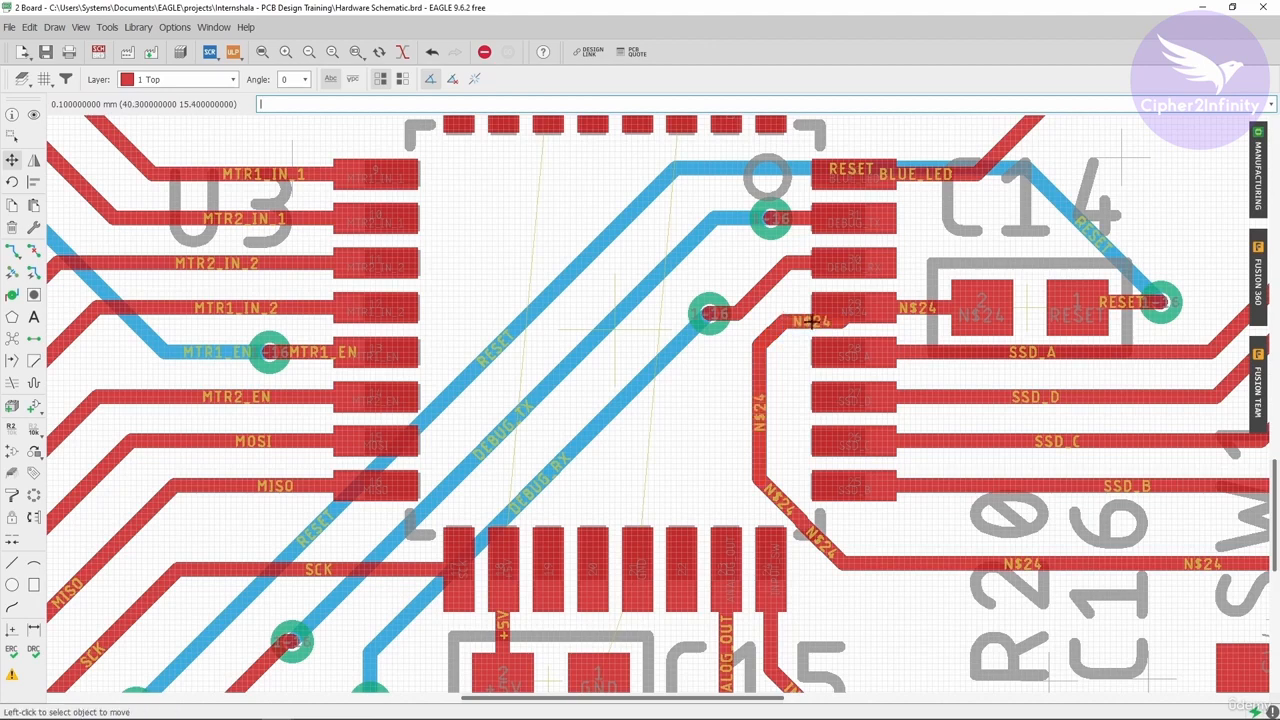
pyautogui.click(814, 322)
pyautogui.click(818, 309)
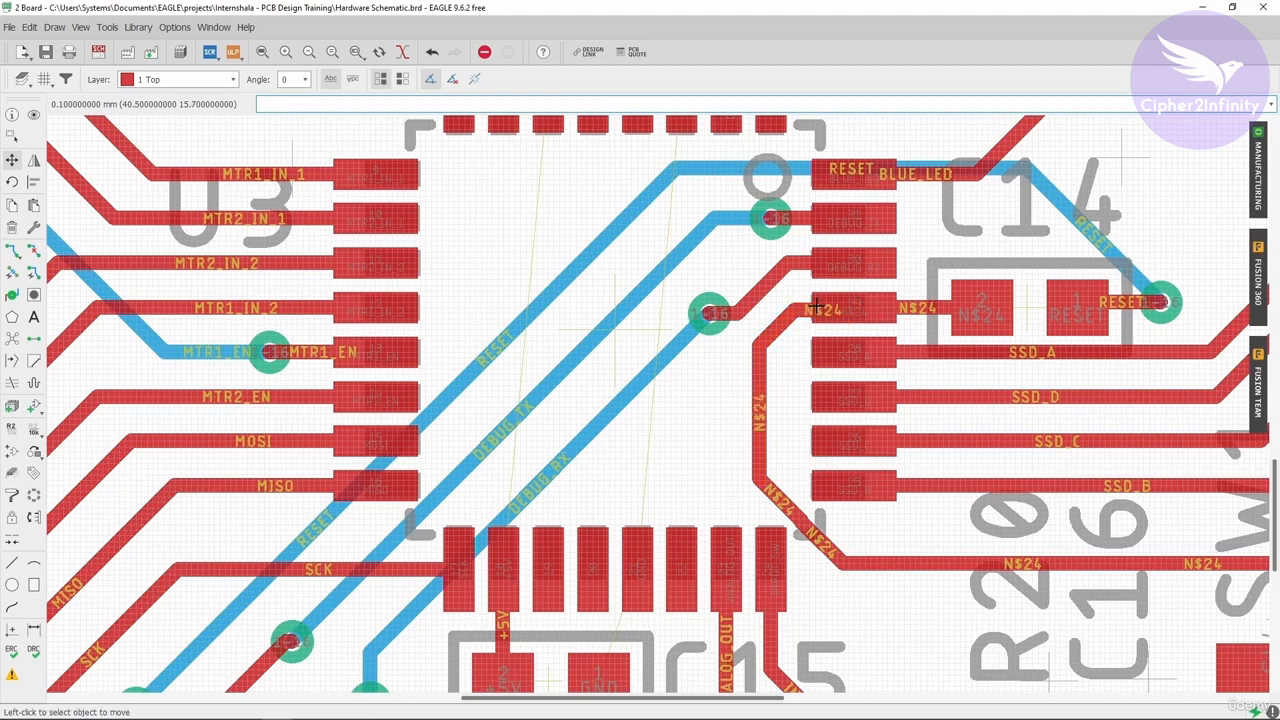
# Step: Reshape the top-layer DEBUG_RX trace below its lower via so that it leaves the via diagonally
pyautogui.scroll(-4, 695, 305)
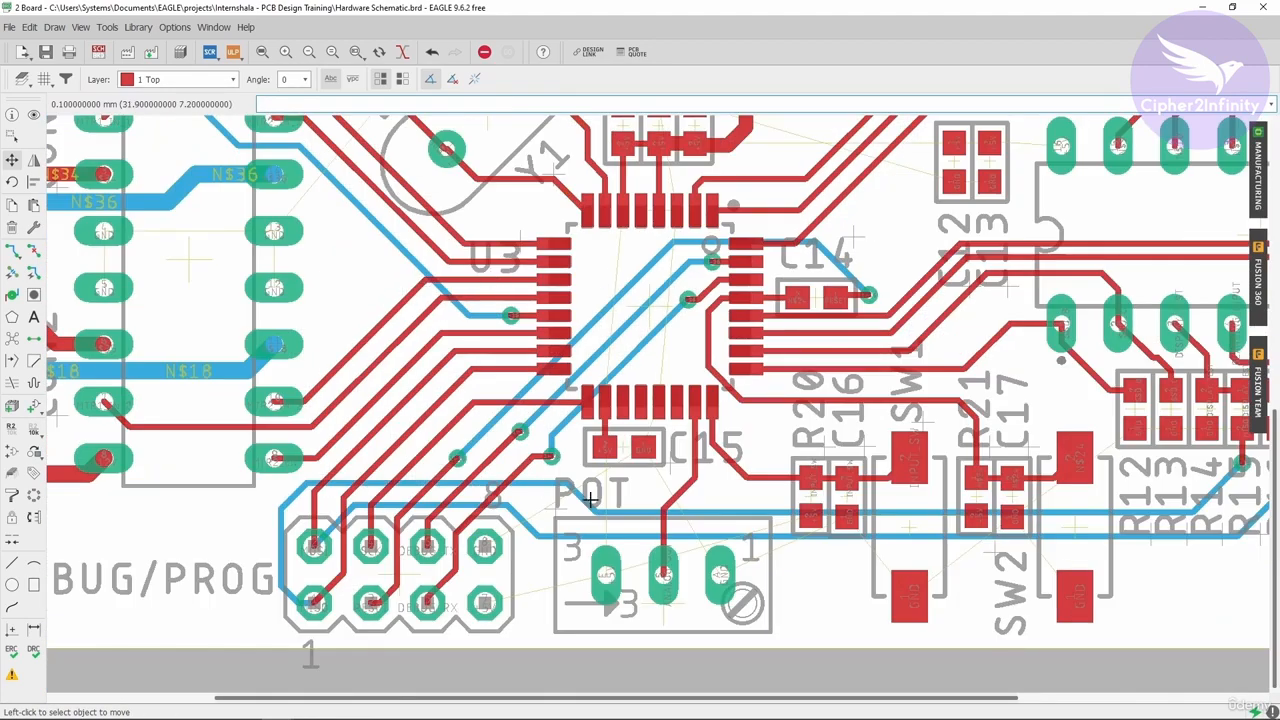
pyautogui.scroll(3, 565, 480)
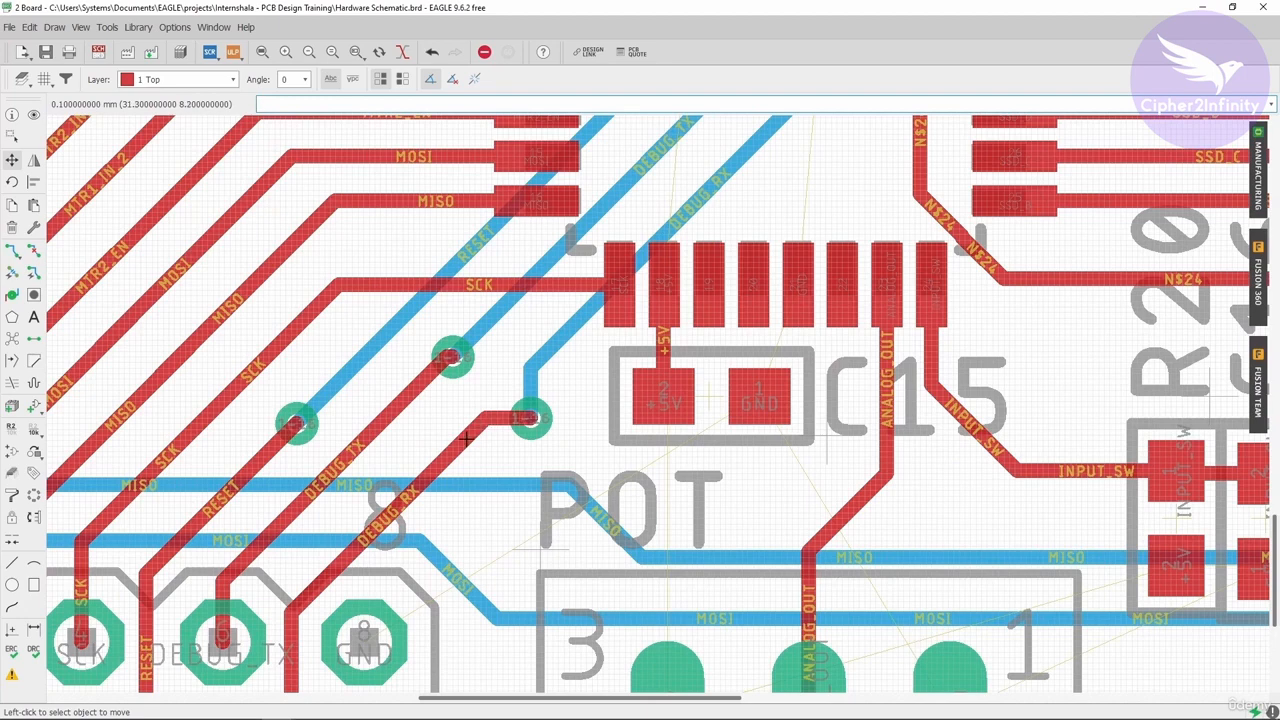
pyautogui.click(494, 418)
pyautogui.click(472, 504)
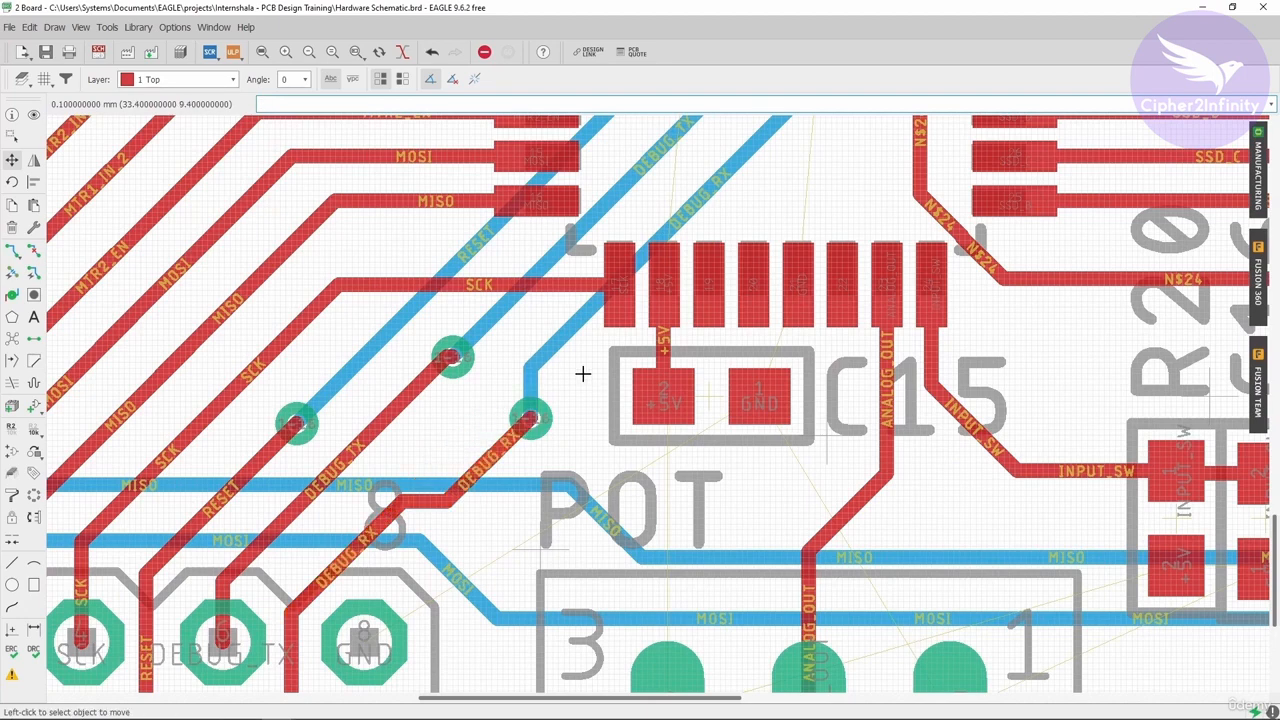
# Step: Straighten the bottom-layer DEBUG_RX trace into one diagonal from the lower via, with a short vertical segment at the upper via
pyautogui.click(527, 386)
pyautogui.click(585, 368)
pyautogui.scroll(-2, 571, 418)
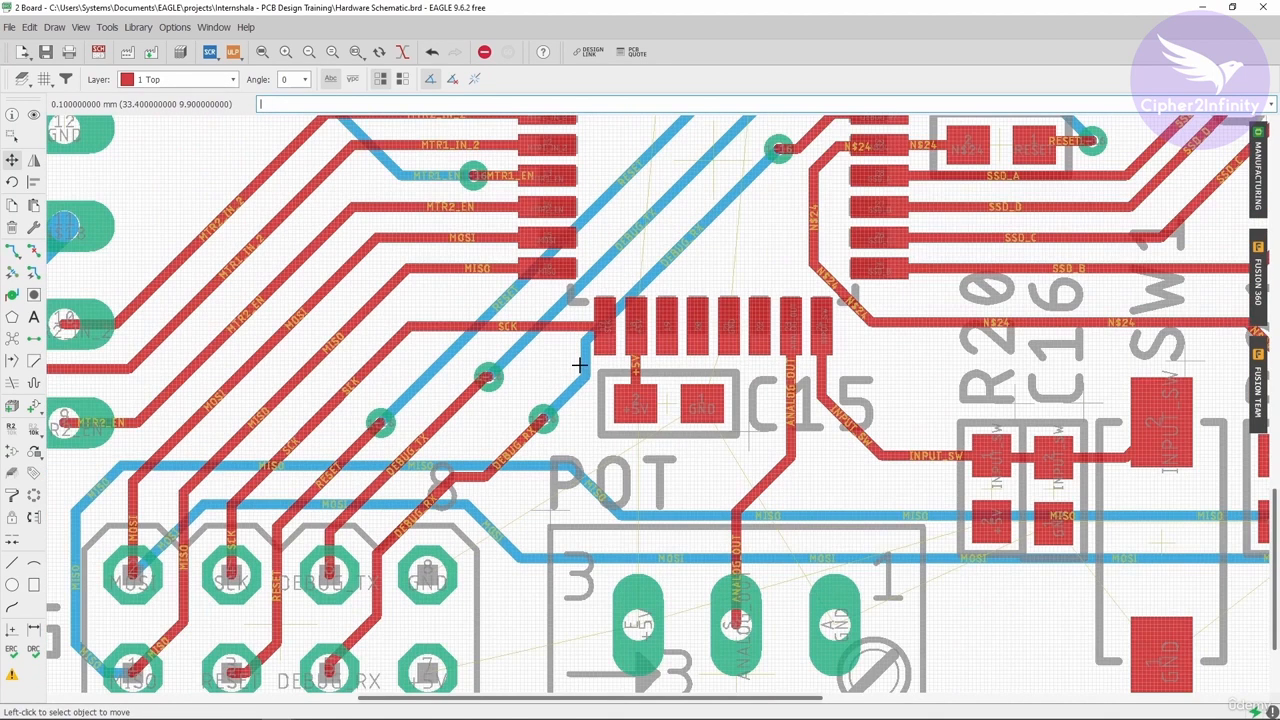
pyautogui.click(580, 364)
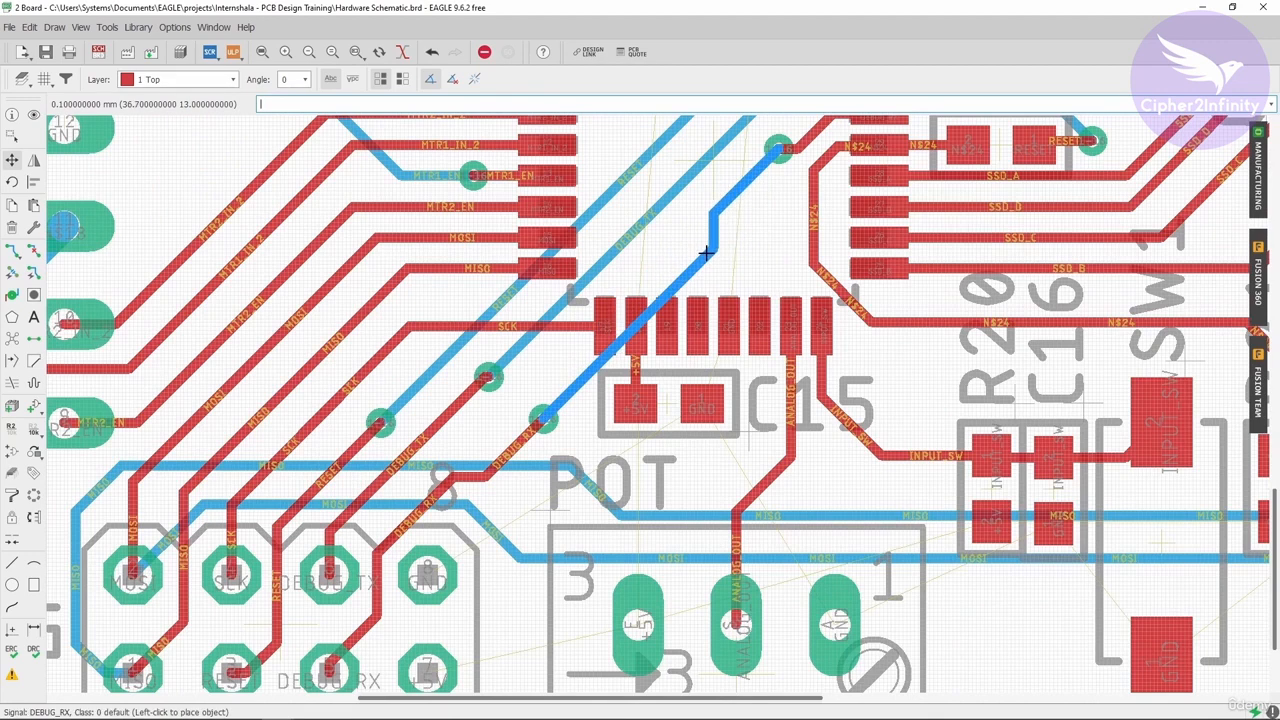
pyautogui.click(703, 256)
pyautogui.click(725, 200)
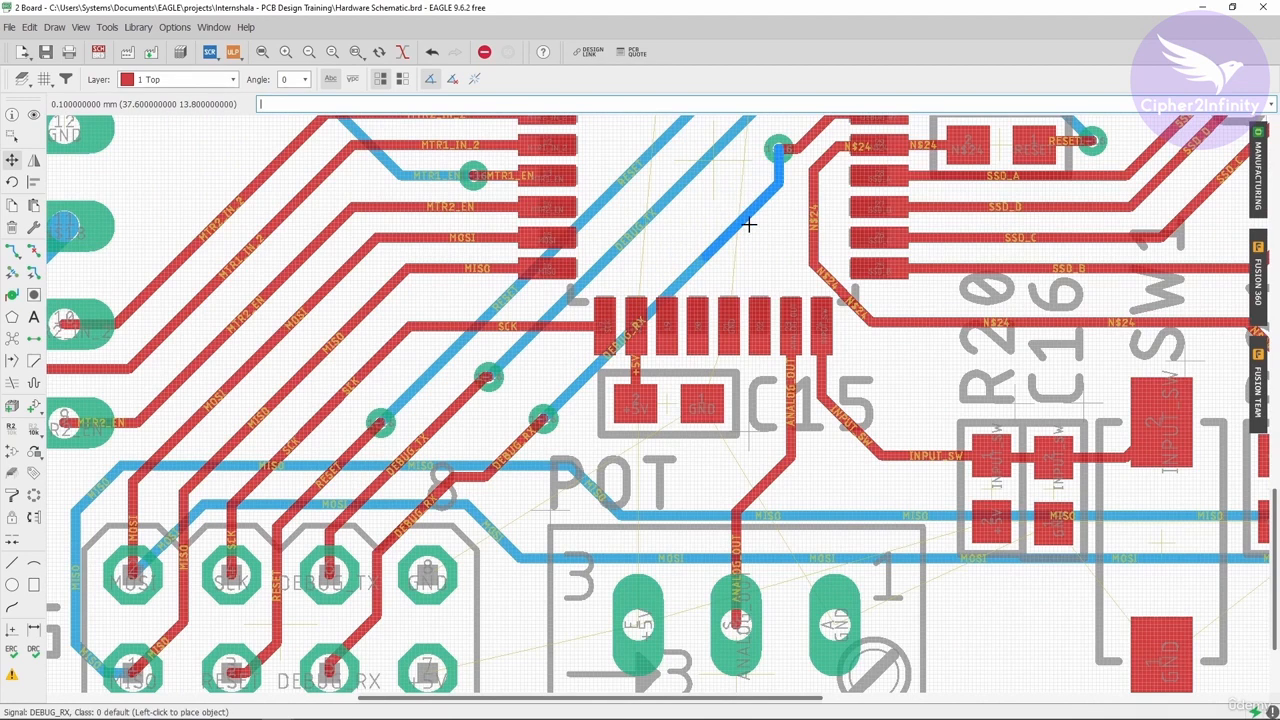
pyautogui.doubleClick(750, 225)
pyautogui.click(752, 227)
# Step: Examine the routing and trace spacing between U3, the DEBUG/PROG header and POT
pyautogui.scroll(-5, 610, 270)
pyautogui.scroll(-2, 538, 330)
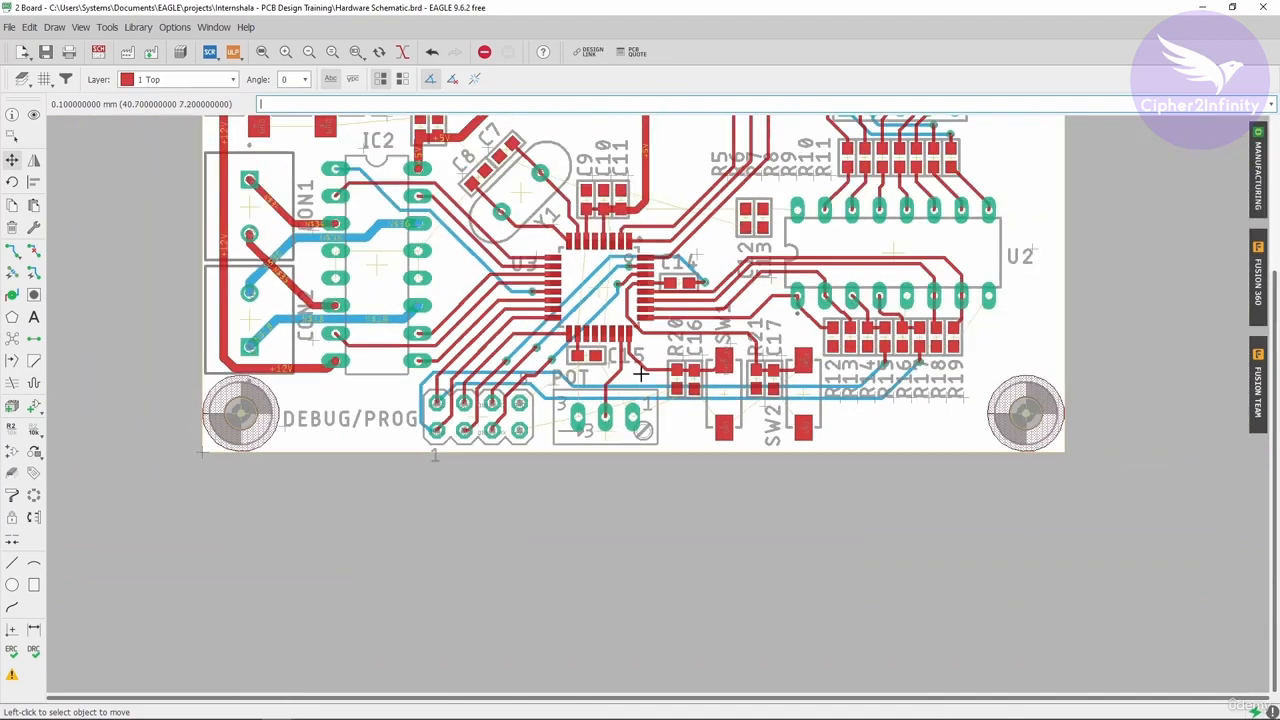
pyautogui.scroll(5, 464, 357)
pyautogui.scroll(5, 446, 374)
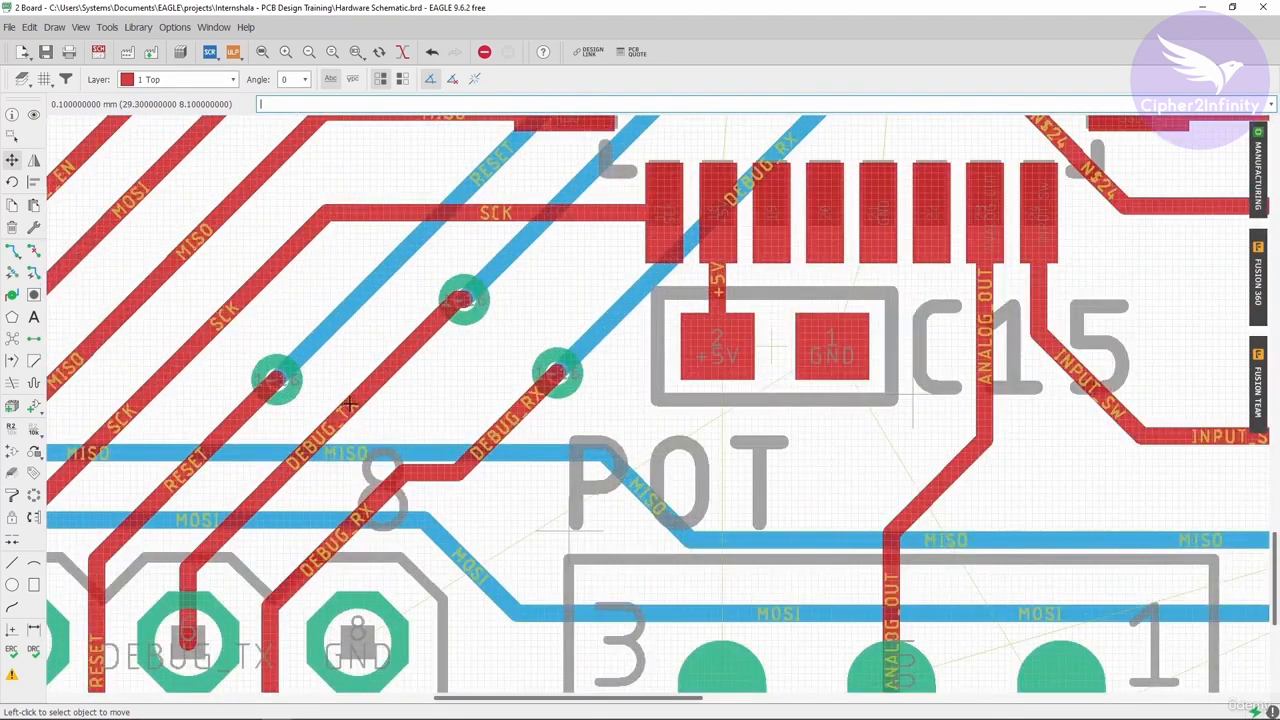
pyautogui.scroll(-5, 487, 441)
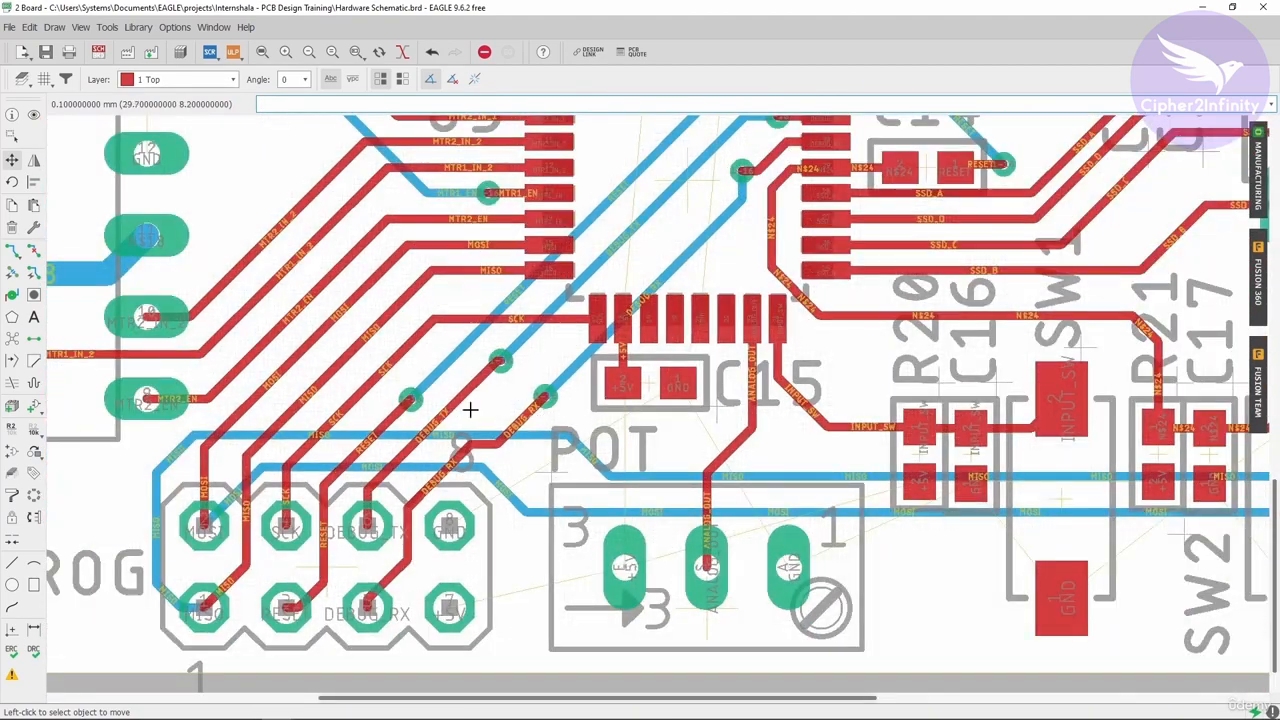
pyautogui.scroll(4, 455, 387)
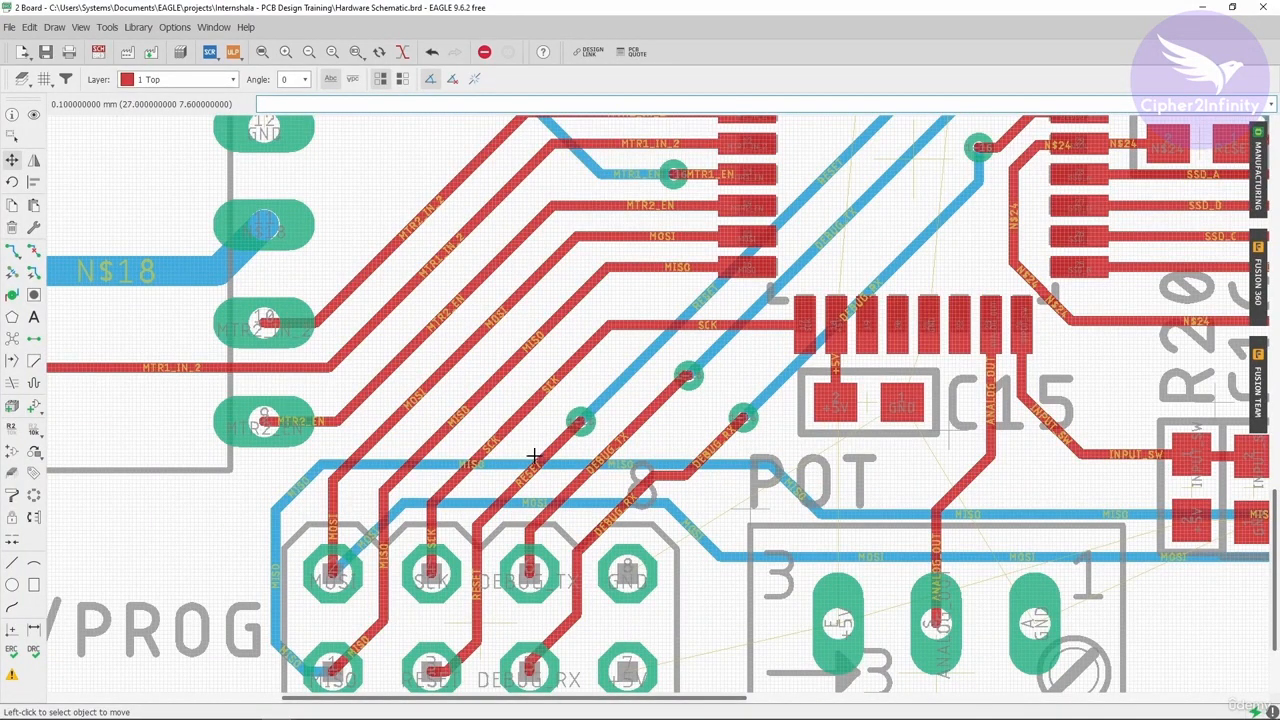
pyautogui.scroll(-3, 470, 393)
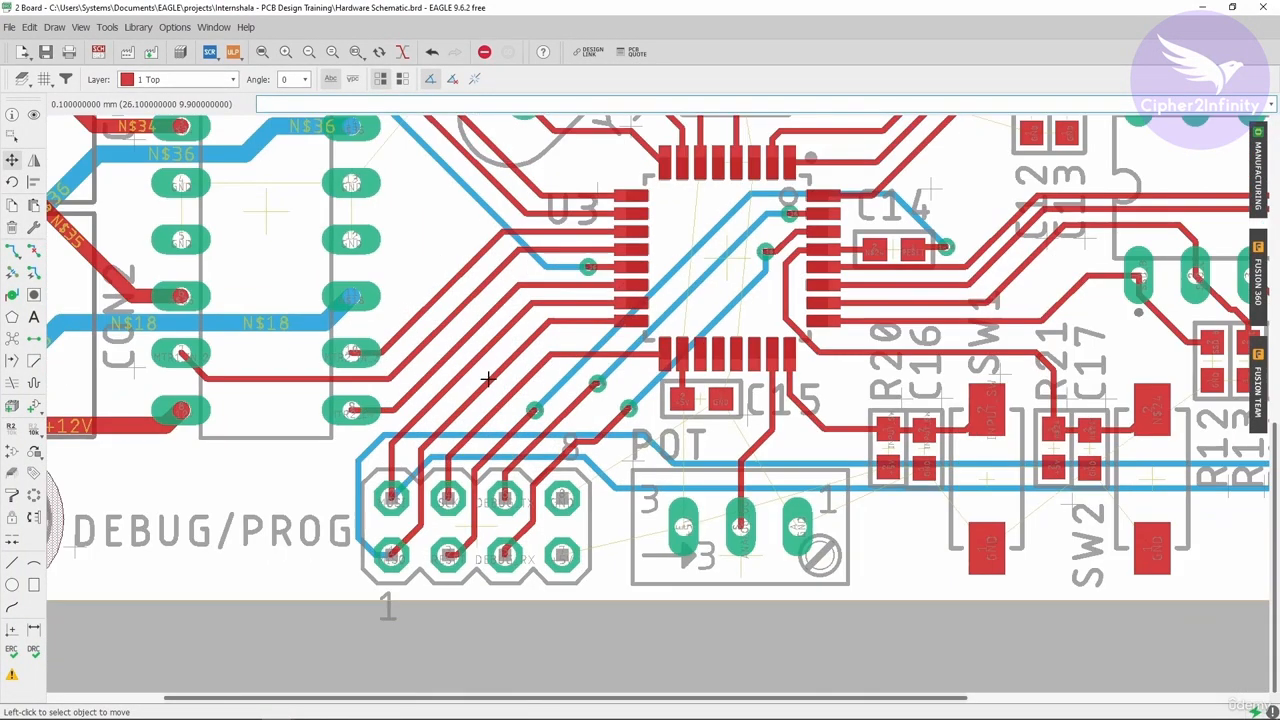
# Step: Shift the MTR1_IN_2 and MTR2_EN top-layer diagonals slightly toward the MTR2_IN_2 trace to even out their spacing
pyautogui.scroll(3, 489, 378)
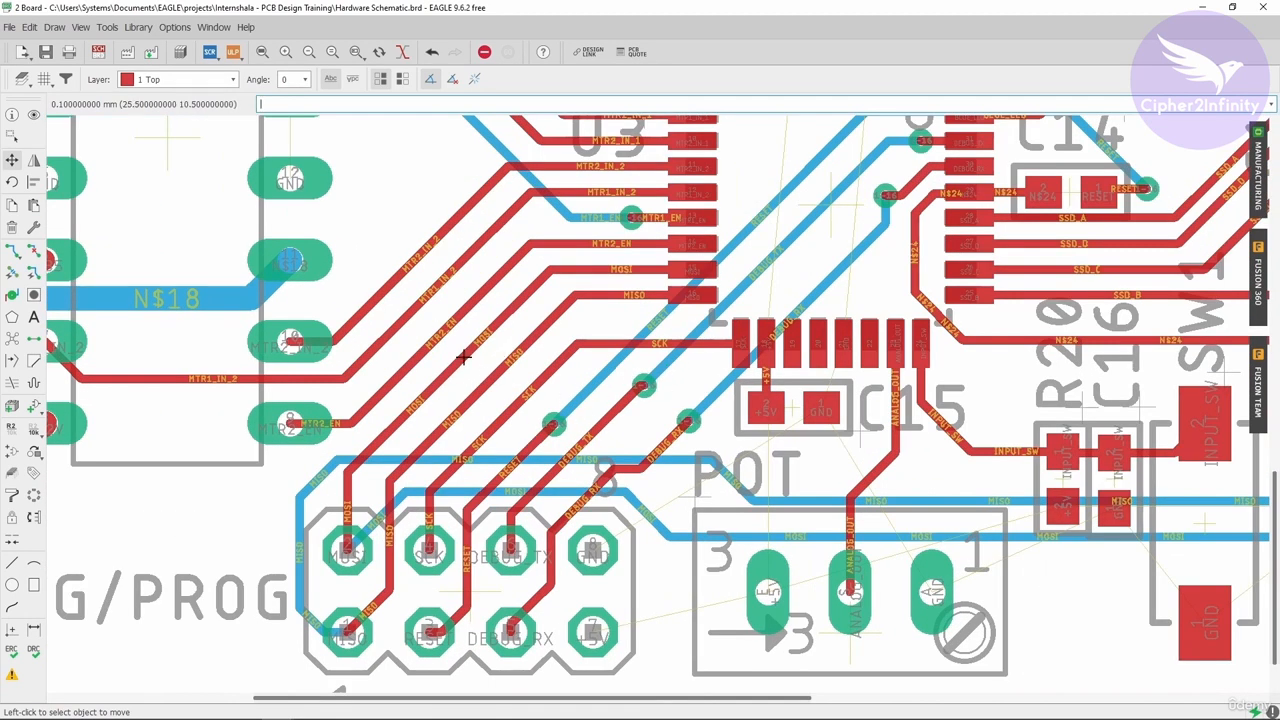
pyautogui.scroll(1, 398, 286)
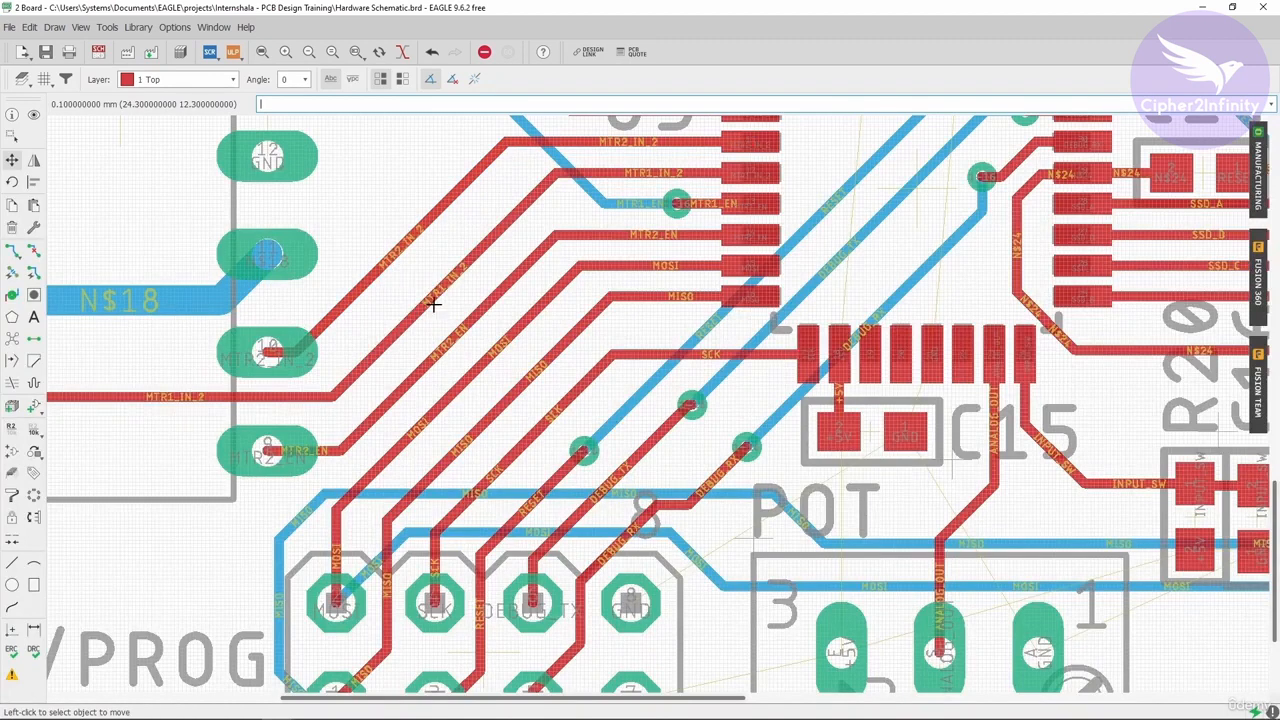
pyautogui.click(435, 297)
pyautogui.click(449, 314)
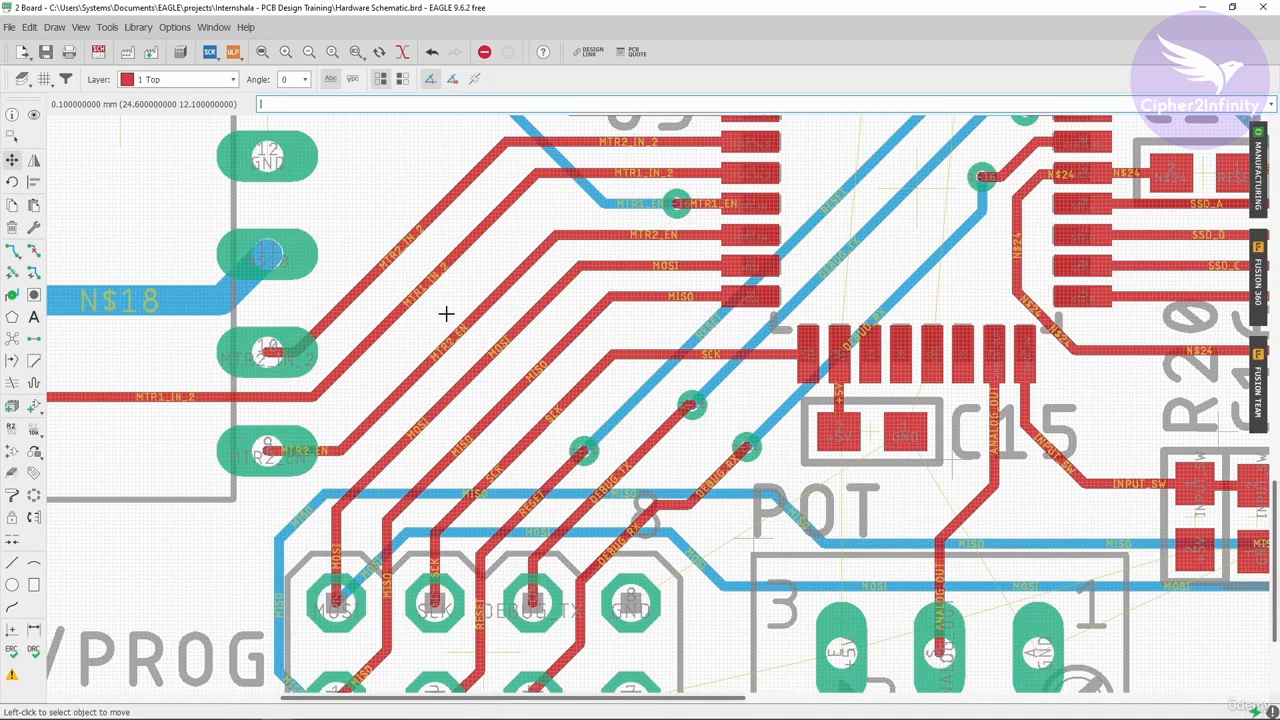
pyautogui.click(458, 323)
pyautogui.click(444, 313)
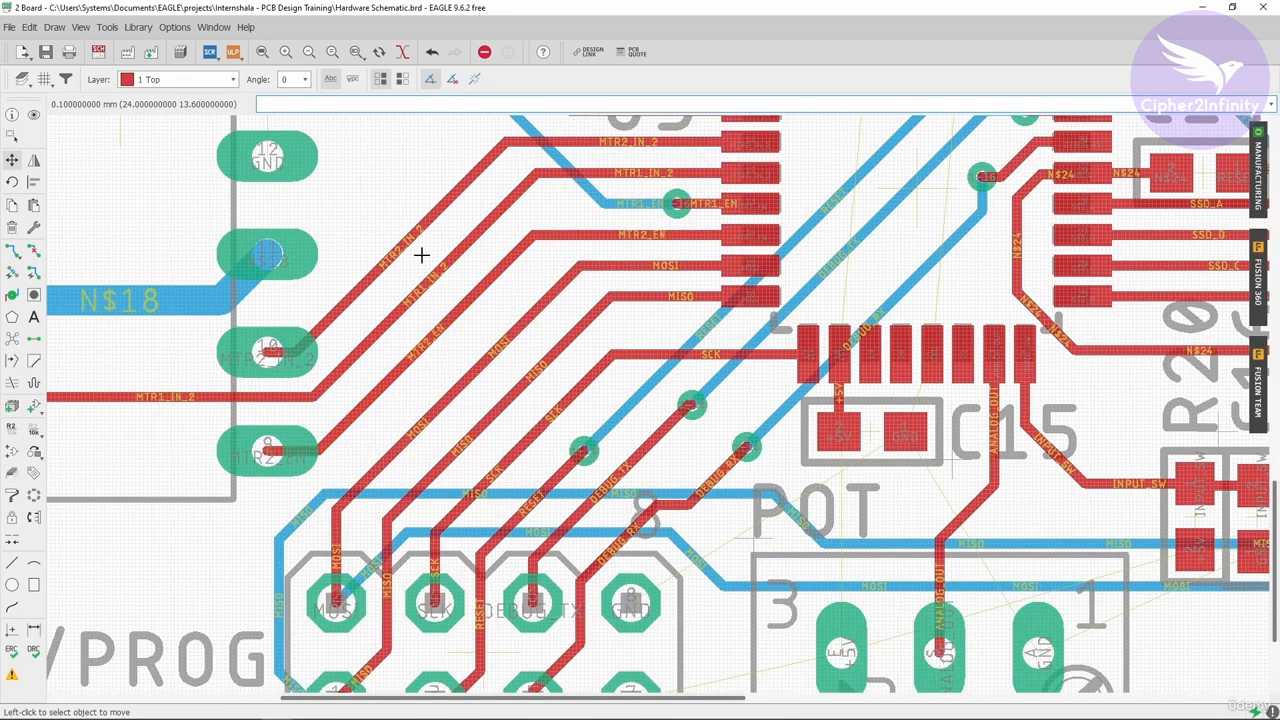
# Step: Shift the MOSI and MISO diagonals between U3 and the DEBUG/PROG header slightly toward the MTR2_EN trace for even spacing
pyautogui.click(487, 361)
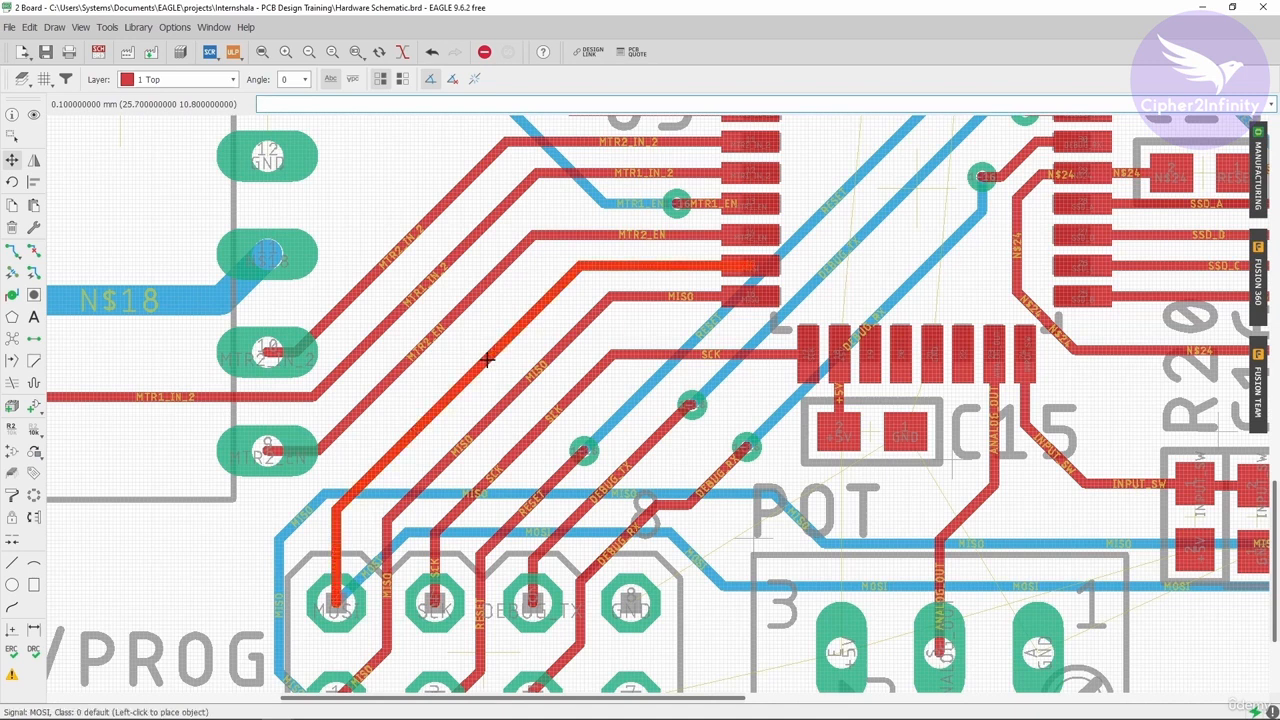
pyautogui.click(494, 369)
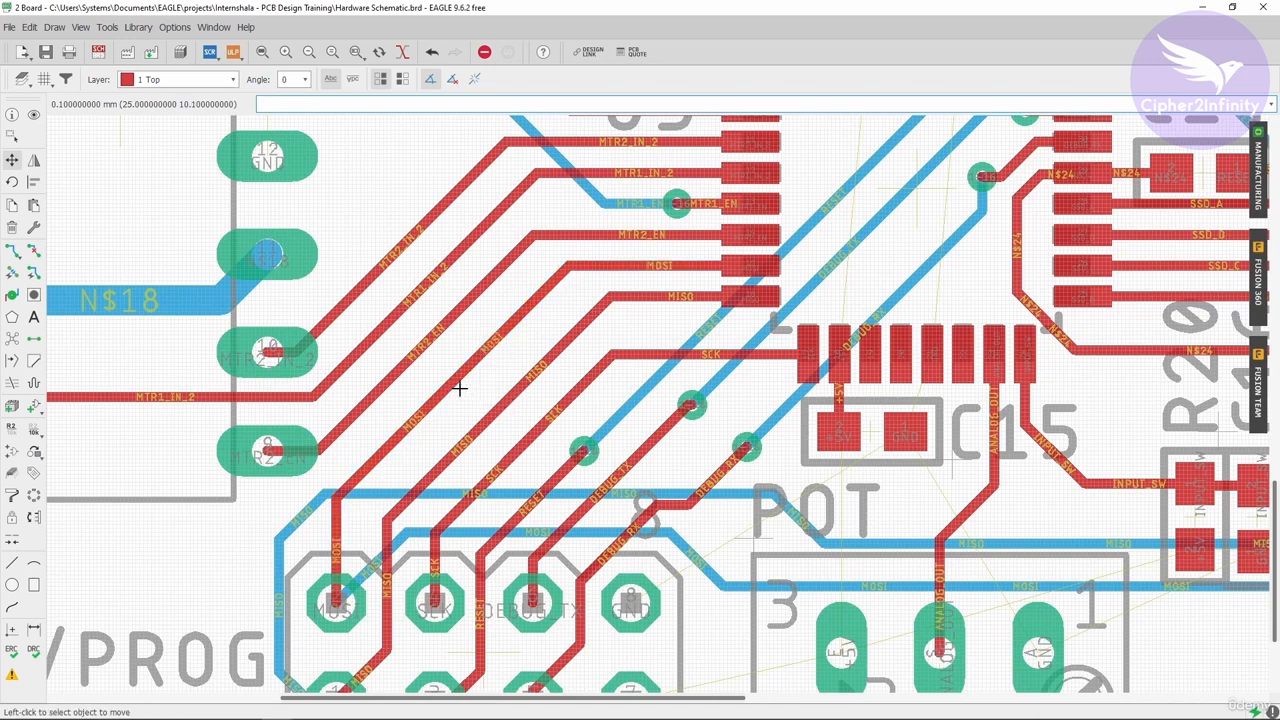
pyautogui.click(499, 419)
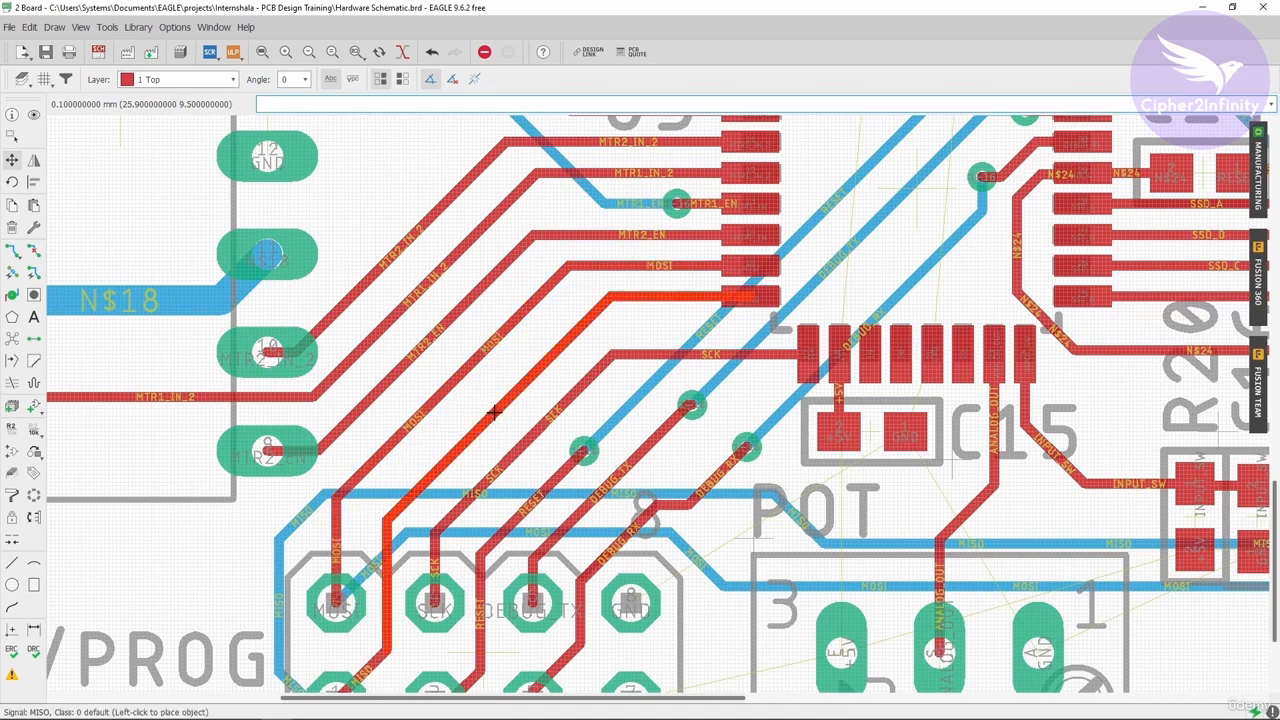
pyautogui.click(491, 409)
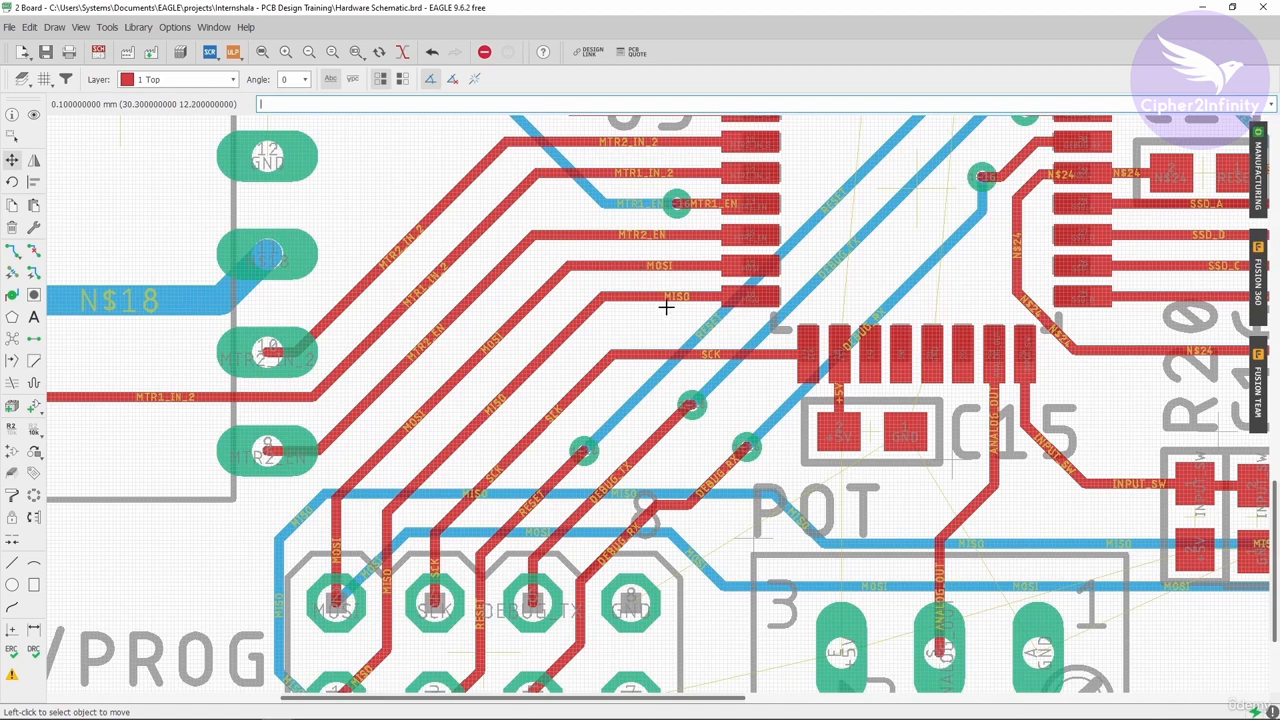
# Step: Examine the spacing of the traces running from U3 to the DEBUG/PROG header and around POT and C15
pyautogui.scroll(-3, 684, 348)
pyautogui.scroll(2, 574, 450)
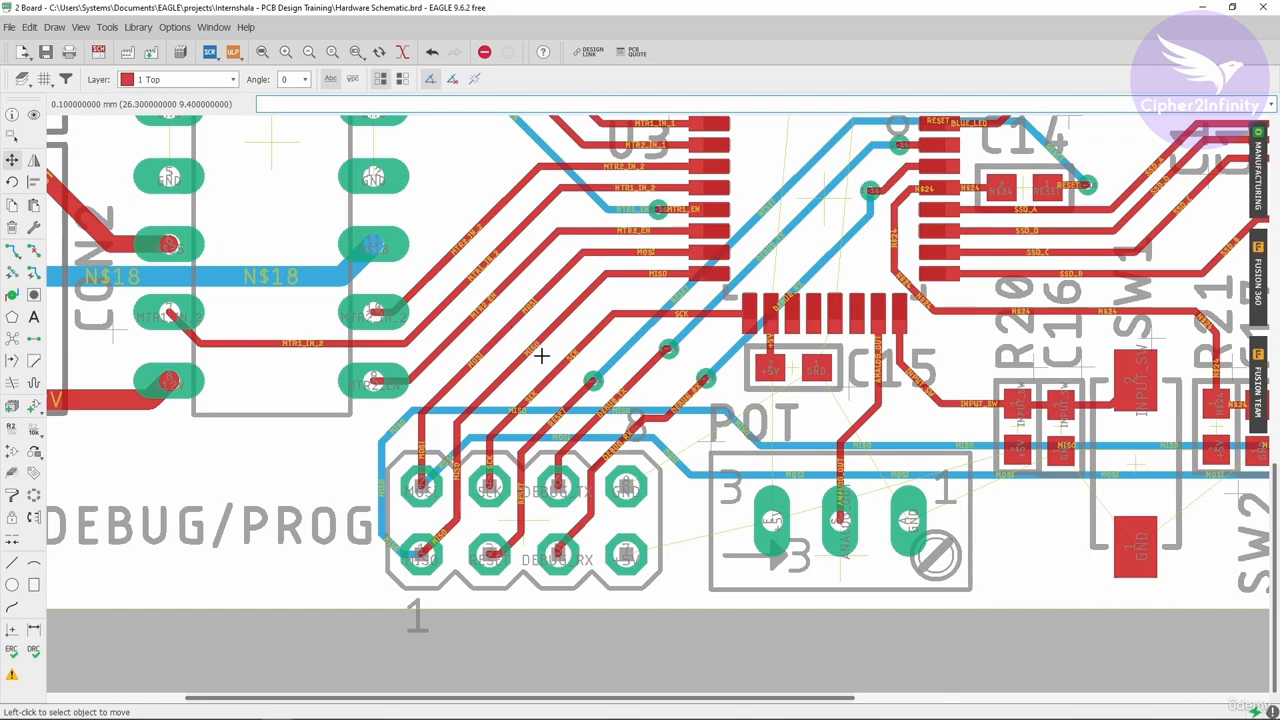
pyautogui.scroll(-2, 443, 383)
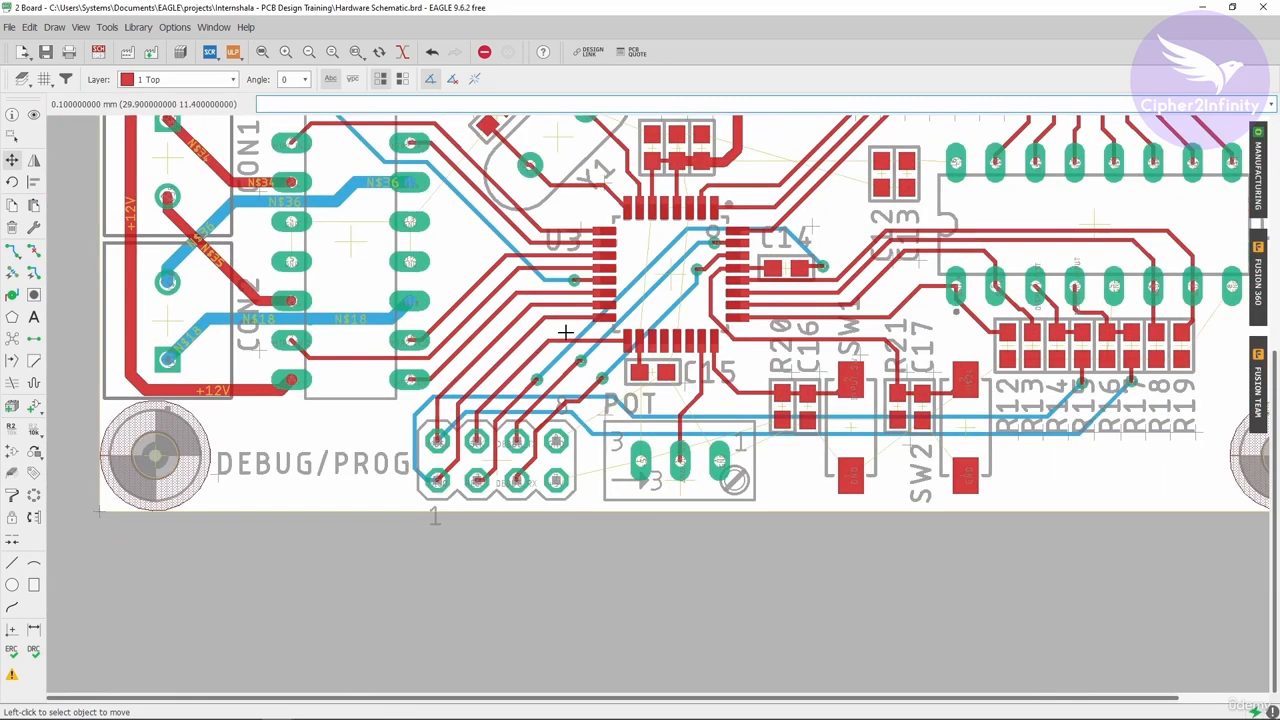
pyautogui.scroll(5, 575, 325)
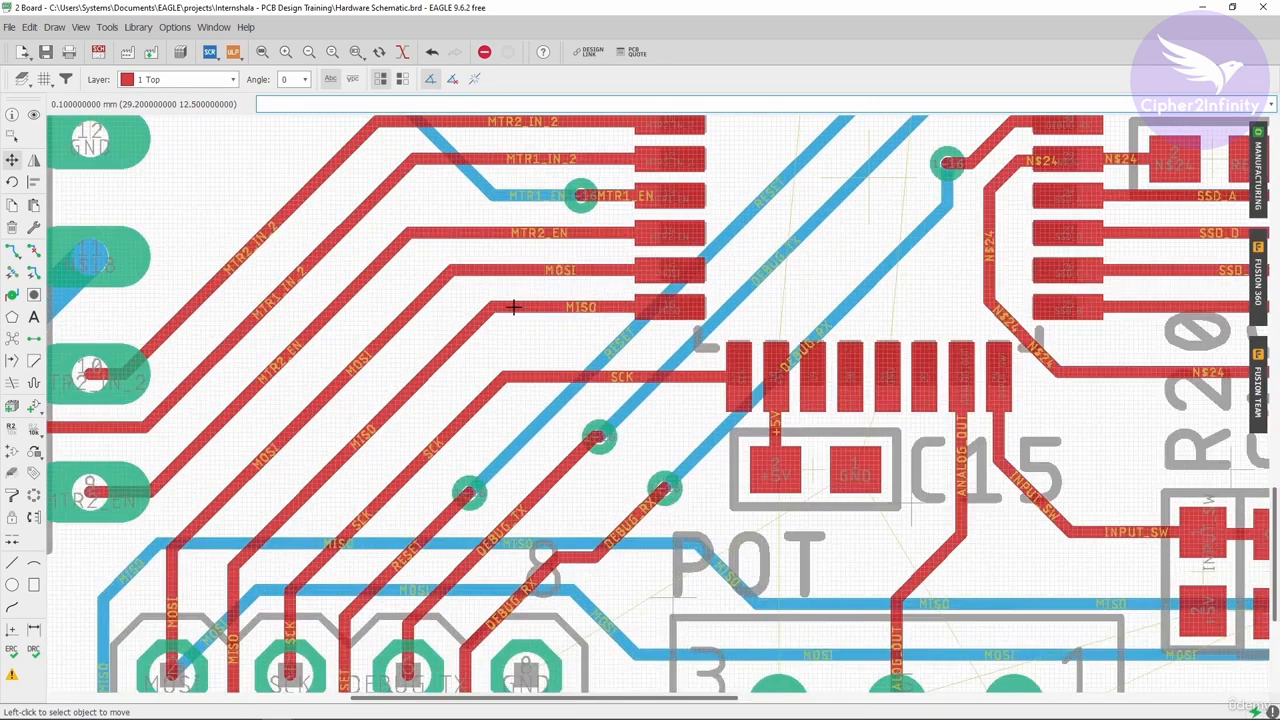
pyautogui.scroll(-4, 513, 307)
pyautogui.scroll(-1, 372, 428)
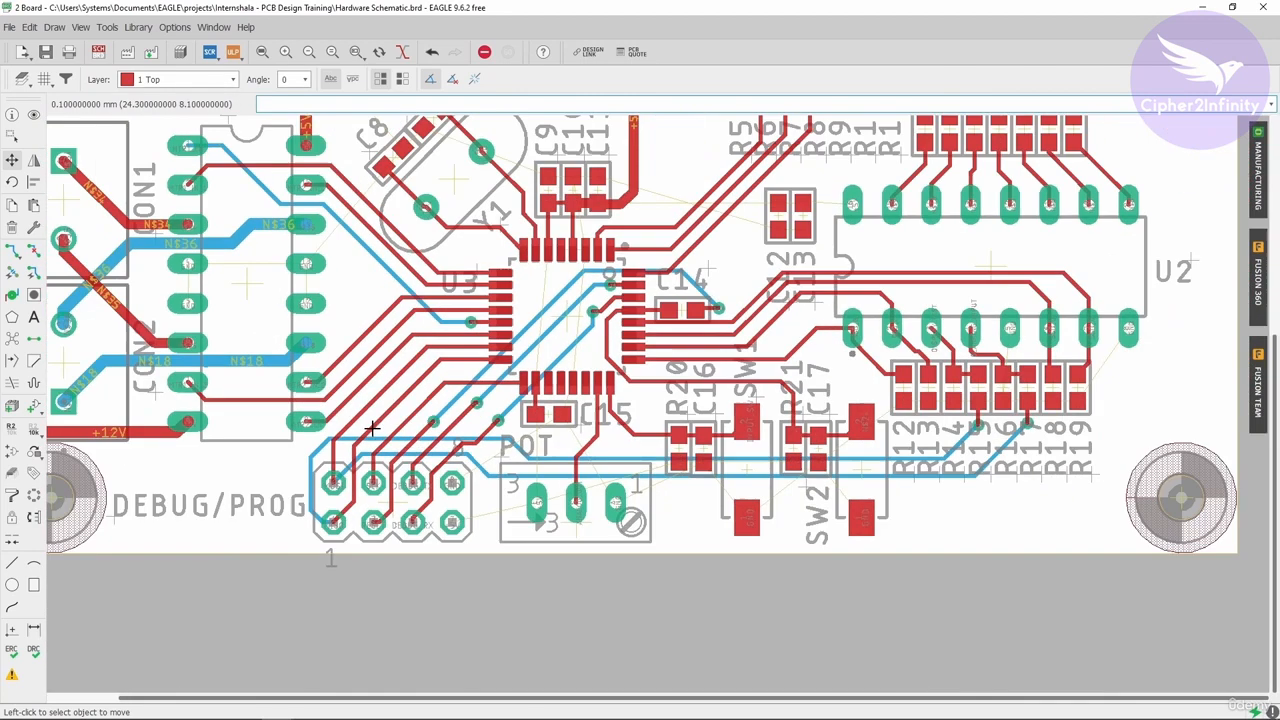
pyautogui.scroll(3, 647, 425)
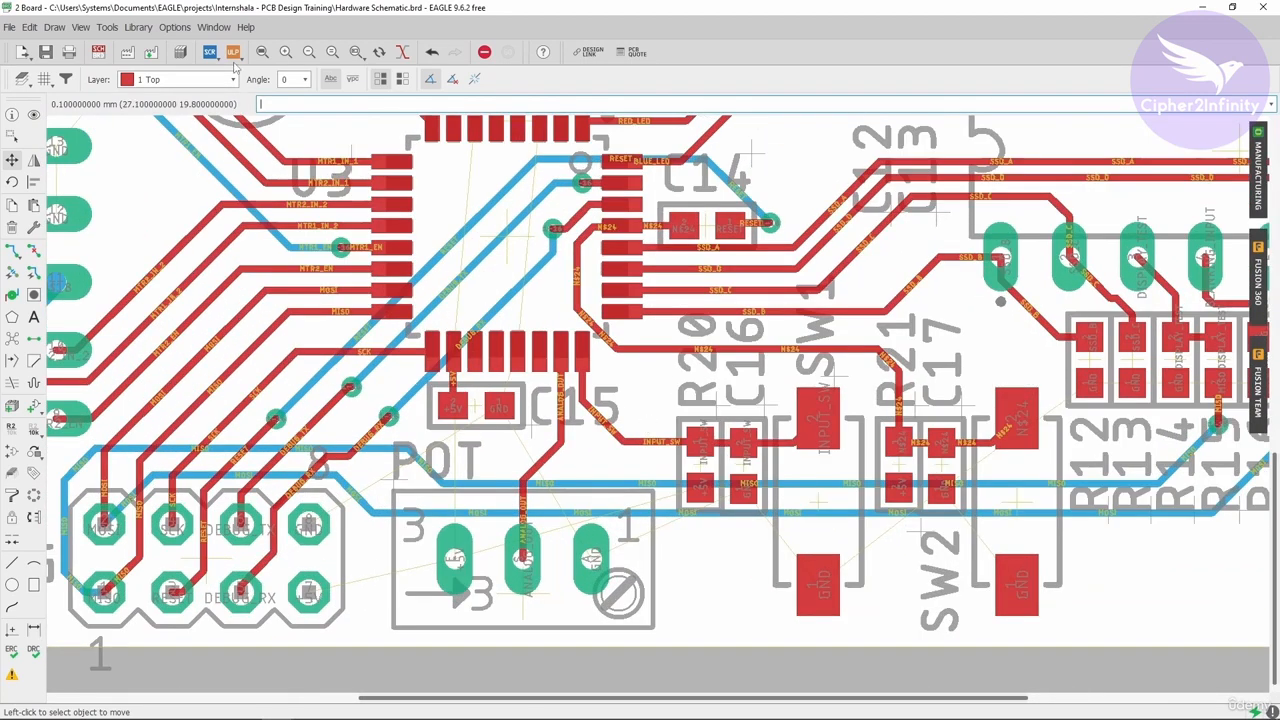
# Step: Change the board layout background to black and look over the routing around U3 and U2
pyautogui.click(174, 27)
pyautogui.click(212, 70)
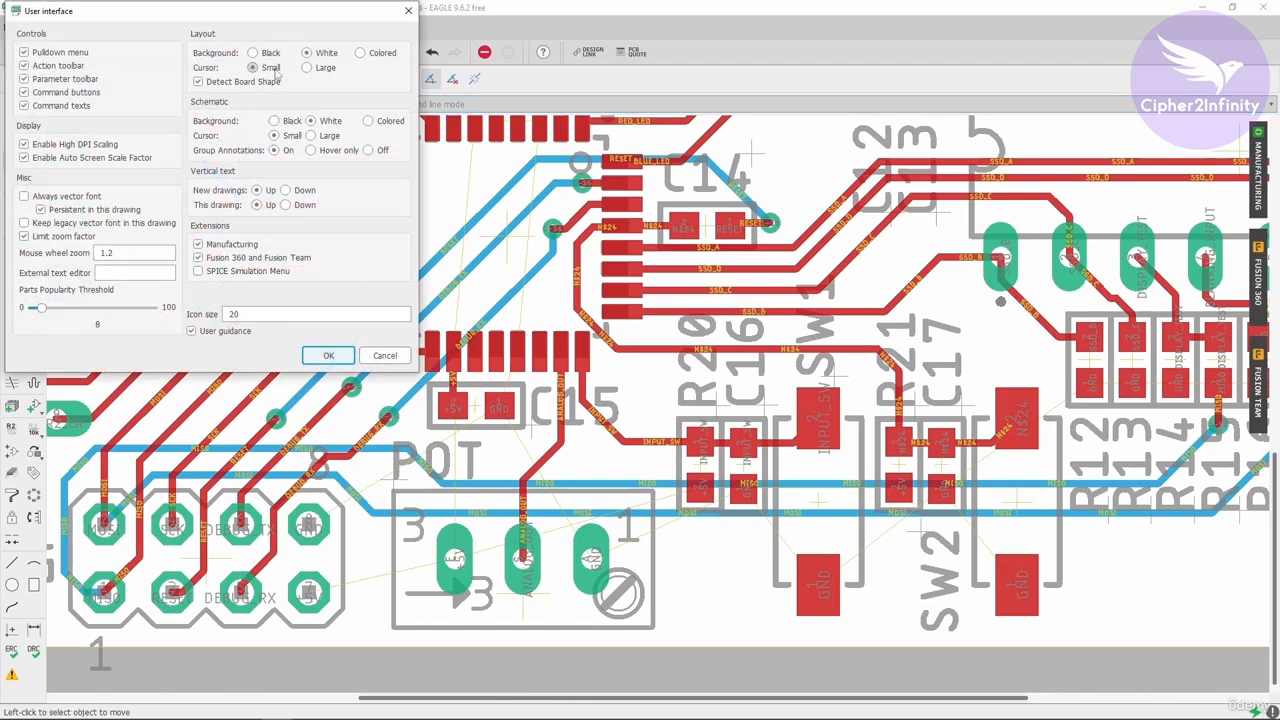
pyautogui.click(253, 53)
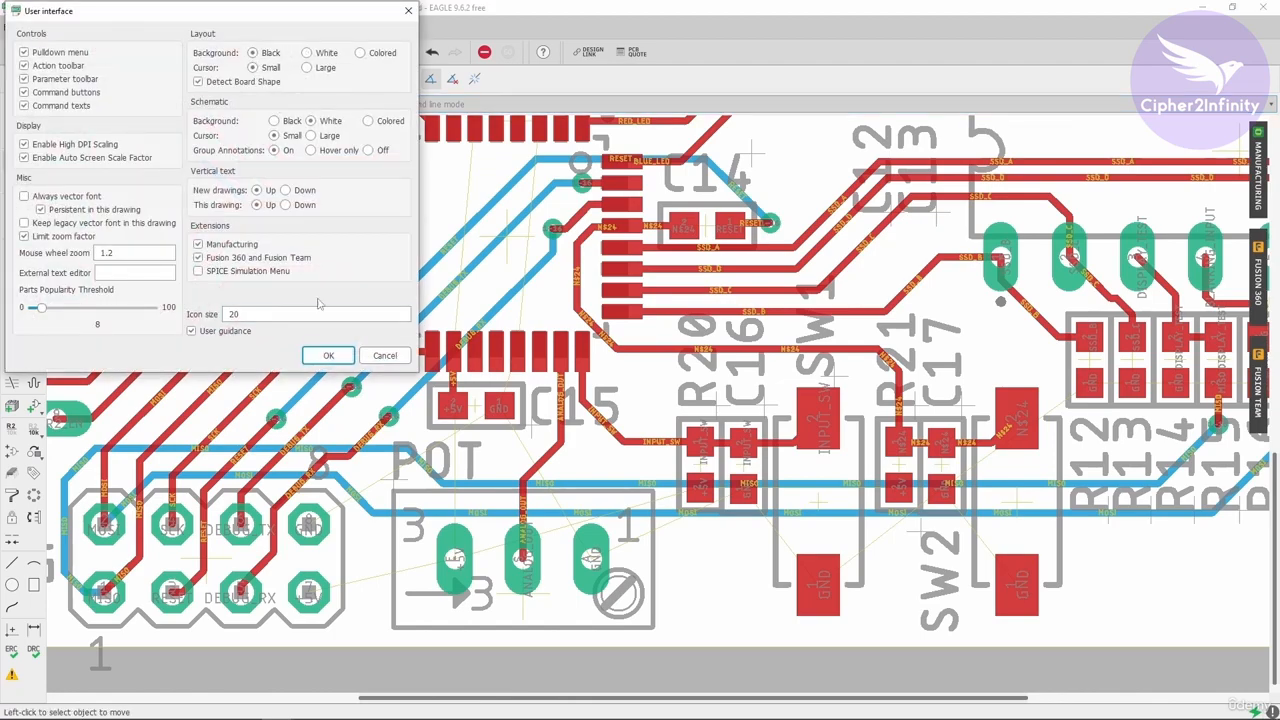
pyautogui.click(328, 355)
pyautogui.scroll(-4, 537, 395)
pyautogui.scroll(6, 677, 231)
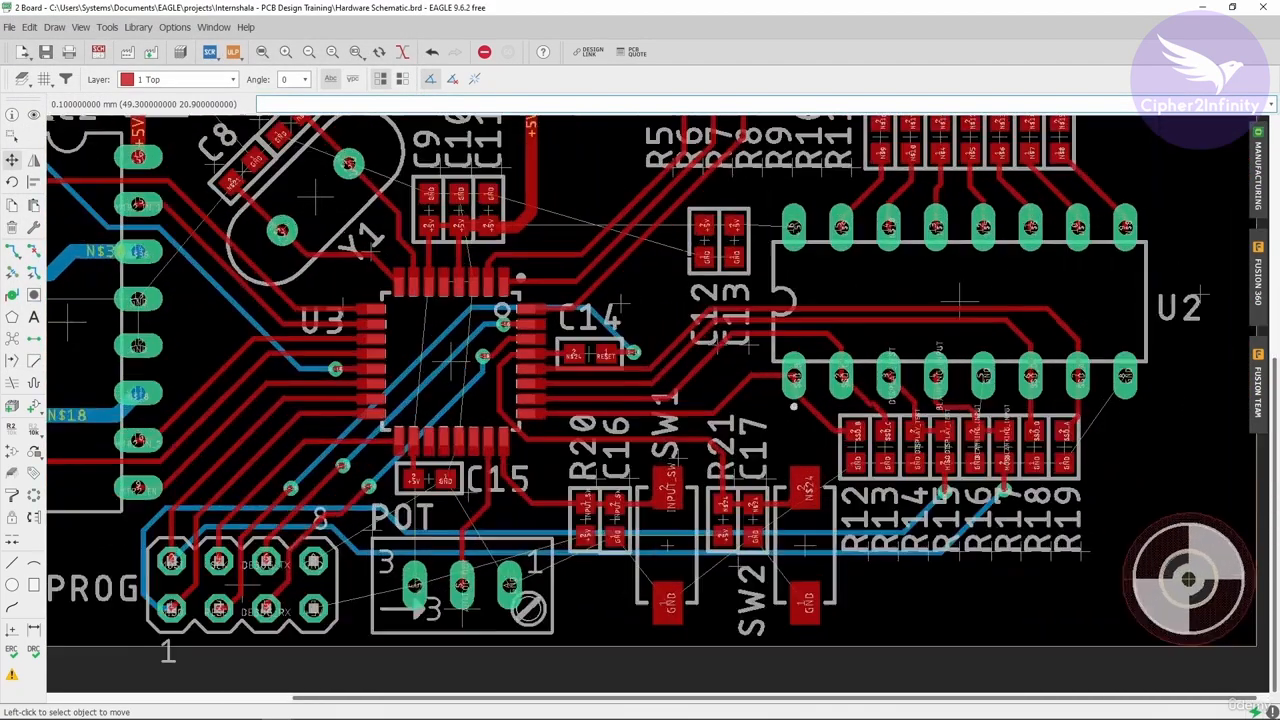
pyautogui.scroll(-4, 600, 322)
pyautogui.scroll(4, 600, 292)
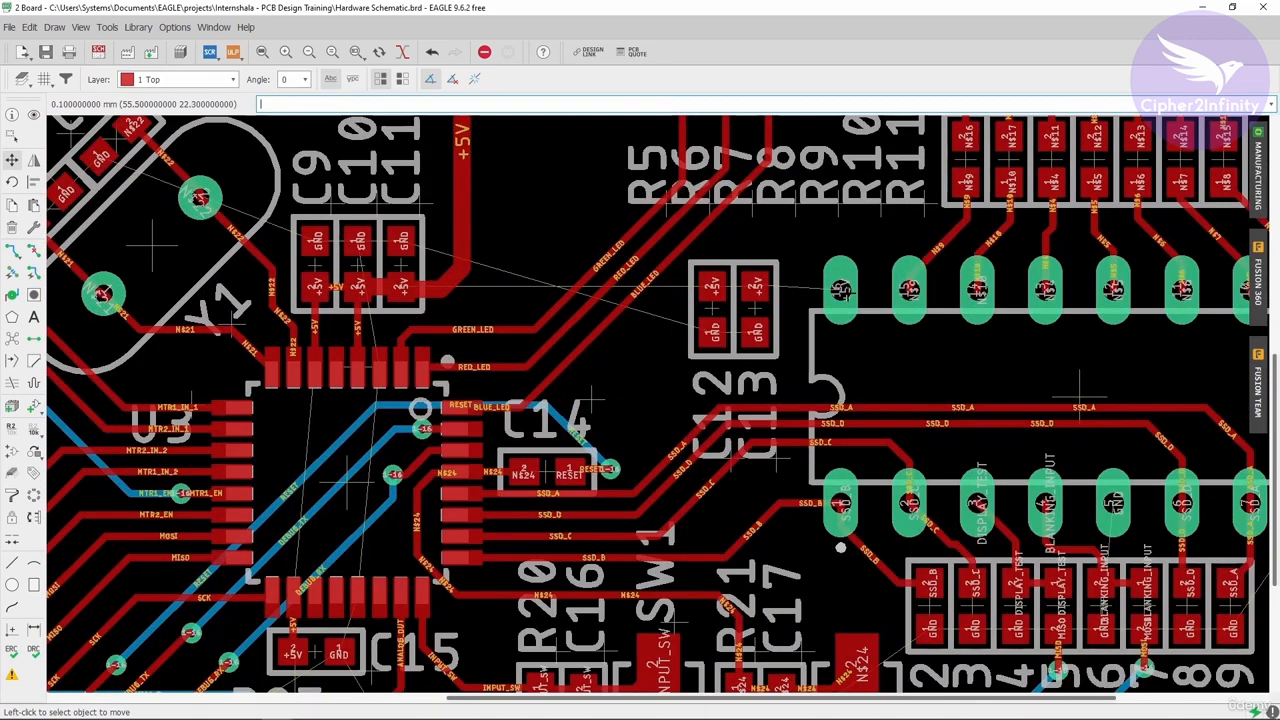
# Step: Highlight the +5V net from U2's pin 16 and inspect its connections to C12, C13 and C11
pyautogui.click(34, 115)
pyautogui.click(842, 290)
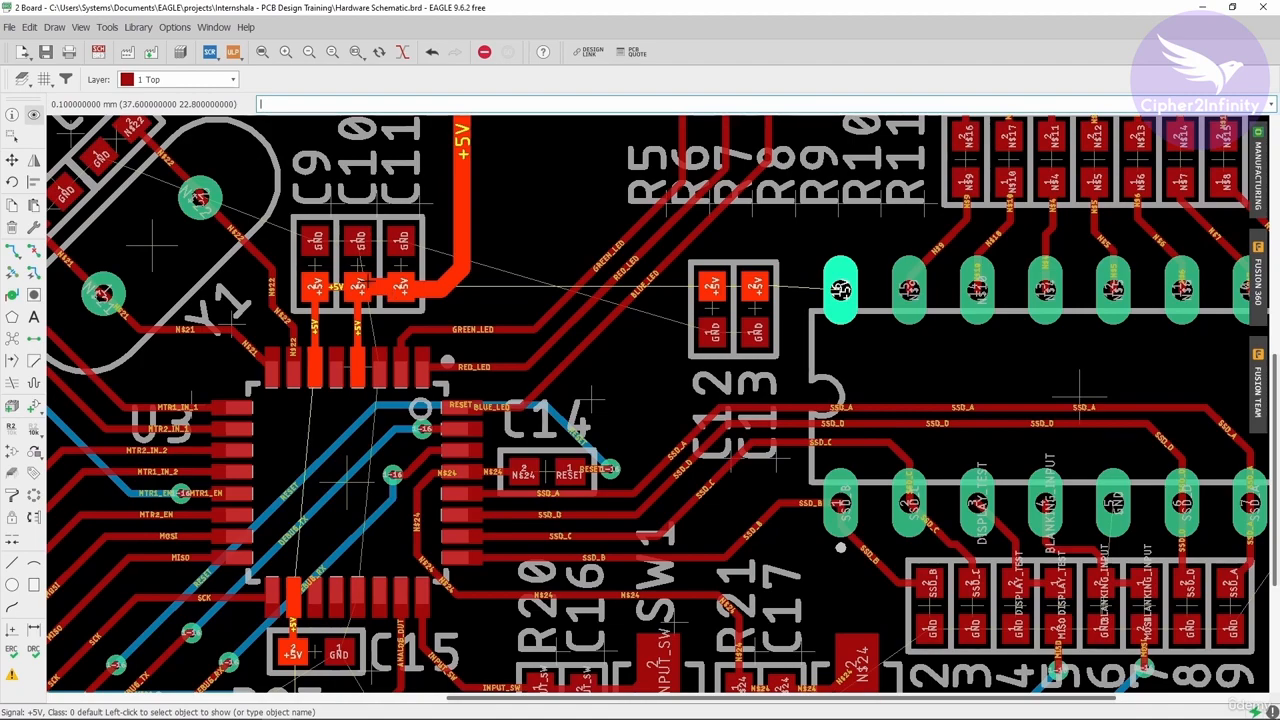
pyautogui.scroll(-2, 415, 317)
pyautogui.scroll(3, 617, 304)
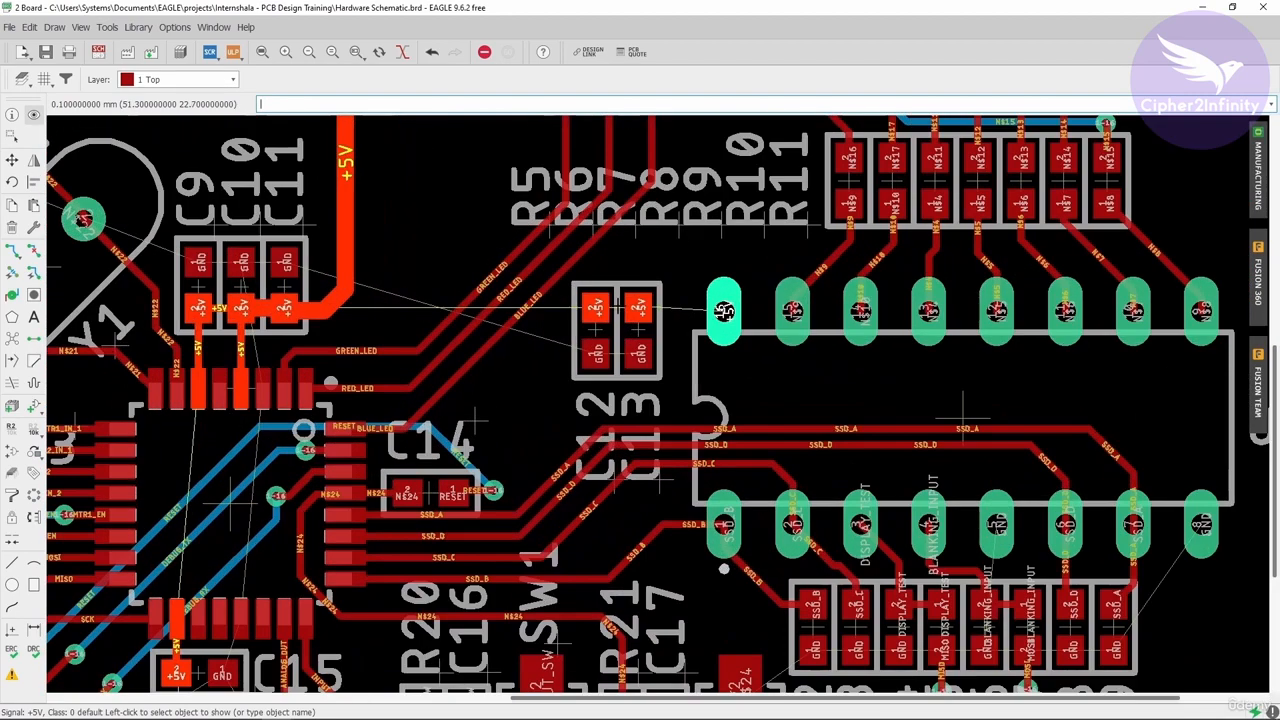
pyautogui.scroll(-1, 723, 309)
pyautogui.scroll(2, 794, 326)
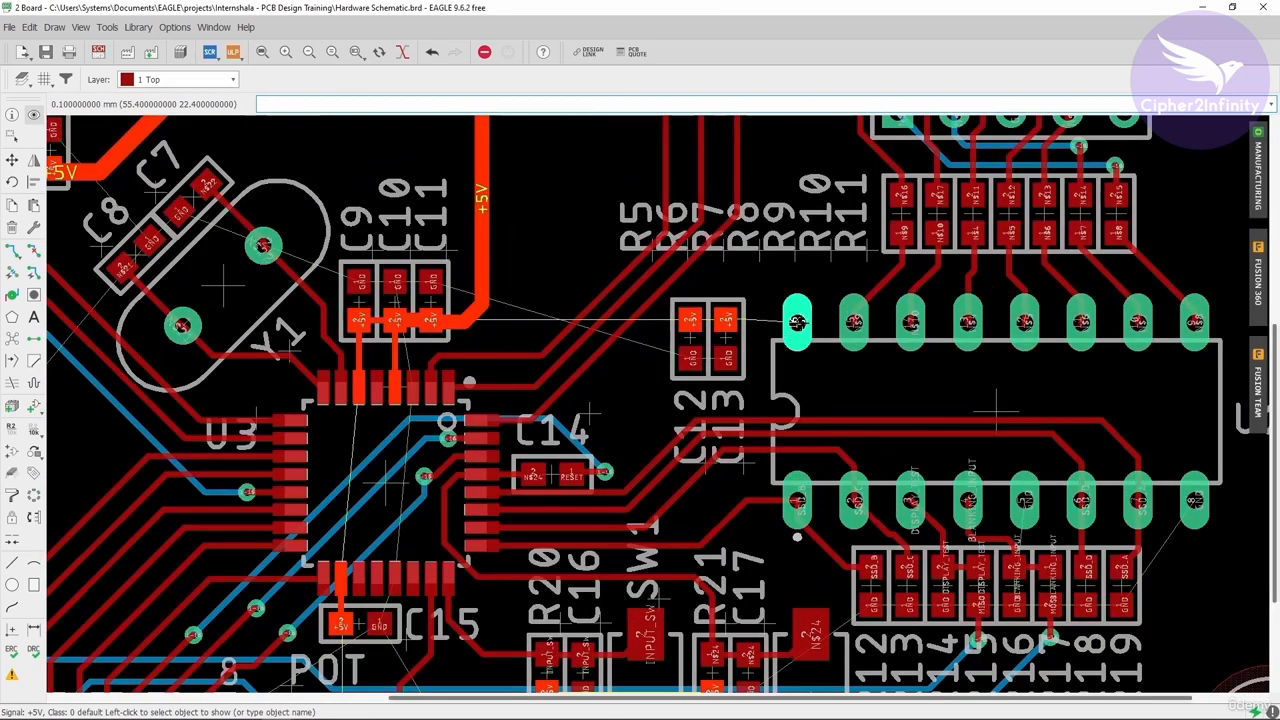
# Step: Set the board layout background back to white
pyautogui.click(174, 27)
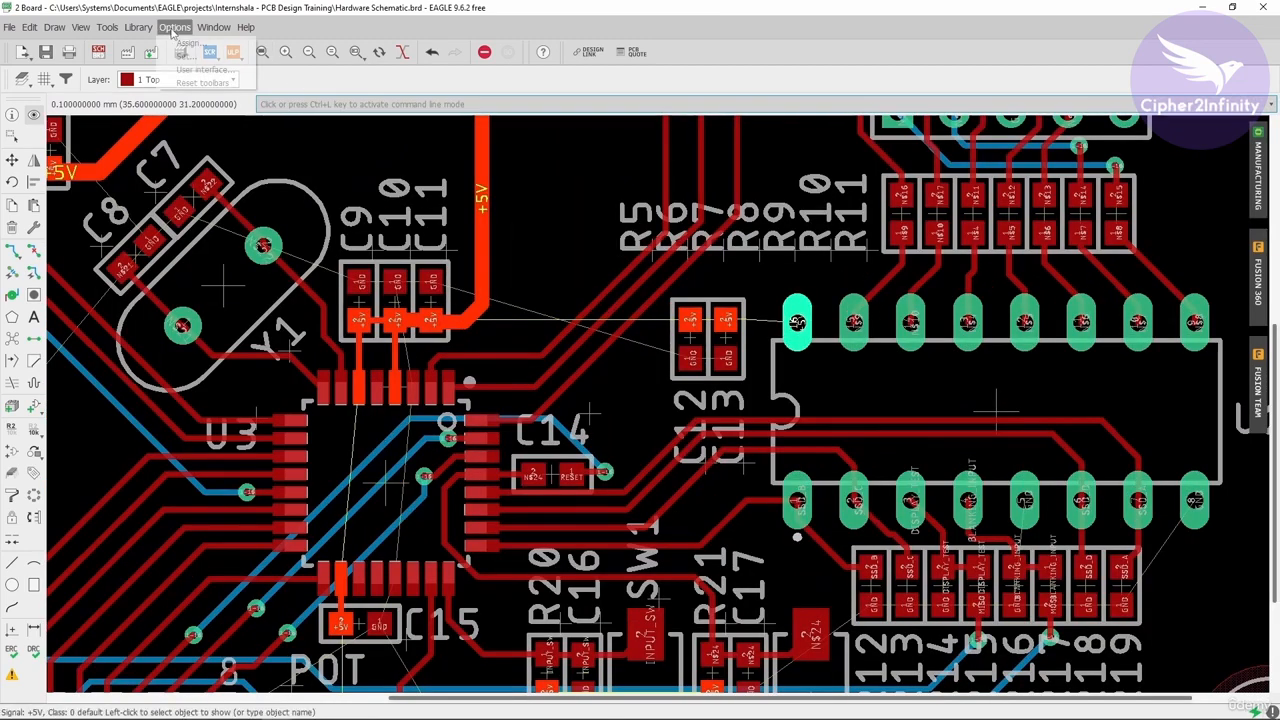
pyautogui.click(200, 68)
pyautogui.click(307, 52)
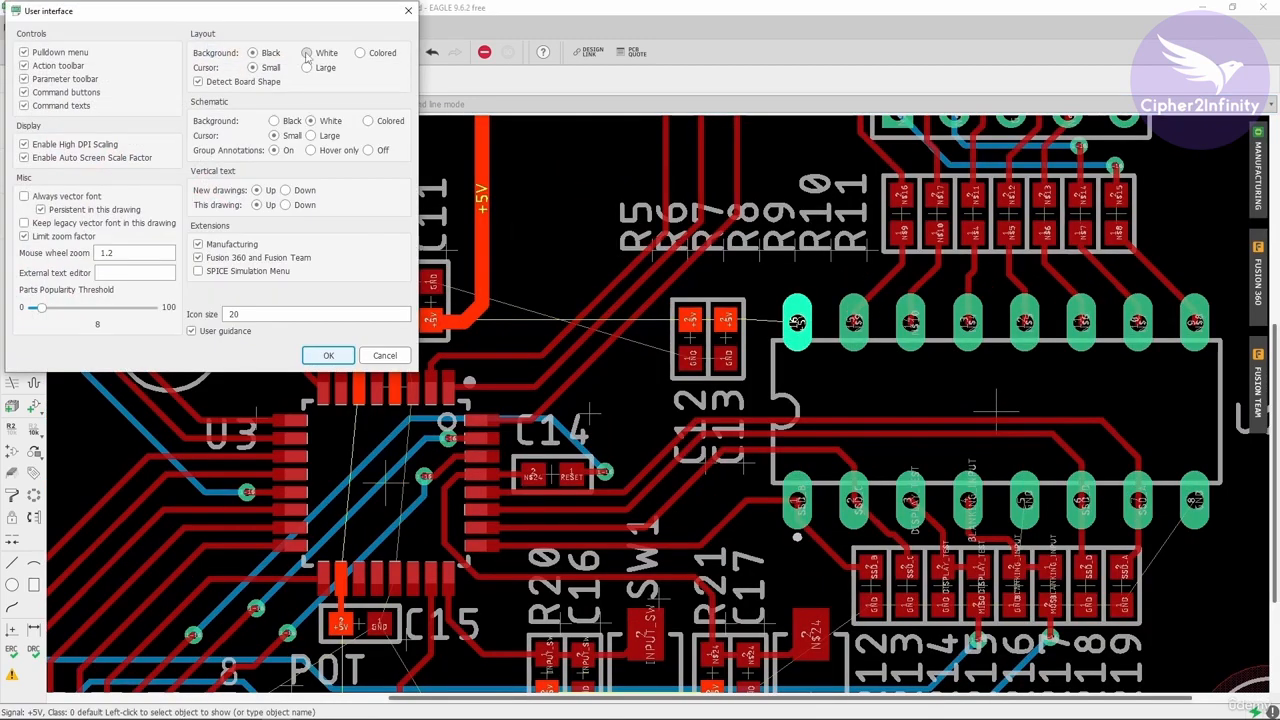
pyautogui.click(328, 355)
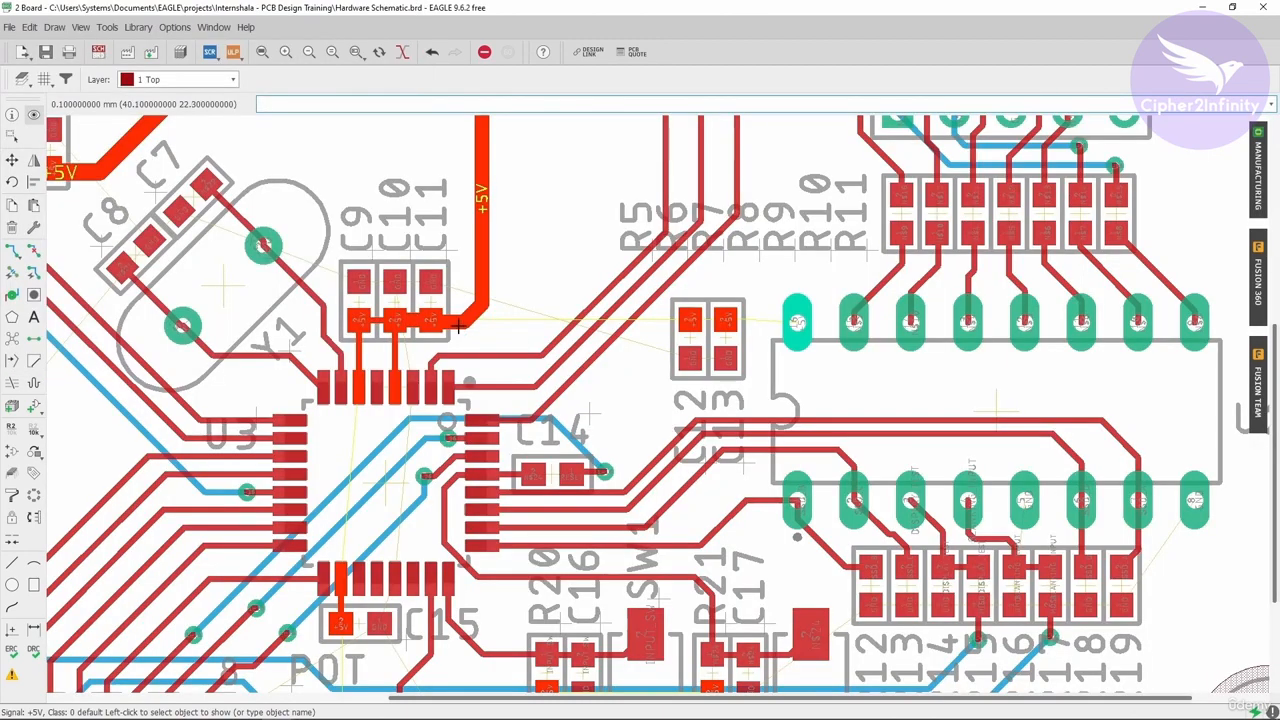
pyautogui.click(12, 247)
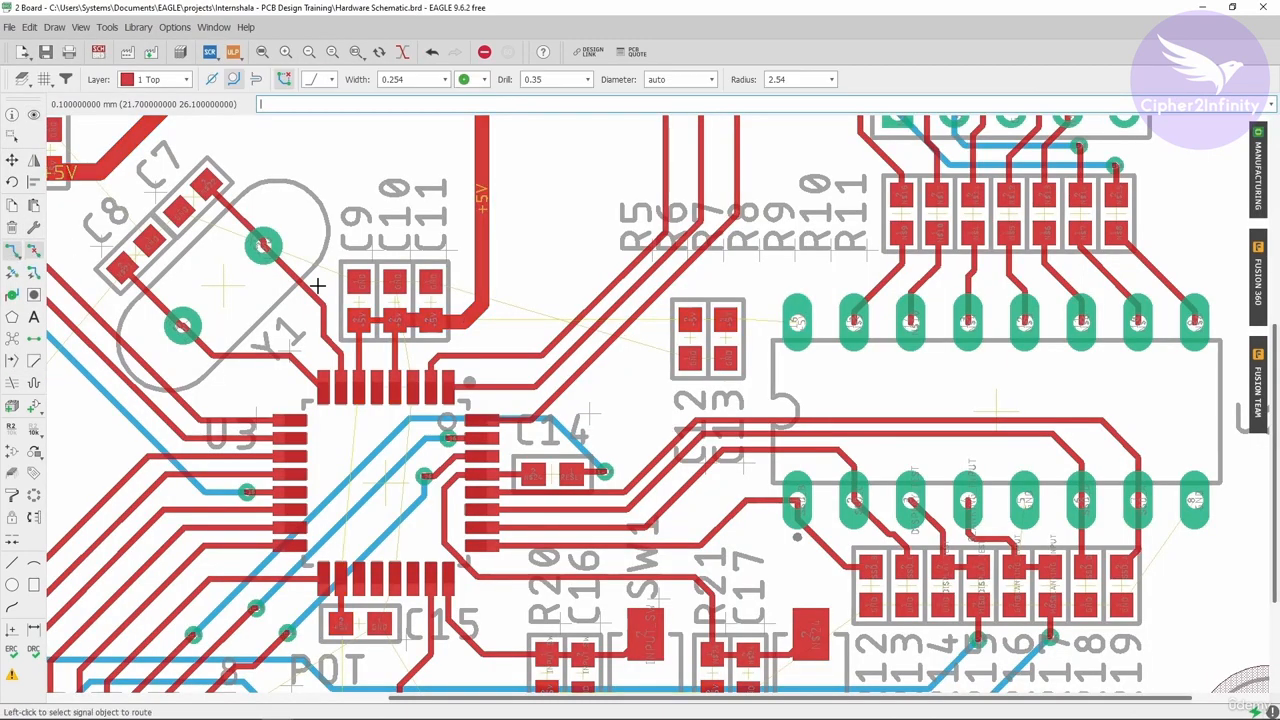
pyautogui.scroll(2, 477, 320)
pyautogui.click(480, 317)
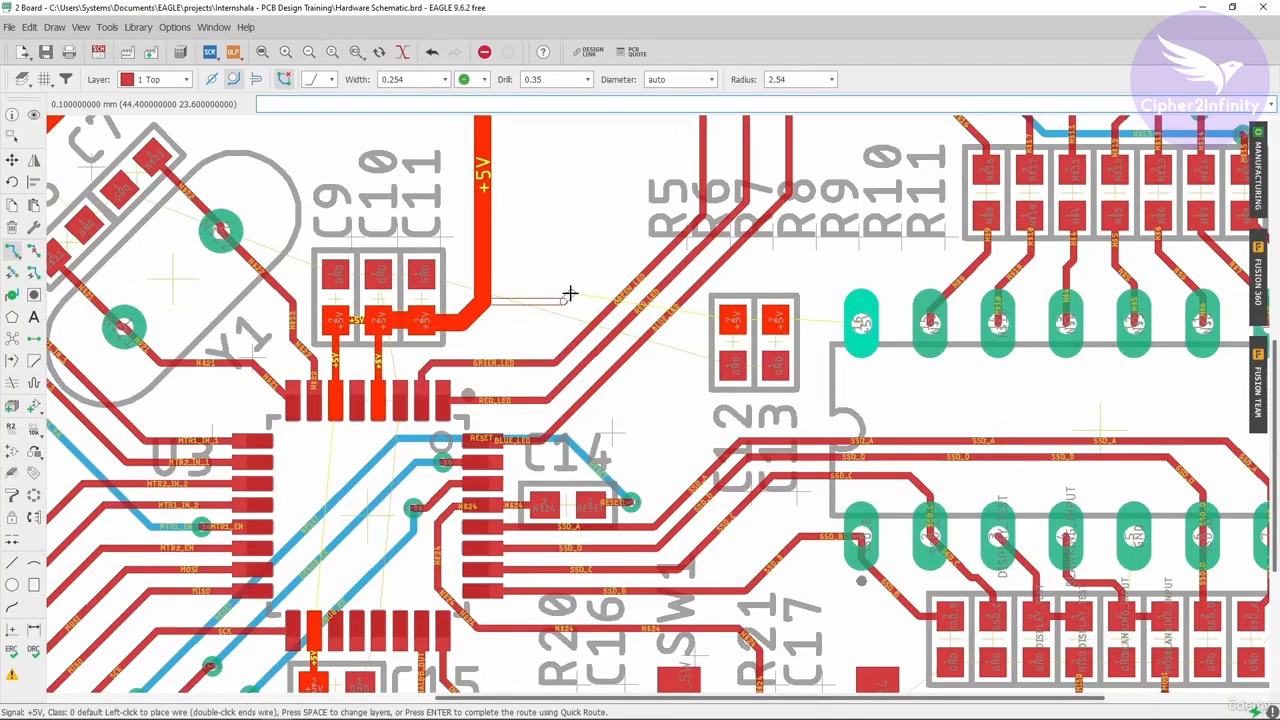
pyautogui.scroll(-2, 569, 293)
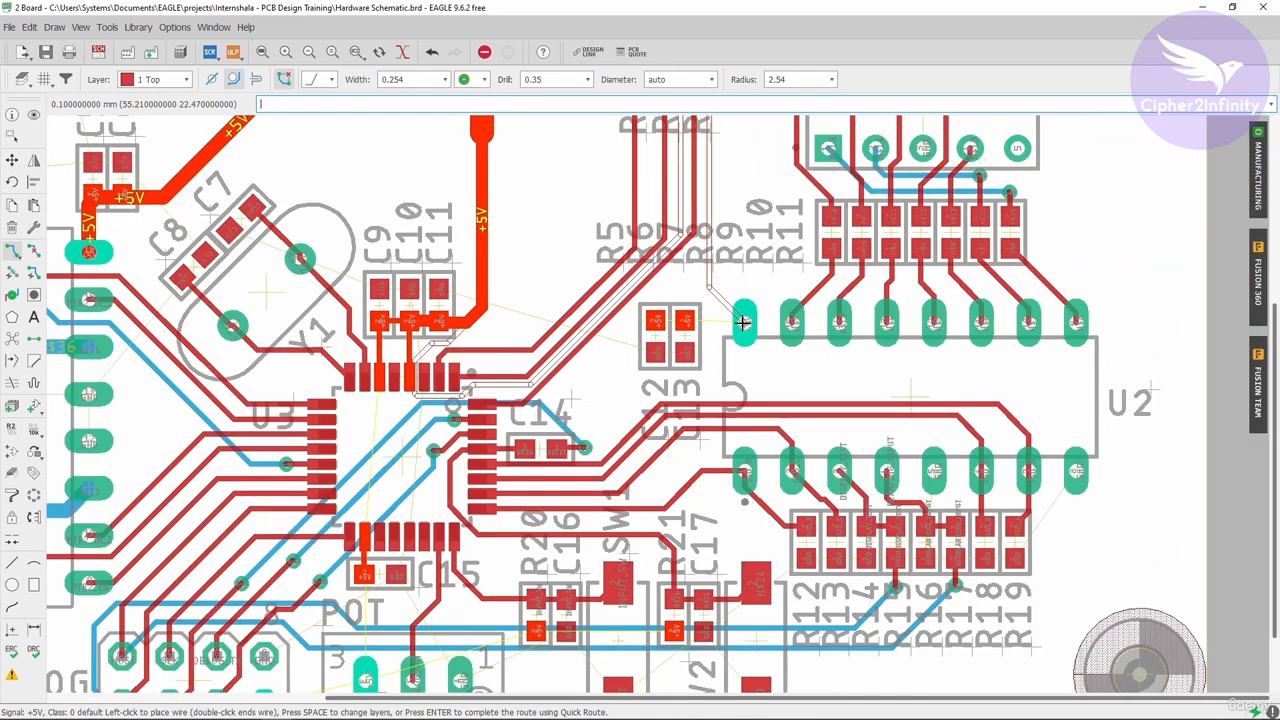
pyautogui.press('Escape')
# Step: Change the board grid unit to mil
pyautogui.scroll(2, 711, 325)
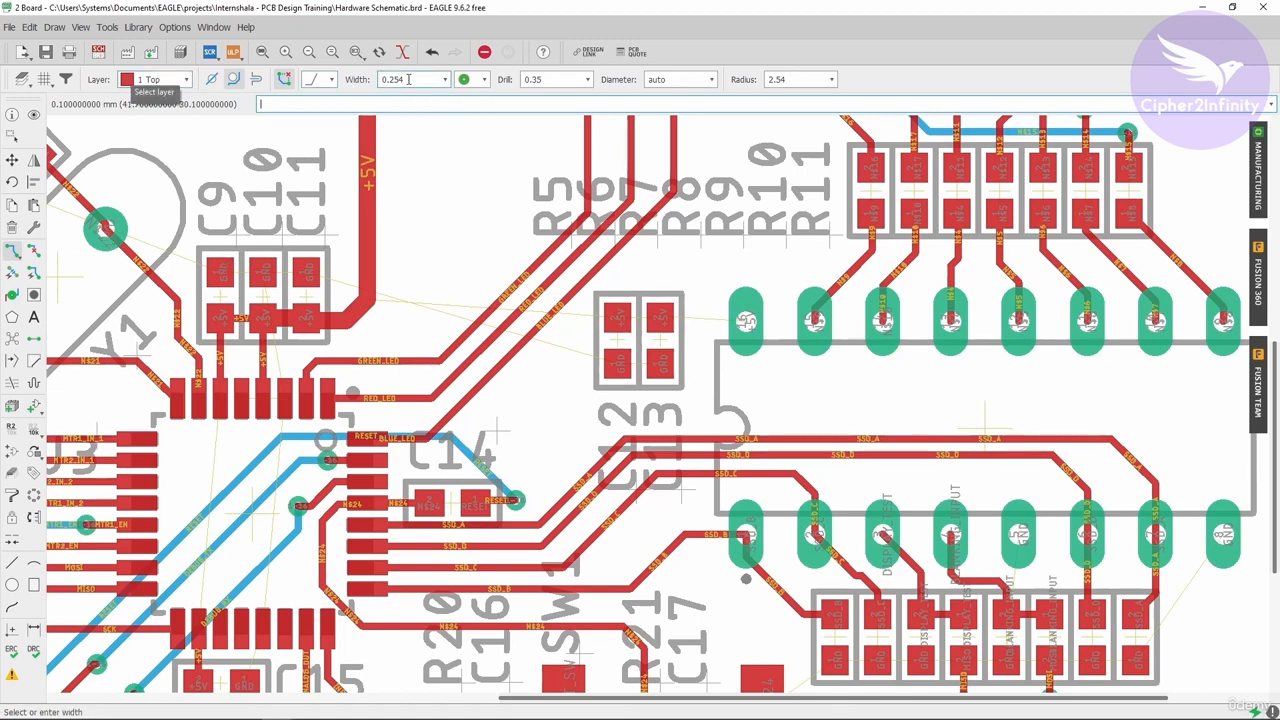
pyautogui.click(44, 77)
pyautogui.click(142, 79)
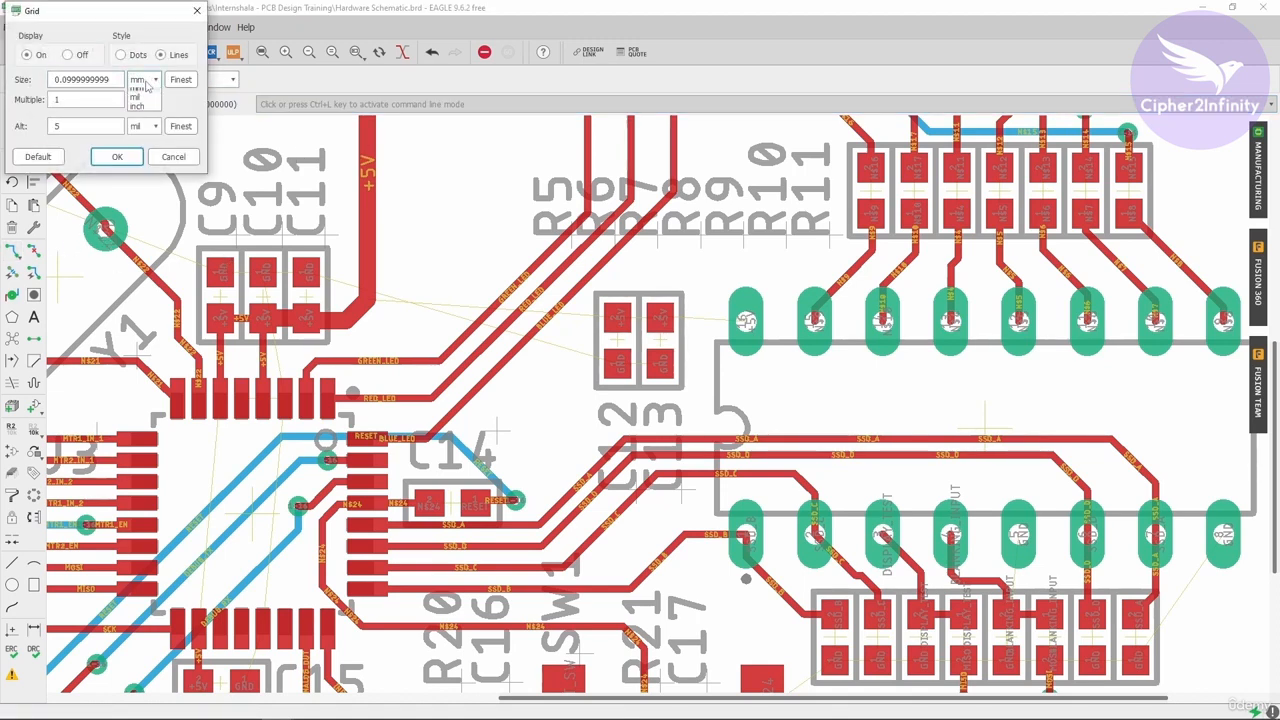
pyautogui.click(140, 111)
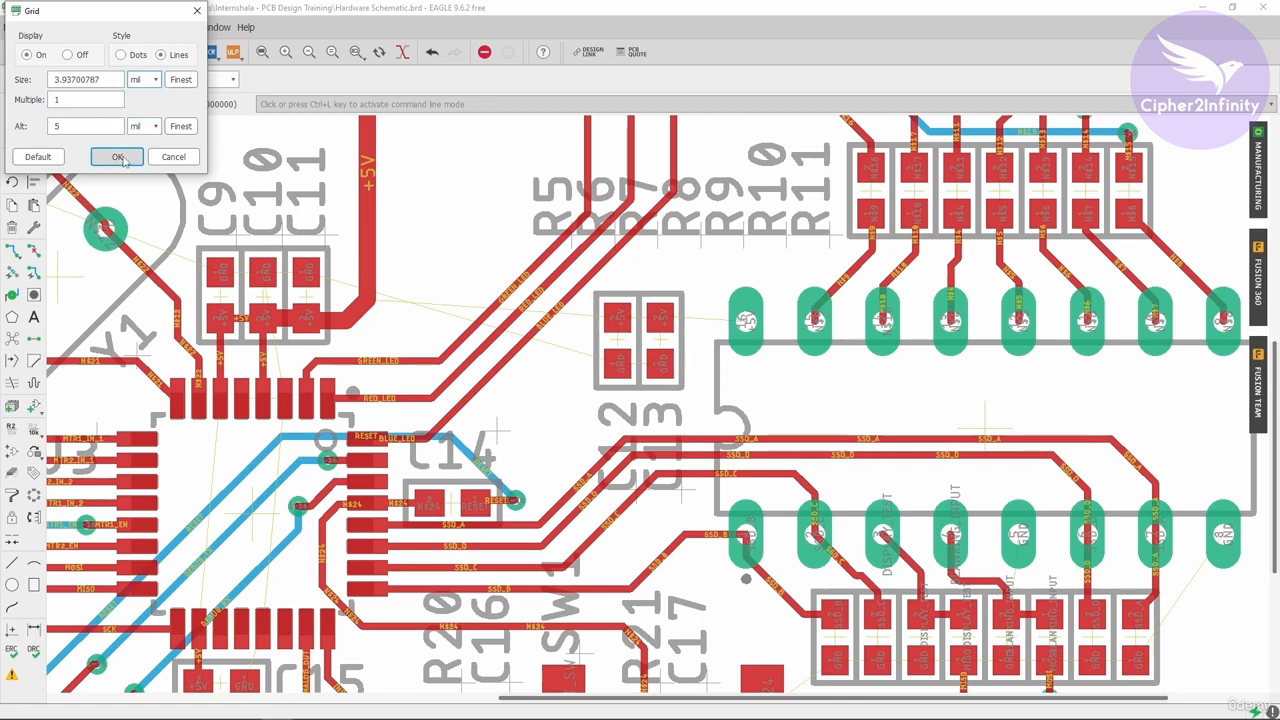
pyautogui.click(117, 156)
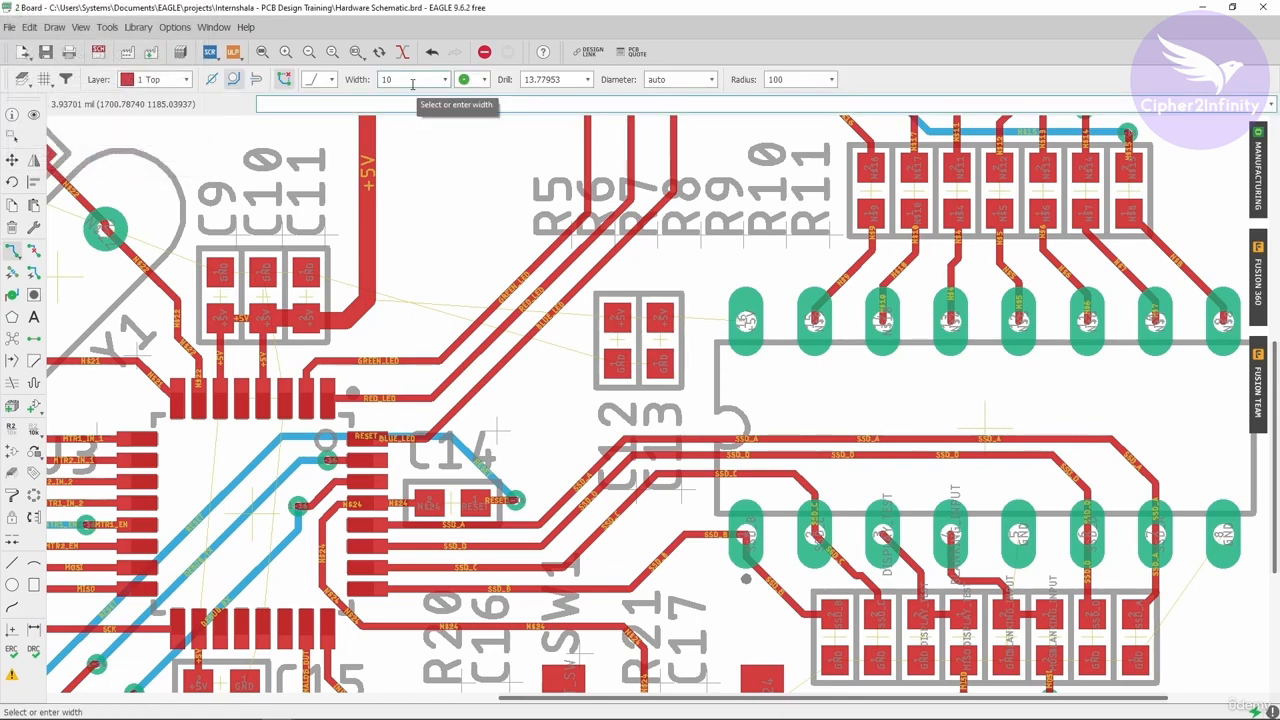
# Step: Route a short 10 mil +5V top-layer trace from the bend beside C11 toward C12 and switch to the bottom layer
pyautogui.click(374, 294)
pyautogui.scroll(1, 374, 294)
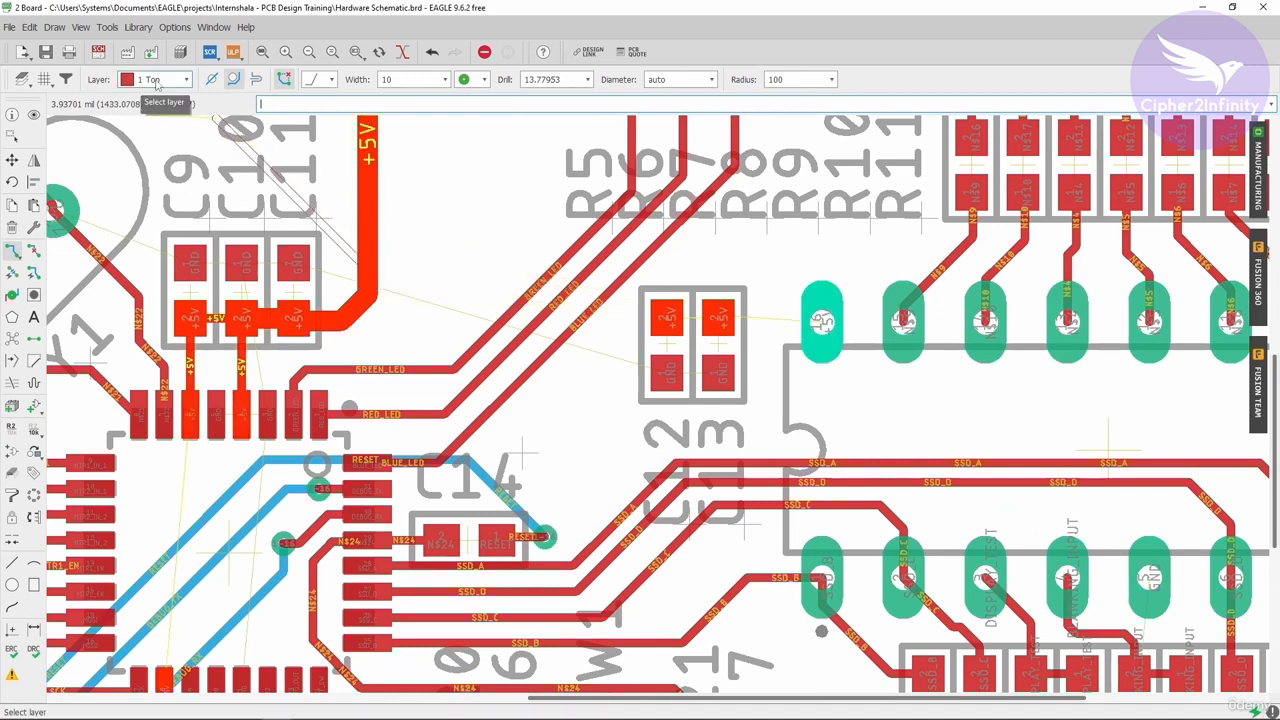
pyautogui.click(451, 295)
pyautogui.click(170, 84)
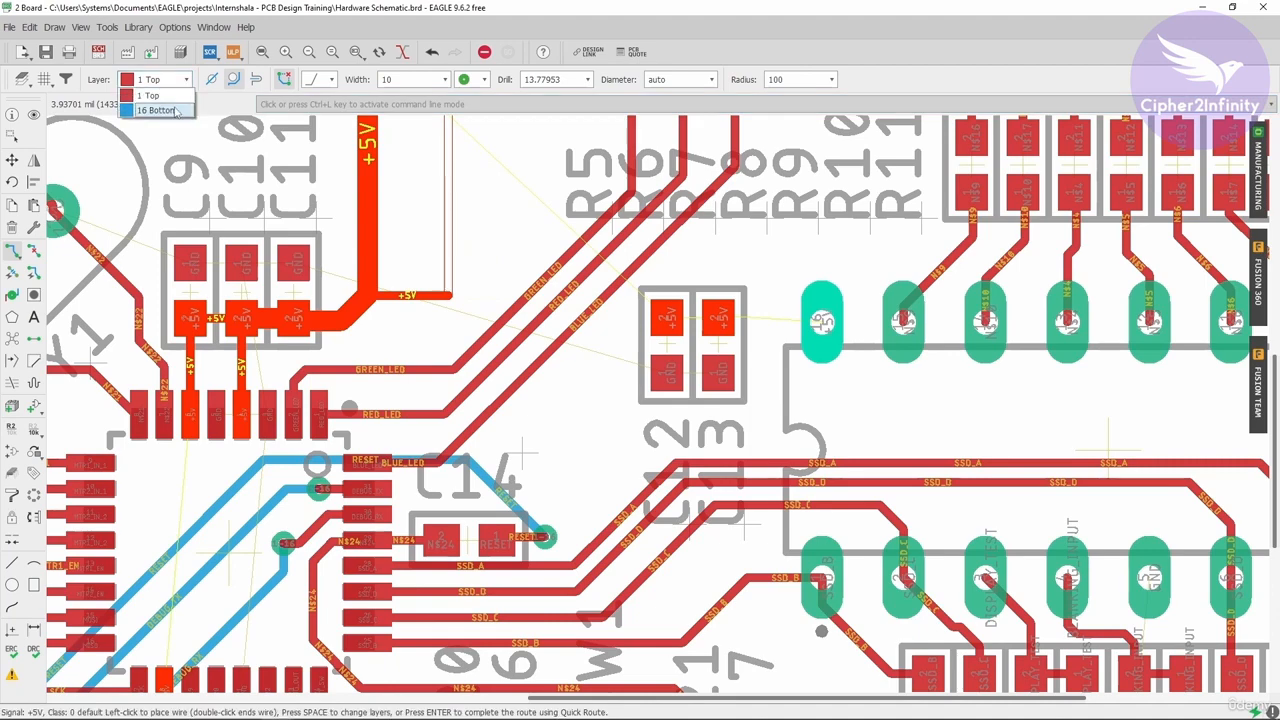
pyautogui.click(158, 109)
pyautogui.scroll(1, 447, 291)
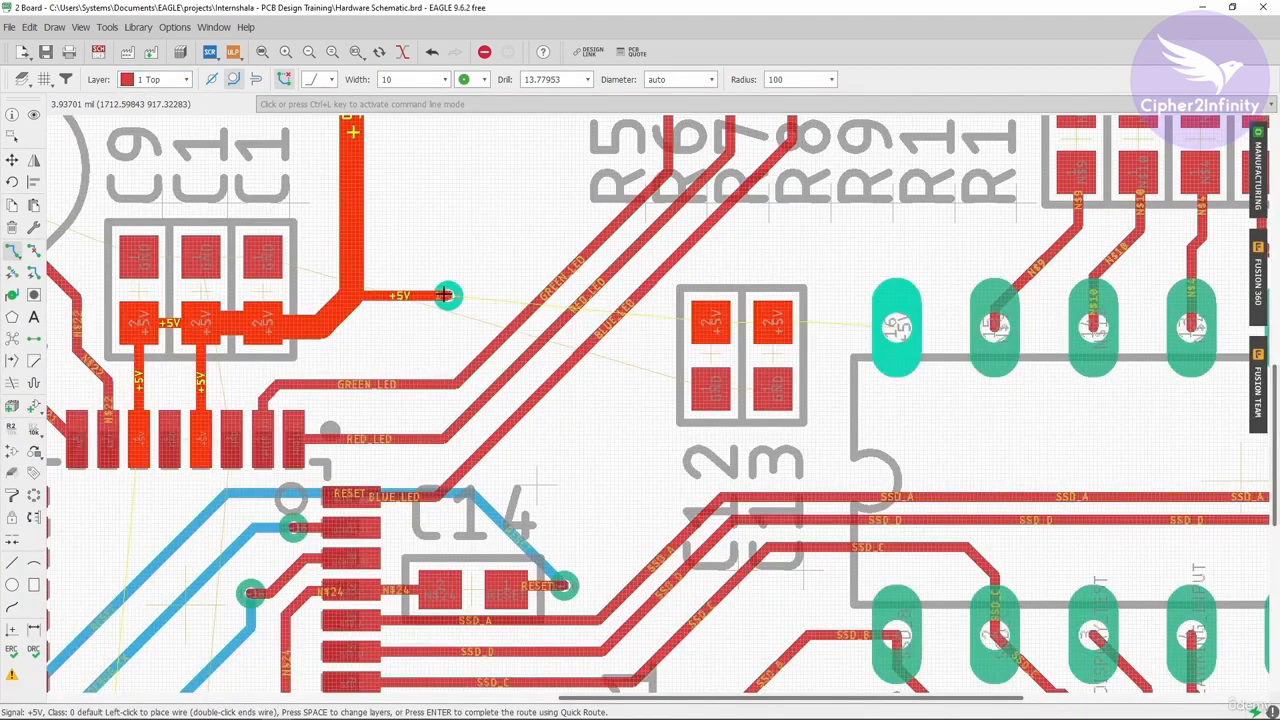
# Step: Route the 10 mil +5V trace on the bottom layer beneath the three LED traces and place a via beside C12
pyautogui.click(658, 325)
pyautogui.click(165, 80)
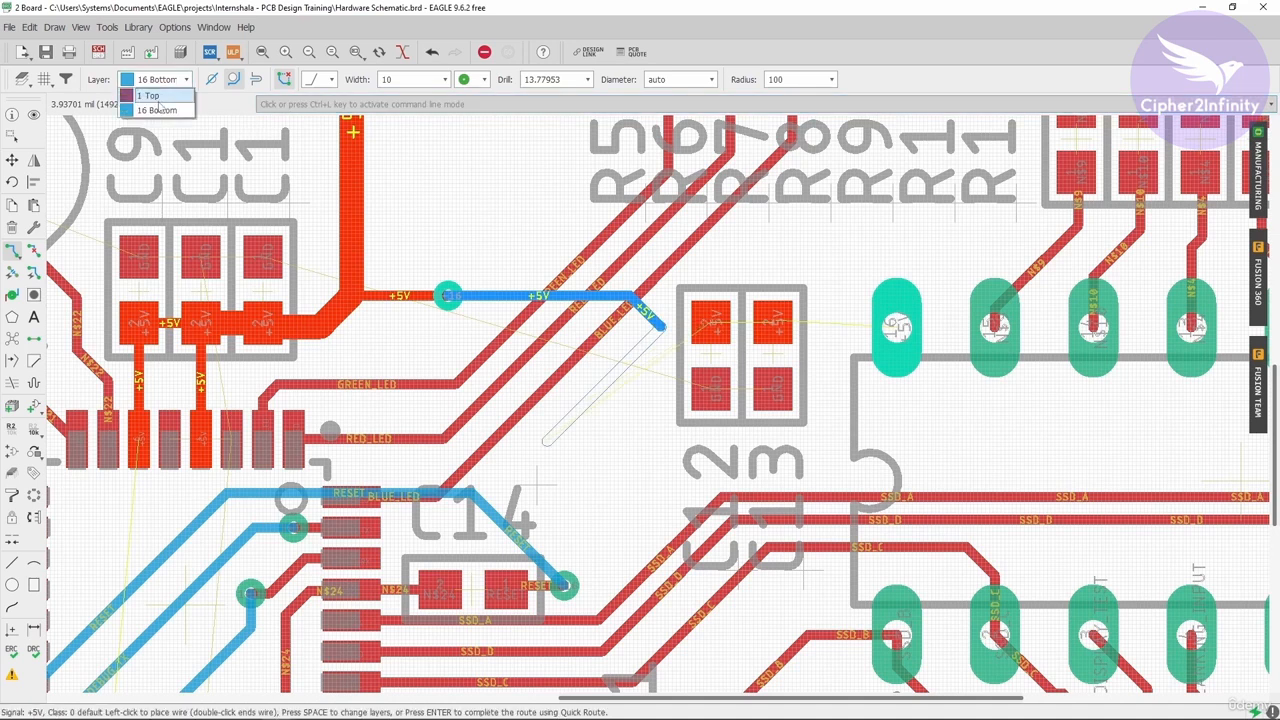
pyautogui.click(158, 110)
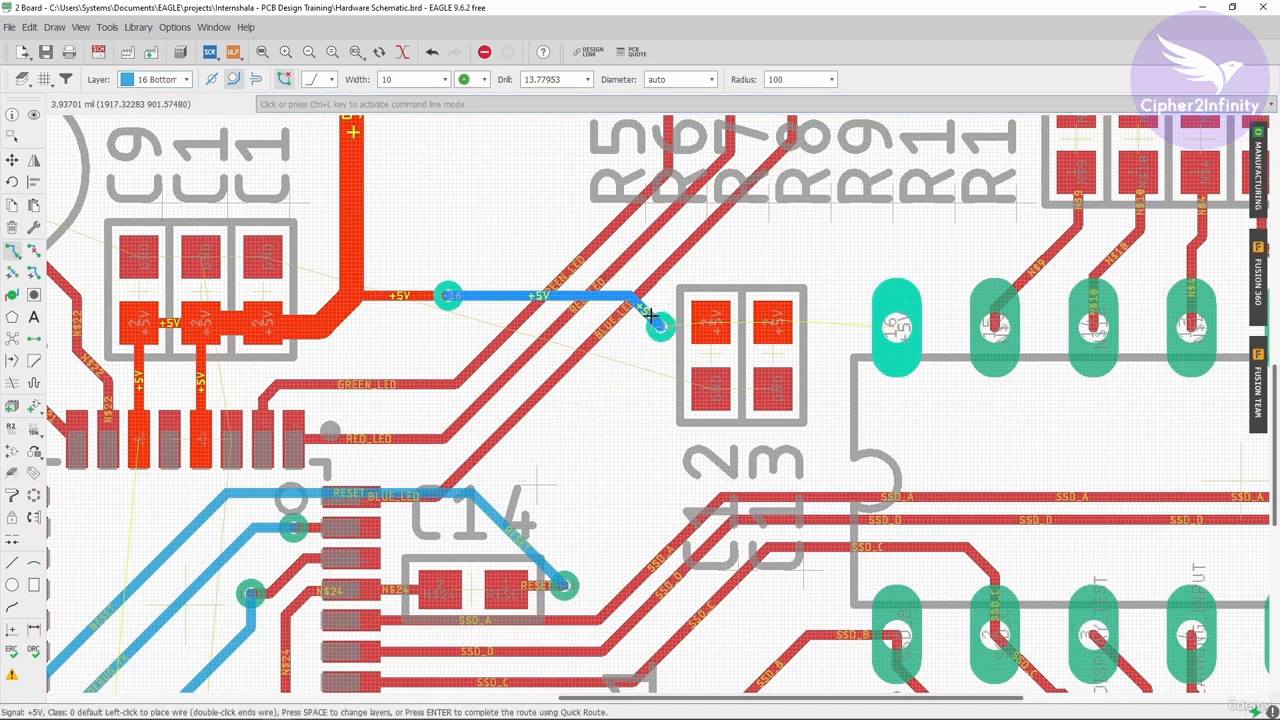
pyautogui.click(661, 327)
# Step: Continue the +5V trace on the top layer through the +5V pads of C12 and C13 to U2's pin 16
pyautogui.click(717, 324)
pyautogui.click(717, 324)
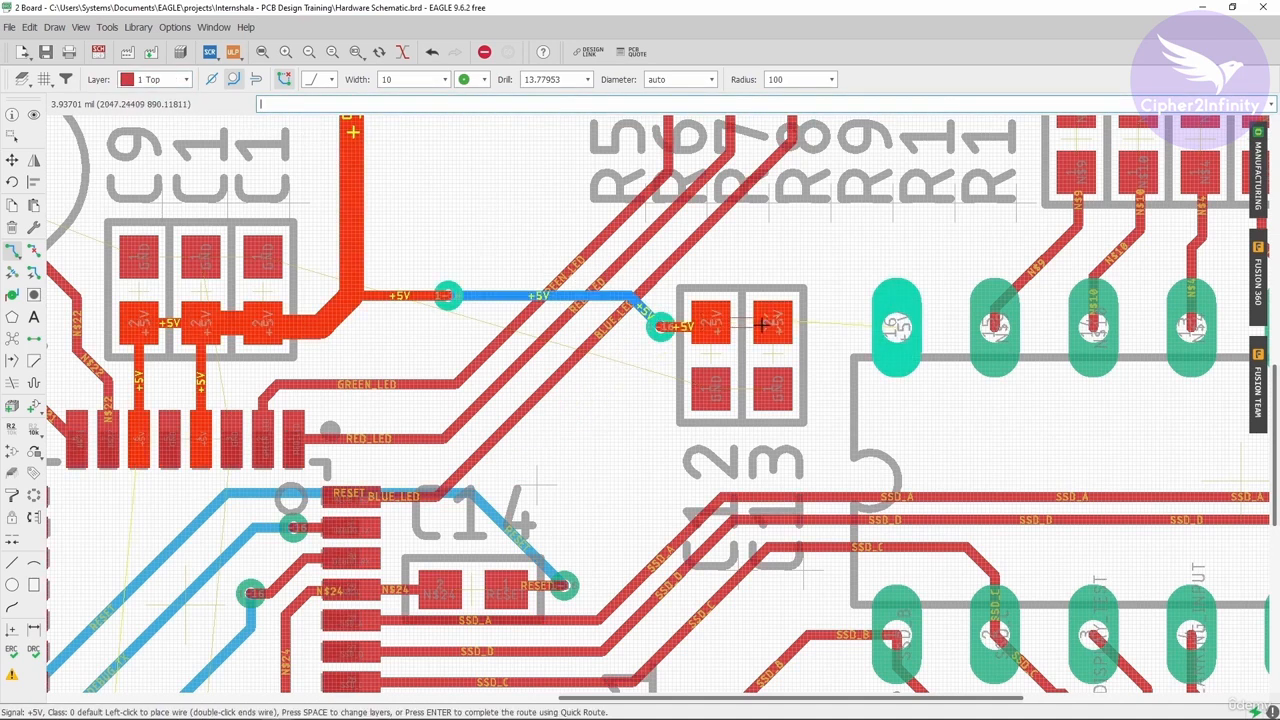
pyautogui.click(777, 325)
pyautogui.click(895, 327)
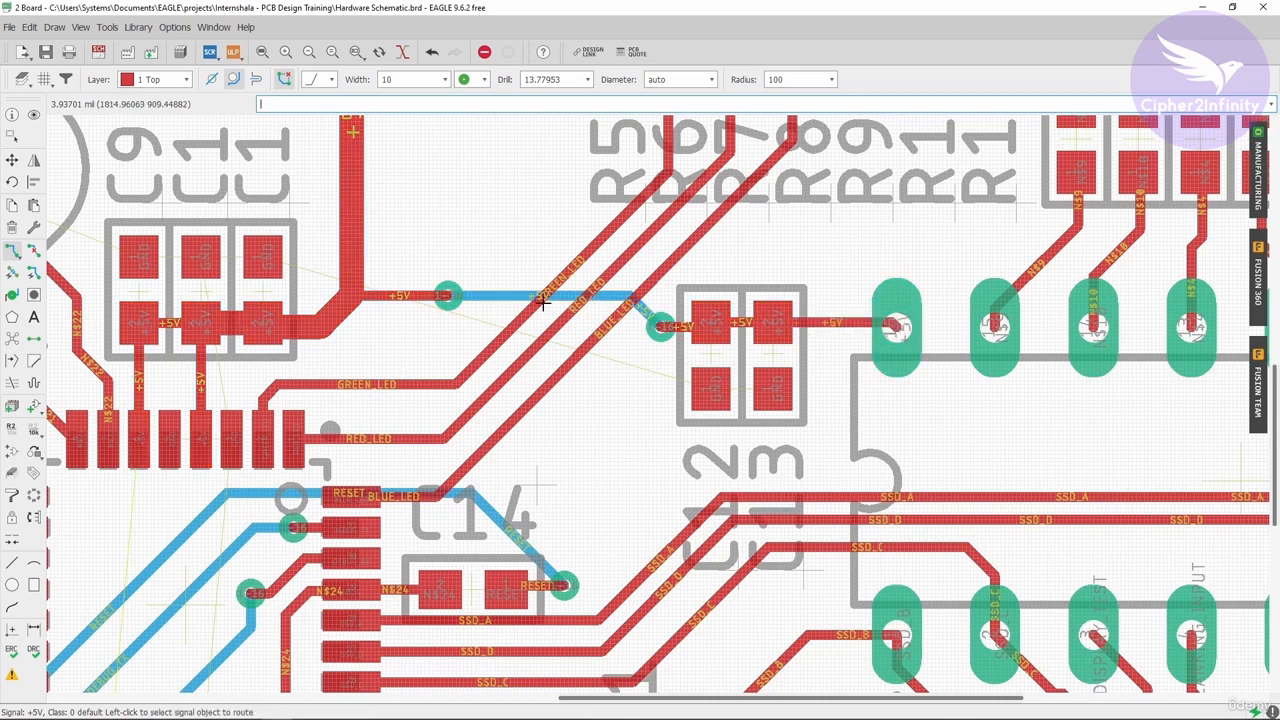
# Step: Inspect the properties of the +5V via near C11, including its drill and diameter in mil
pyautogui.scroll(-2, 895, 328)
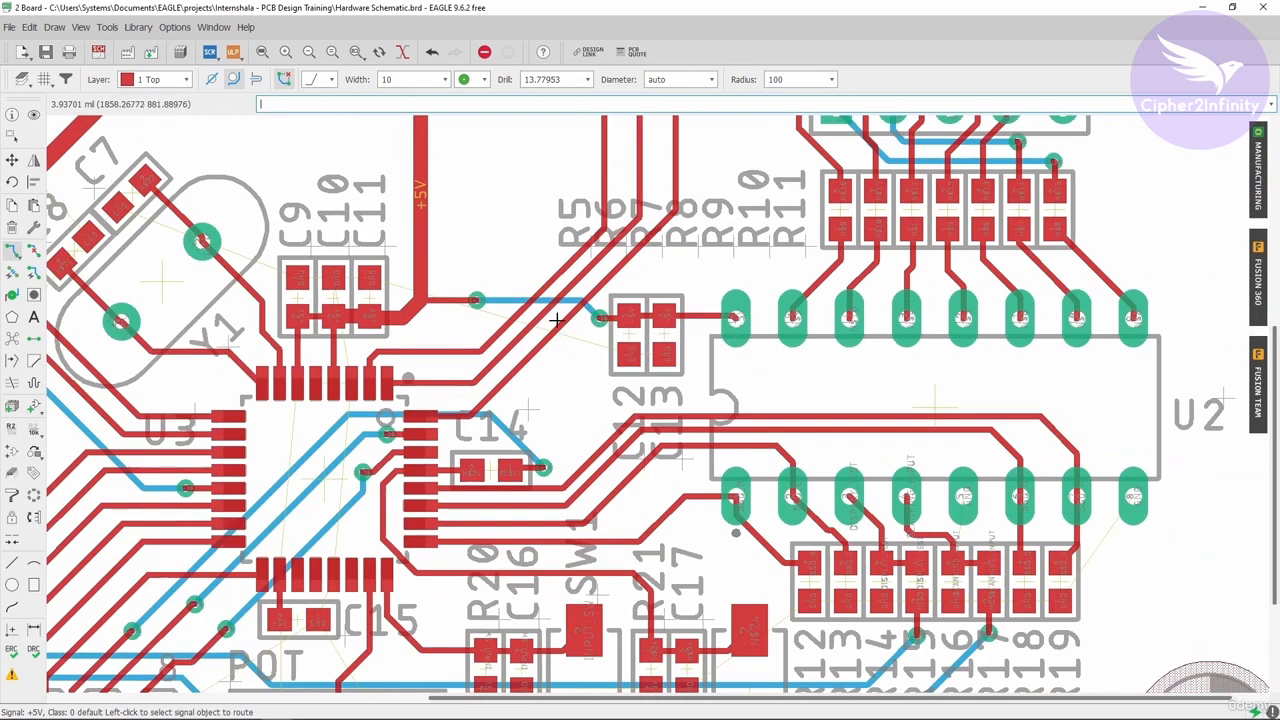
pyautogui.scroll(1, 556, 319)
pyautogui.scroll(1, 597, 318)
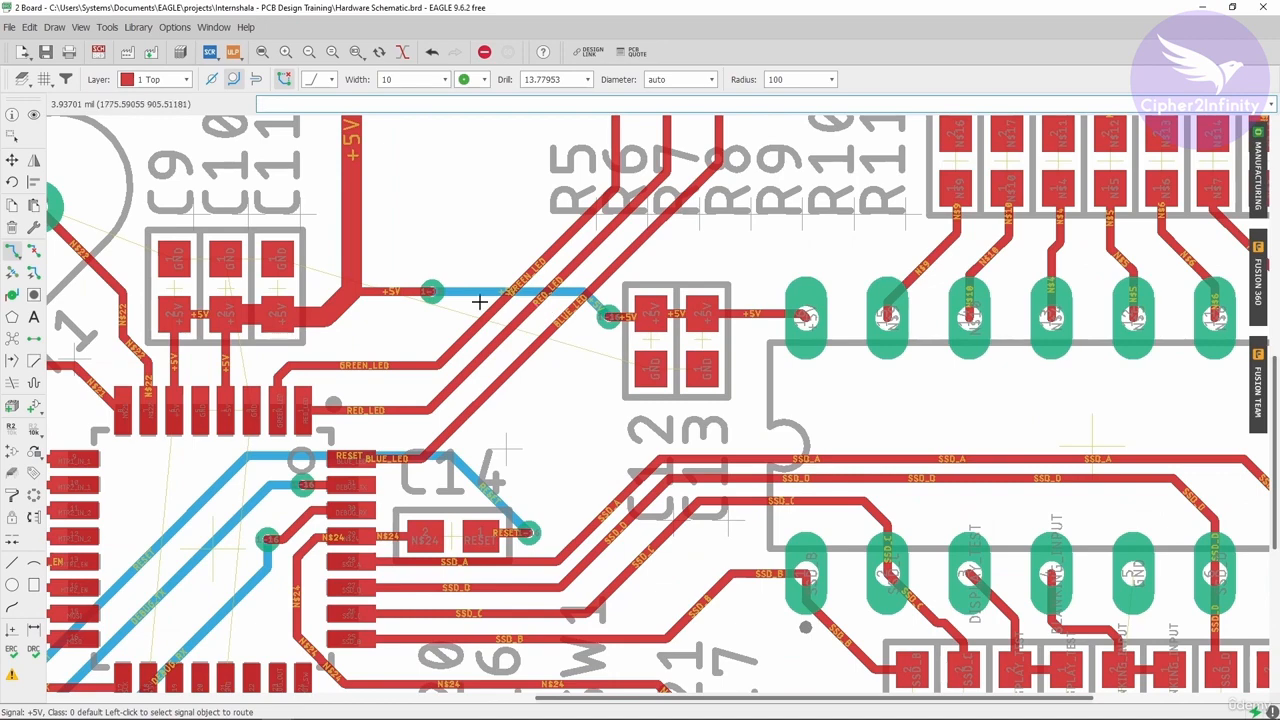
pyautogui.scroll(7, 430, 293)
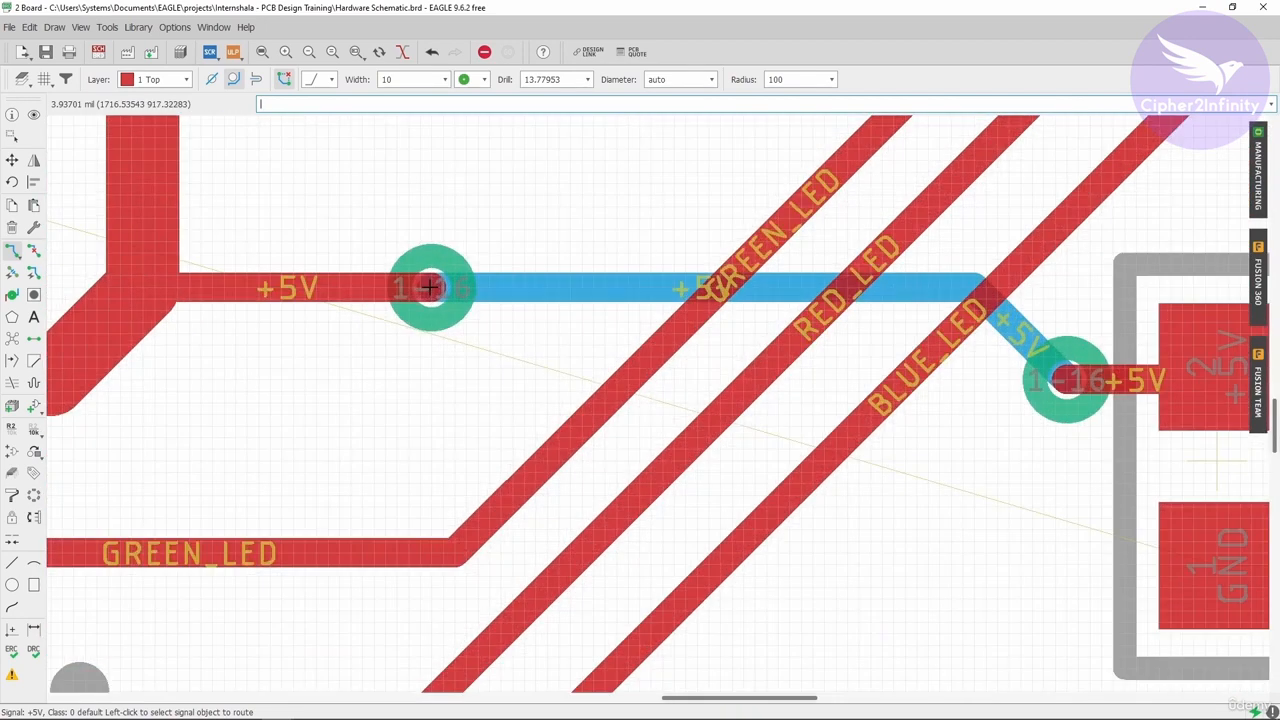
pyautogui.rightClick(431, 291)
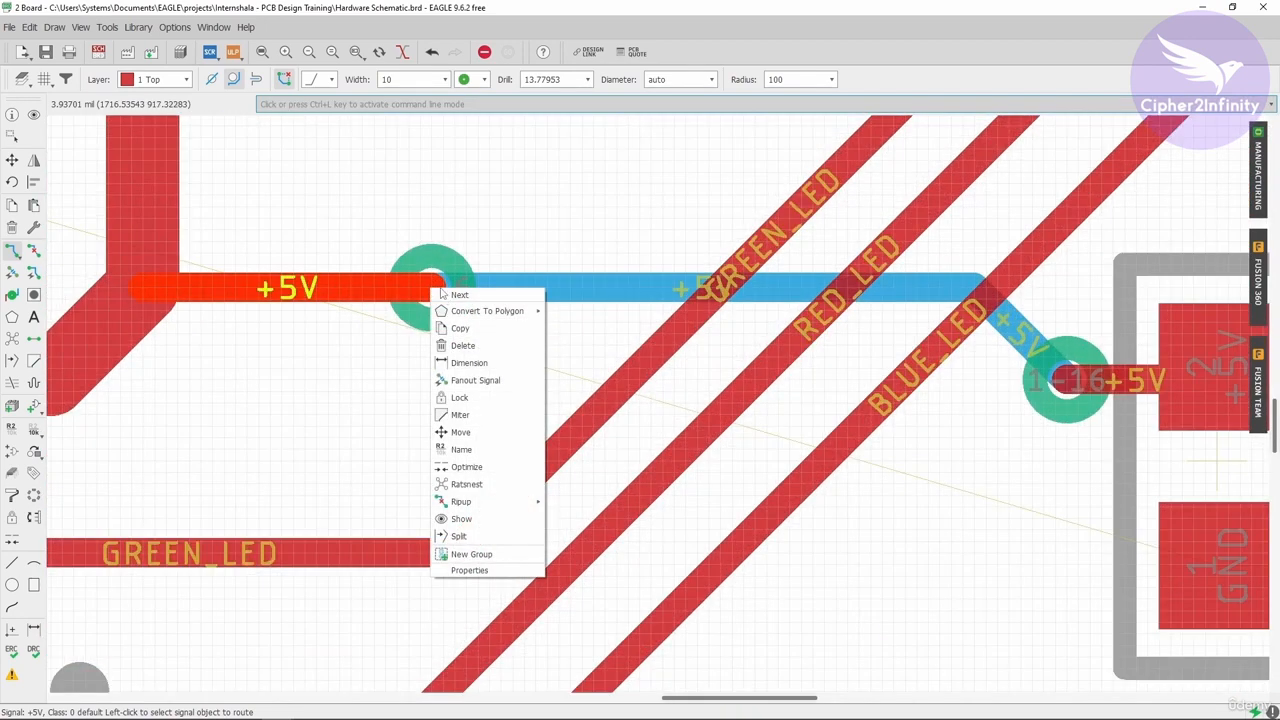
pyautogui.press('Escape')
pyautogui.rightClick(437, 291)
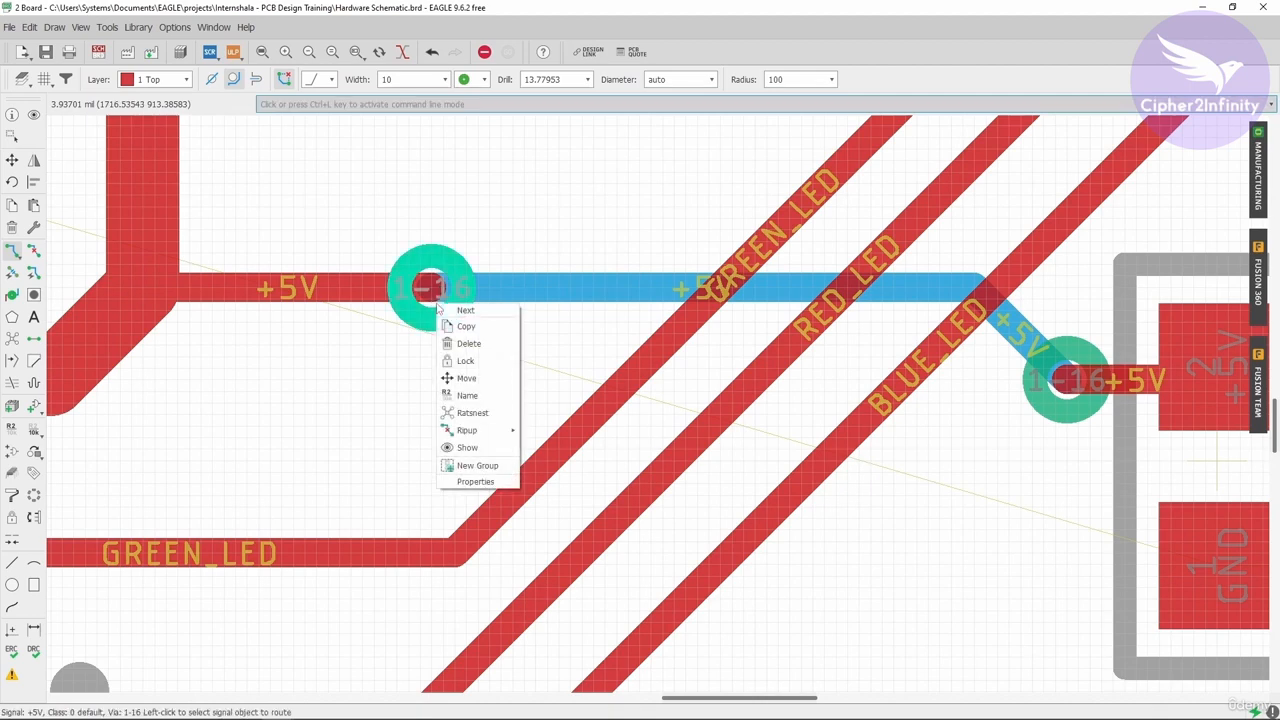
pyautogui.click(477, 478)
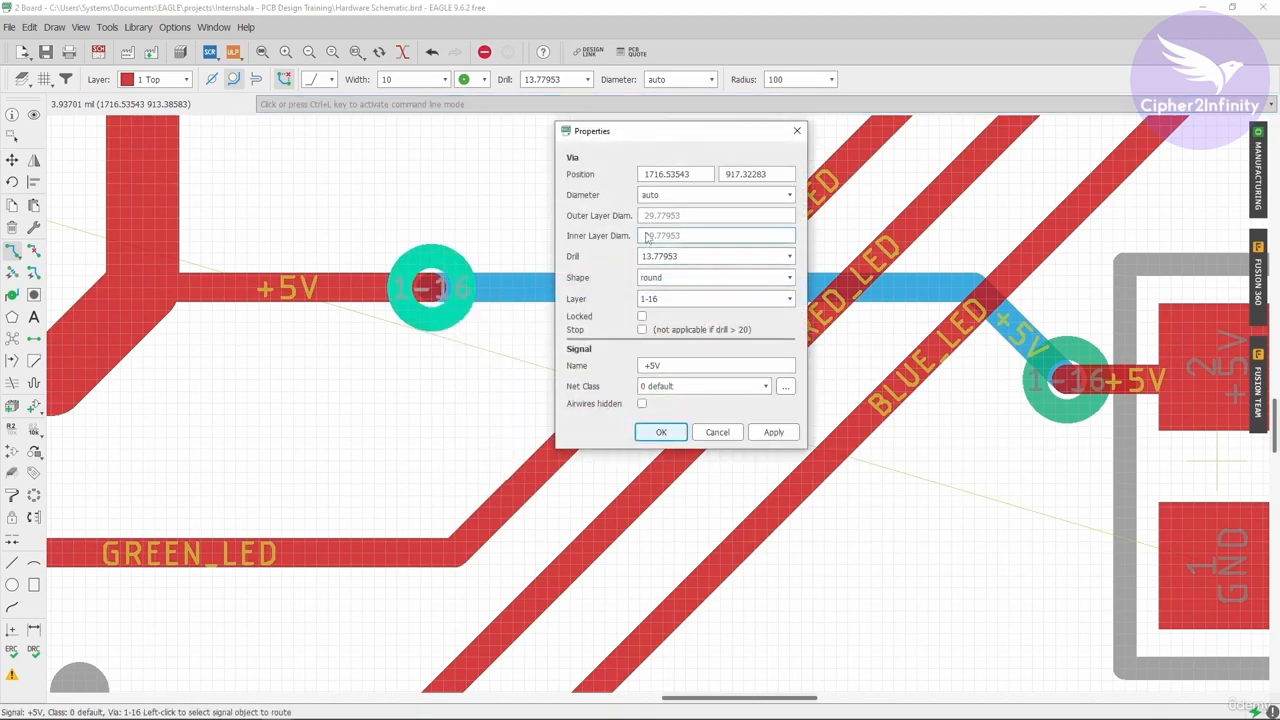
pyautogui.click(796, 131)
# Step: Change the board grid unit to mm
pyautogui.click(44, 79)
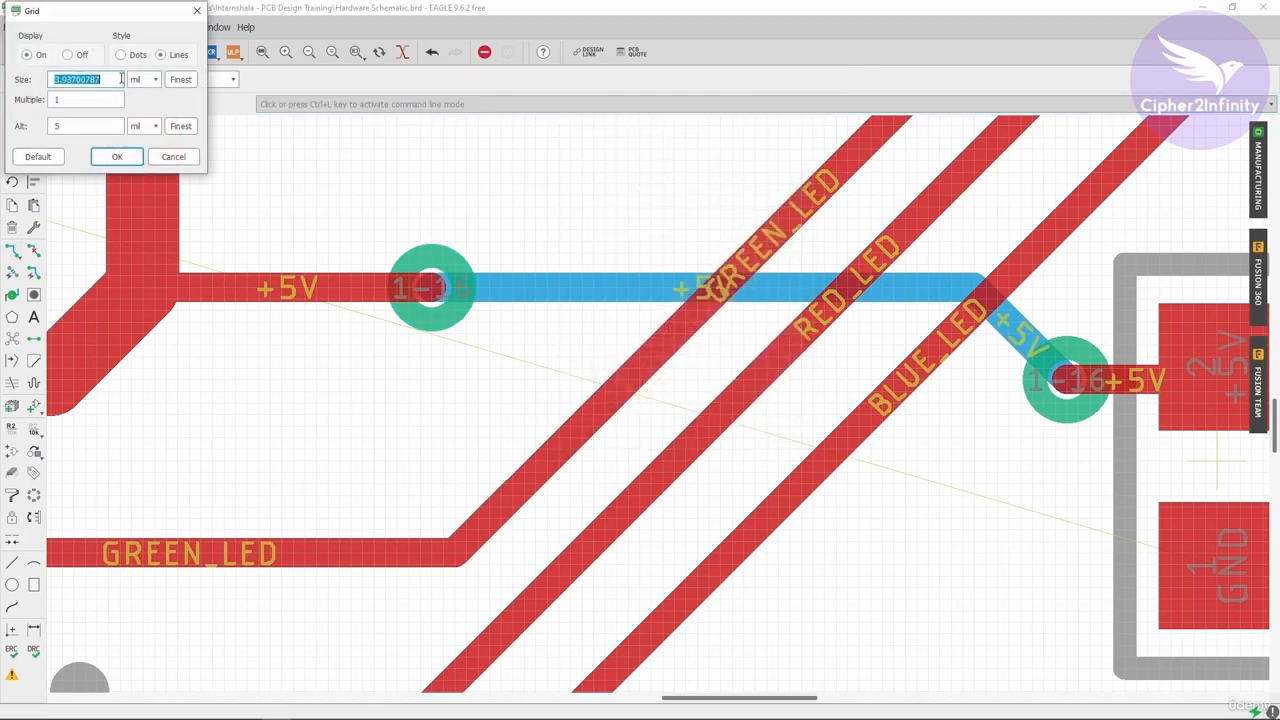
pyautogui.click(143, 79)
pyautogui.click(143, 103)
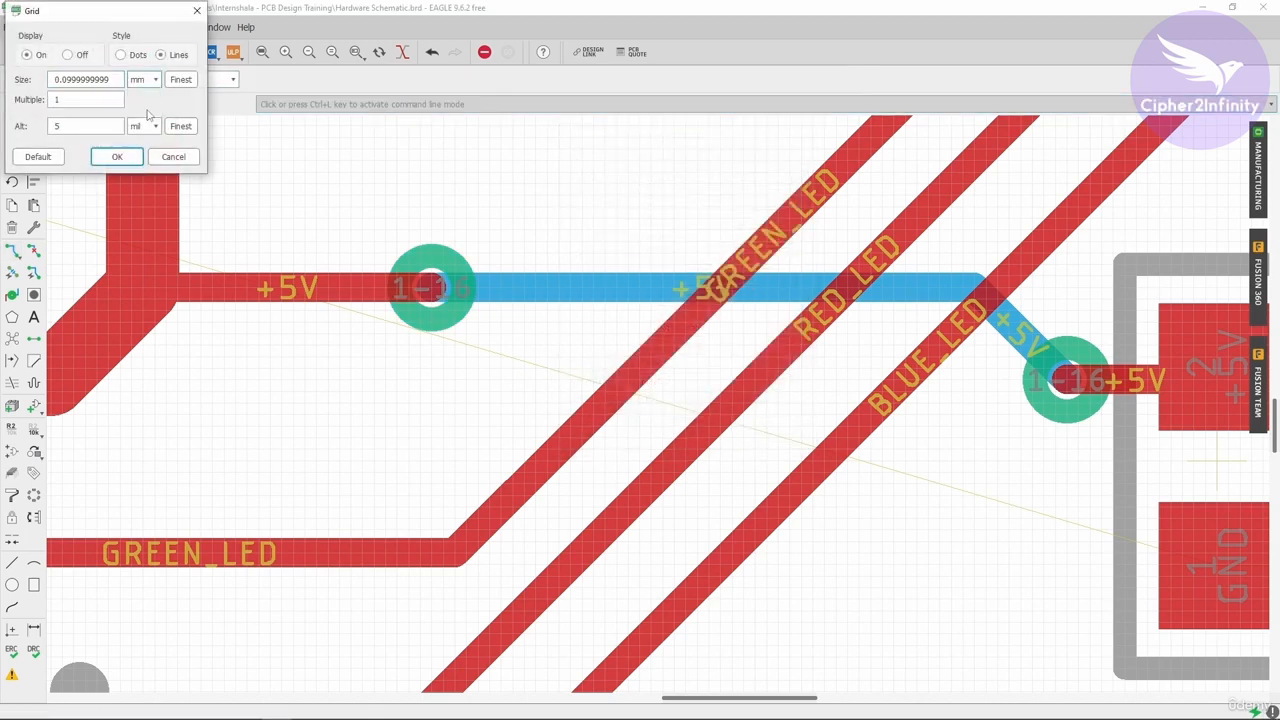
pyautogui.click(116, 157)
# Step: Examine the drill size of the +5V via near C11 in millimetres, leaving its properties unchanged
pyautogui.rightClick(428, 287)
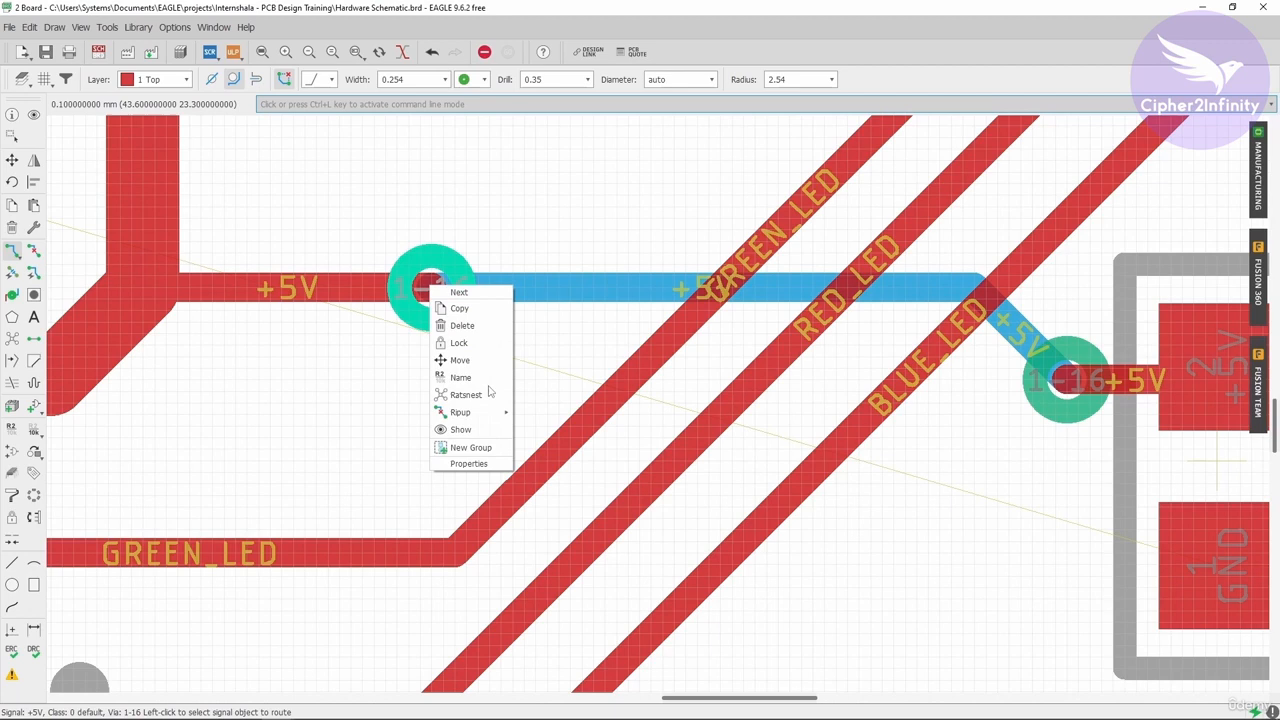
pyautogui.click(460, 466)
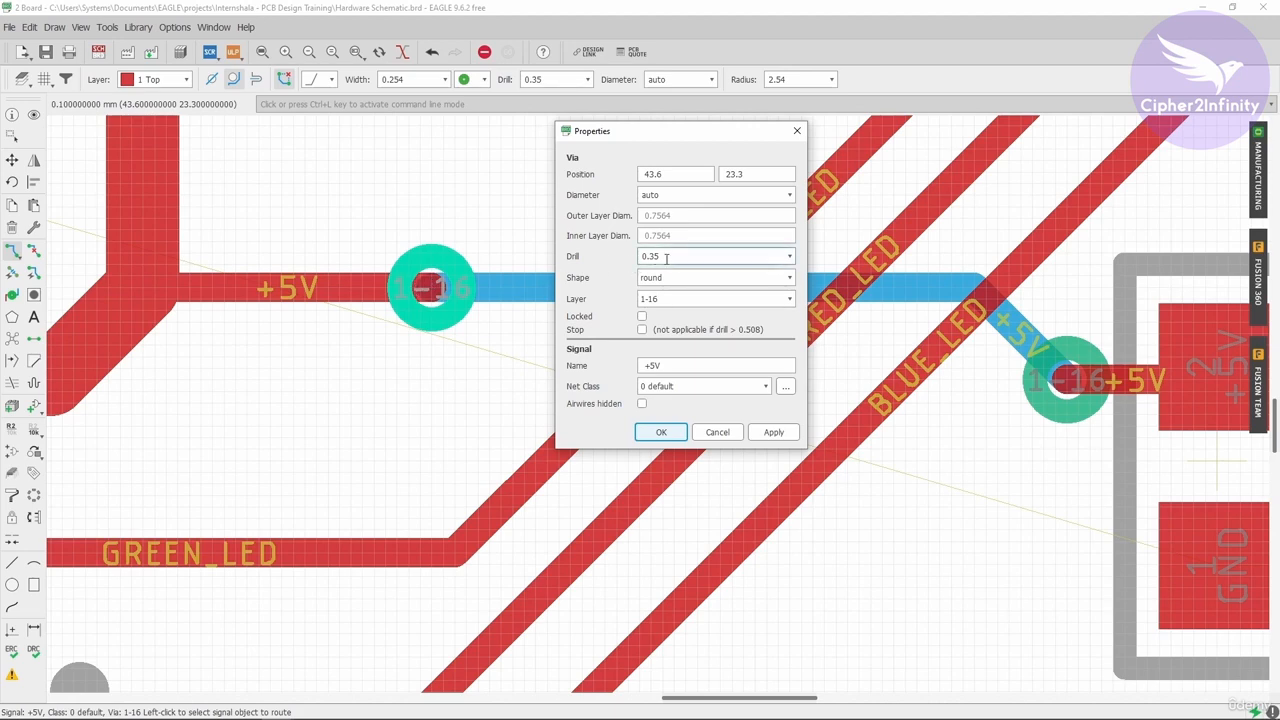
pyautogui.moveTo(660, 257); pyautogui.dragTo(642, 259)
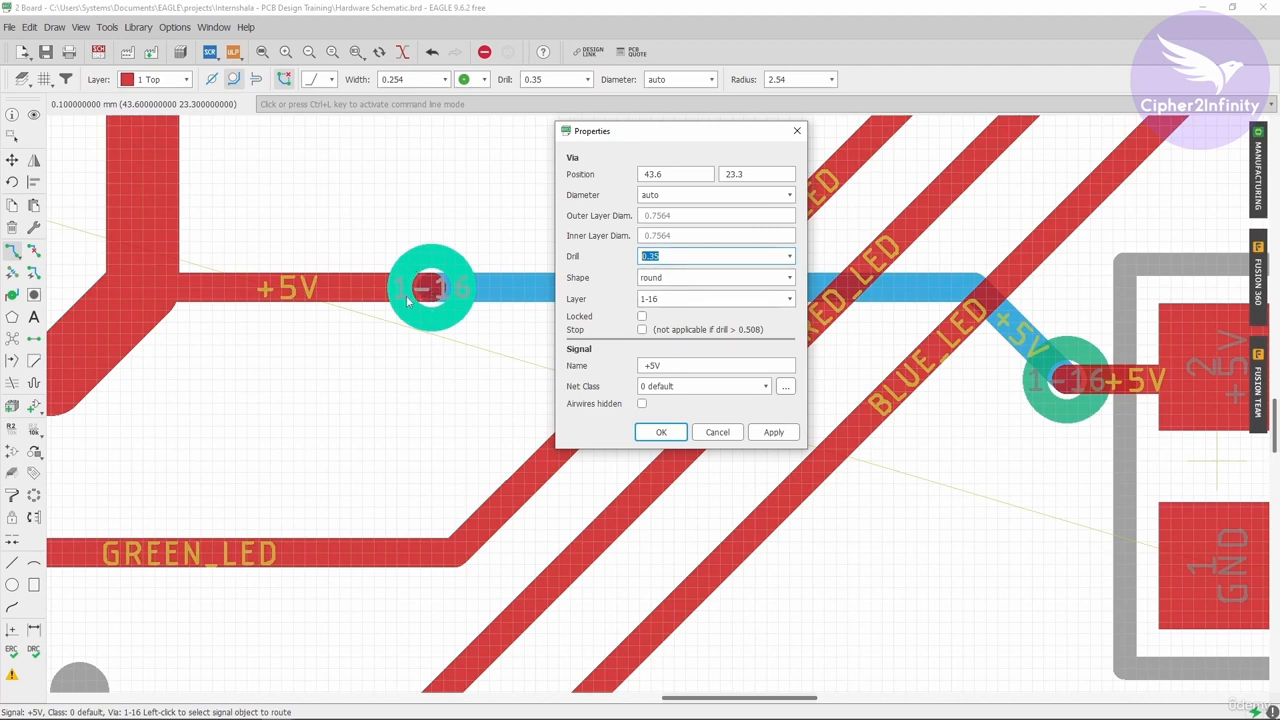
pyautogui.click(678, 257)
pyautogui.click(797, 131)
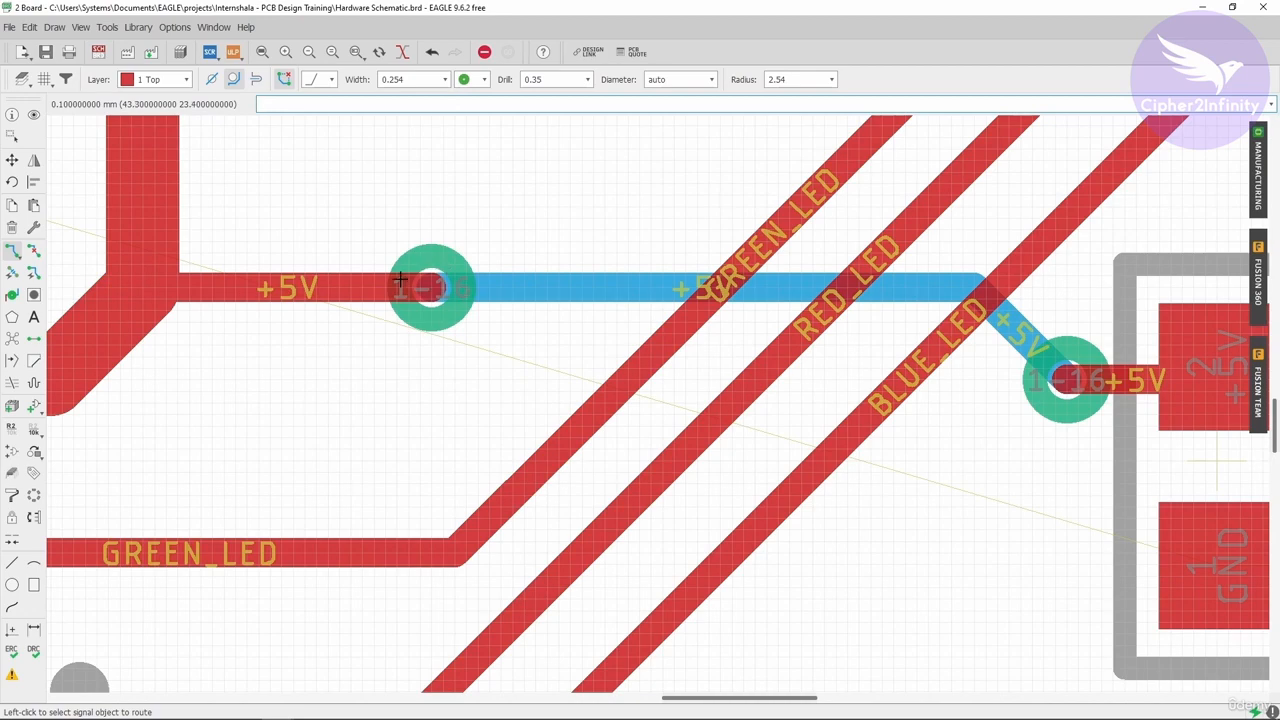
# Step: Set the board layout background to black
pyautogui.scroll(-3, 400, 282)
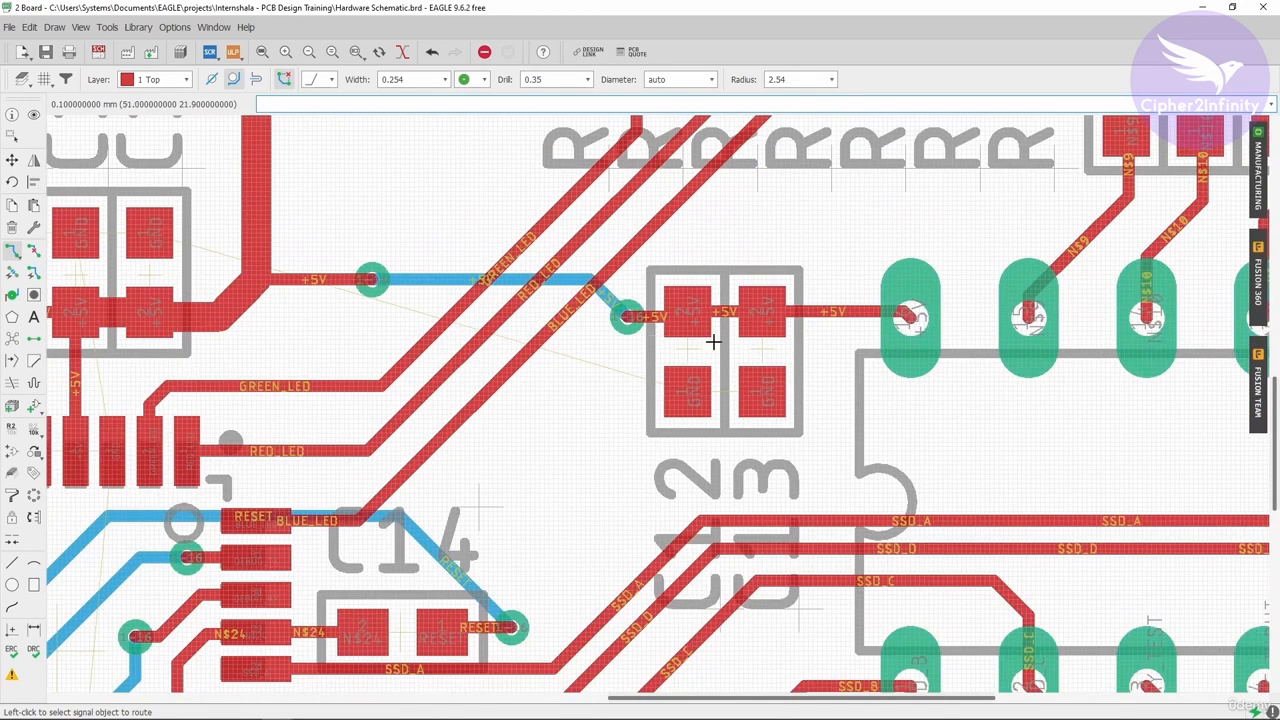
pyautogui.scroll(-5, 769, 313)
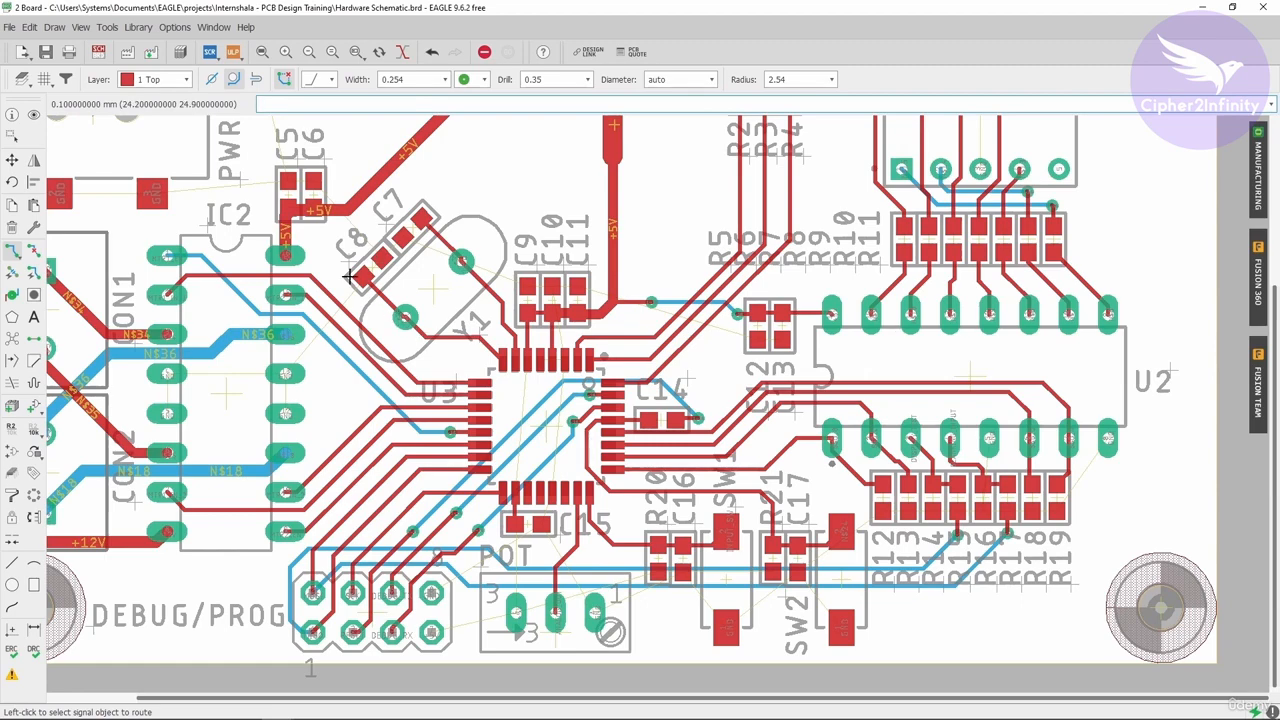
pyautogui.scroll(3, 350, 278)
pyautogui.scroll(-3, 349, 377)
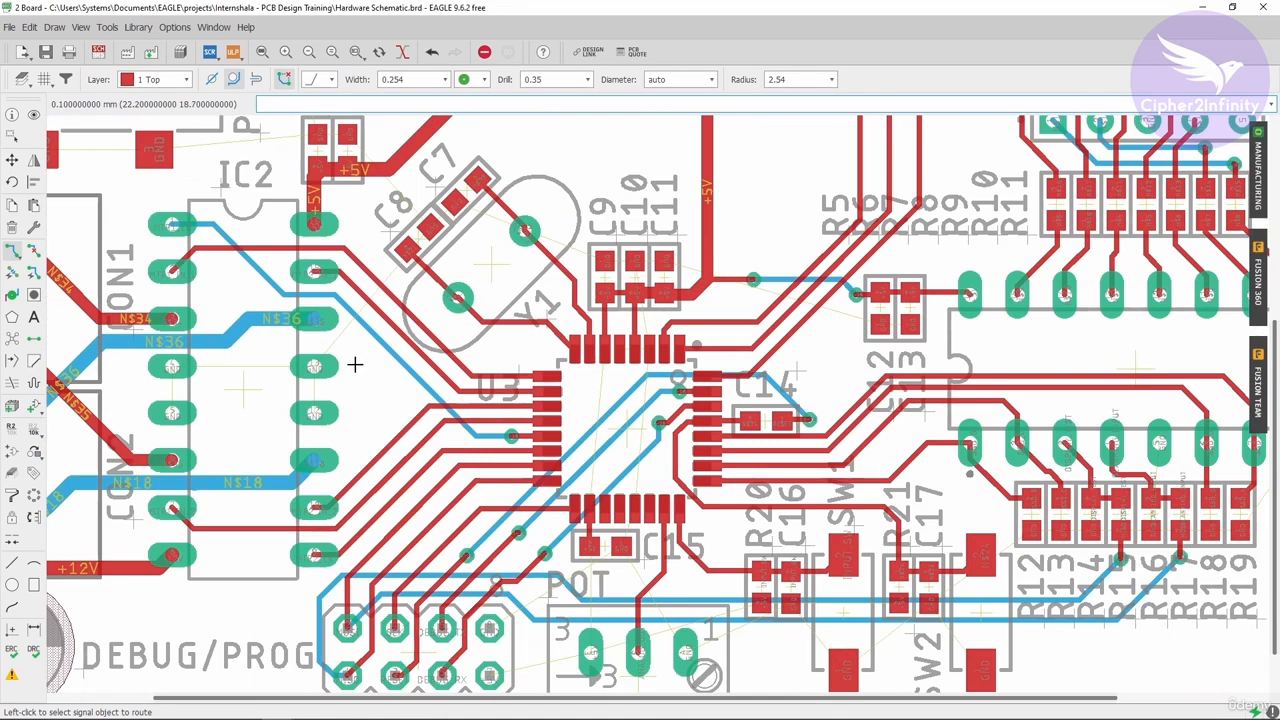
pyautogui.click(175, 27)
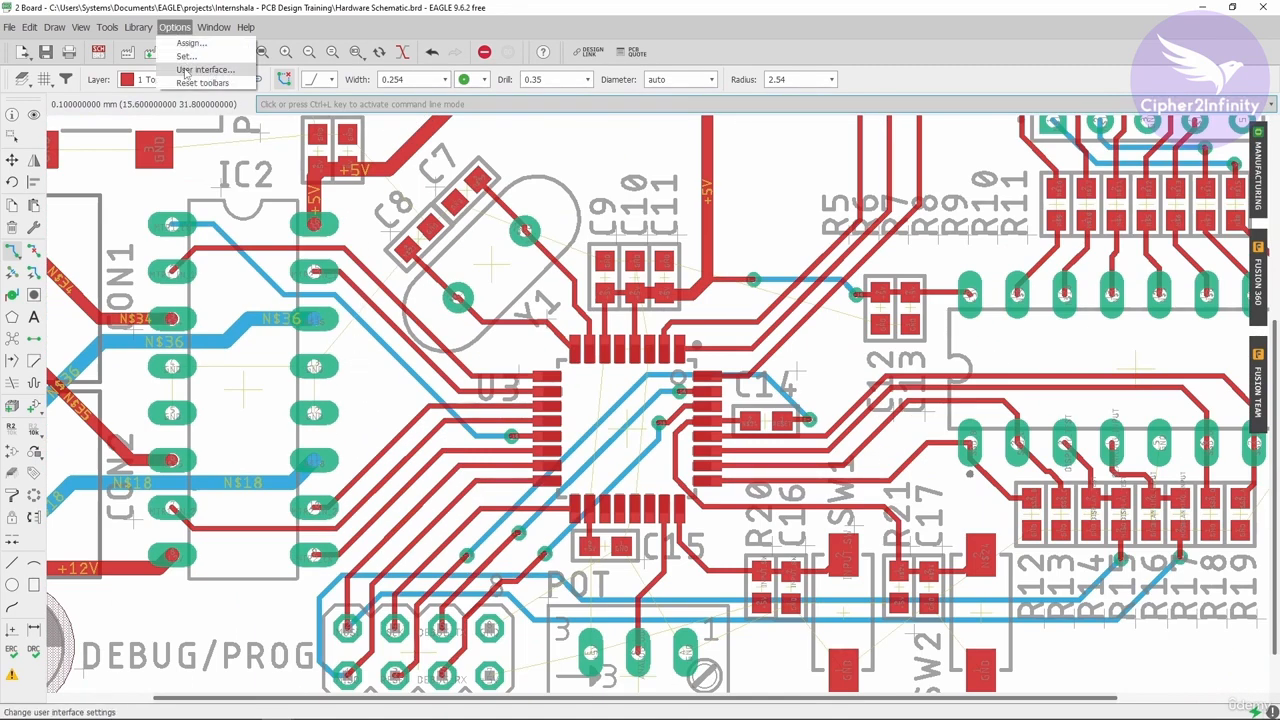
pyautogui.click(190, 76)
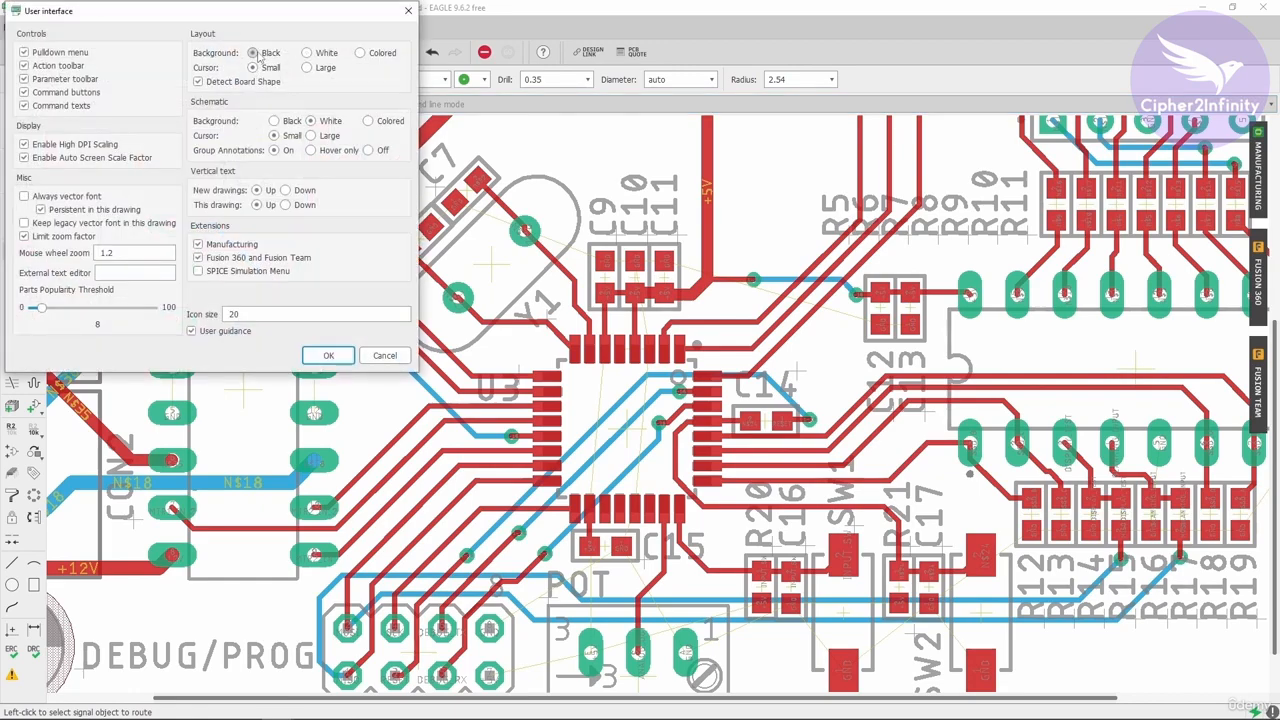
pyautogui.click(328, 355)
# Step: Highlight the +5V net from the potentiometer's +5V pin and inspect its unrouted connections to the DEBUG/PROG header, C15, R20 and R21
pyautogui.scroll(4, 372, 398)
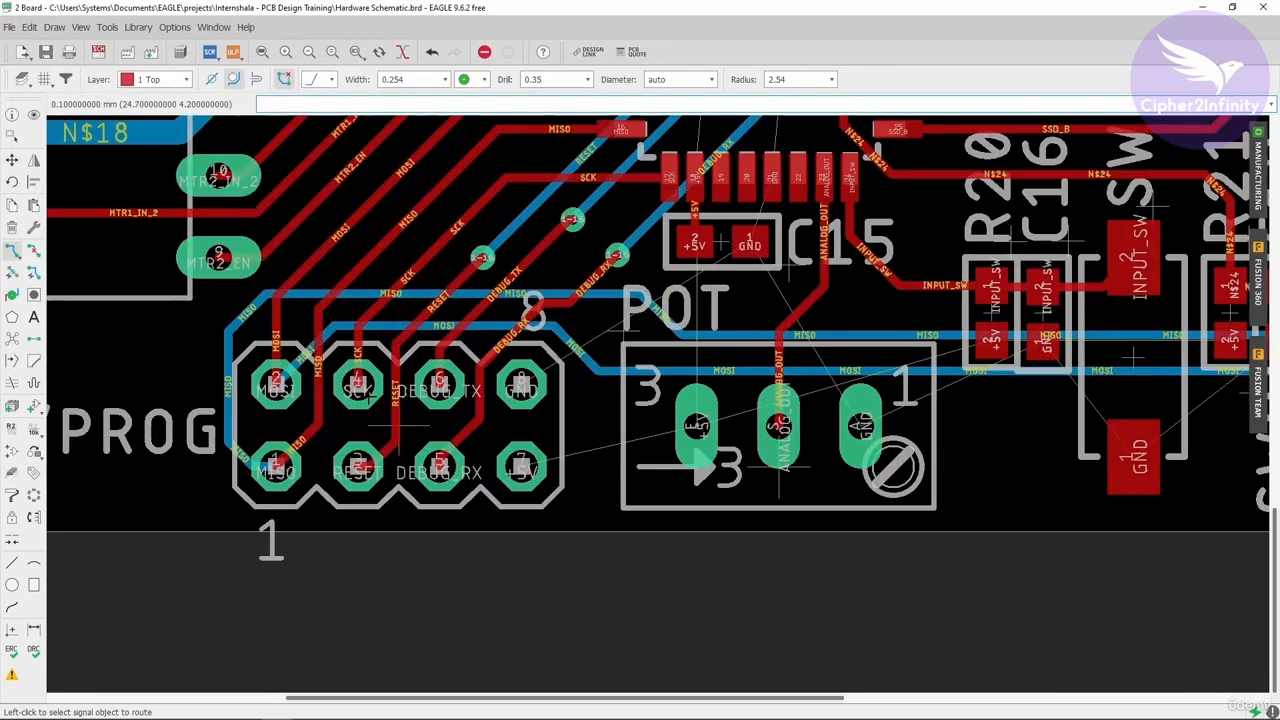
pyautogui.scroll(-3, 768, 139)
pyautogui.scroll(3, 1025, 184)
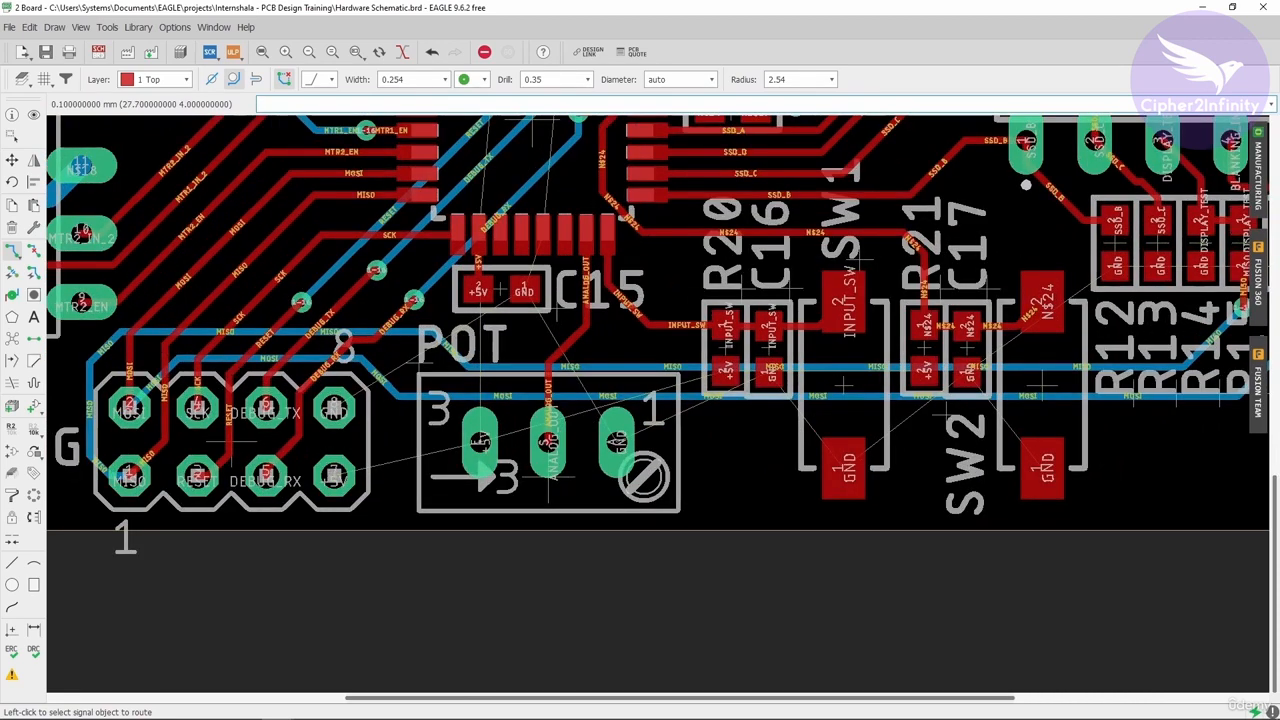
pyautogui.click(34, 115)
pyautogui.click(481, 473)
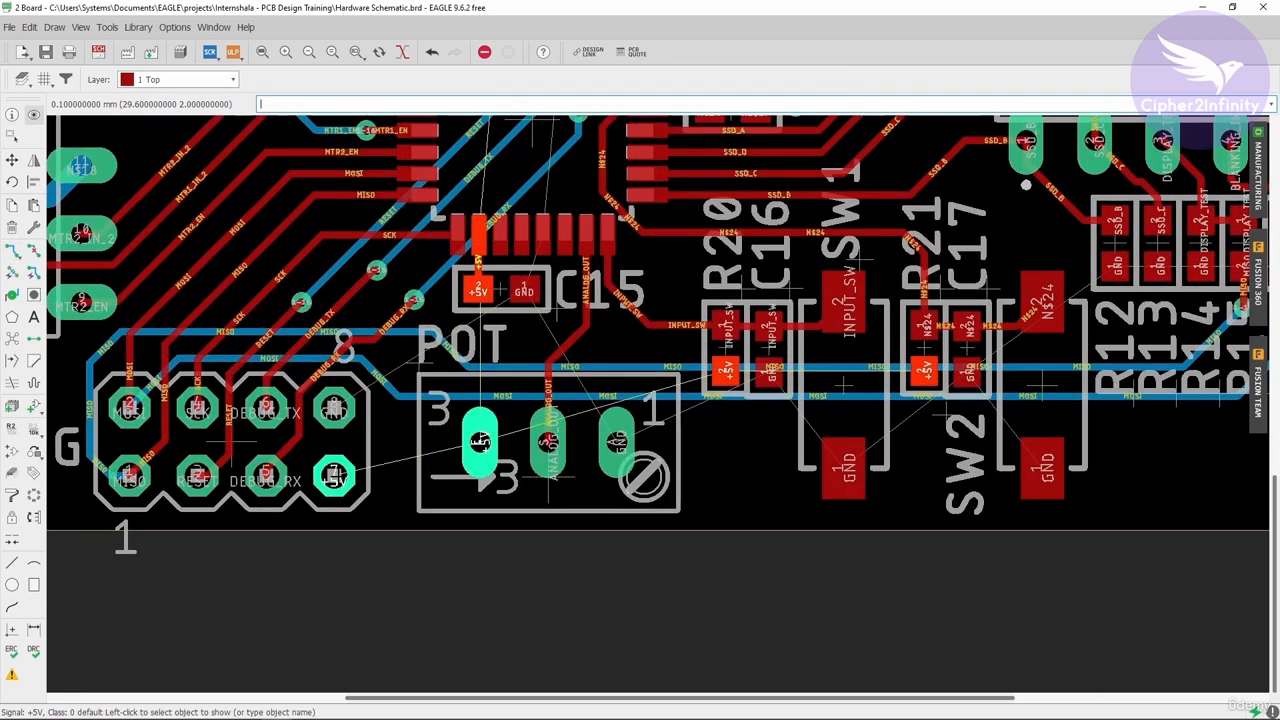
pyautogui.scroll(-3, 343, 472)
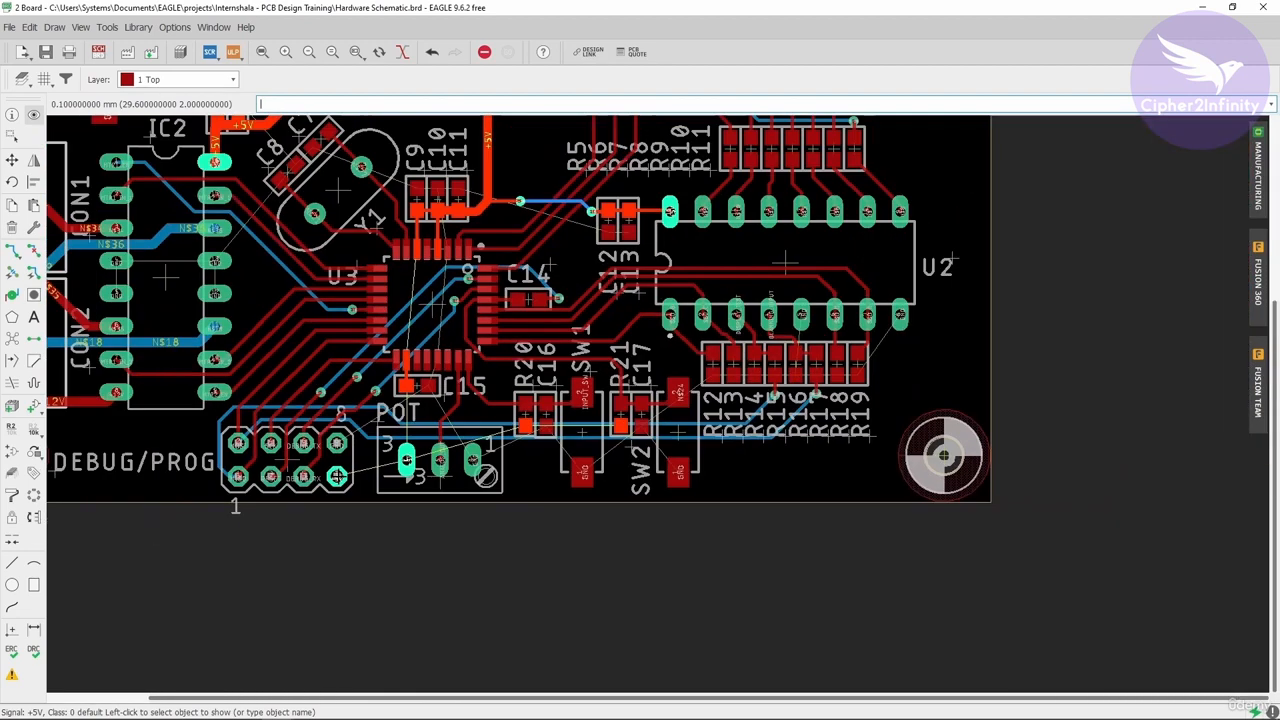
pyautogui.scroll(3, 402, 260)
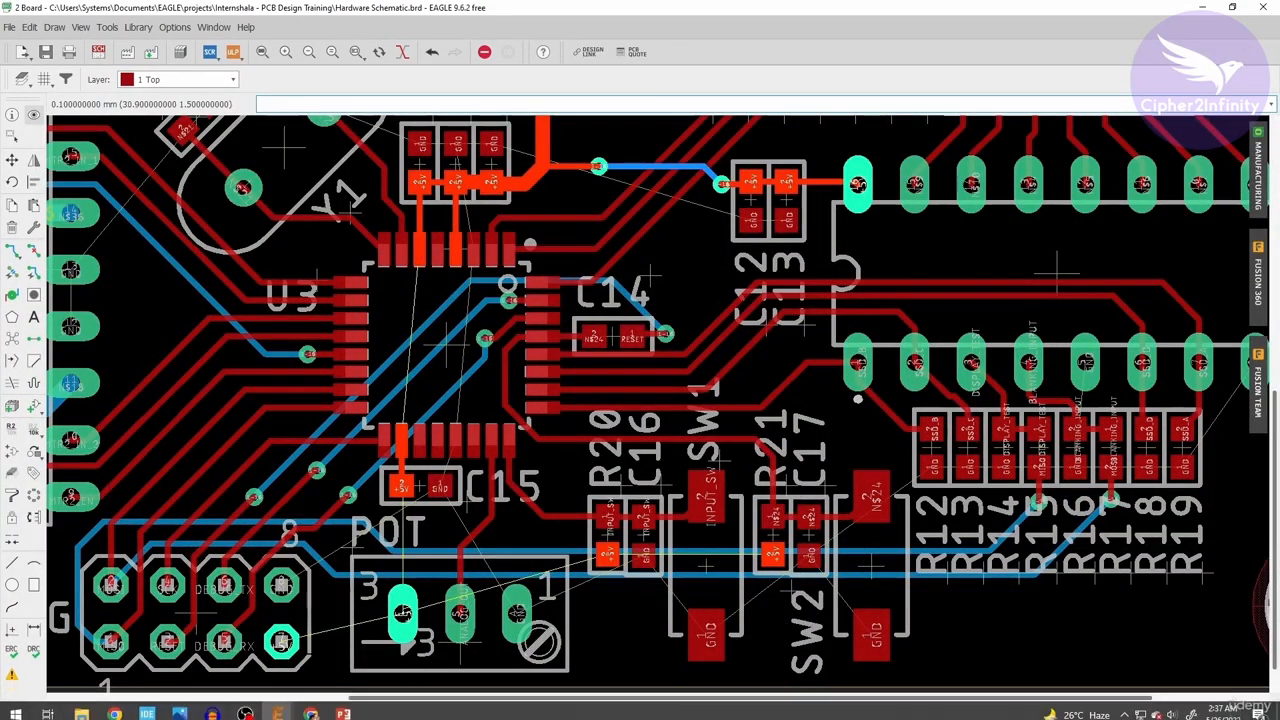
pyautogui.scroll(-3, 750, 480)
pyautogui.scroll(2, 642, 549)
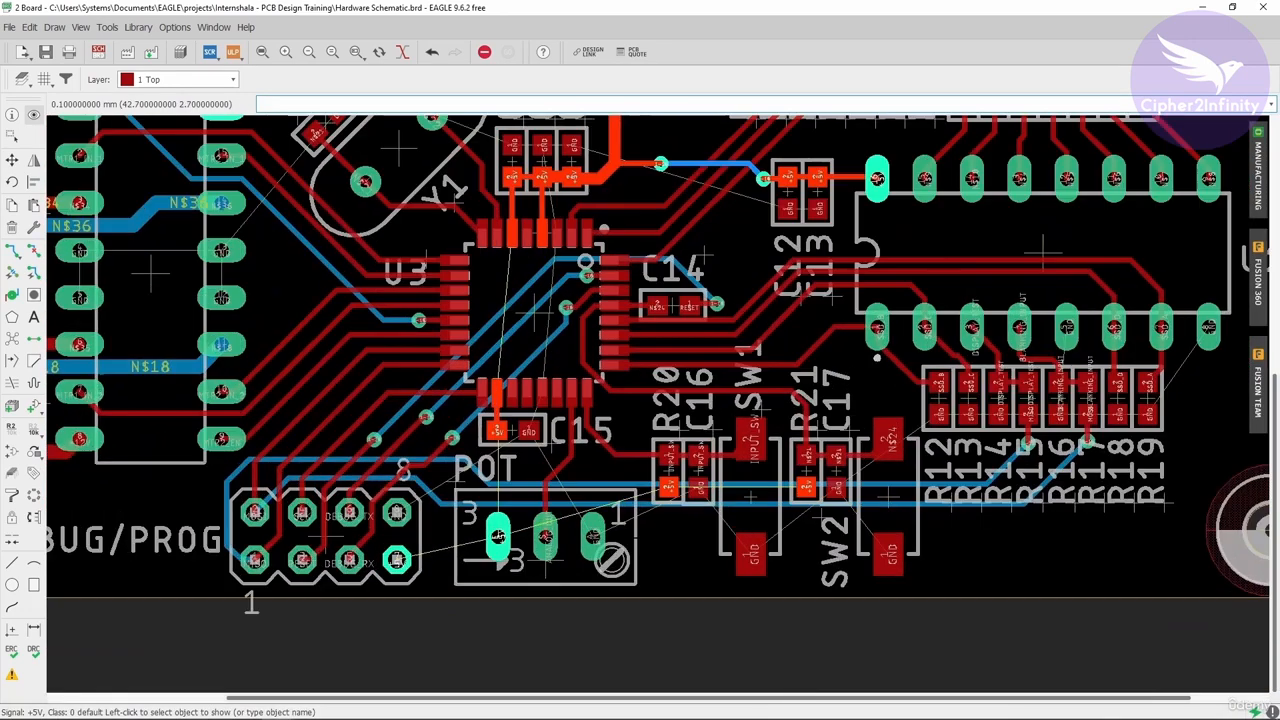
# Step: Return the board layout background to white
pyautogui.click(174, 27)
pyautogui.click(190, 69)
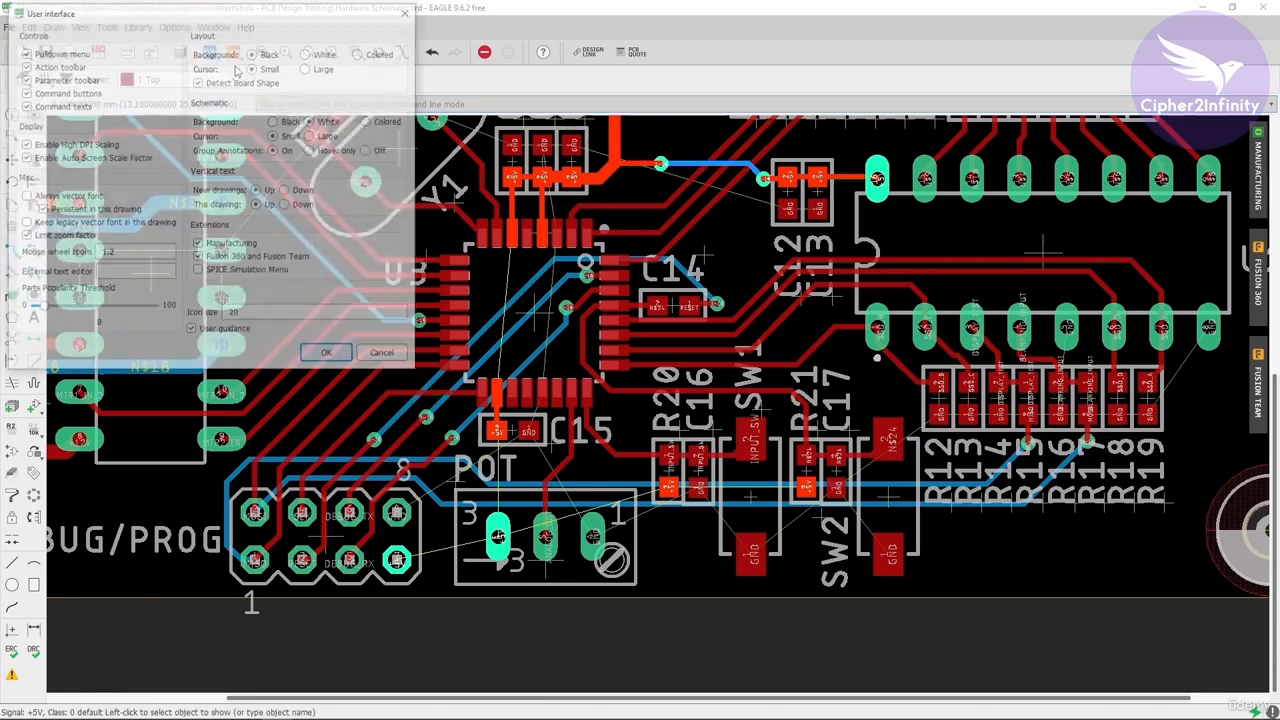
pyautogui.click(327, 355)
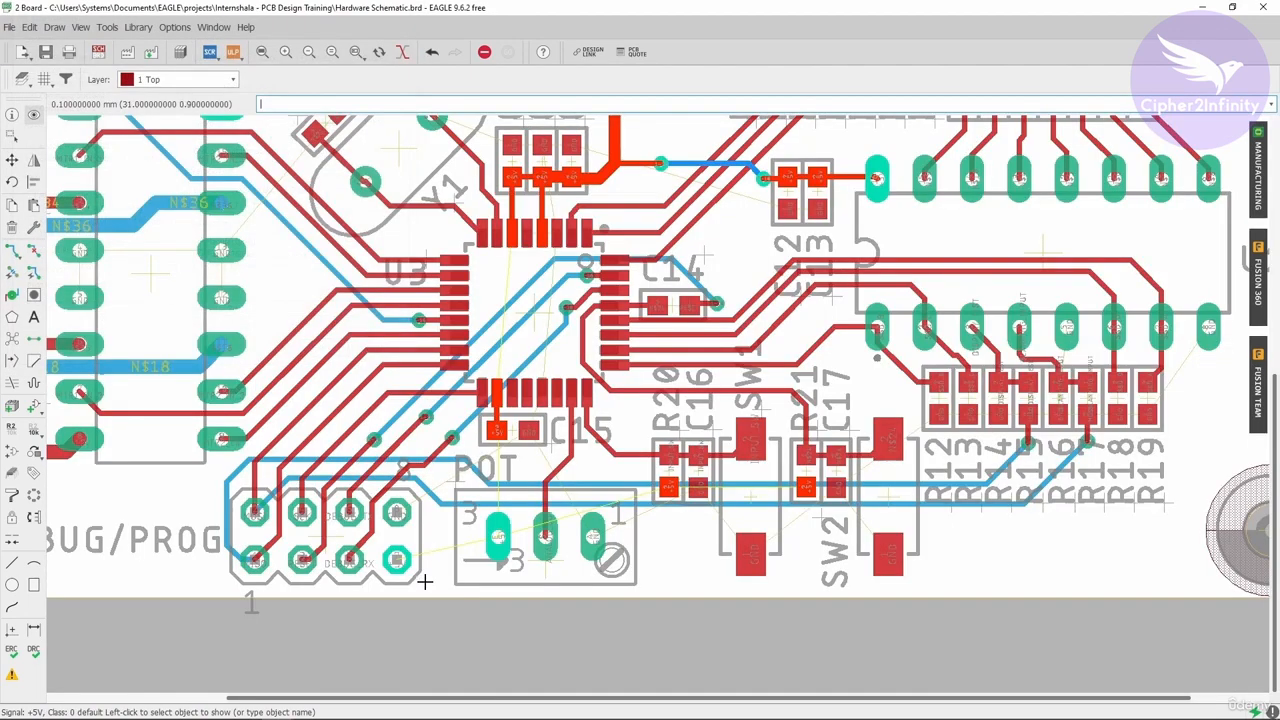
# Step: Route a 0.254 mm top-layer +5V trace from the DEBUG/PROG header's +5V pin to the potentiometer's +5V pin
pyautogui.scroll(2, 433, 585)
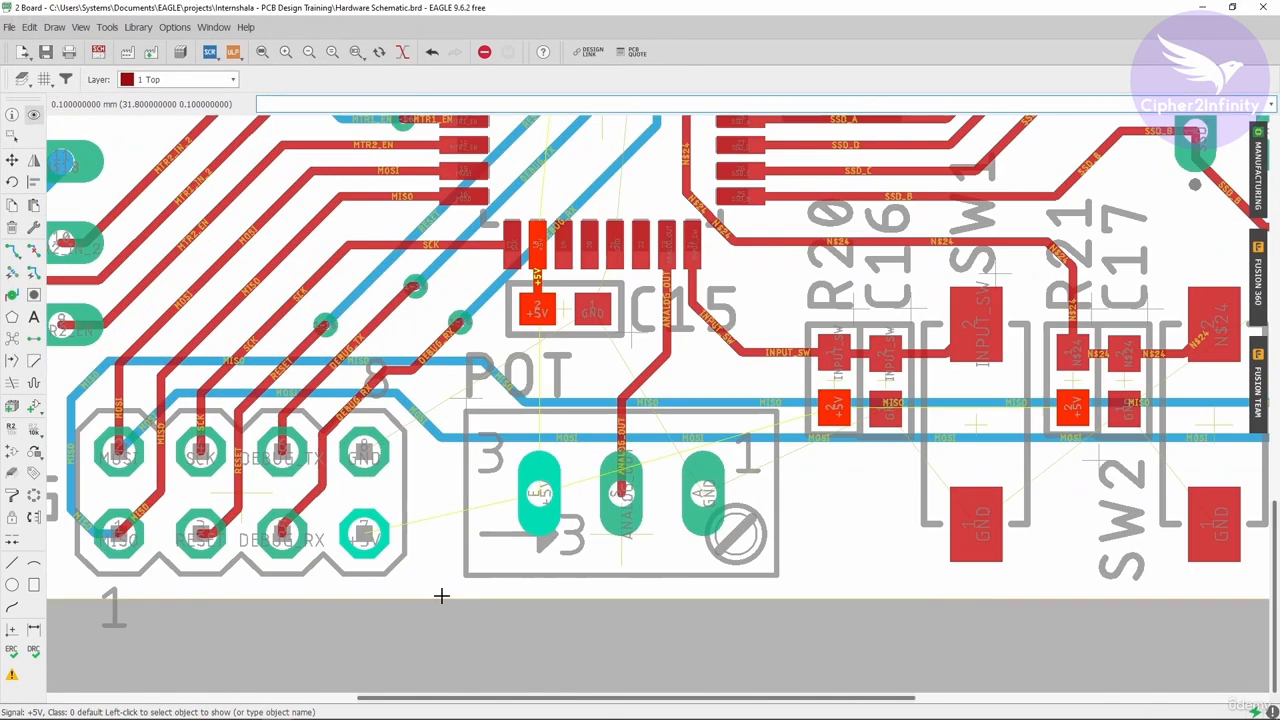
pyautogui.click(12, 250)
pyautogui.click(364, 533)
pyautogui.scroll(2, 536, 490)
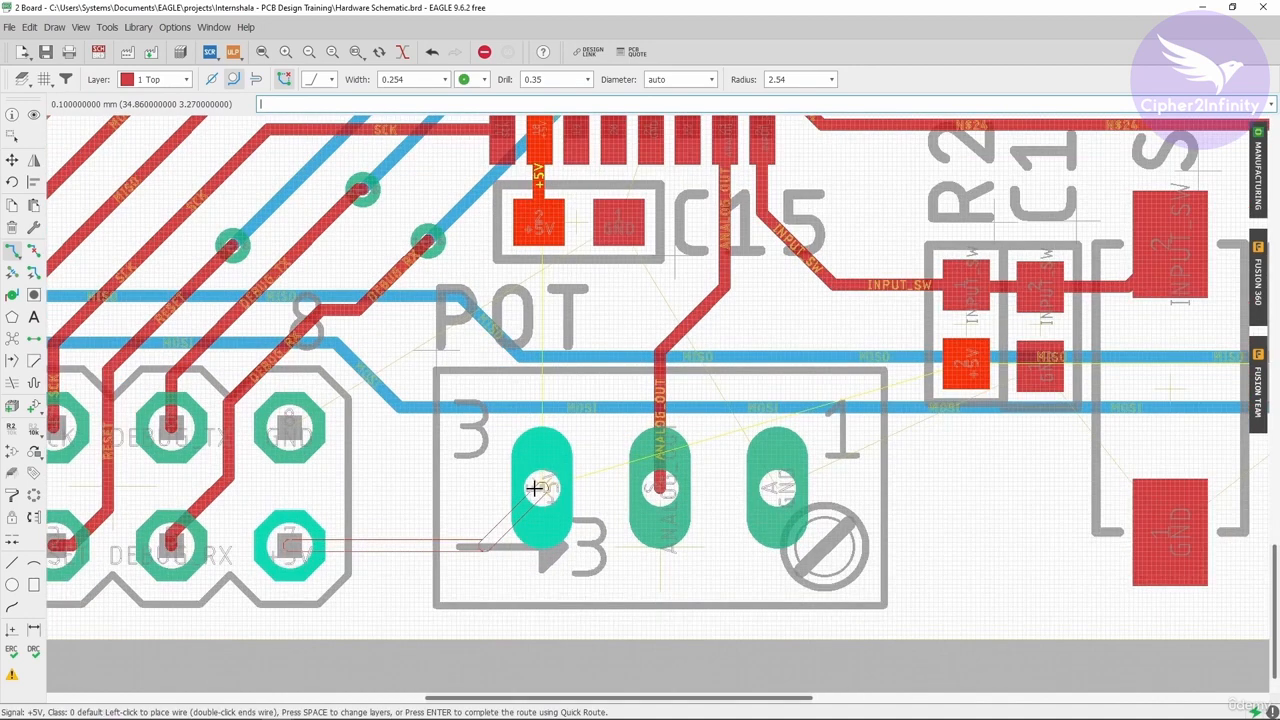
pyautogui.click(536, 487)
pyautogui.scroll(-2, 380, 506)
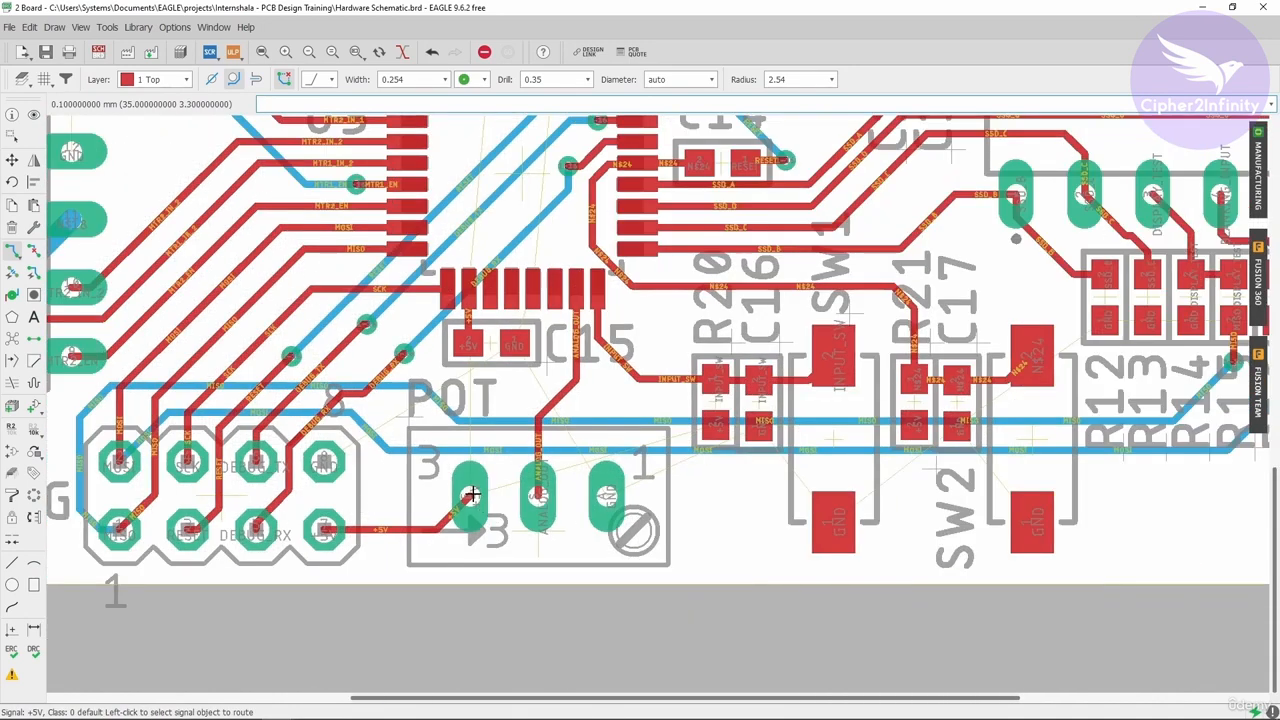
# Step: Route a 0.254 mm top-layer +5V trace from the potentiometer's +5V pin beneath its other pins to R20's +5V pad
pyautogui.click(471, 497)
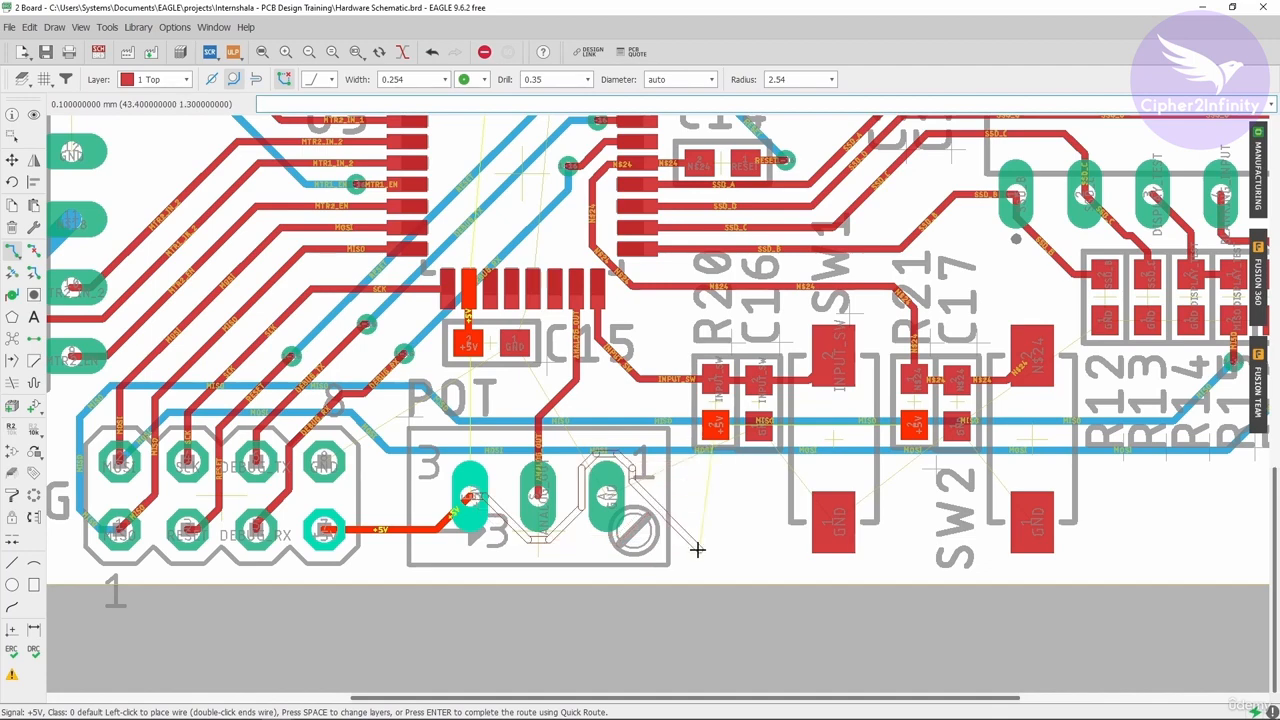
pyautogui.scroll(3, 511, 583)
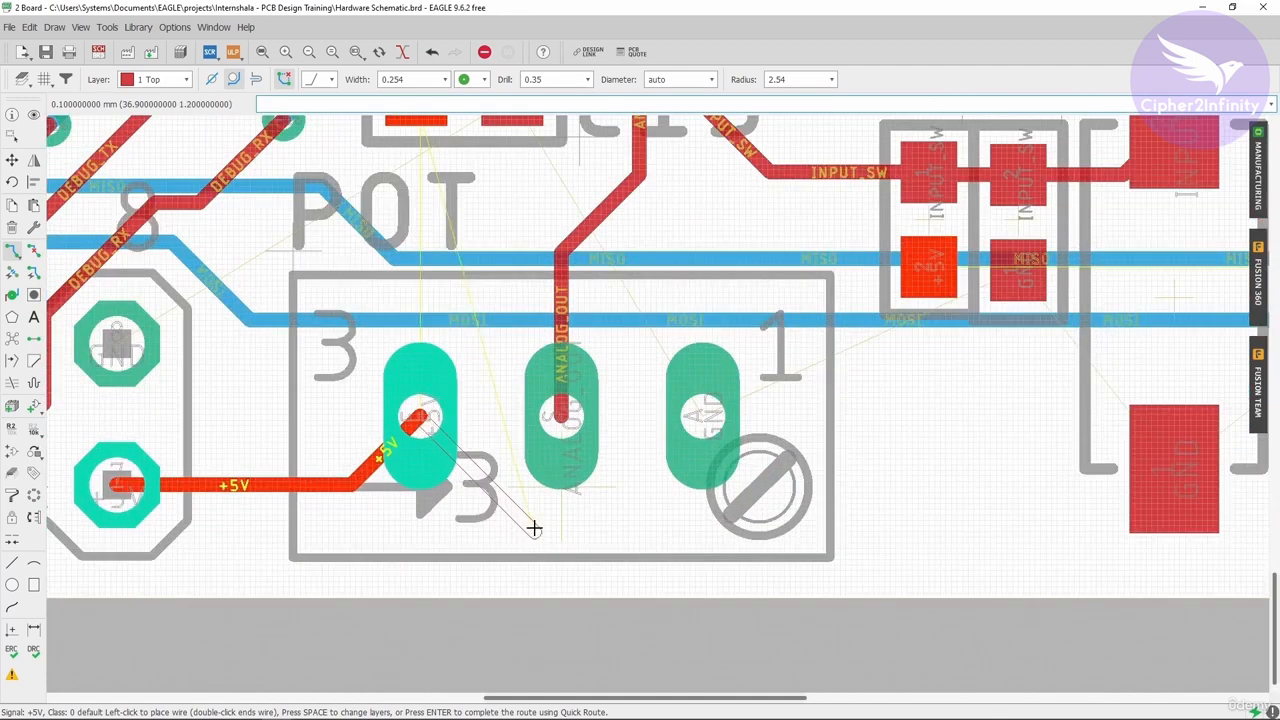
pyautogui.scroll(-3, 537, 525)
pyautogui.scroll(2, 795, 529)
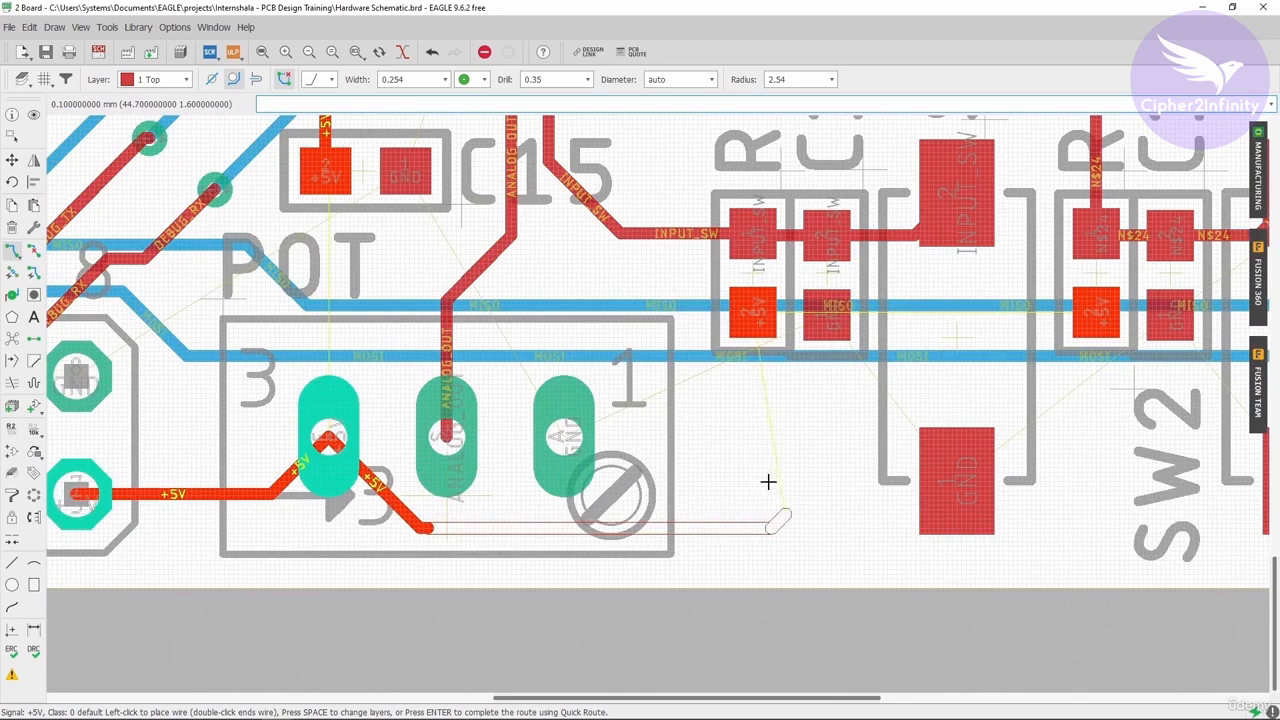
pyautogui.click(742, 435)
pyautogui.click(753, 314)
pyautogui.scroll(-2, 701, 389)
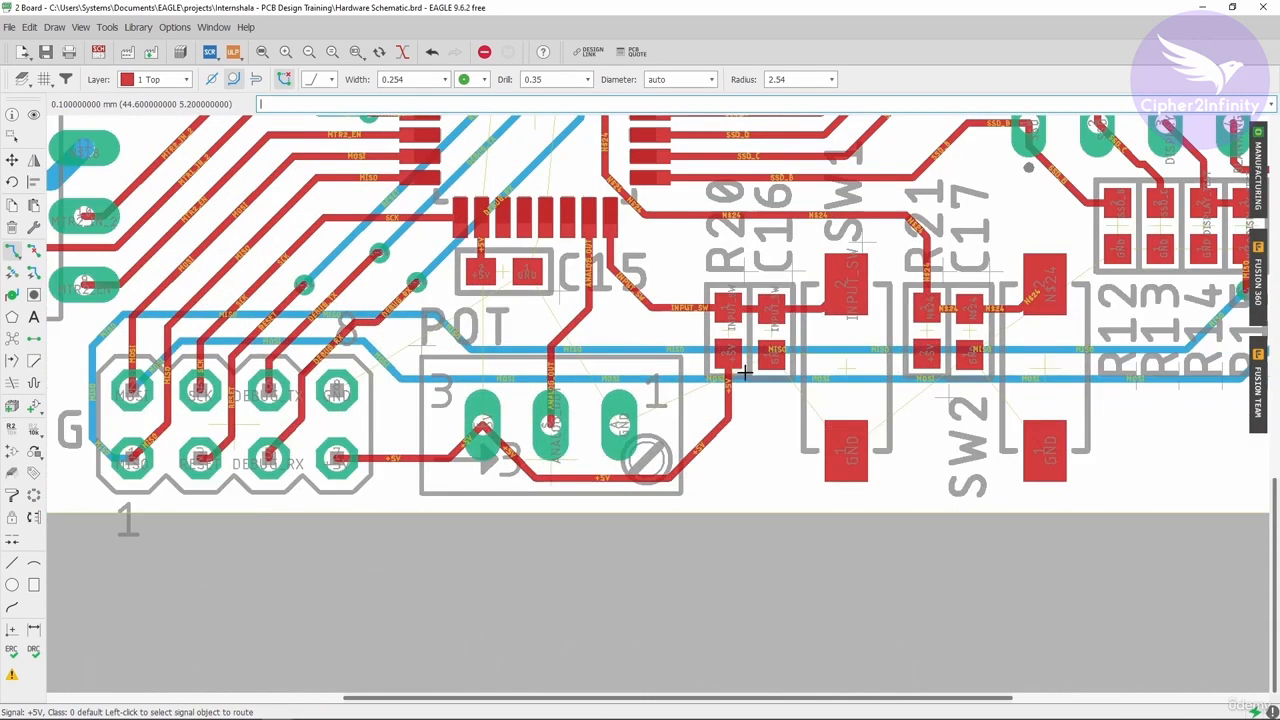
# Step: Examine the remaining unrouted connections around the DEBUG/PROG header, the potentiometer, R20, R21, SW1 and SW2
pyautogui.scroll(3, 744, 372)
pyautogui.scroll(-2, 720, 357)
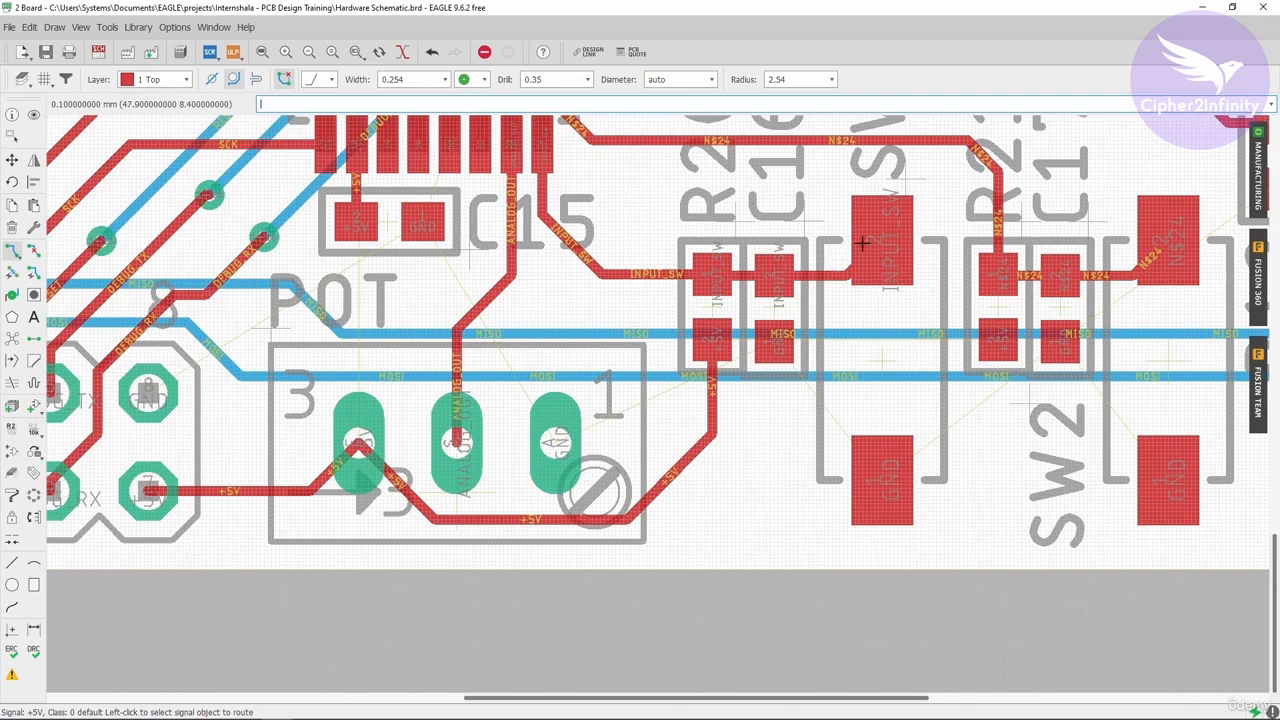
pyautogui.scroll(-2, 760, 250)
pyautogui.scroll(-3, 554, 386)
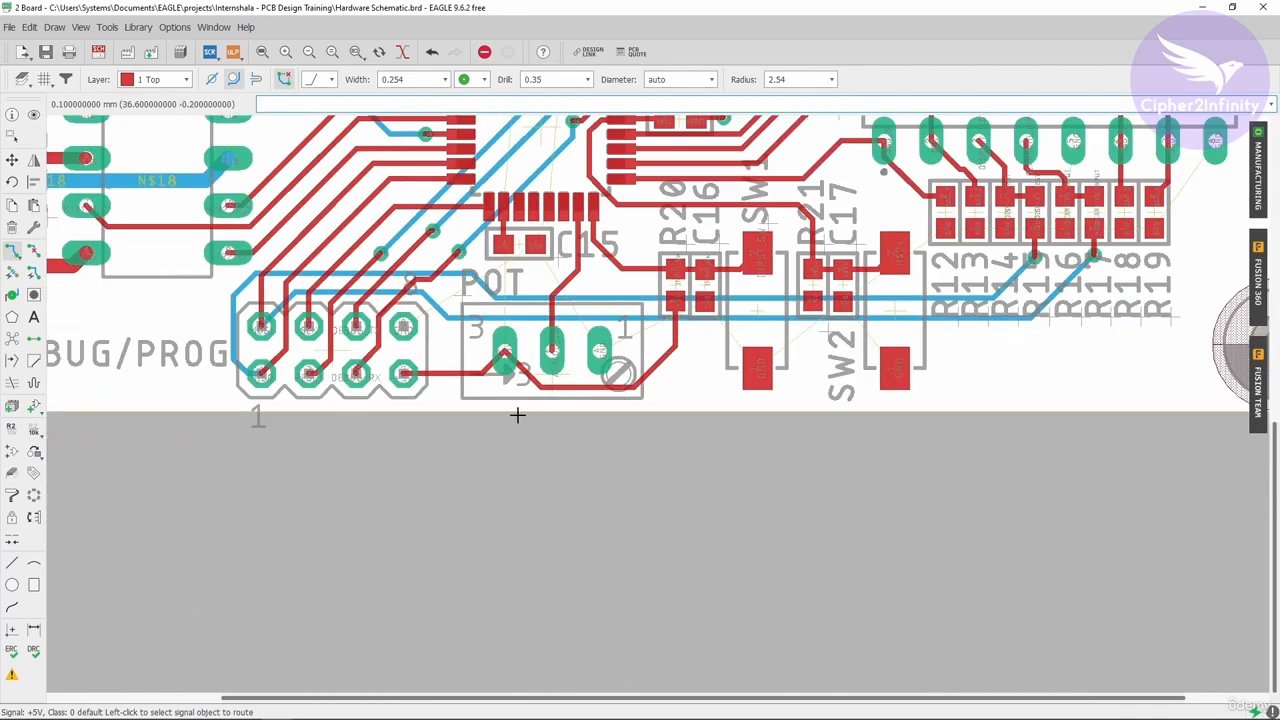
pyautogui.scroll(4, 480, 395)
pyautogui.scroll(-1, 525, 373)
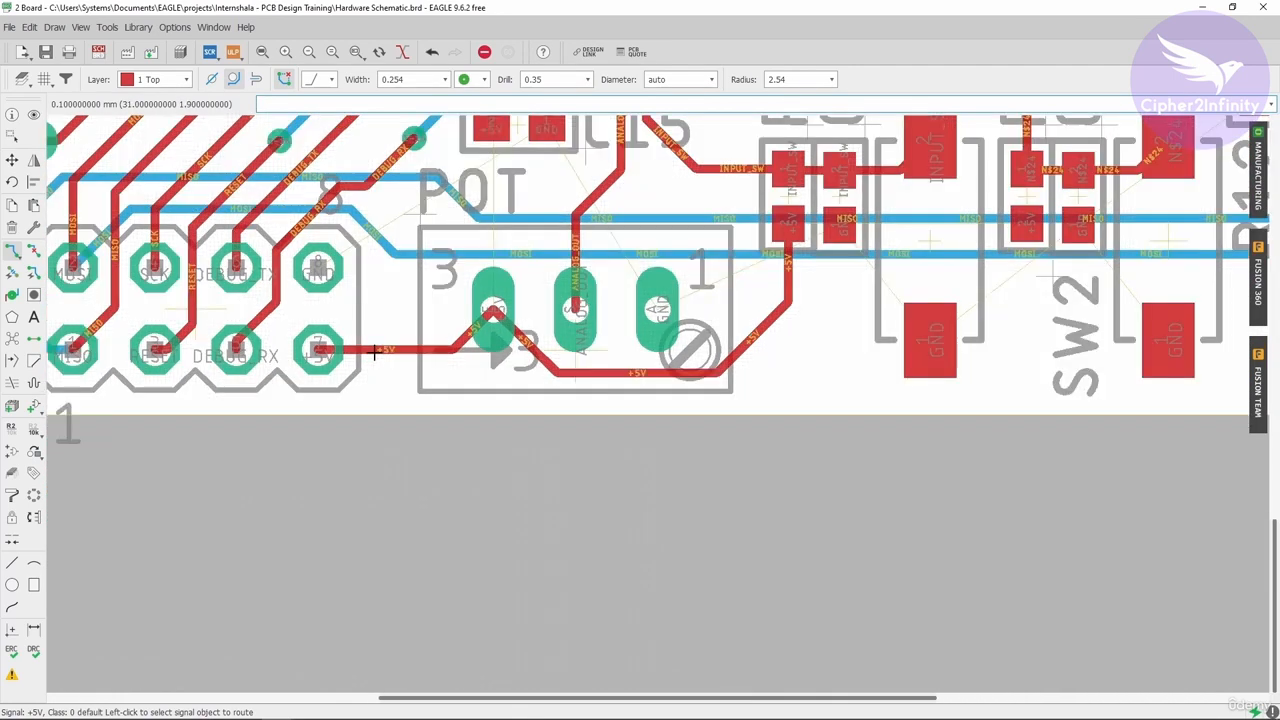
pyautogui.scroll(-2, 450, 360)
pyautogui.scroll(3, 855, 325)
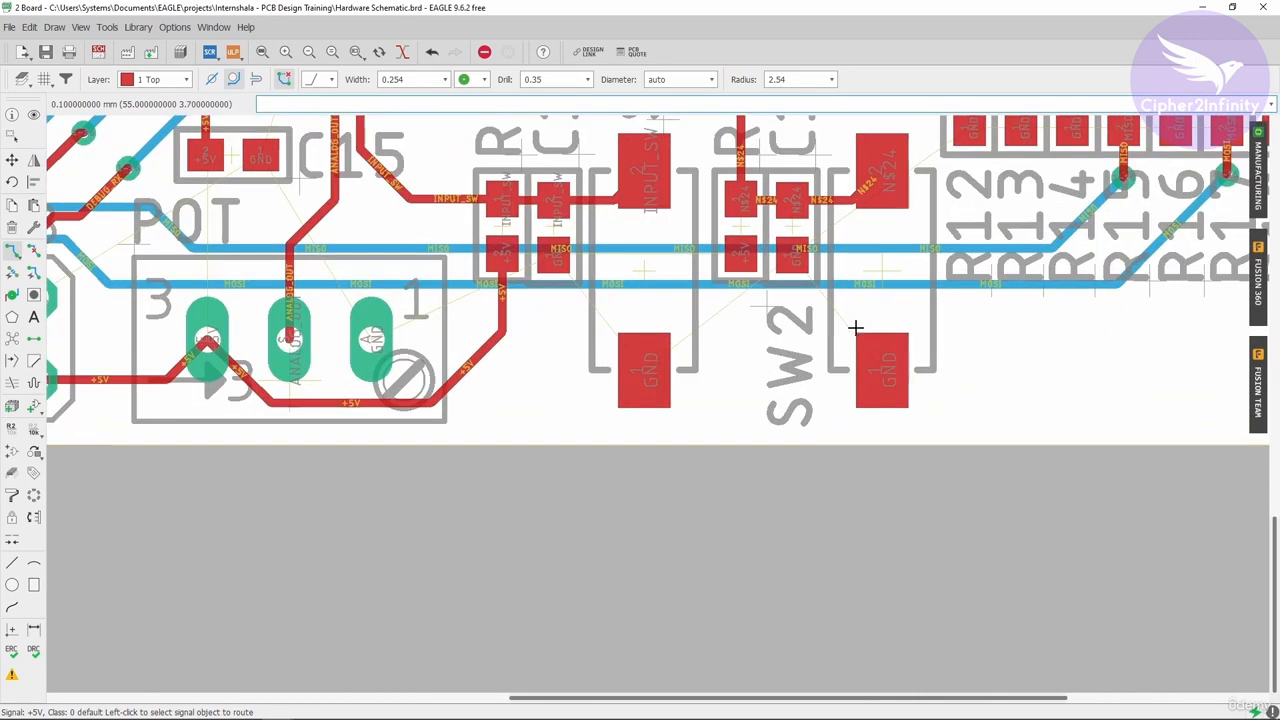
pyautogui.scroll(-2, 722, 394)
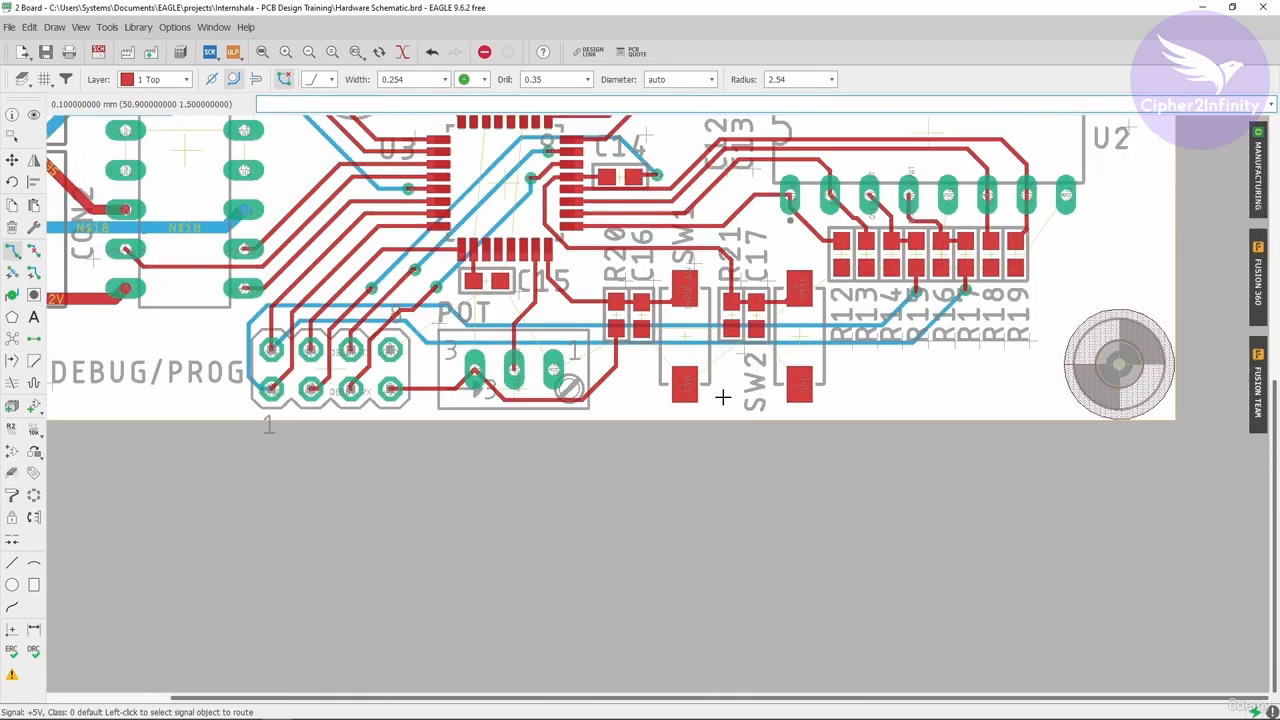
pyautogui.scroll(-1, 549, 457)
pyautogui.scroll(2, 657, 397)
pyautogui.scroll(1, 665, 395)
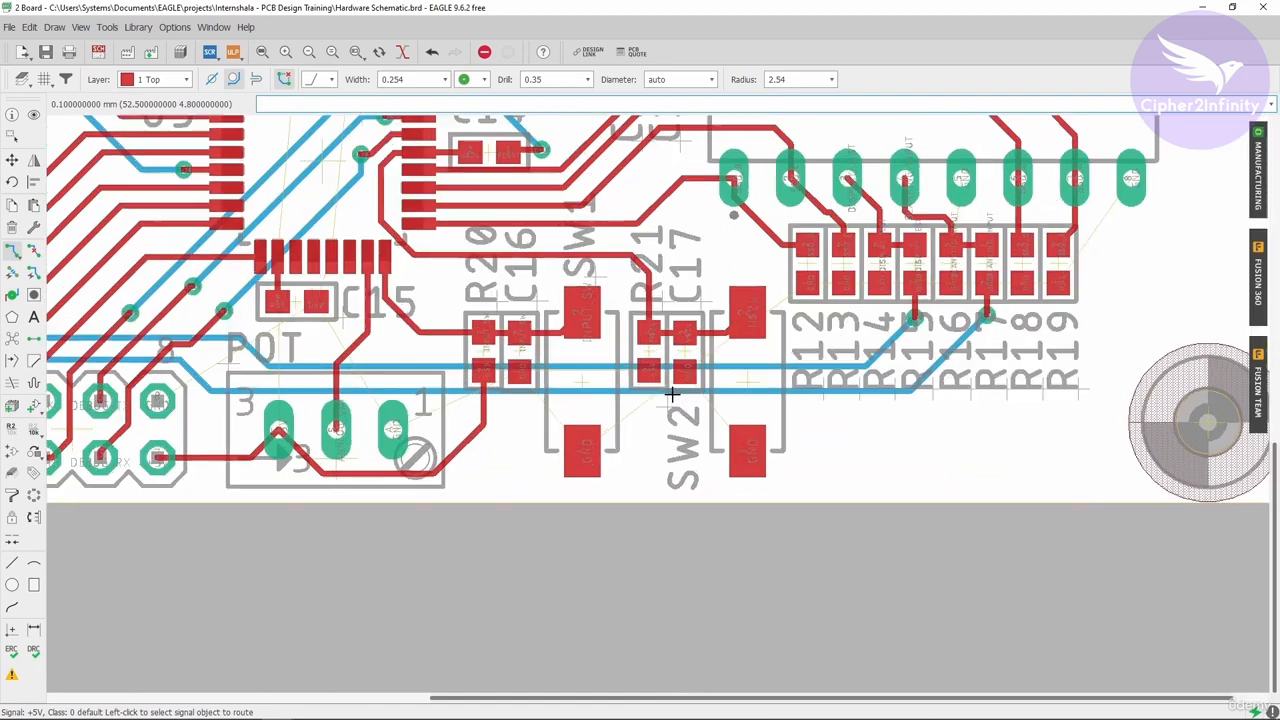
pyautogui.scroll(1, 800, 325)
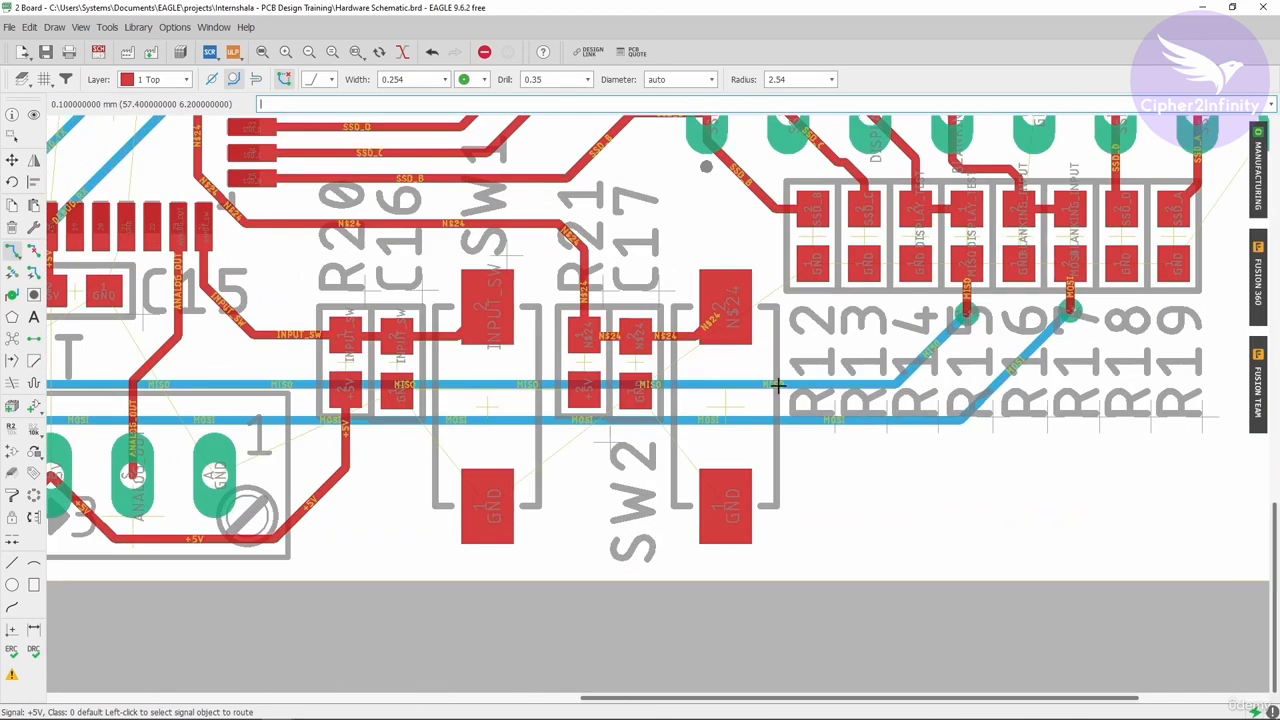
pyautogui.scroll(-1, 777, 385)
pyautogui.scroll(-2, 866, 463)
pyautogui.scroll(3, 486, 423)
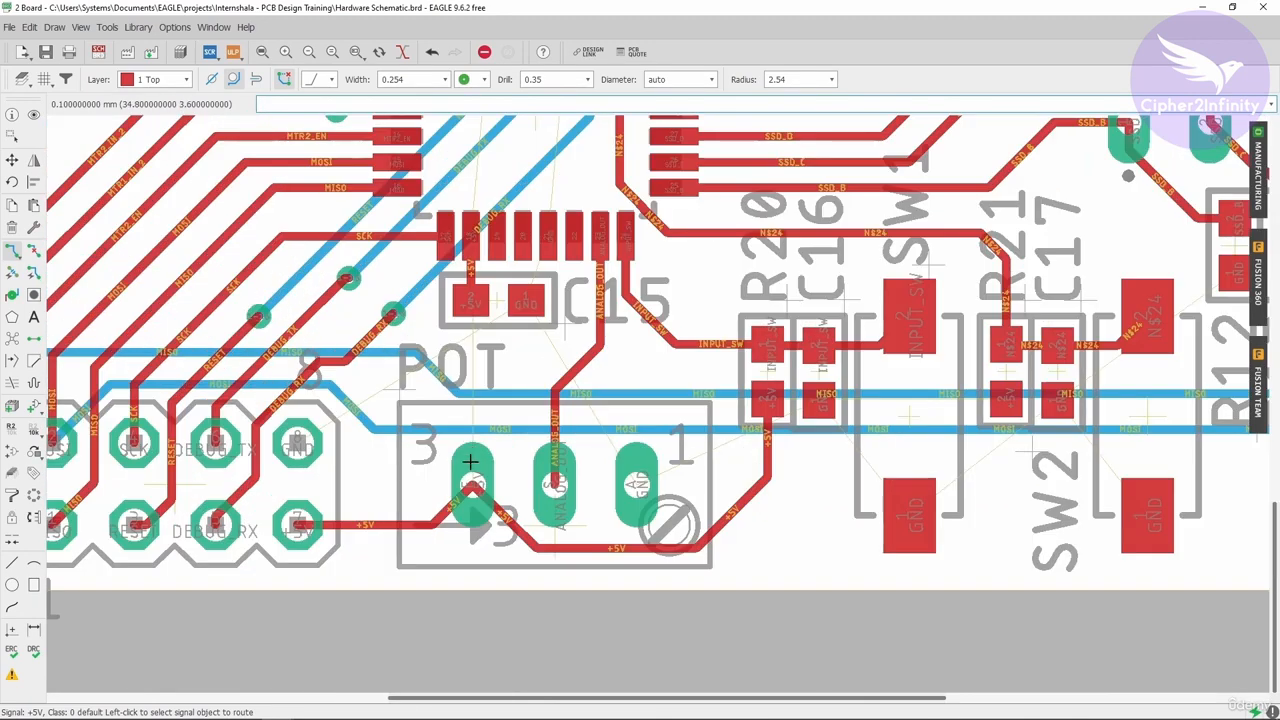
# Step: Route a straight 0.254 mm top-layer +5V trace from C15's +5V pad to the potentiometer's +5V pin
pyautogui.click(465, 302)
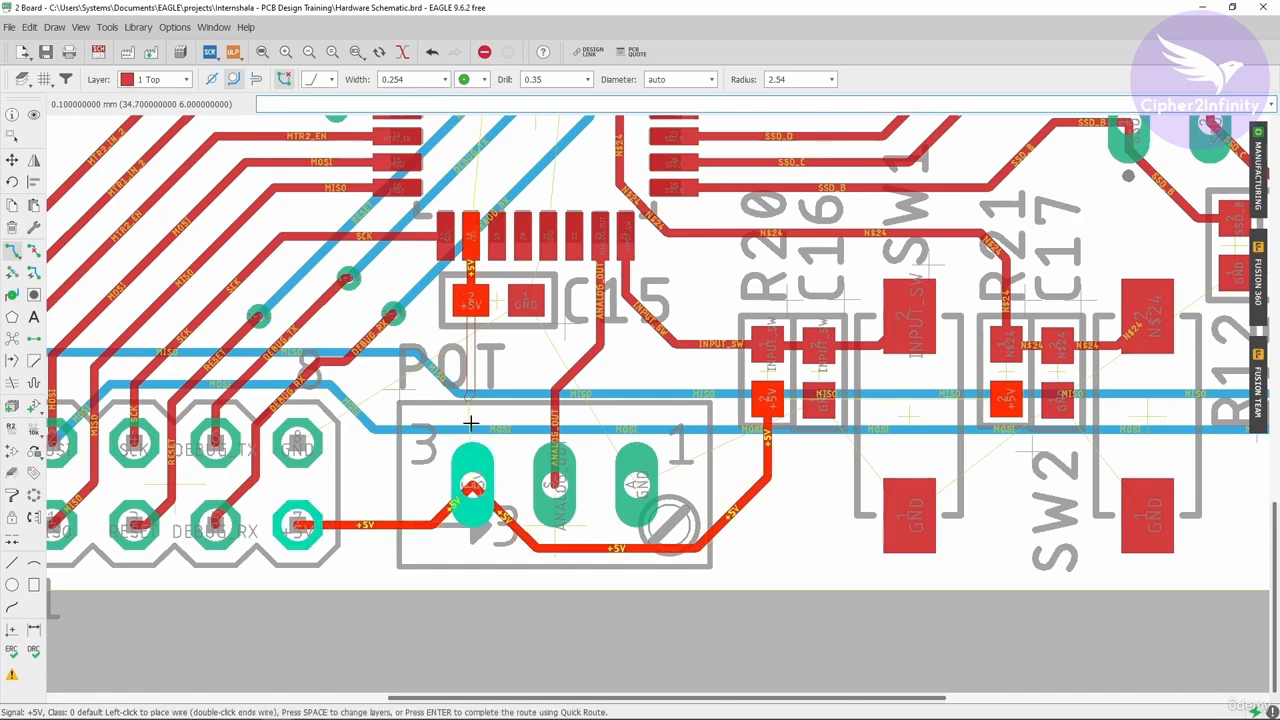
pyautogui.click(472, 487)
pyautogui.scroll(-2, 520, 470)
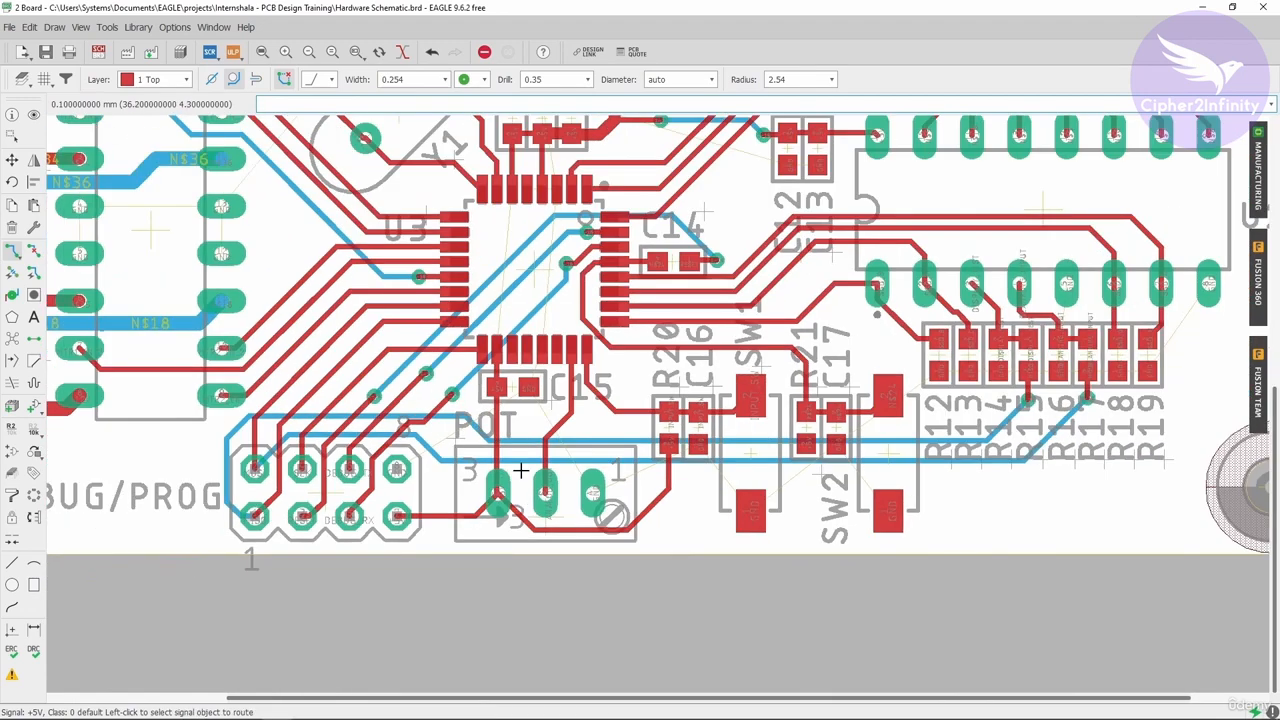
# Step: Route a 0.254 mm top-layer +5V trace beneath U3, from its +5V pin above C15 to the +5V pin on its opposite side
pyautogui.click(493, 350)
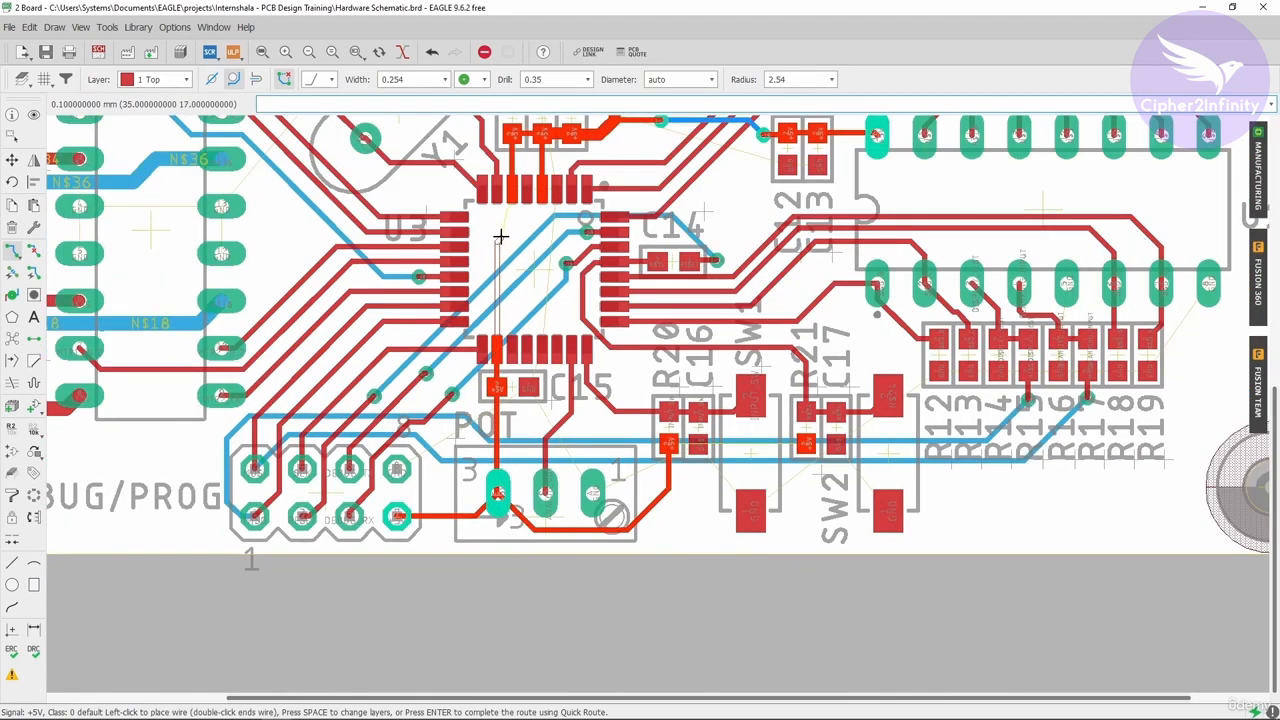
pyautogui.scroll(-2, 520, 300)
pyautogui.scroll(3, 537, 290)
pyautogui.scroll(2, 537, 290)
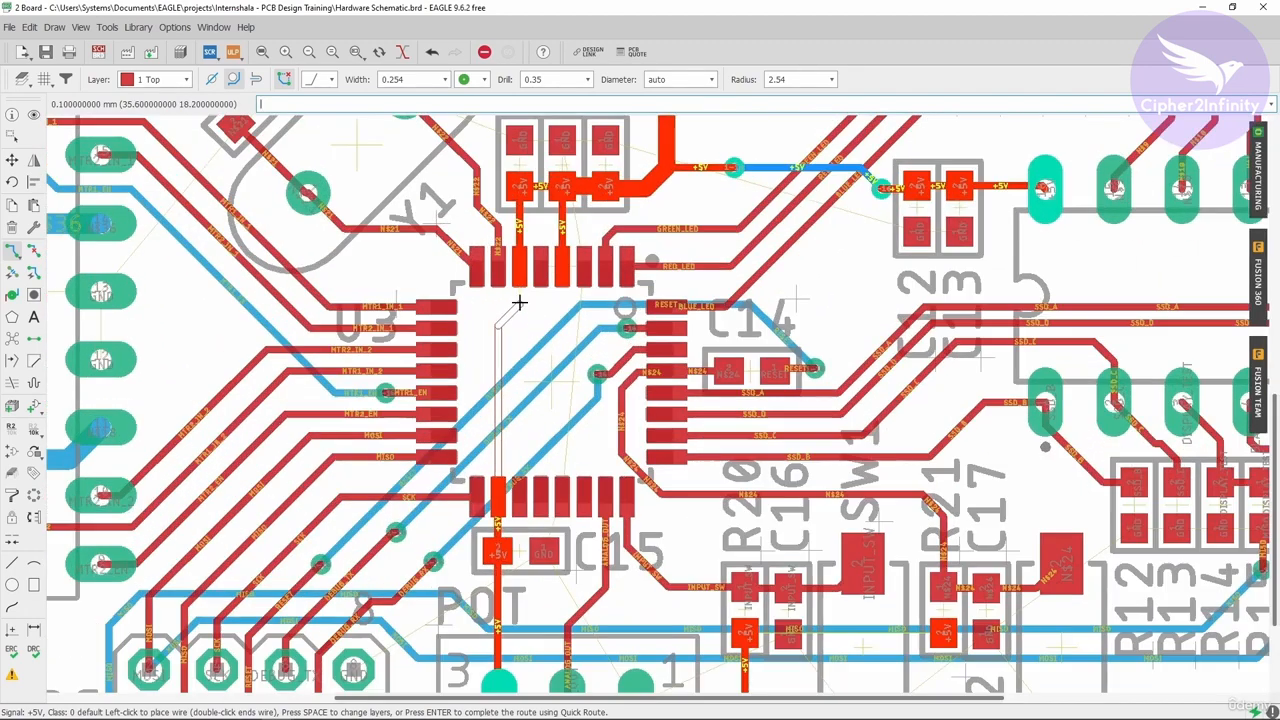
pyautogui.click(522, 271)
pyautogui.scroll(2, 516, 306)
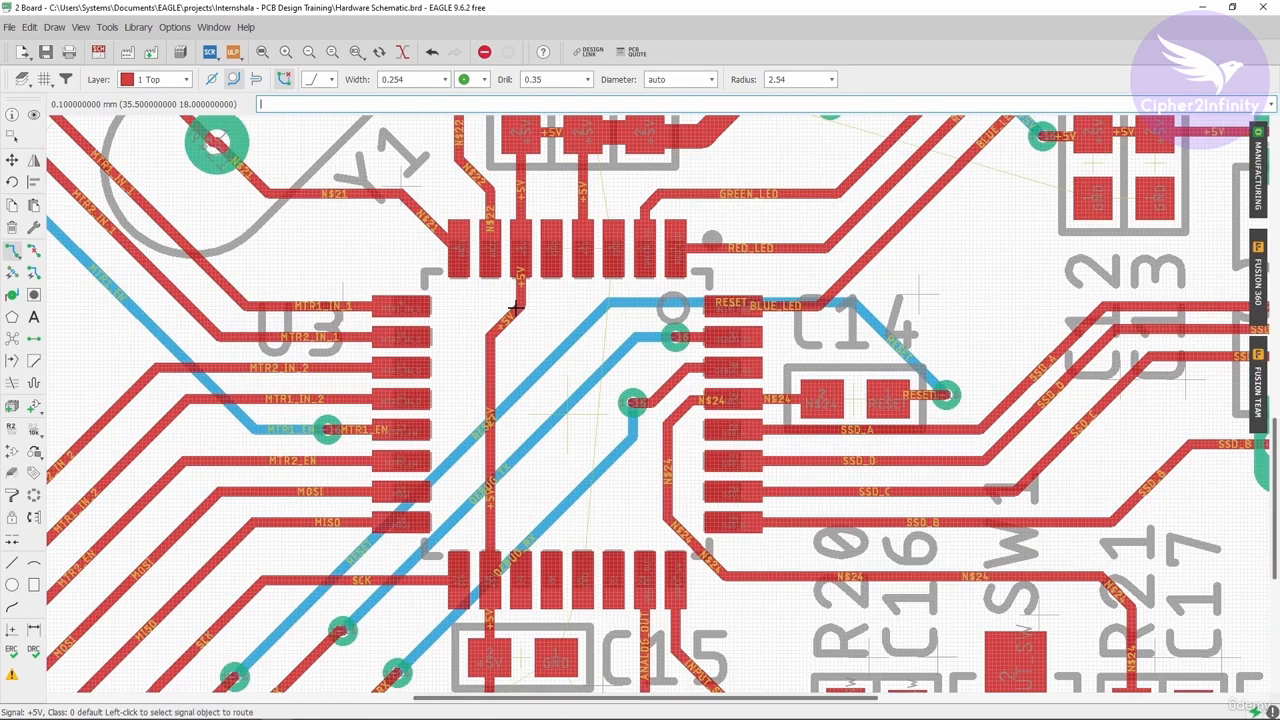
pyautogui.scroll(-5, 493, 320)
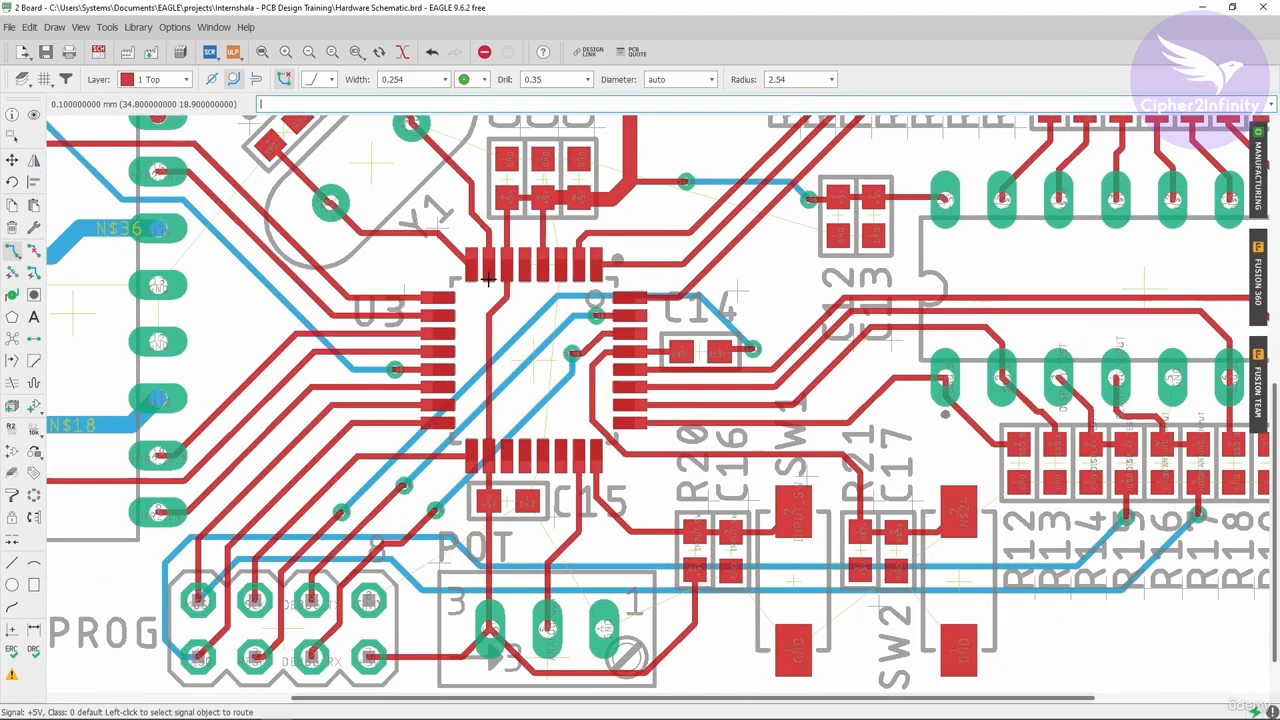
pyautogui.scroll(4, 500, 342)
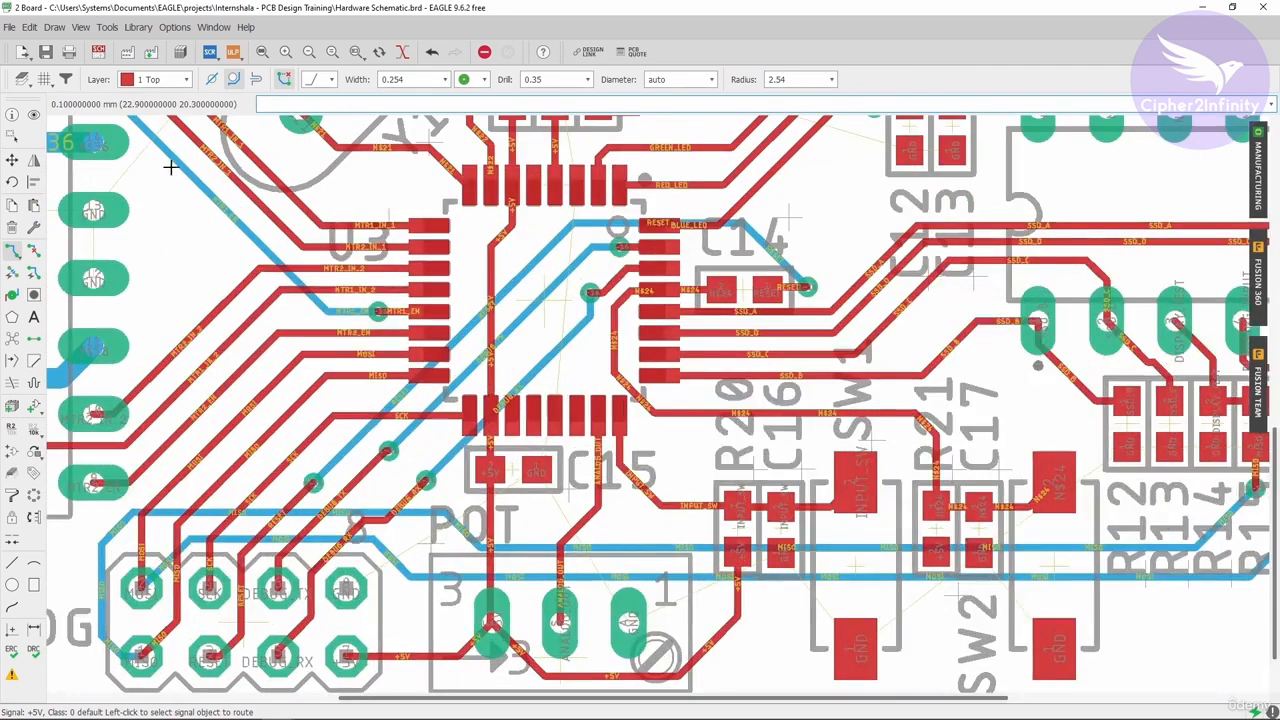
# Step: Set the board layout background to black and get ready to highlight nets
pyautogui.click(33, 114)
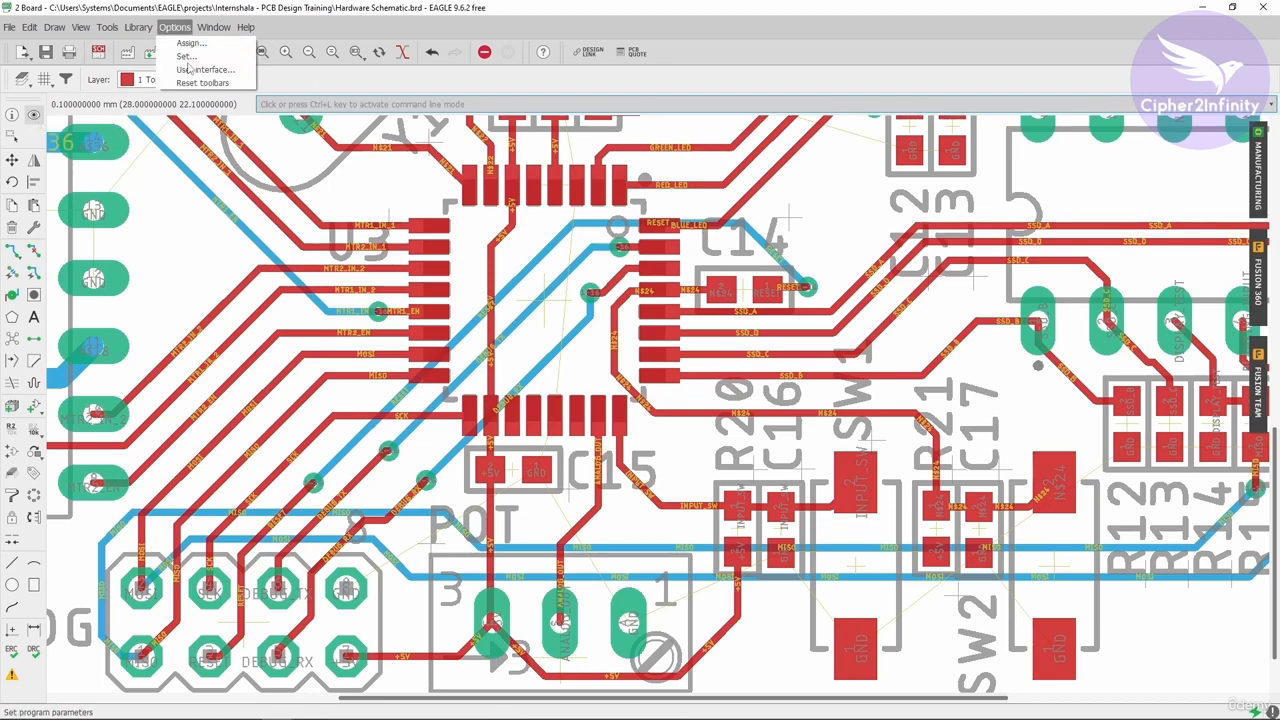
pyautogui.click(203, 69)
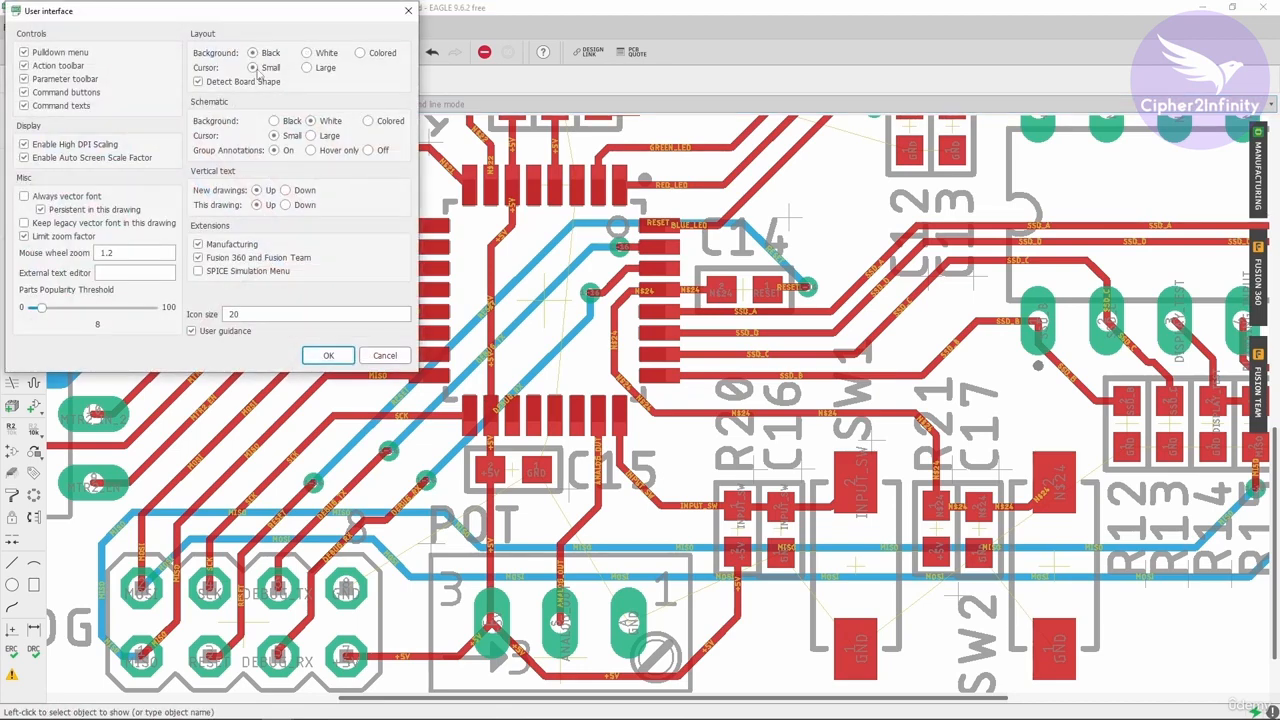
pyautogui.click(328, 355)
pyautogui.scroll(-3, 380, 340)
pyautogui.scroll(1, 548, 491)
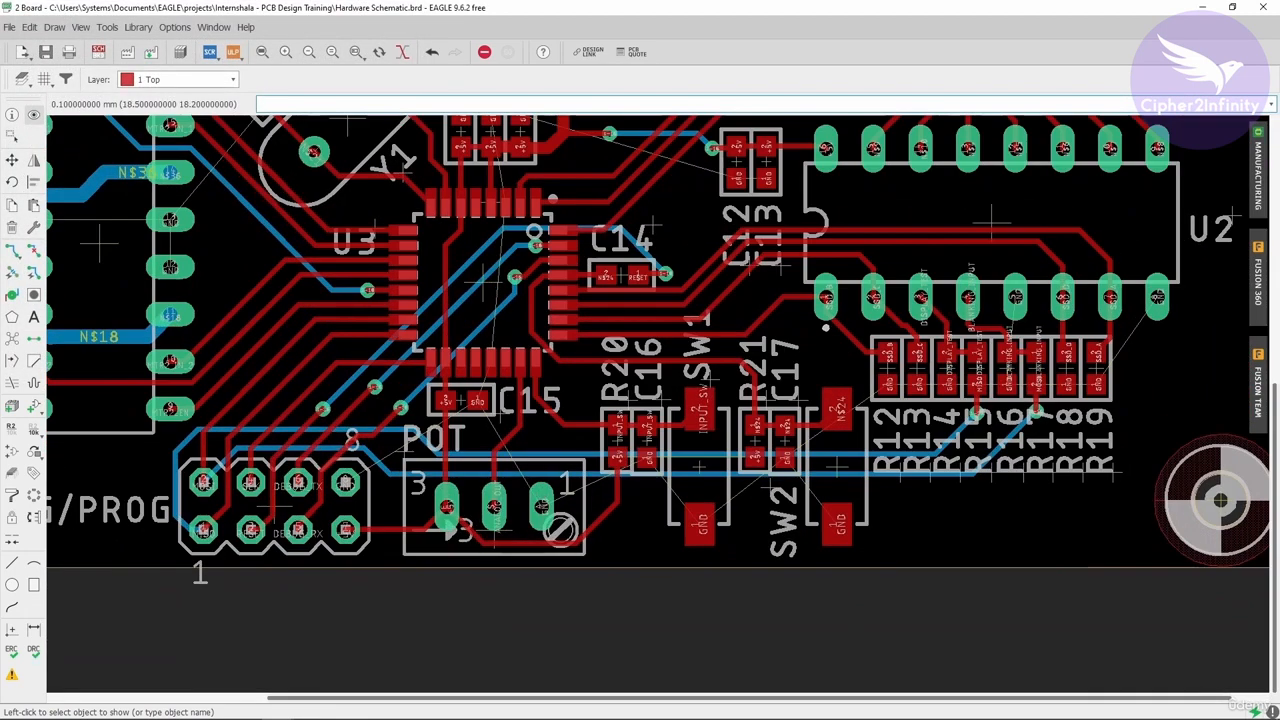
# Step: Highlight the GND net from the potentiometer's GND pin and inspect its unrouted connections around U3, U2, SW1 and SW2
pyautogui.click(541, 500)
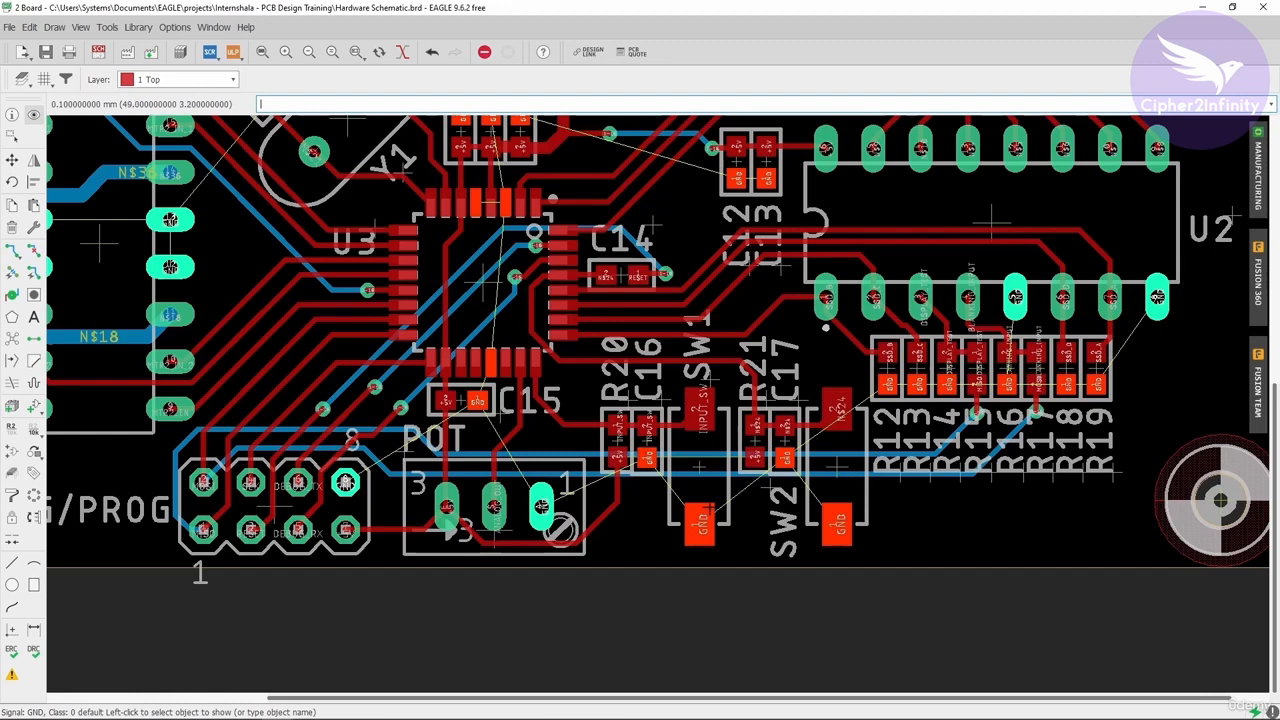
pyautogui.scroll(-1, 835, 578)
pyautogui.scroll(2, 1000, 430)
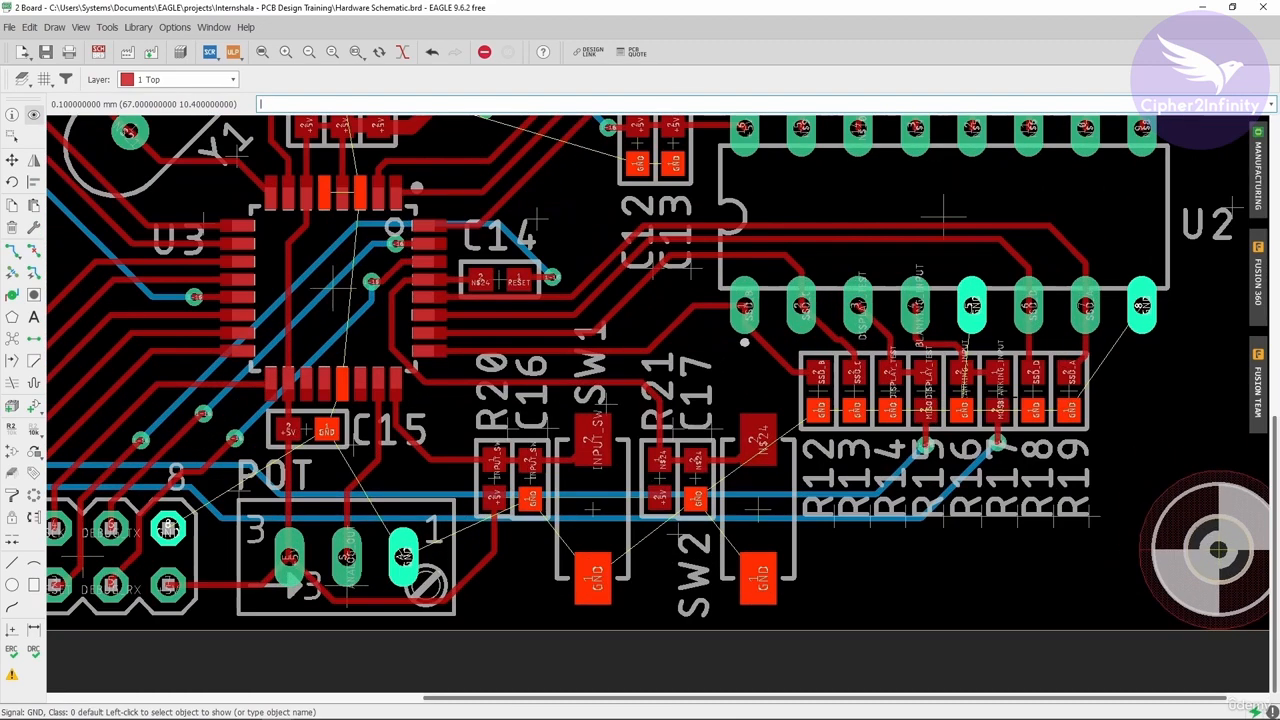
pyautogui.scroll(-2, 1000, 430)
pyautogui.scroll(2, 758, 245)
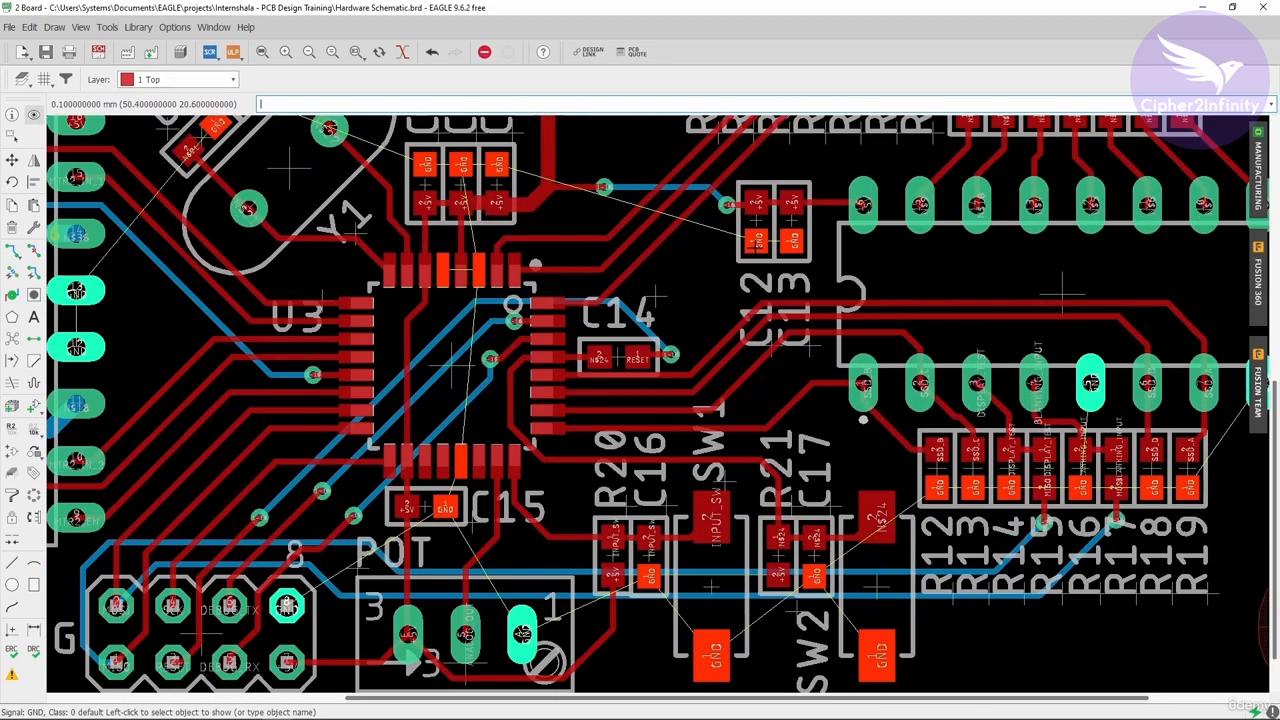
pyautogui.scroll(-2, 758, 247)
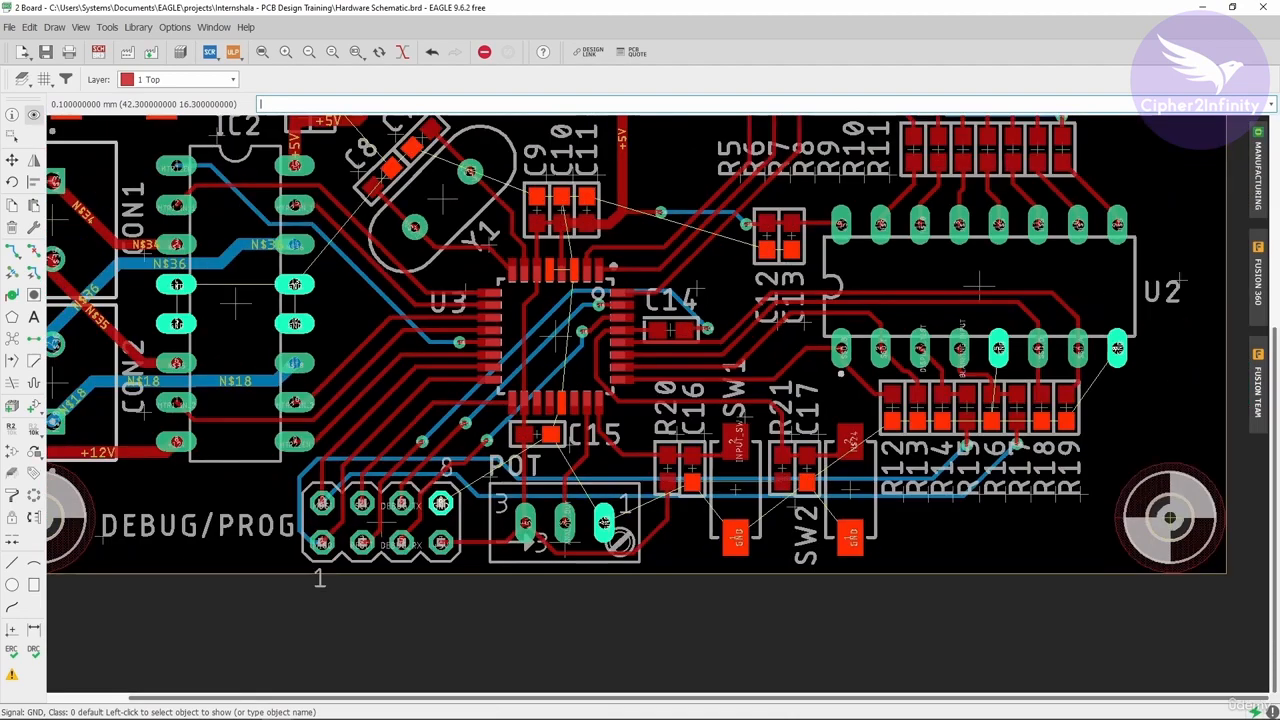
pyautogui.scroll(-2, 758, 247)
pyautogui.scroll(2, 480, 500)
pyautogui.scroll(2, 677, 236)
pyautogui.scroll(-2, 677, 236)
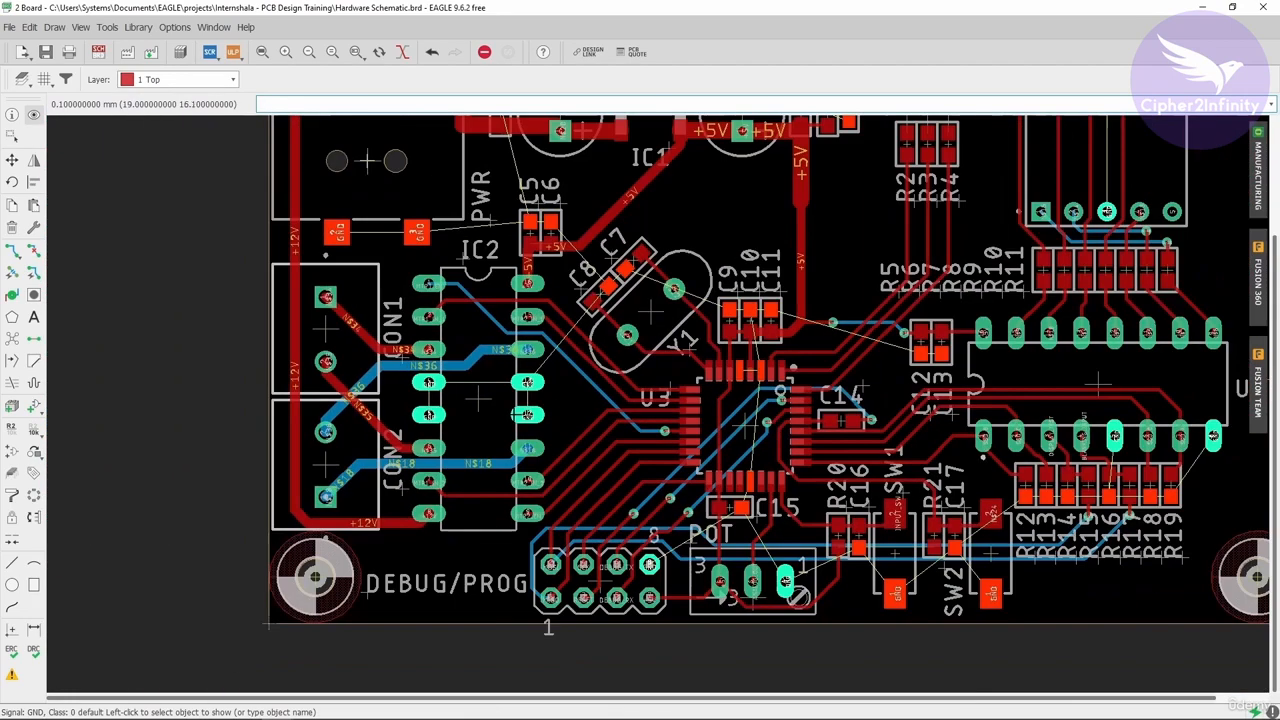
# Step: Examine the highlighted GND net across the rest of the board, including PWR, IC2, C2, C3, D2 and U1
pyautogui.scroll(2, 677, 236)
pyautogui.scroll(-2, 478, 333)
pyautogui.scroll(2, 478, 333)
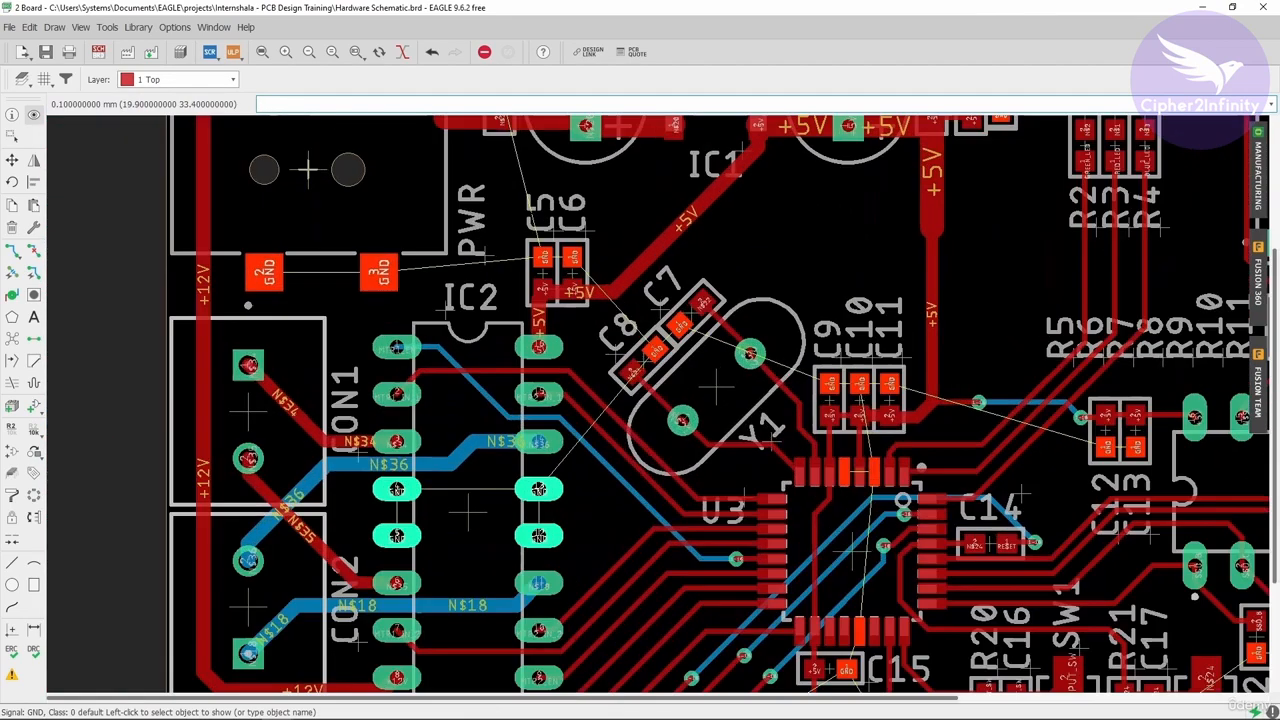
pyautogui.scroll(-2, 478, 333)
pyautogui.scroll(3, 640, 300)
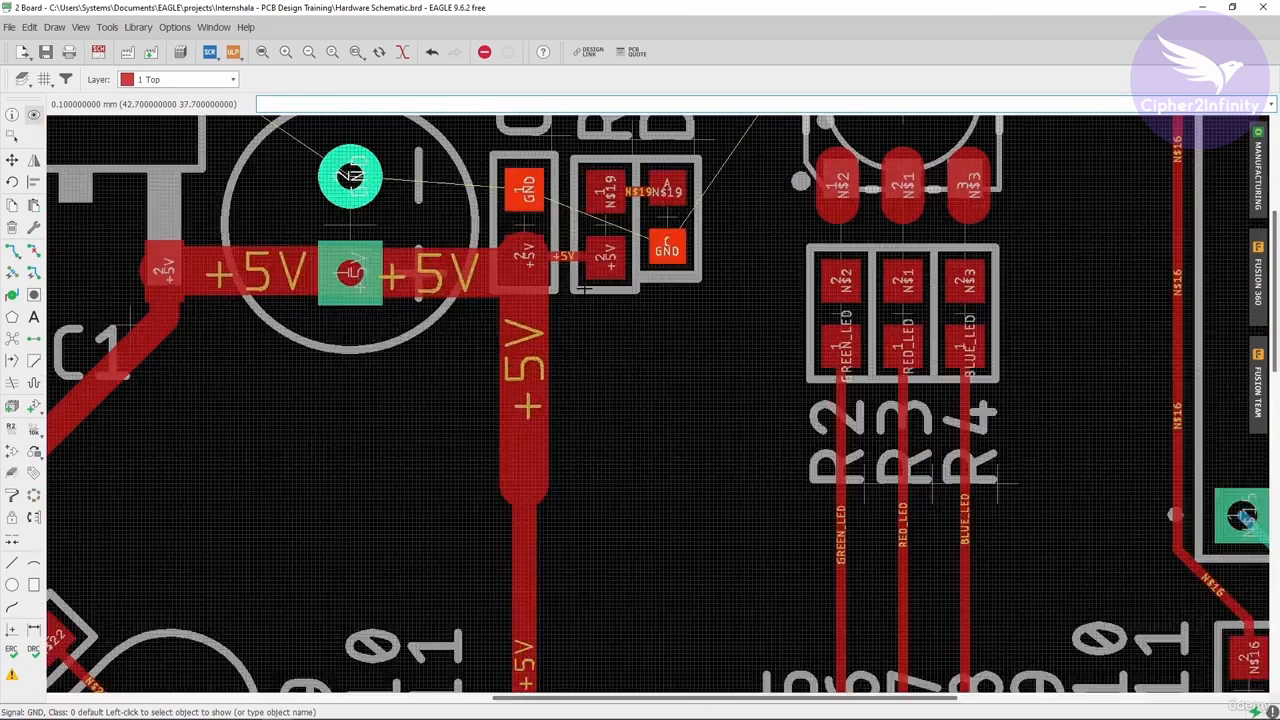
pyautogui.scroll(-4, 591, 315)
pyautogui.scroll(-2, 686, 201)
pyautogui.scroll(5, 809, 422)
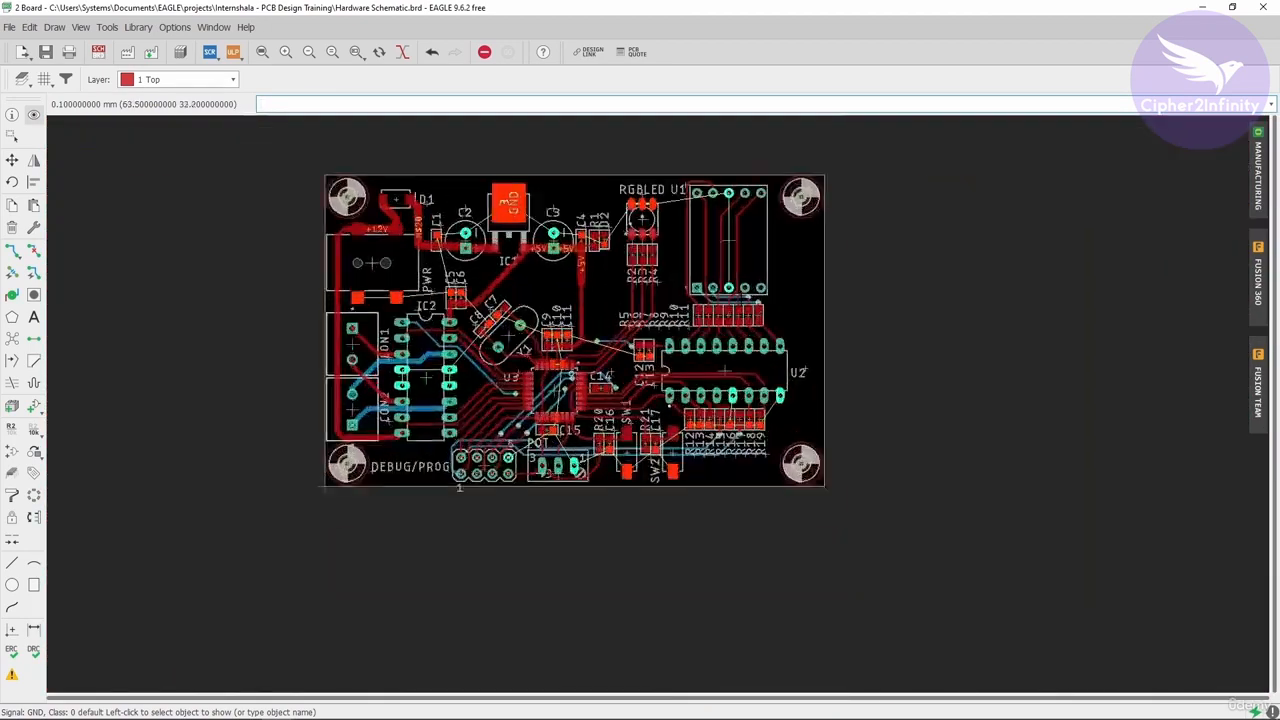
pyautogui.scroll(-3, 801, 298)
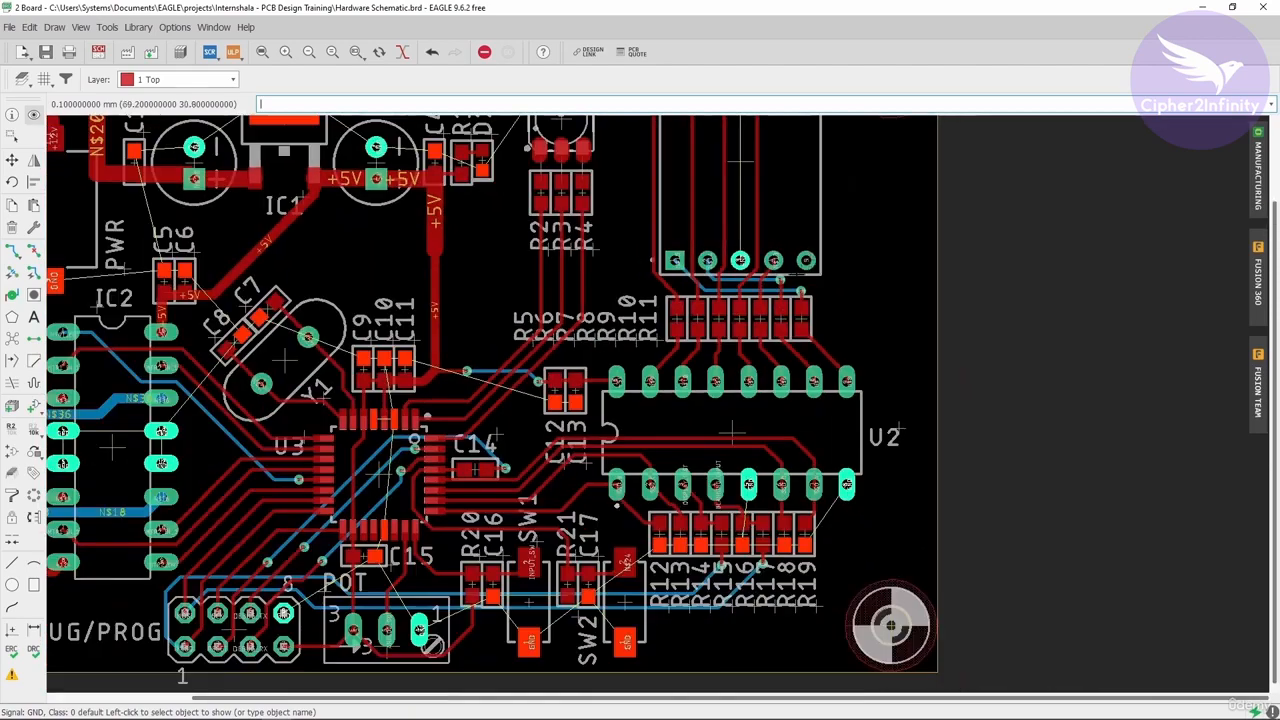
pyautogui.scroll(2, 835, 215)
pyautogui.scroll(-2, 835, 215)
pyautogui.scroll(2, 447, 468)
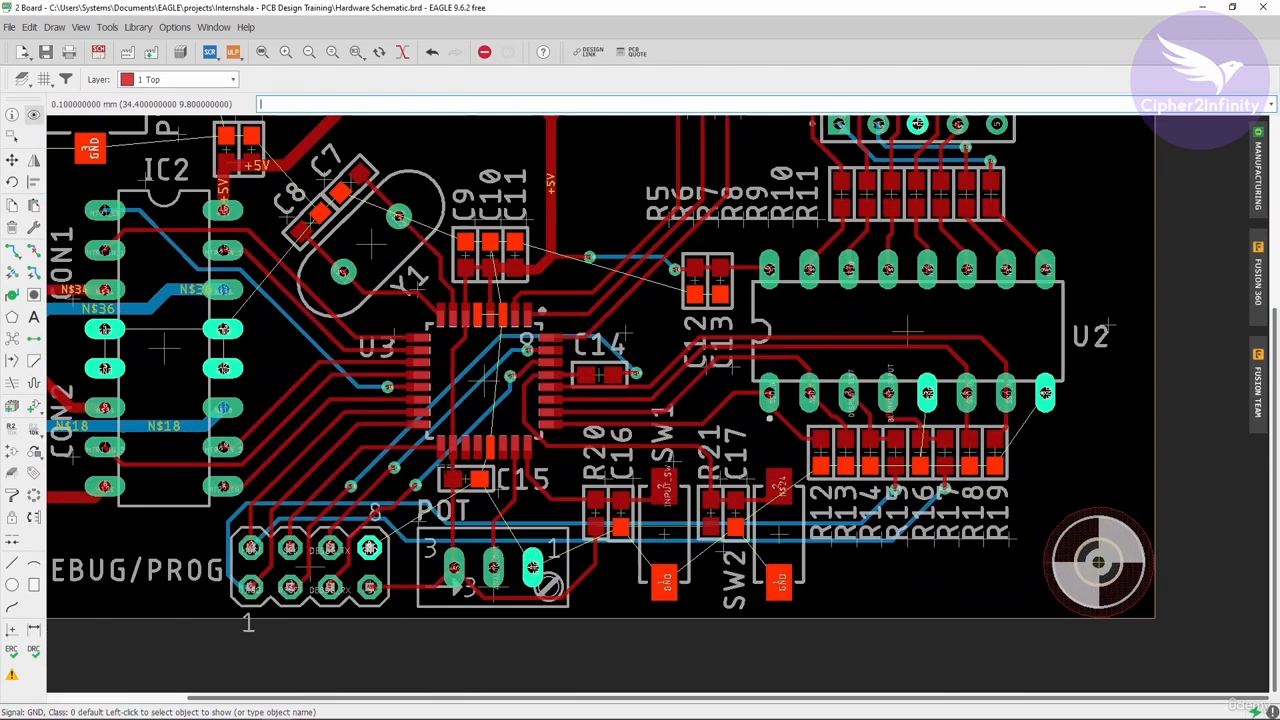
pyautogui.scroll(-3, 670, 490)
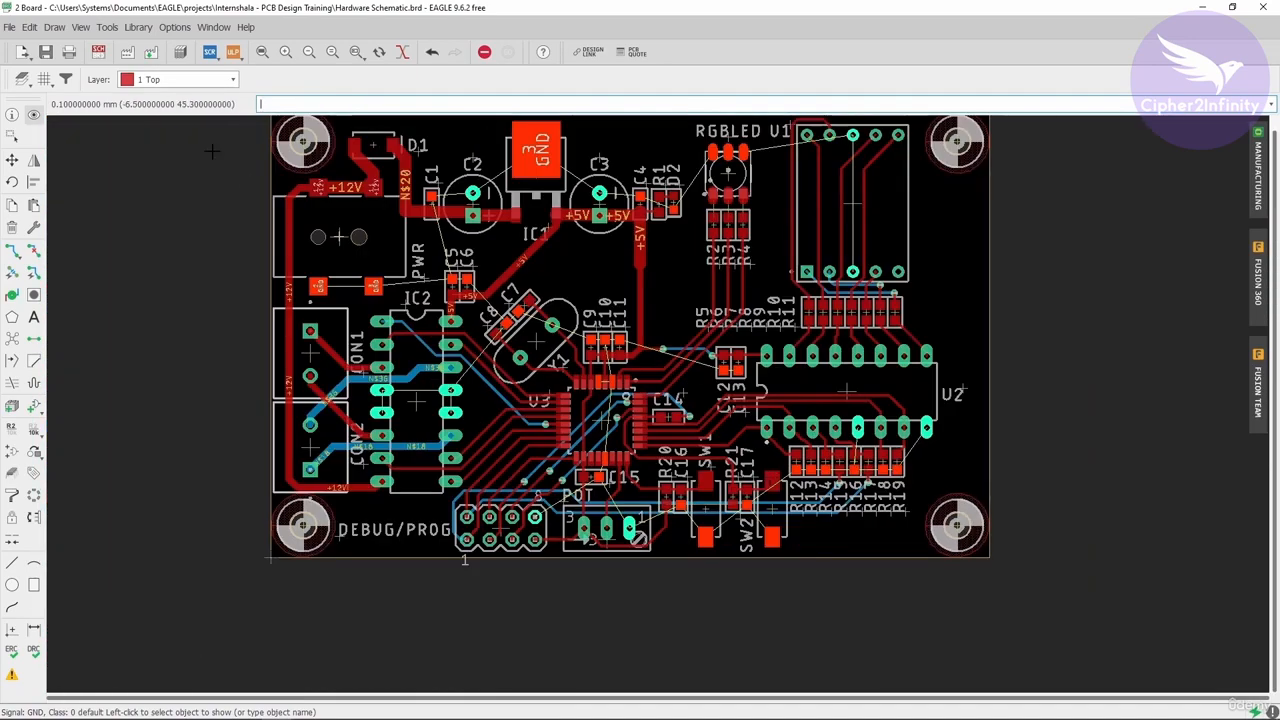
# Step: Set the board layout background to white
pyautogui.click(175, 27)
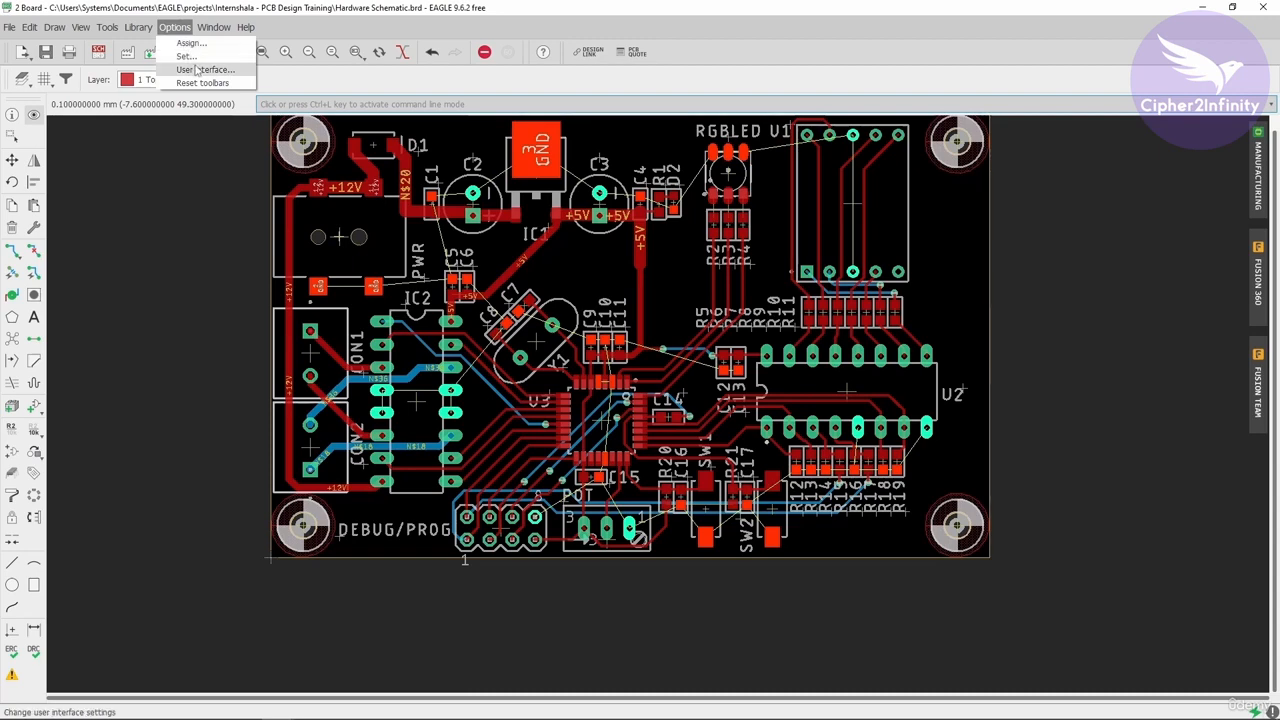
pyautogui.click(196, 69)
pyautogui.click(306, 53)
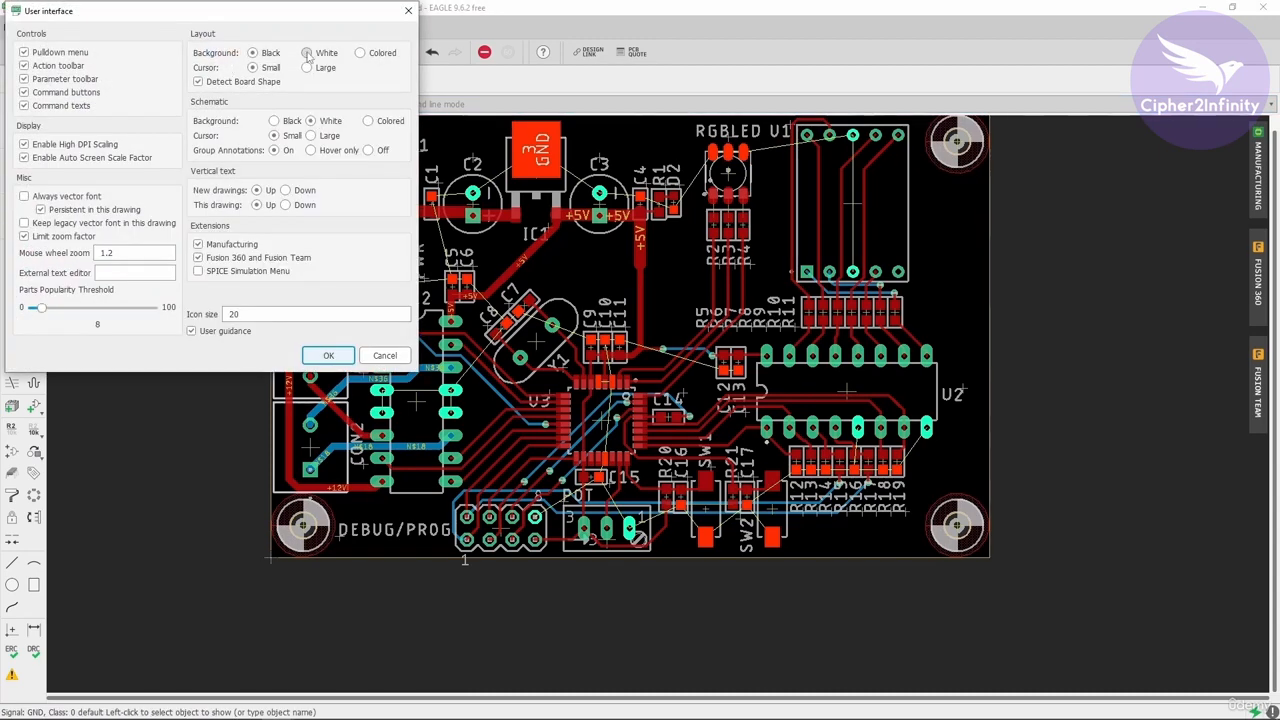
pyautogui.click(328, 357)
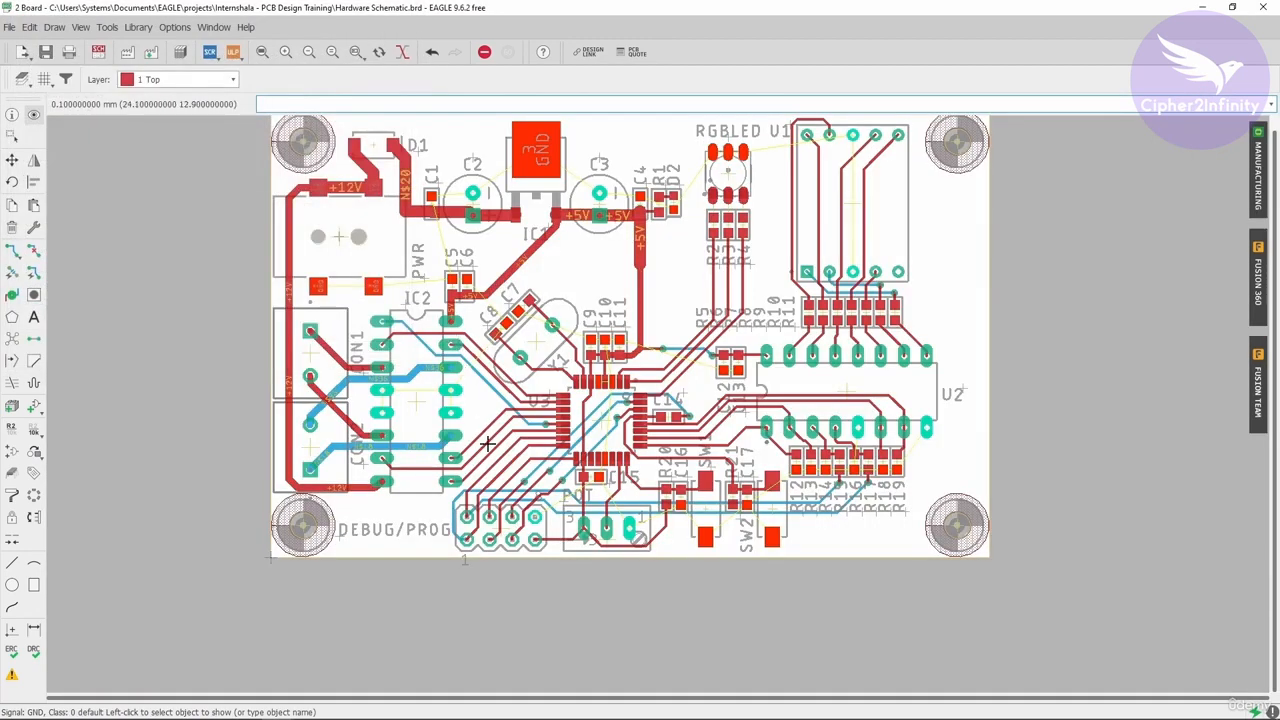
# Step: Move the horizontal and diagonal segments of the SSD_A trace between U3 and U2 farther away from the SSD_D trace
pyautogui.scroll(-1, 979, 376)
pyautogui.scroll(2, 979, 376)
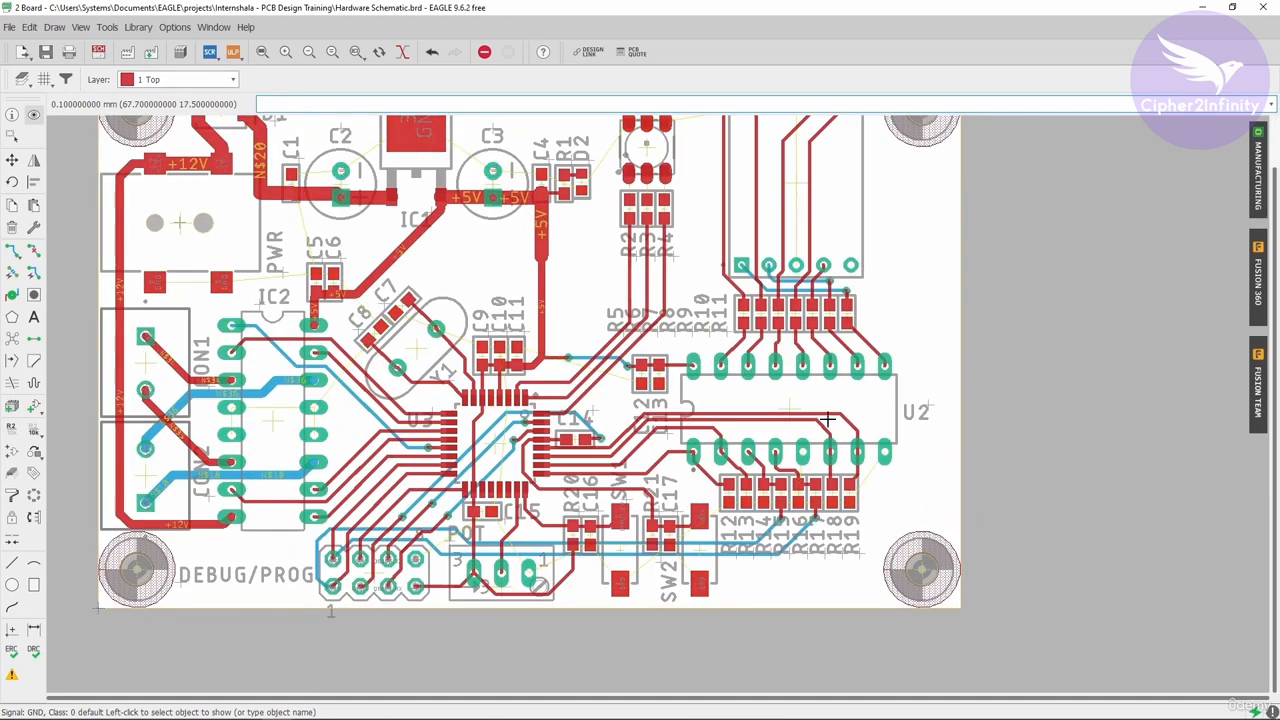
pyautogui.scroll(-1, 557, 331)
pyautogui.scroll(1, 470, 327)
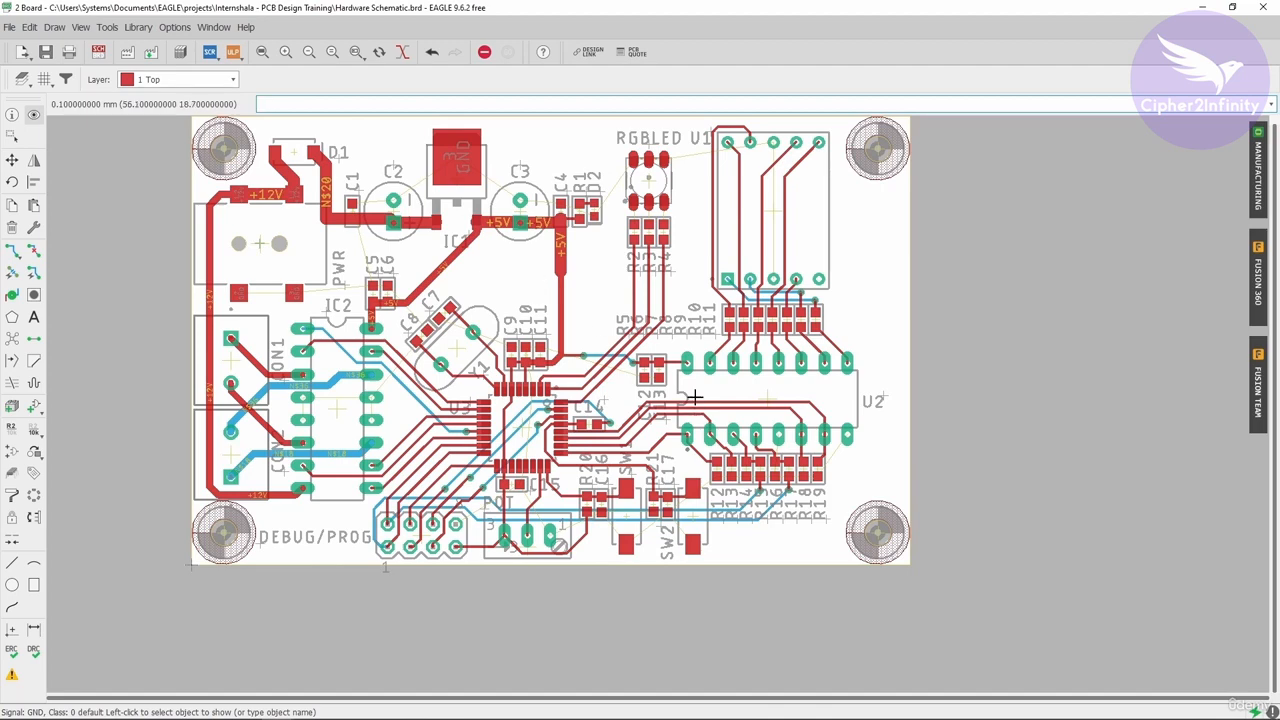
pyautogui.scroll(2, 693, 408)
pyautogui.scroll(1, 693, 408)
pyautogui.scroll(1, 693, 408)
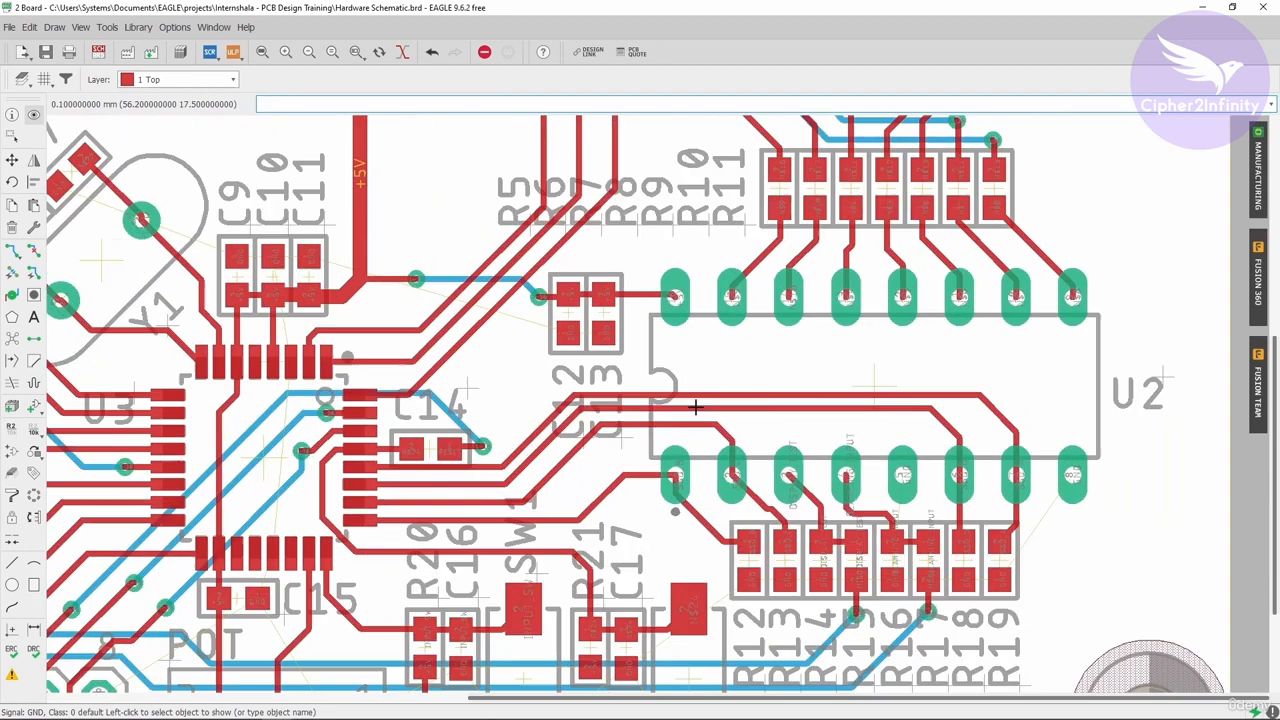
pyautogui.click(12, 160)
pyautogui.scroll(1, 543, 343)
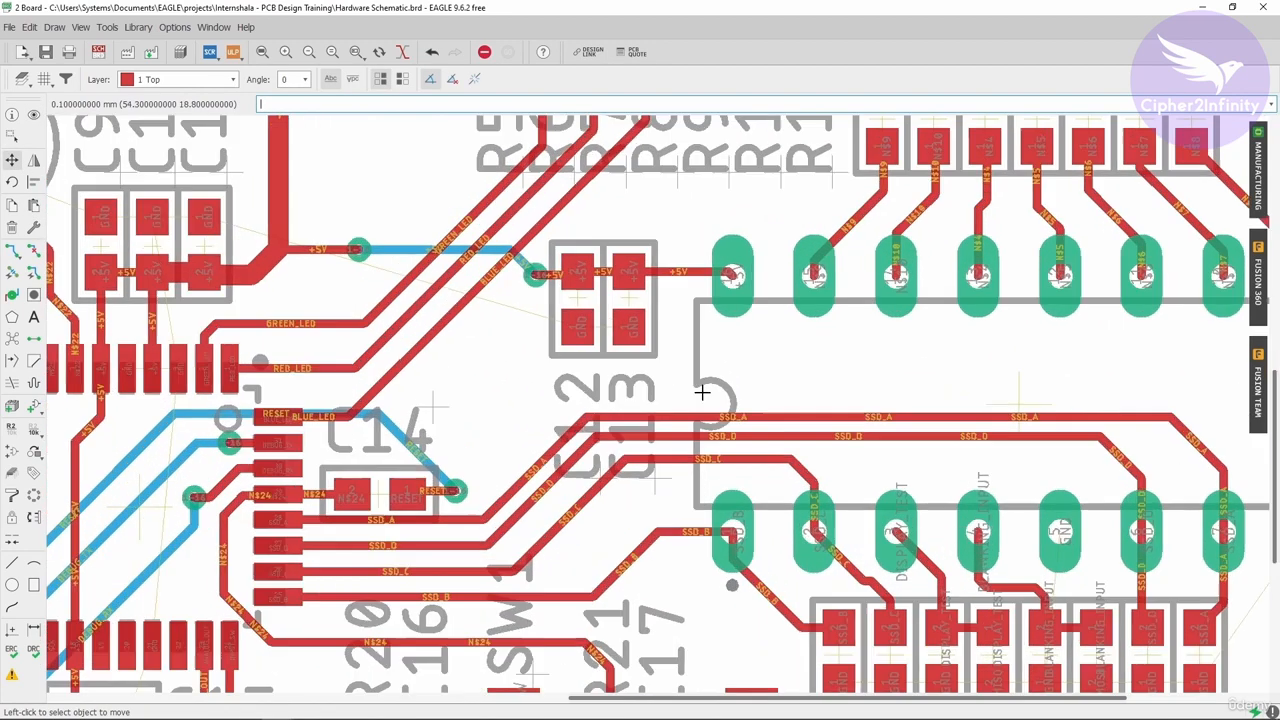
pyautogui.click(718, 410)
pyautogui.click(718, 405)
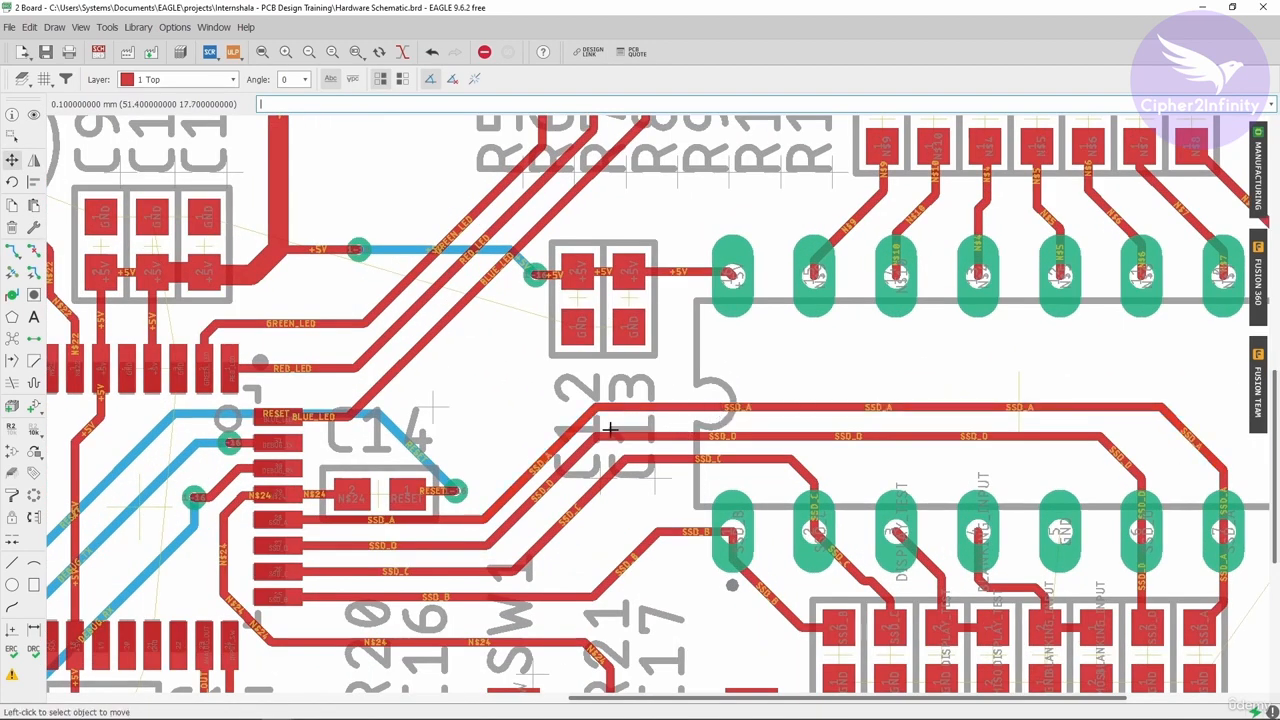
pyautogui.click(562, 450)
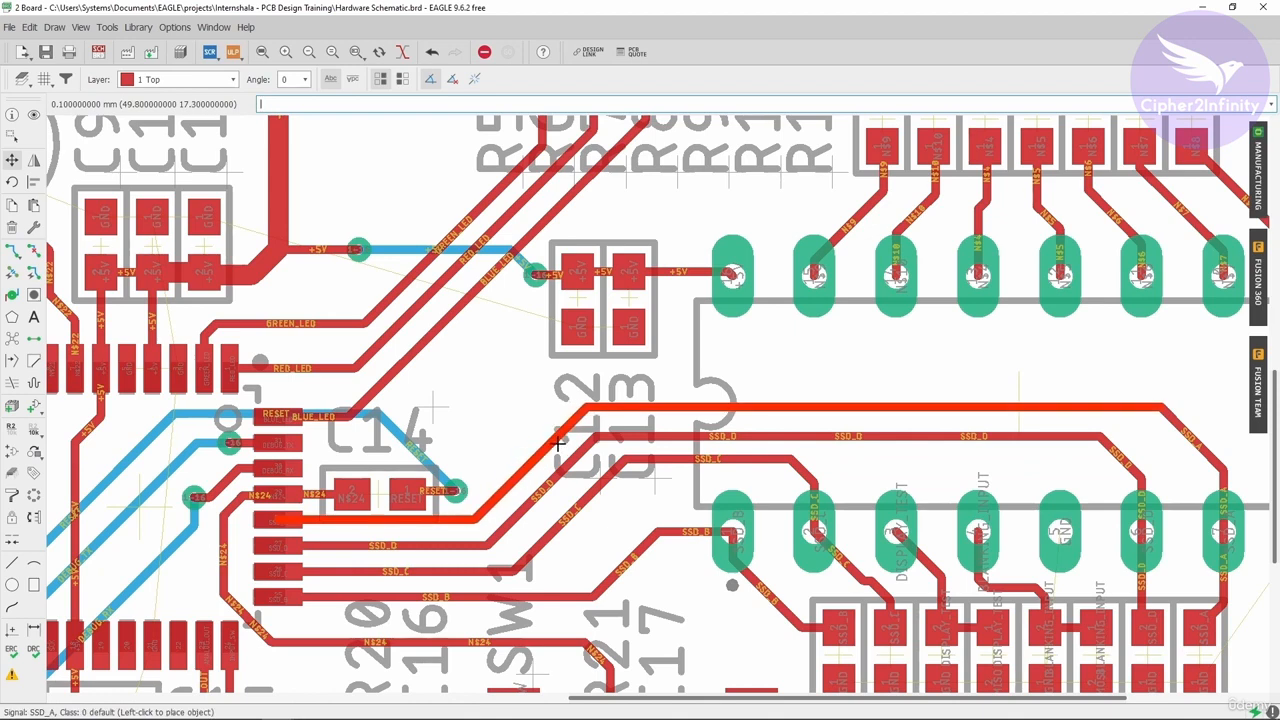
pyautogui.click(559, 444)
# Step: Move the SSD_C trace's horizontal and diagonal segments away from SSD_D, and shift SSD_D's diagonal segment to even out the gaps
pyautogui.click(676, 459)
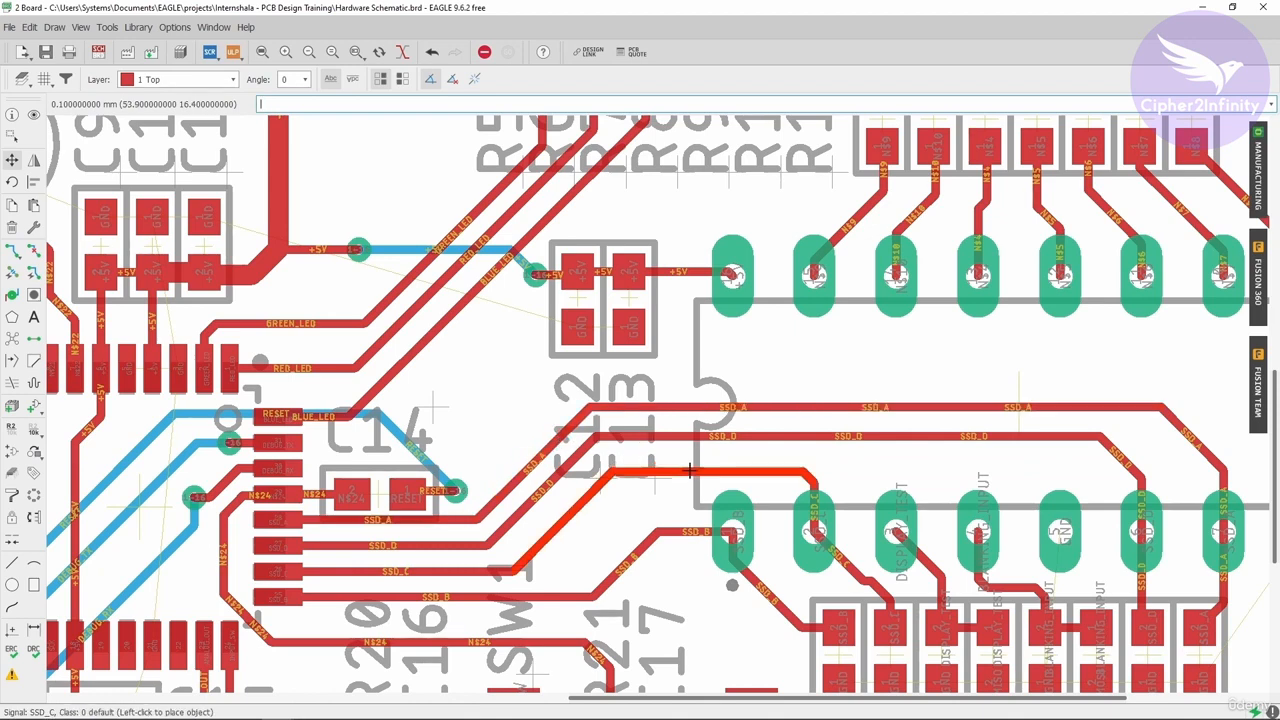
pyautogui.click(684, 471)
pyautogui.click(581, 505)
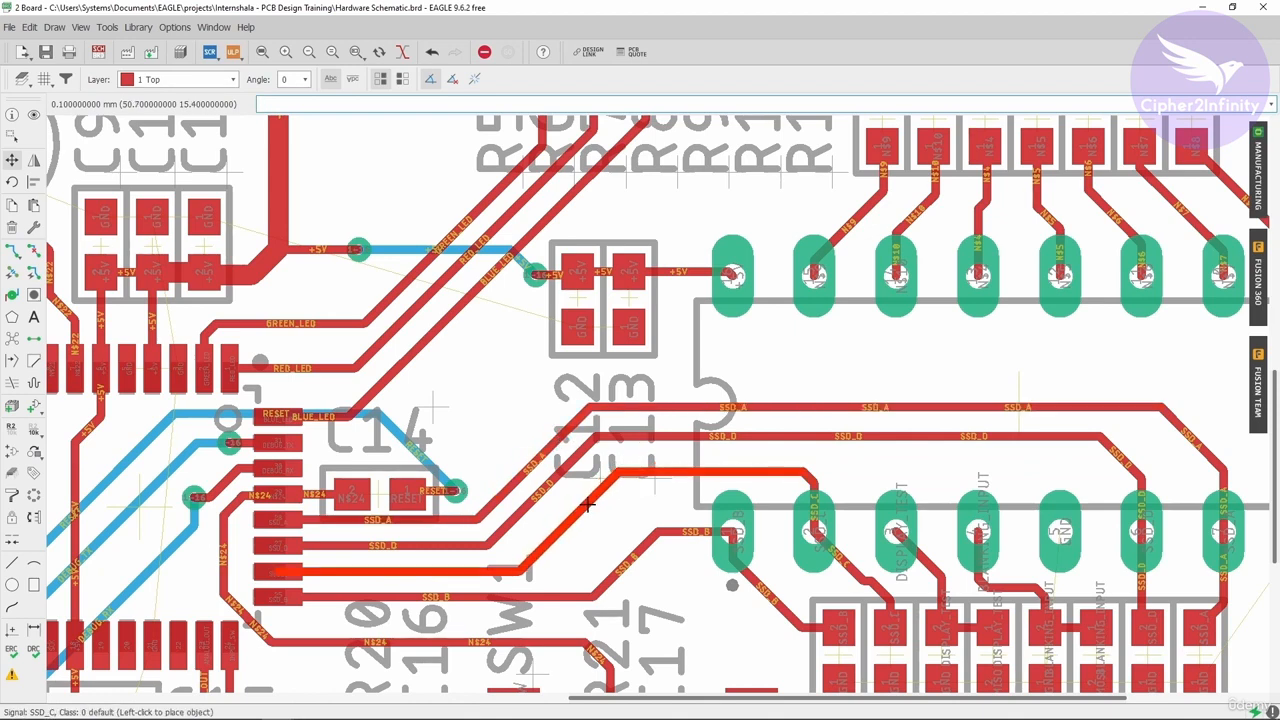
pyautogui.click(588, 505)
pyautogui.click(562, 474)
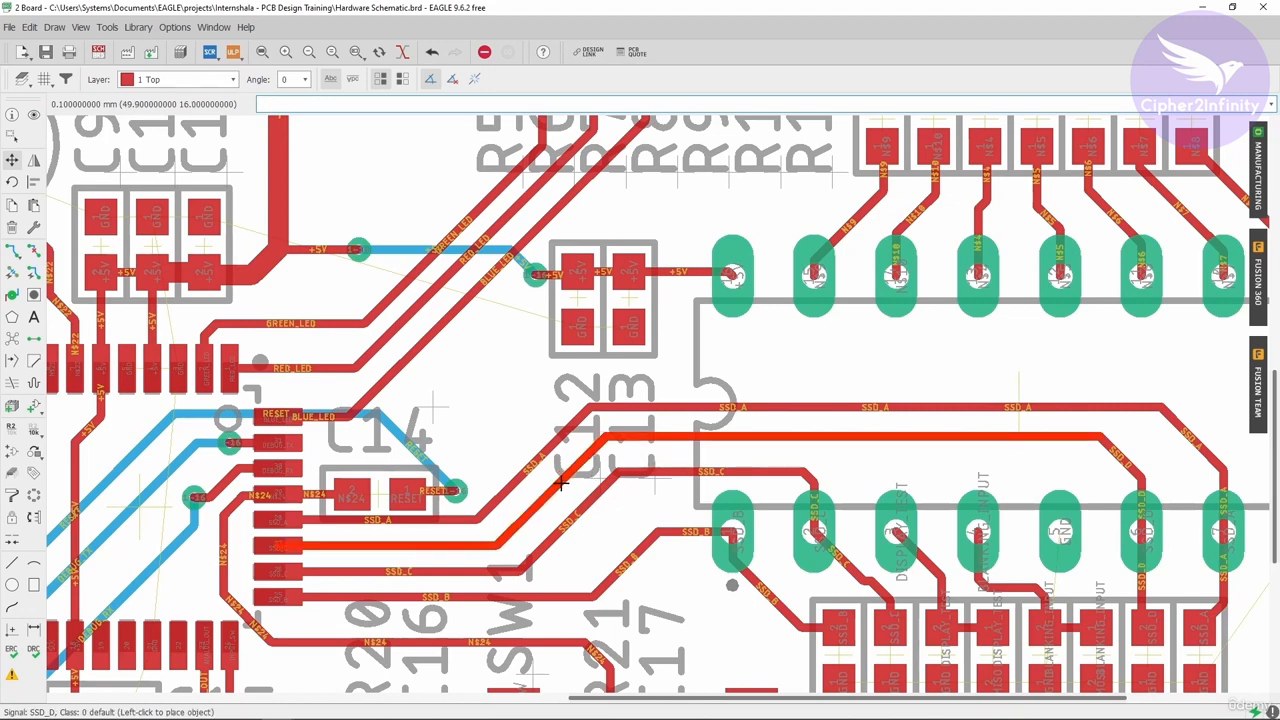
pyautogui.click(569, 465)
# Step: Examine the spacing of the traces and vias between U3 and the DEBUG/PROG header
pyautogui.scroll(-3, 716, 381)
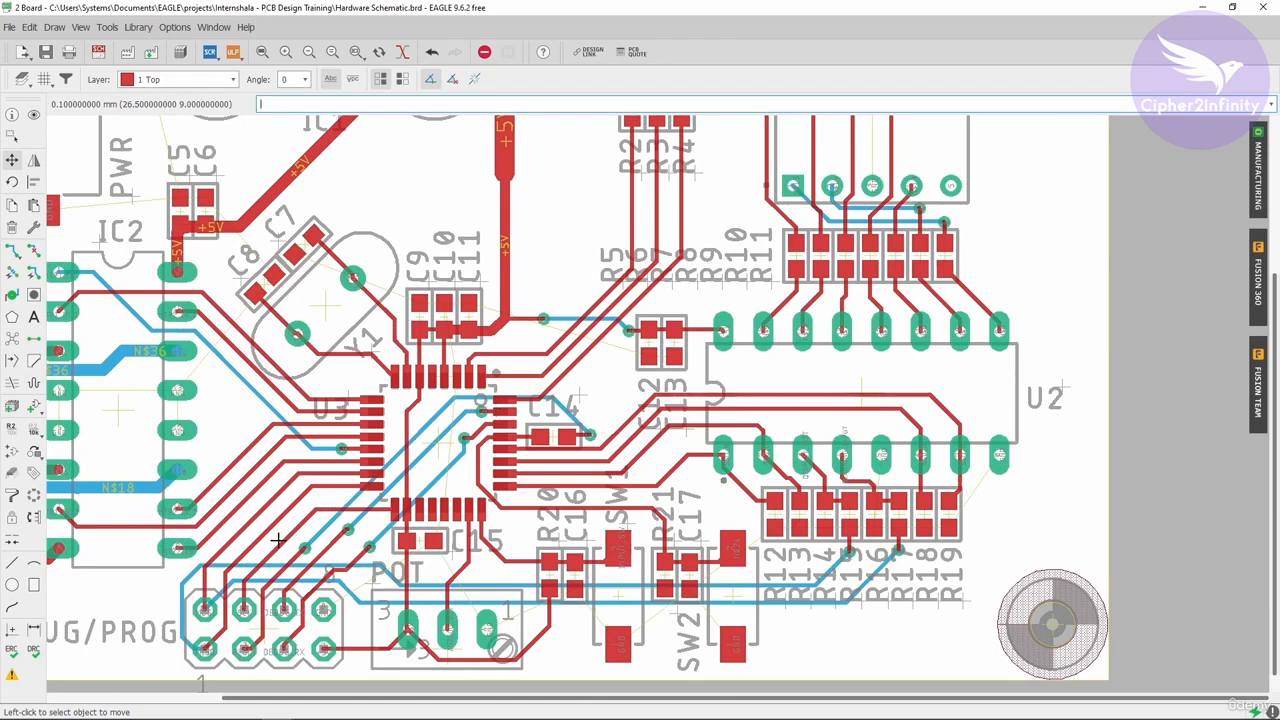
pyautogui.scroll(3, 355, 546)
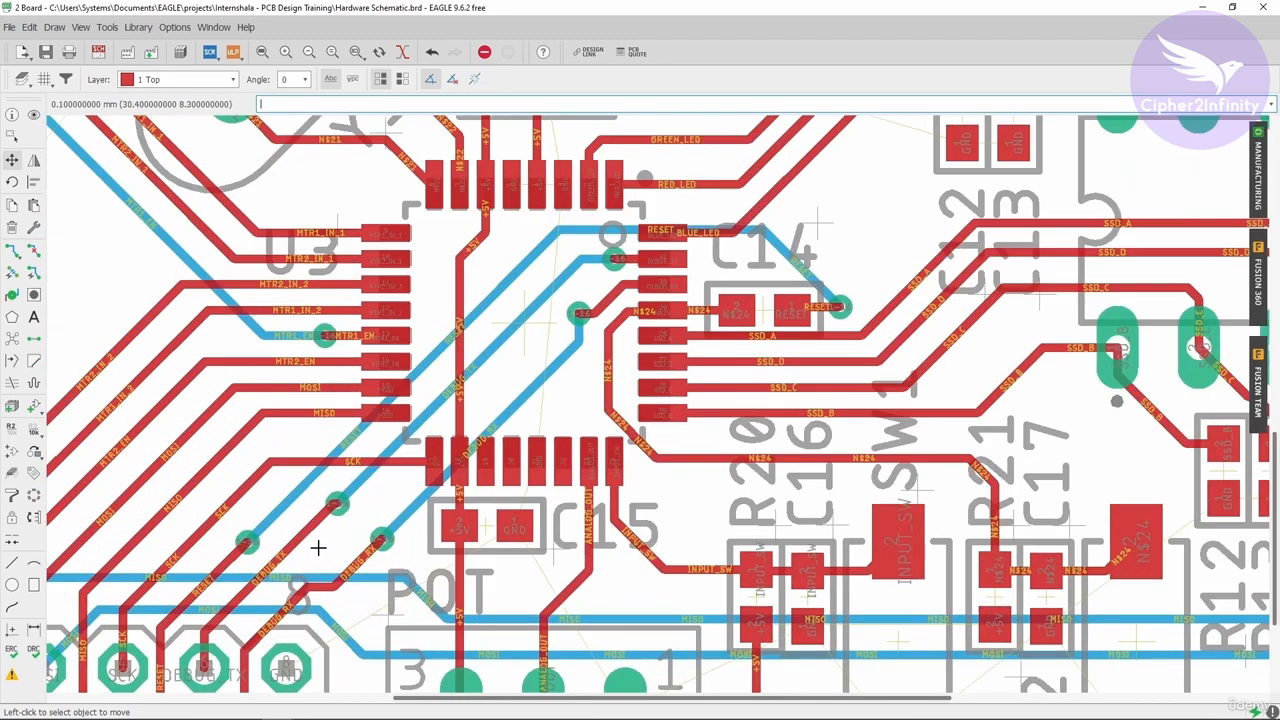
pyautogui.scroll(-3, 318, 547)
pyautogui.scroll(3, 278, 540)
pyautogui.scroll(3, 290, 475)
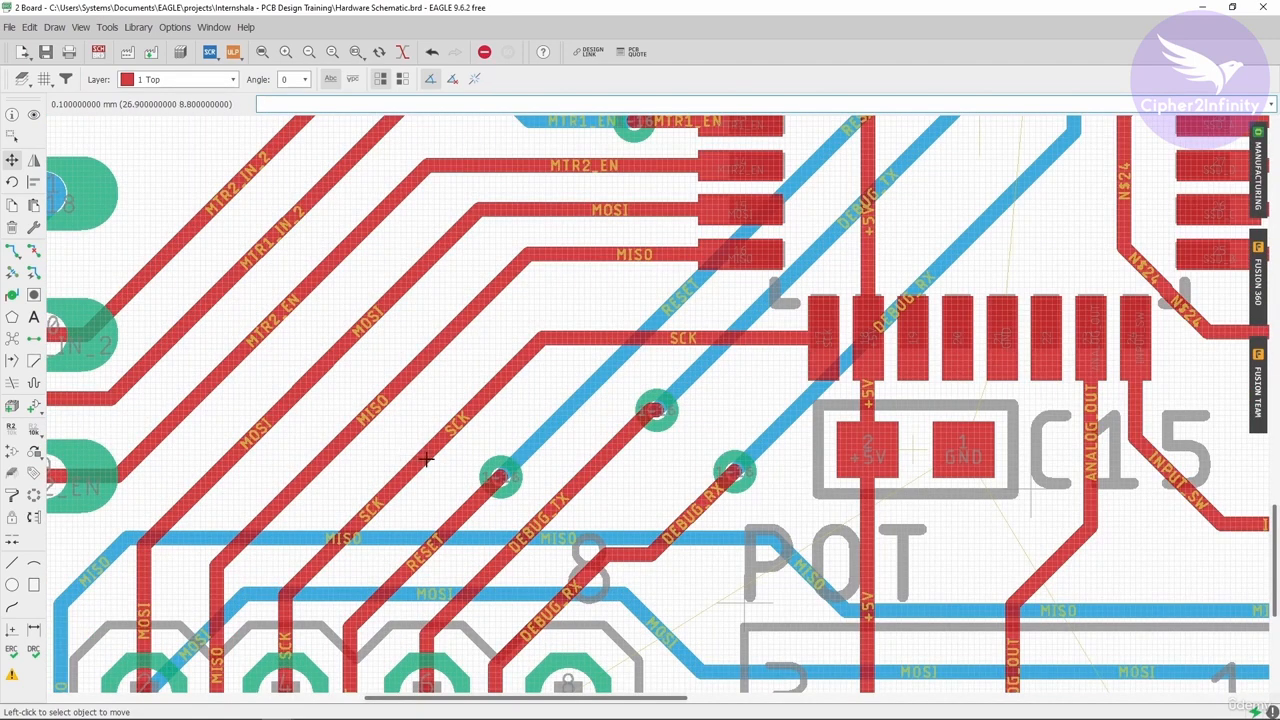
pyautogui.scroll(-3, 410, 455)
pyautogui.scroll(-3, 375, 457)
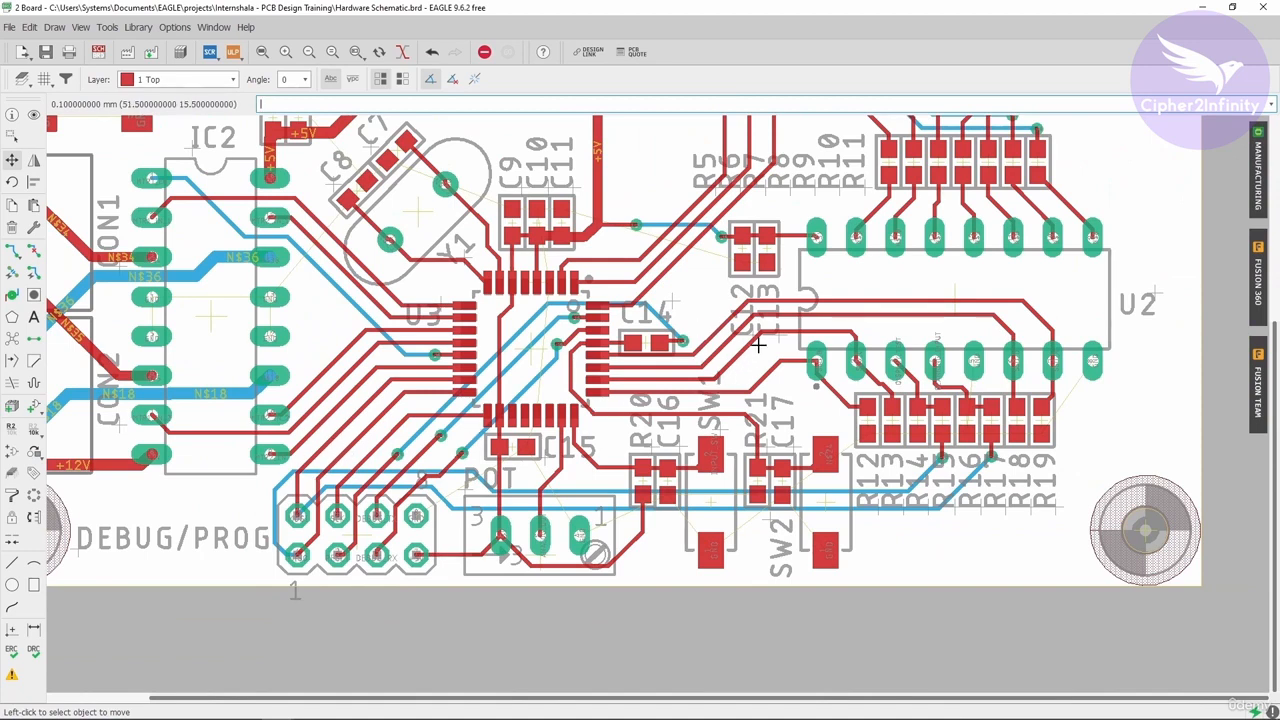
# Step: Move the SSD_A trace's horizontal segment at U2 slightly farther from SSD_D
pyautogui.scroll(1, 805, 300)
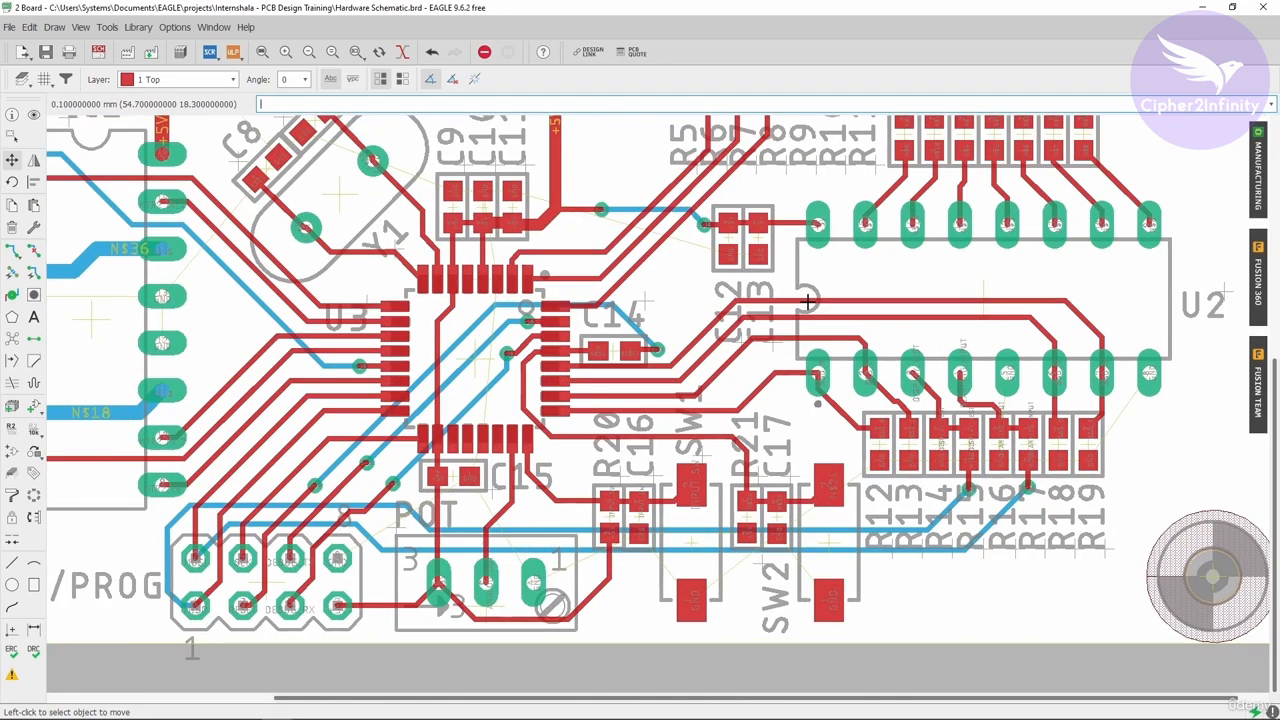
pyautogui.click(808, 301)
pyautogui.click(811, 297)
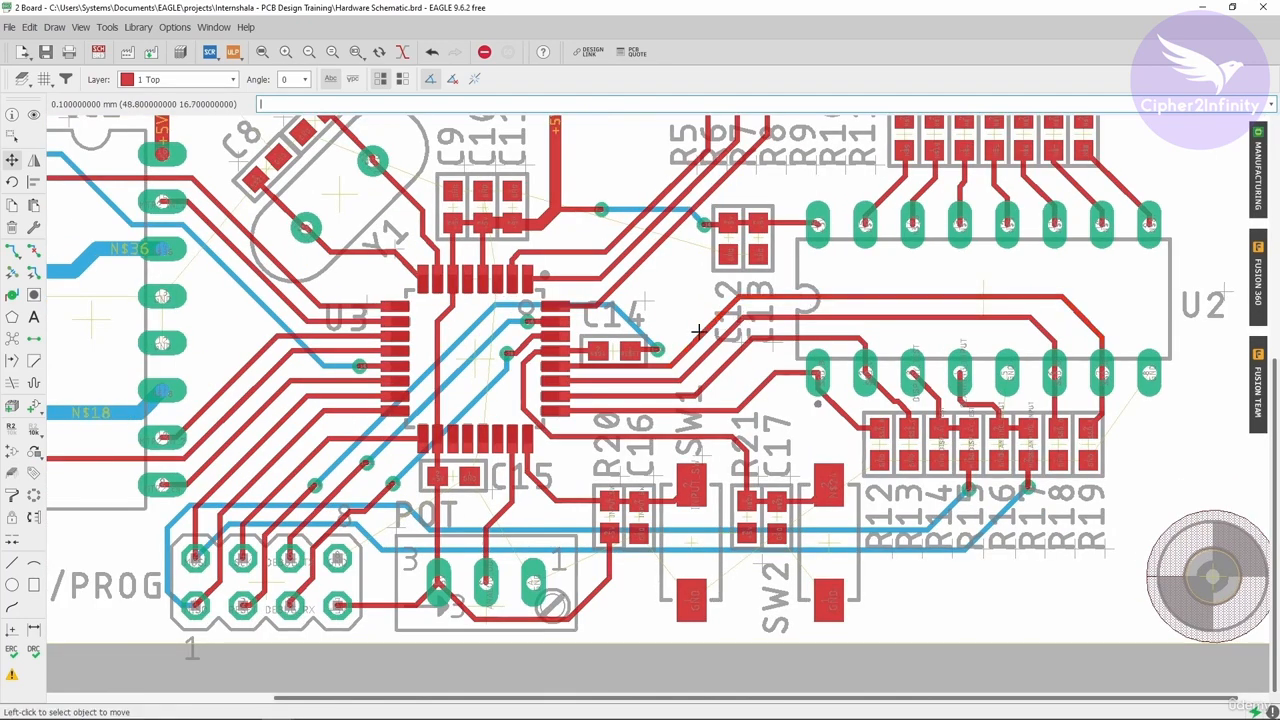
# Step: Shift the diagonal segments of the SSD_C and SSD_D traces near C13 to even out their spacing
pyautogui.scroll(1, 699, 332)
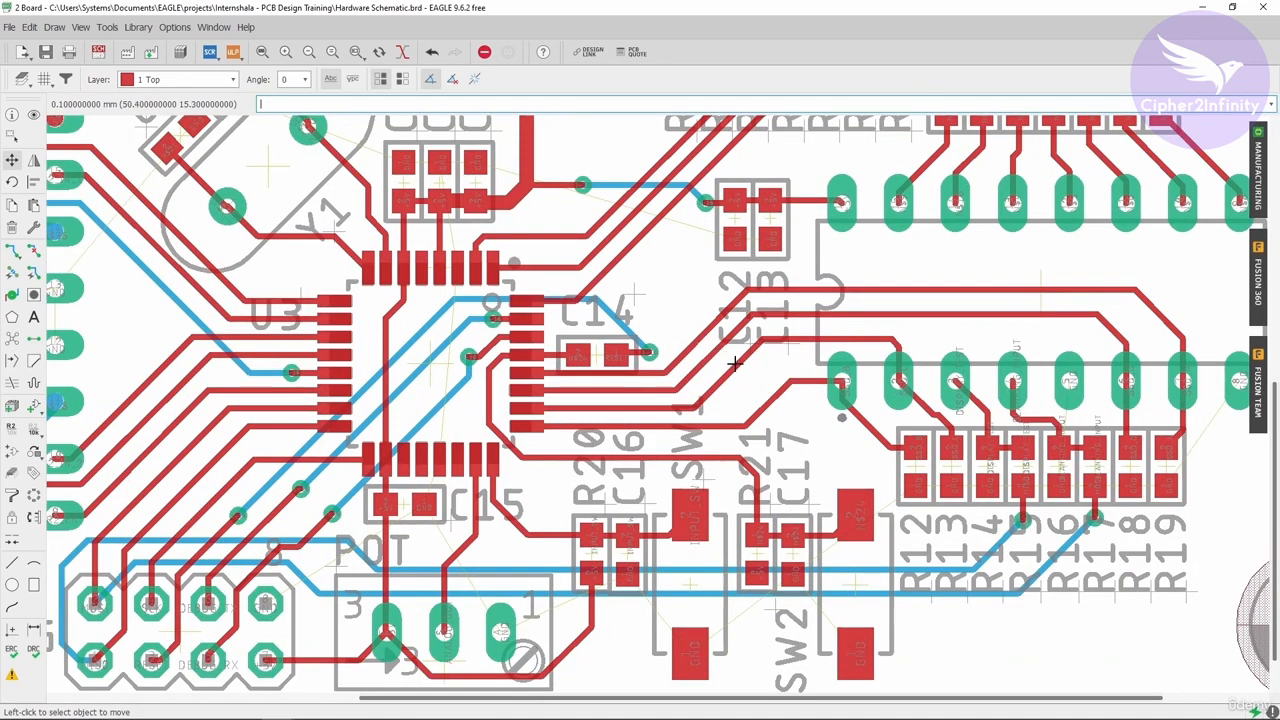
pyautogui.click(735, 364)
pyautogui.click(740, 358)
pyautogui.click(720, 350)
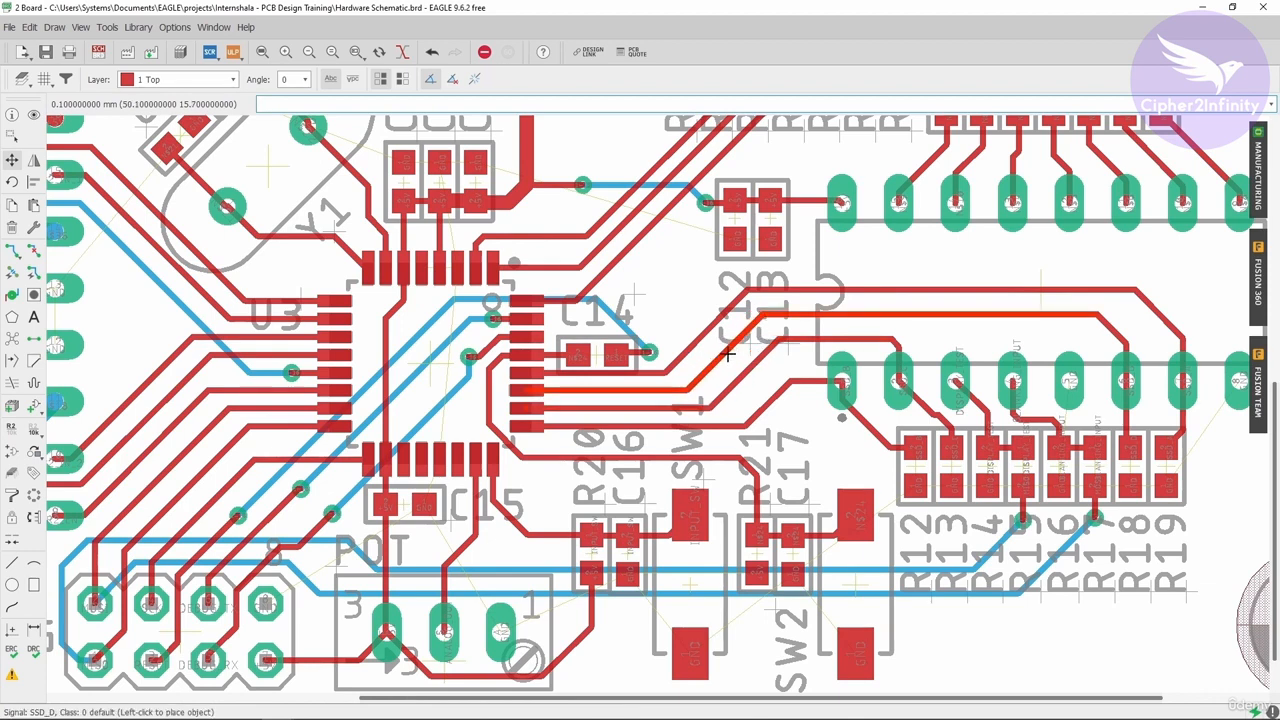
pyautogui.click(721, 340)
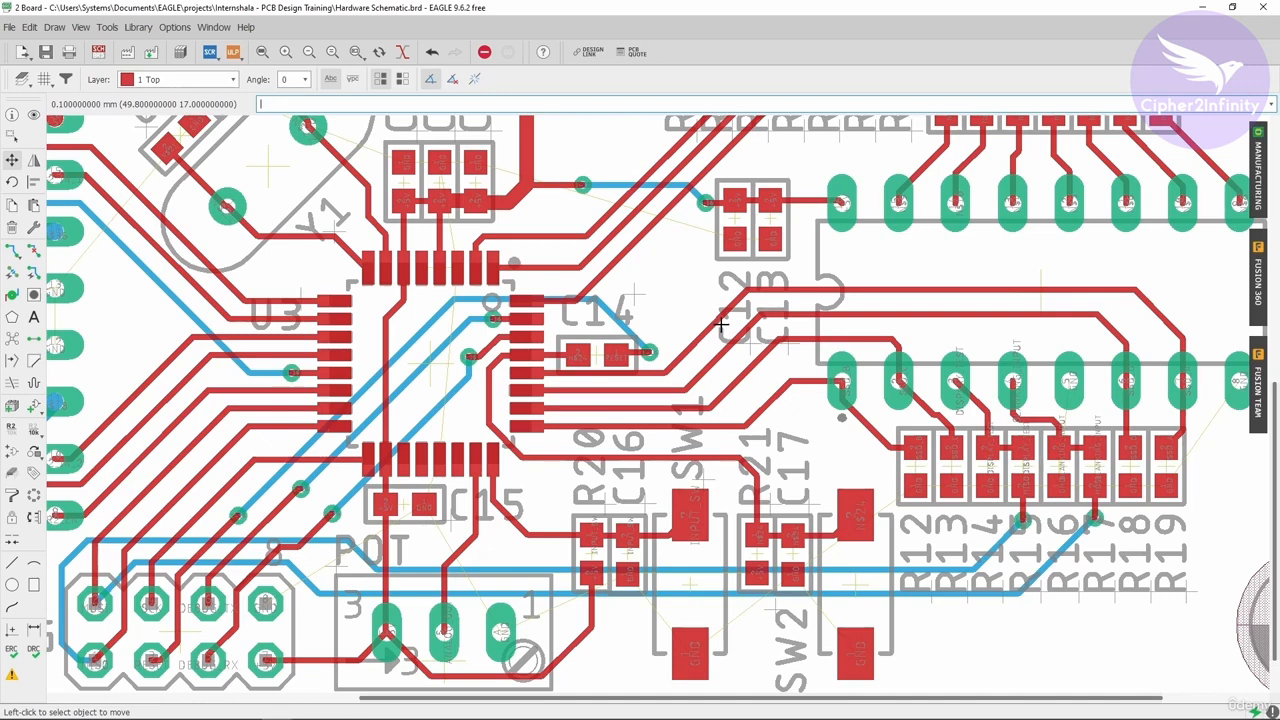
pyautogui.scroll(-2, 674, 361)
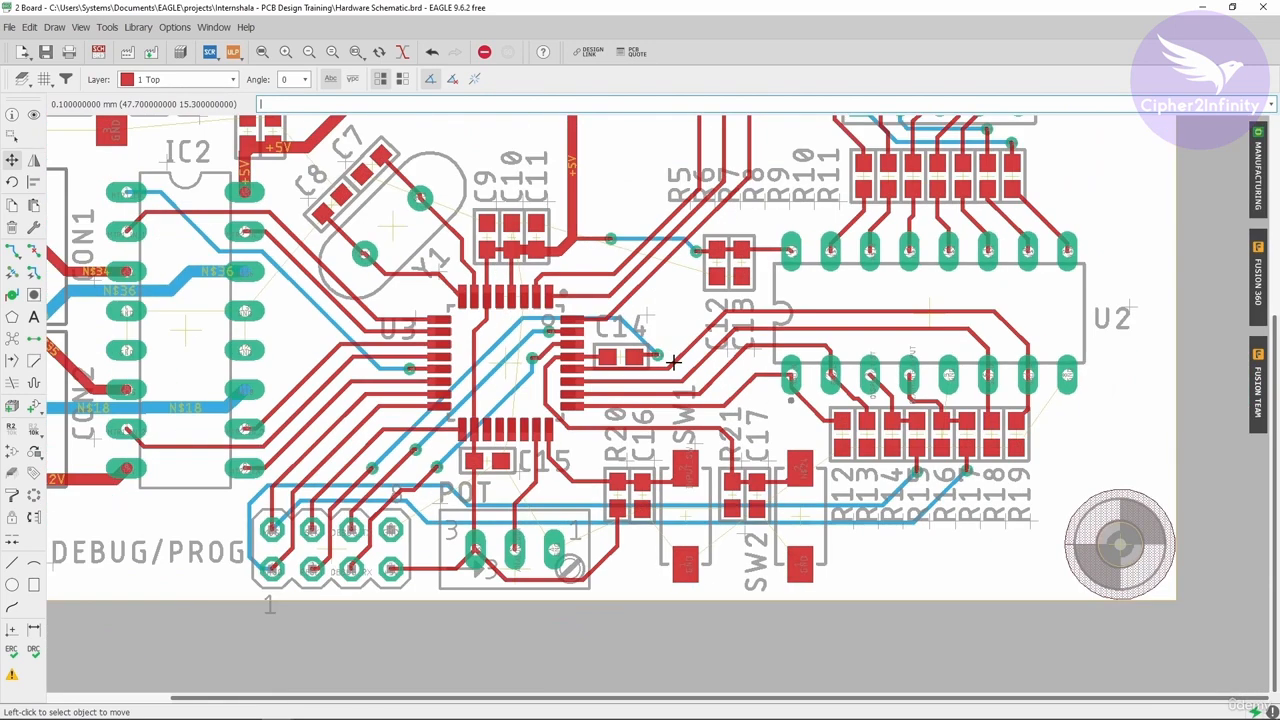
pyautogui.scroll(-2, 690, 345)
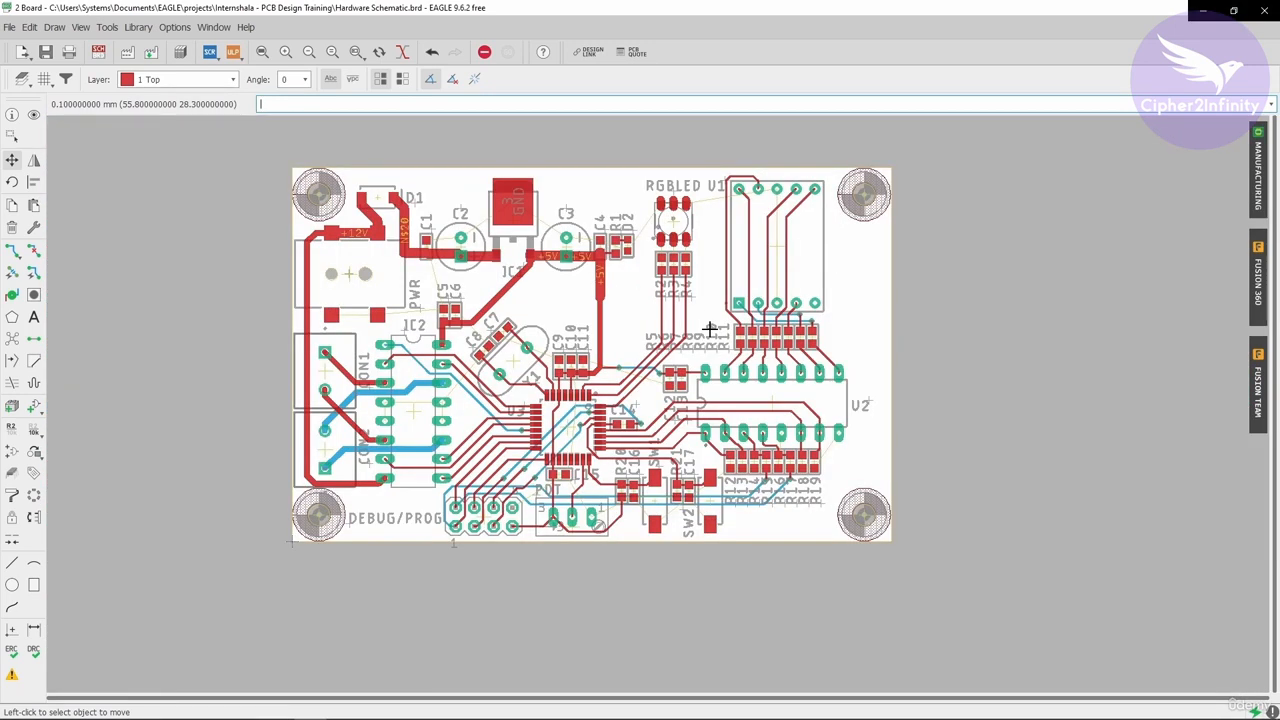